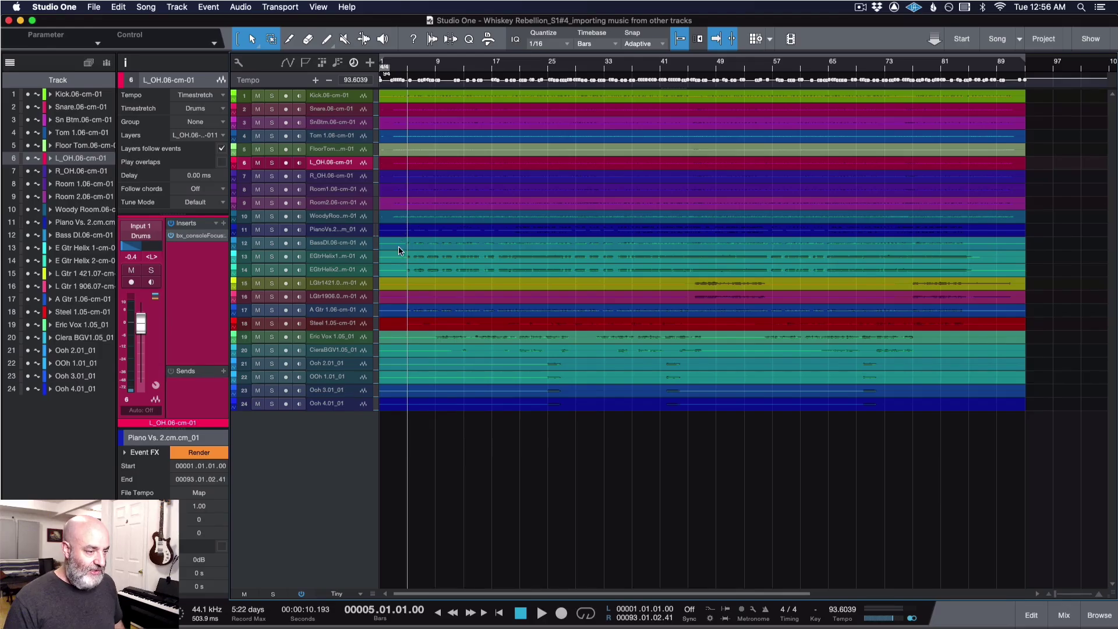
Open the Bass DI track in the Melodyne editor and look over the available detection algorithms.
right_click(401, 246)
click(409, 266)
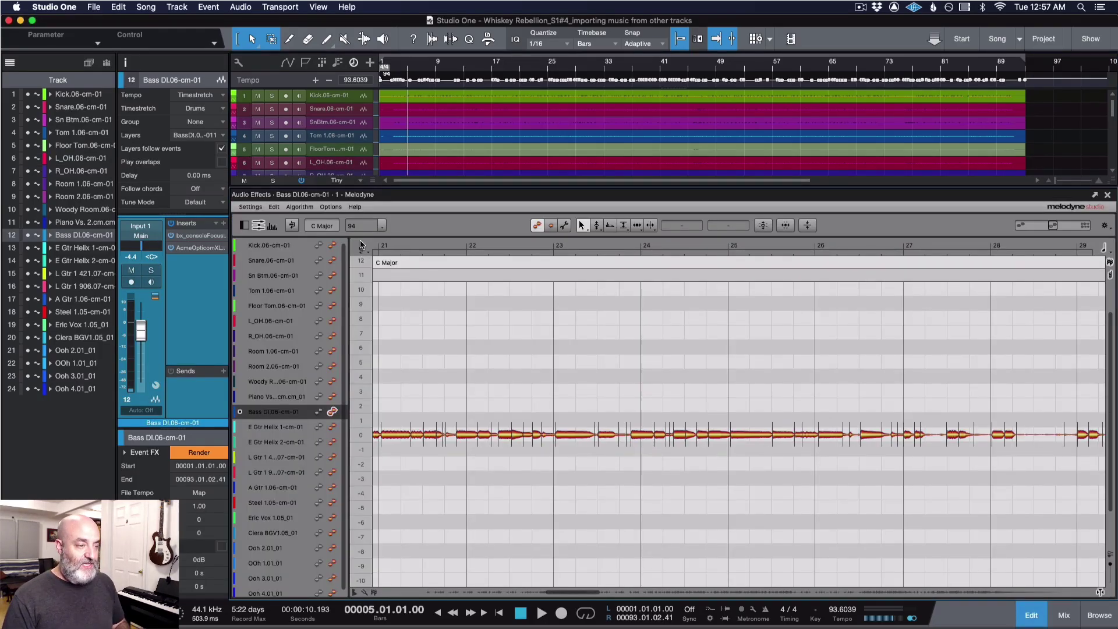
click(307, 208)
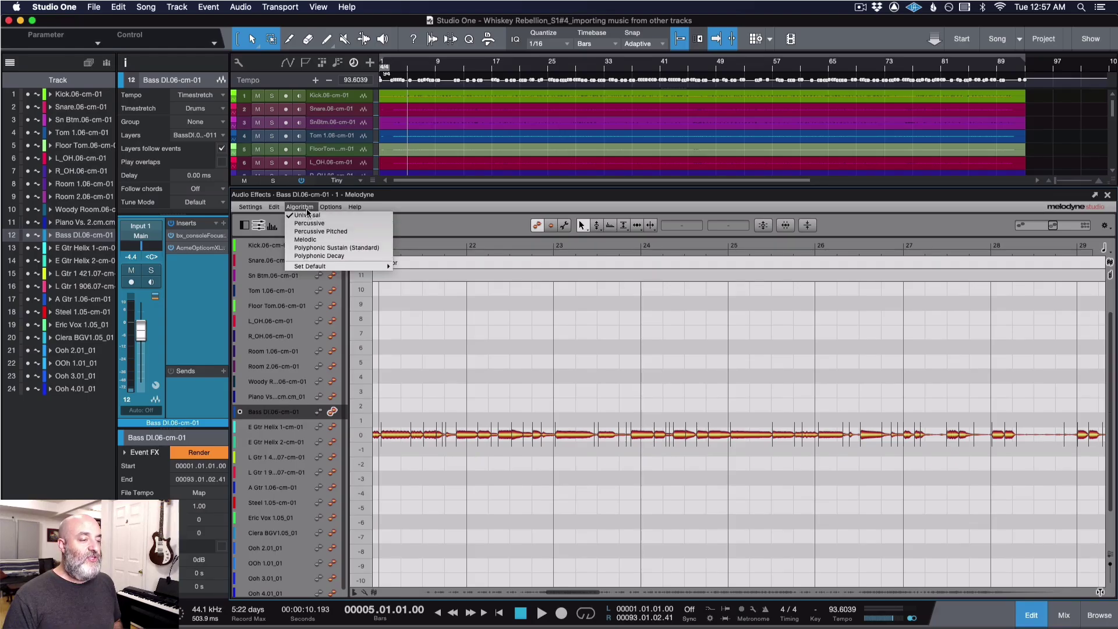
click(307, 209)
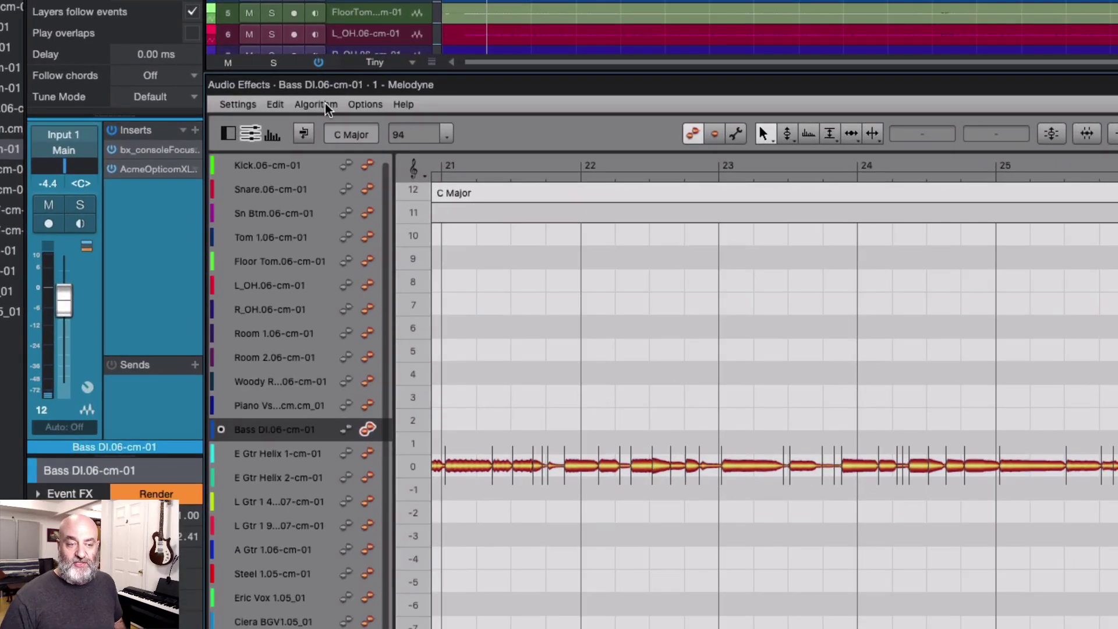
Redetect the Bass DI track with the Melodic algorithm and bring its bass notes into view.
click(328, 106)
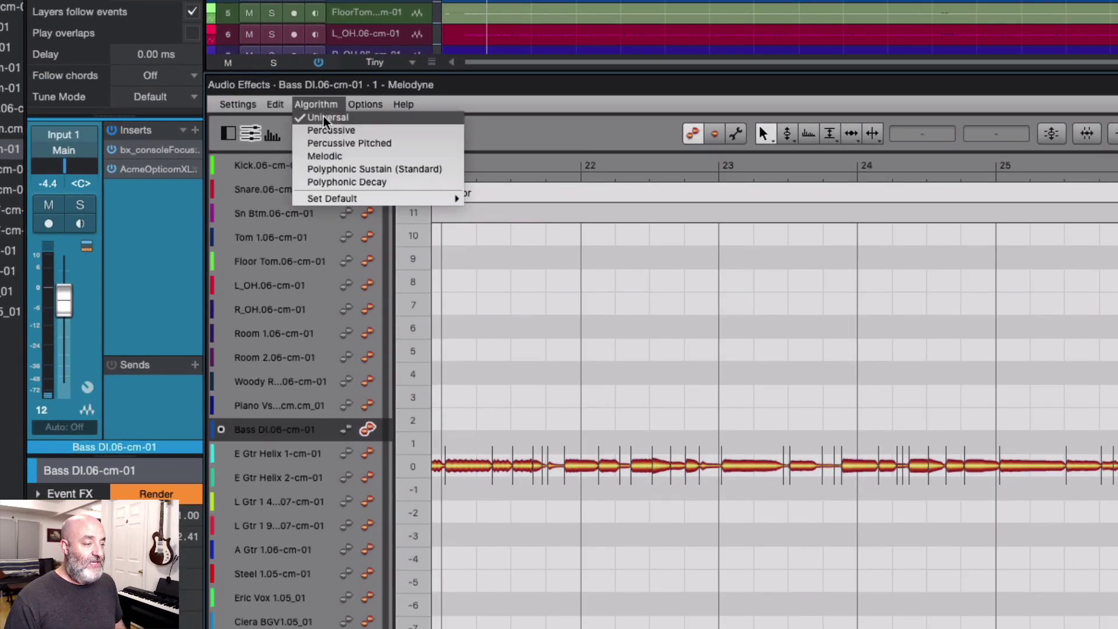
click(323, 158)
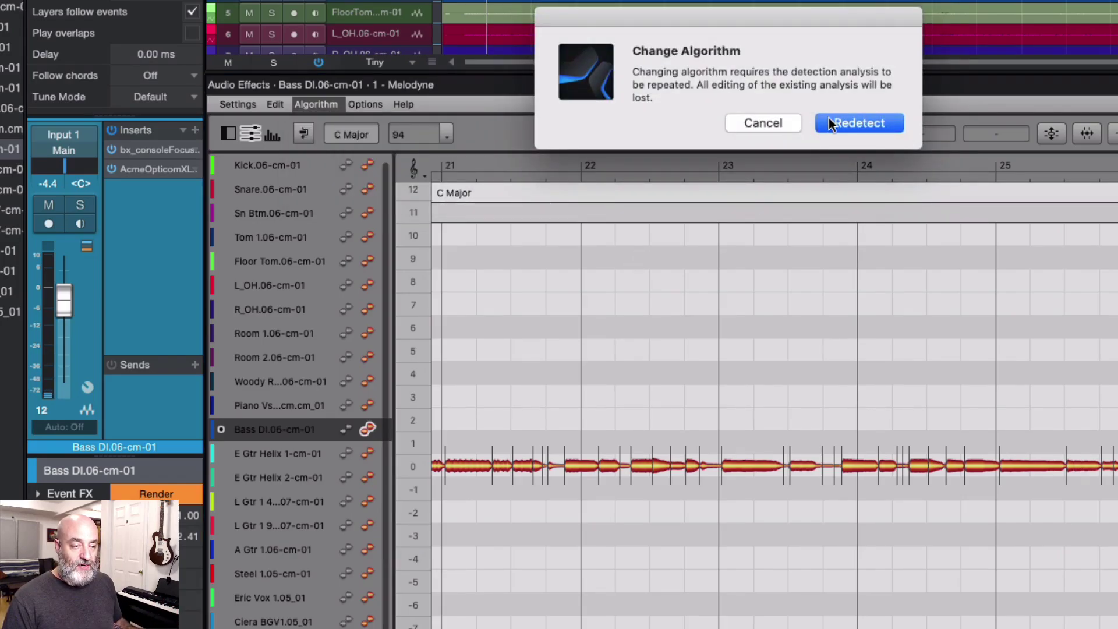
click(830, 118)
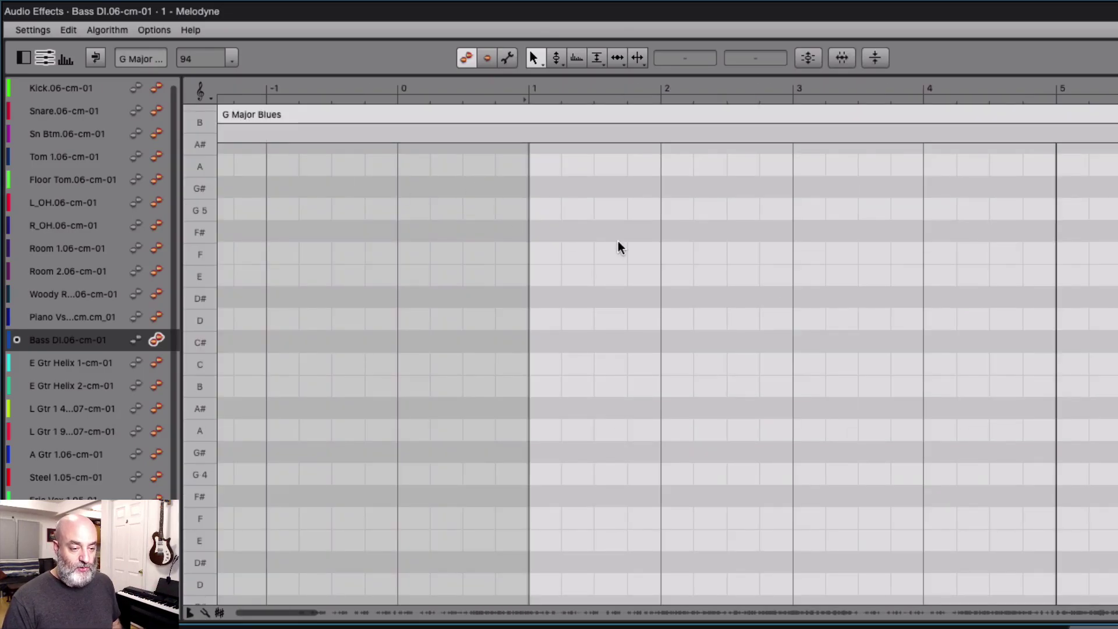
scroll(618, 242, down, 15)
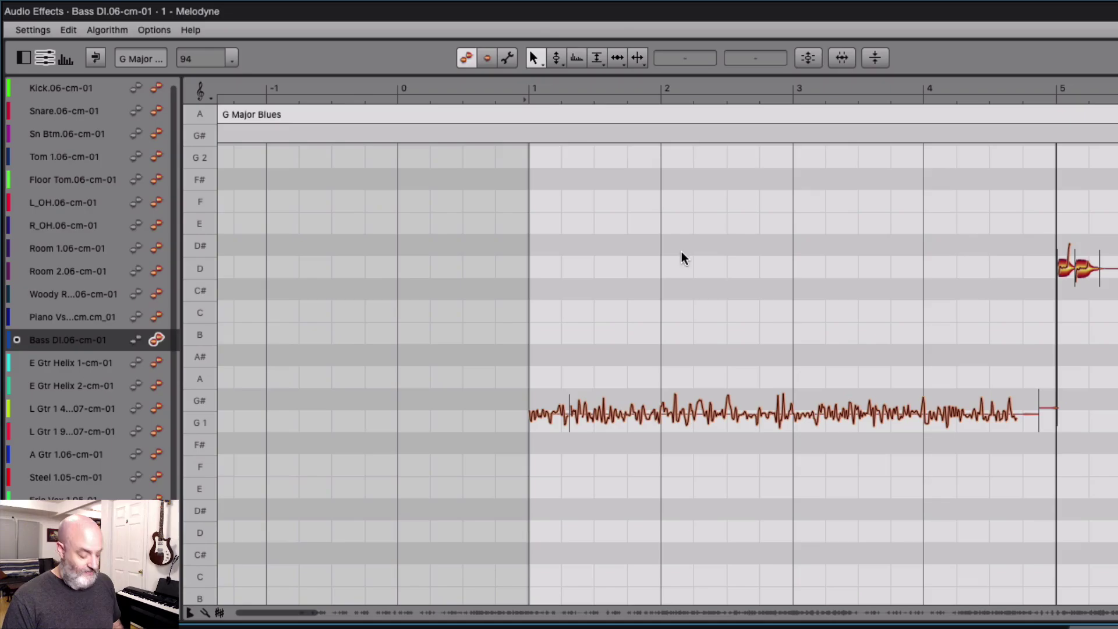
scroll(682, 252, right, 10)
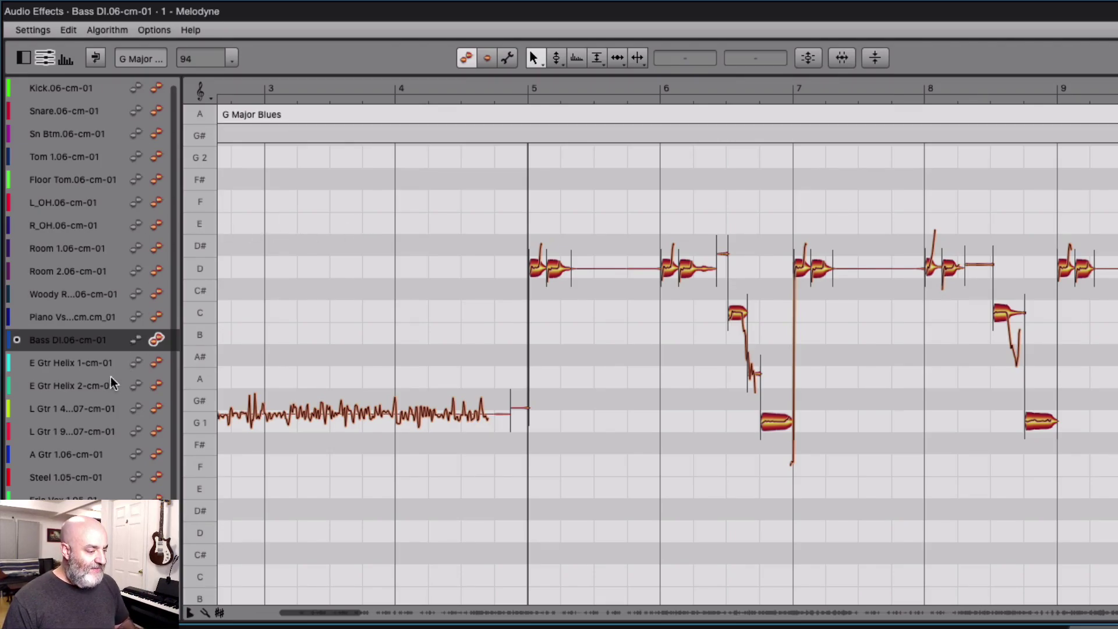
Split the E Gtr Helix 1 note just before bar 5 and play back the passage.
click(149, 367)
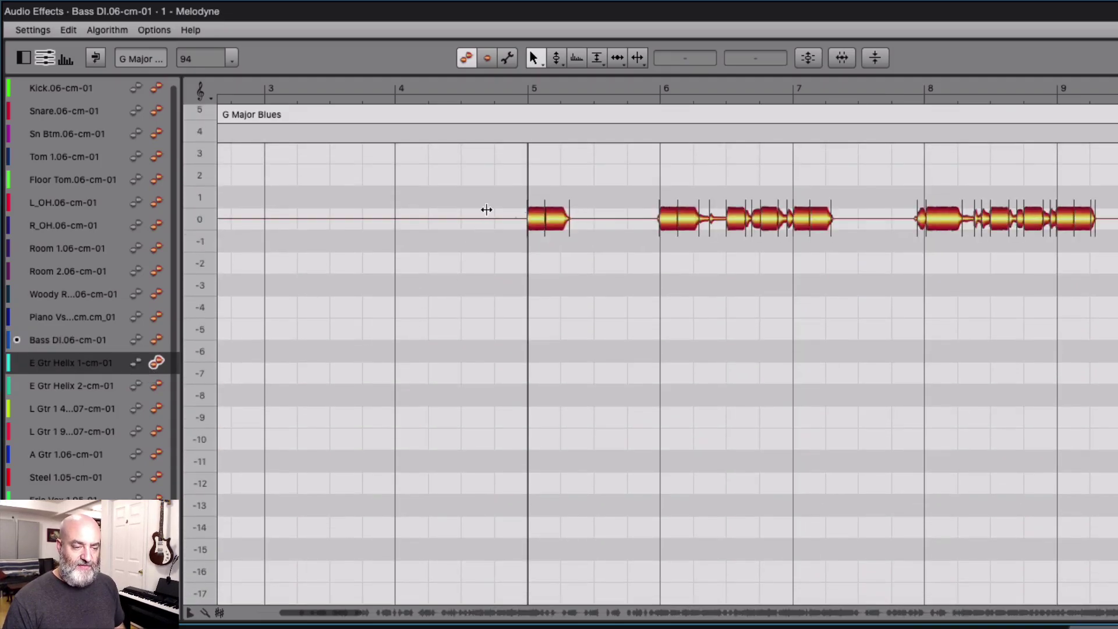
click(487, 205)
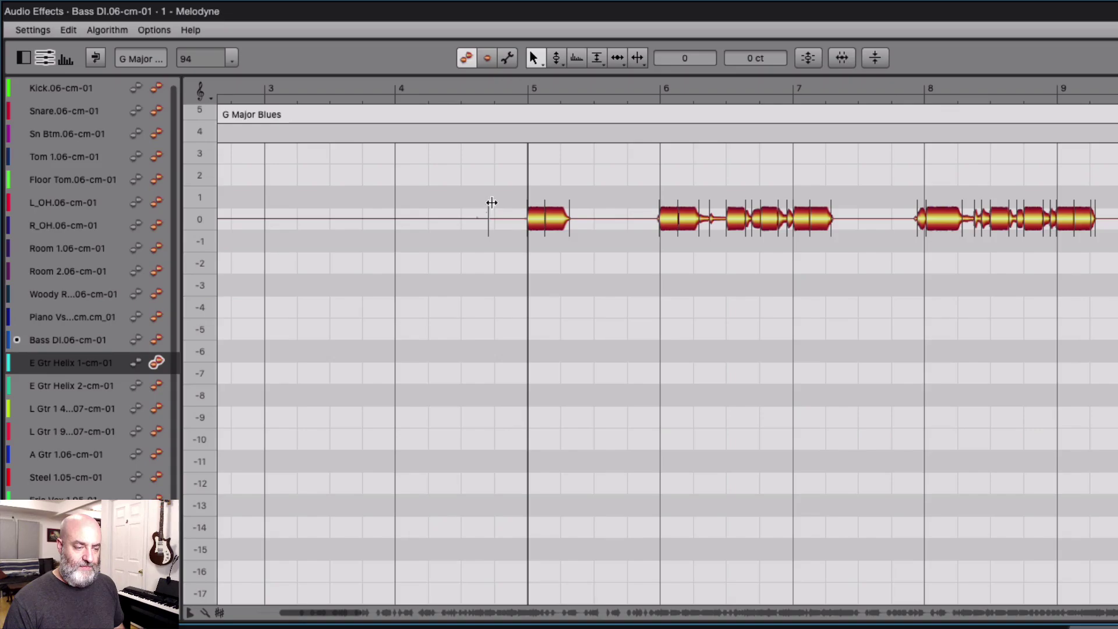
key(space)
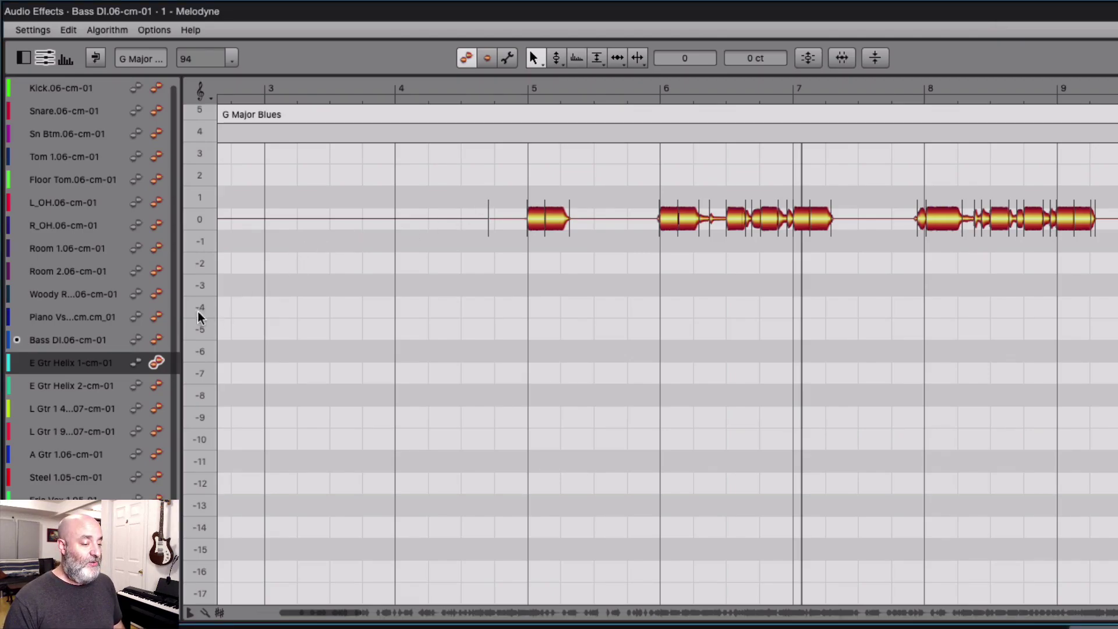
Redetect all notes of the Piano and A Gtr 1 tracks together with the Polyphonic Decay algorithm.
click(158, 317)
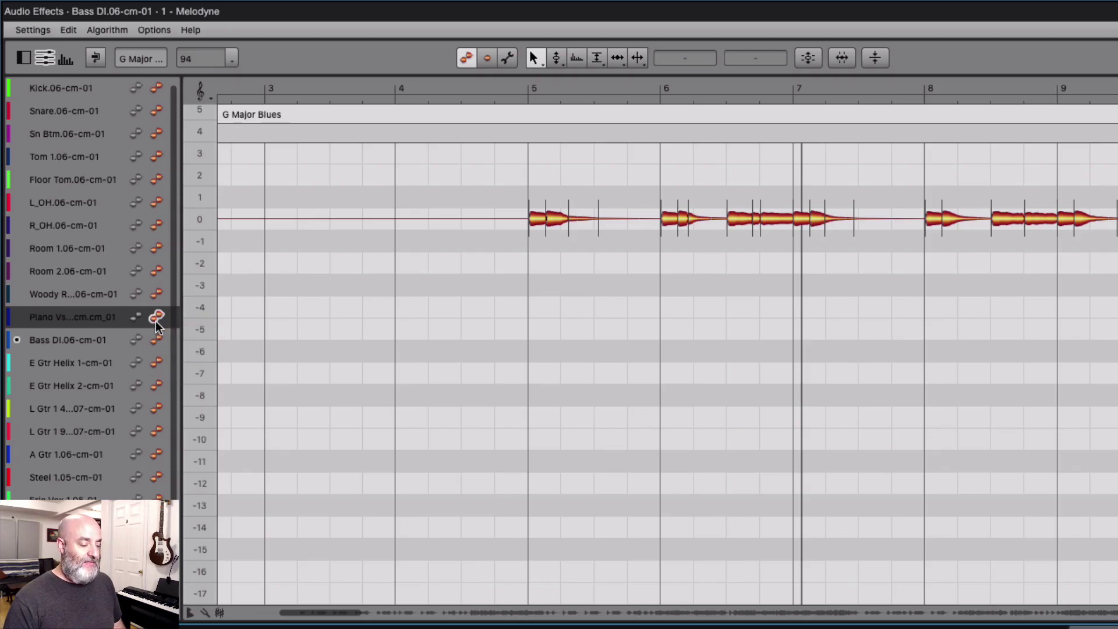
click(157, 455)
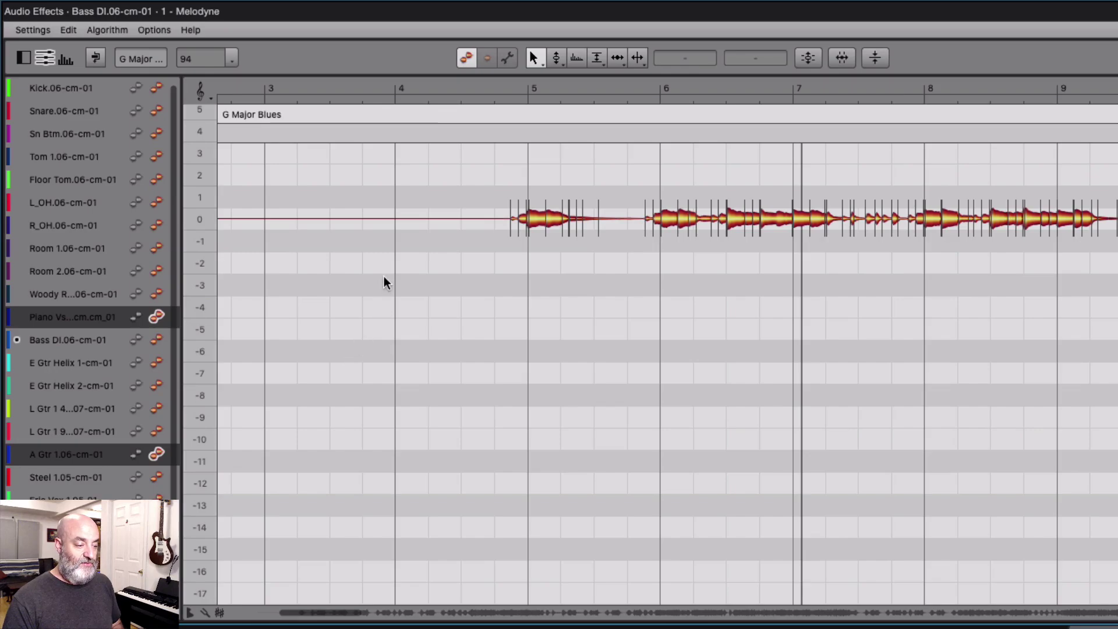
key(ctrl+a)
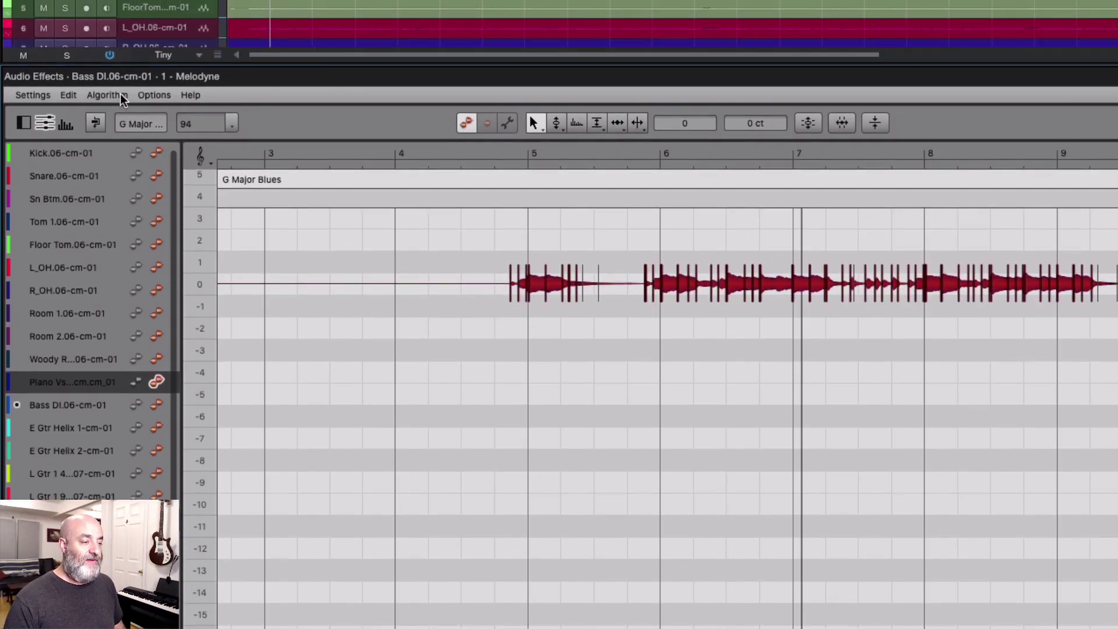
click(120, 30)
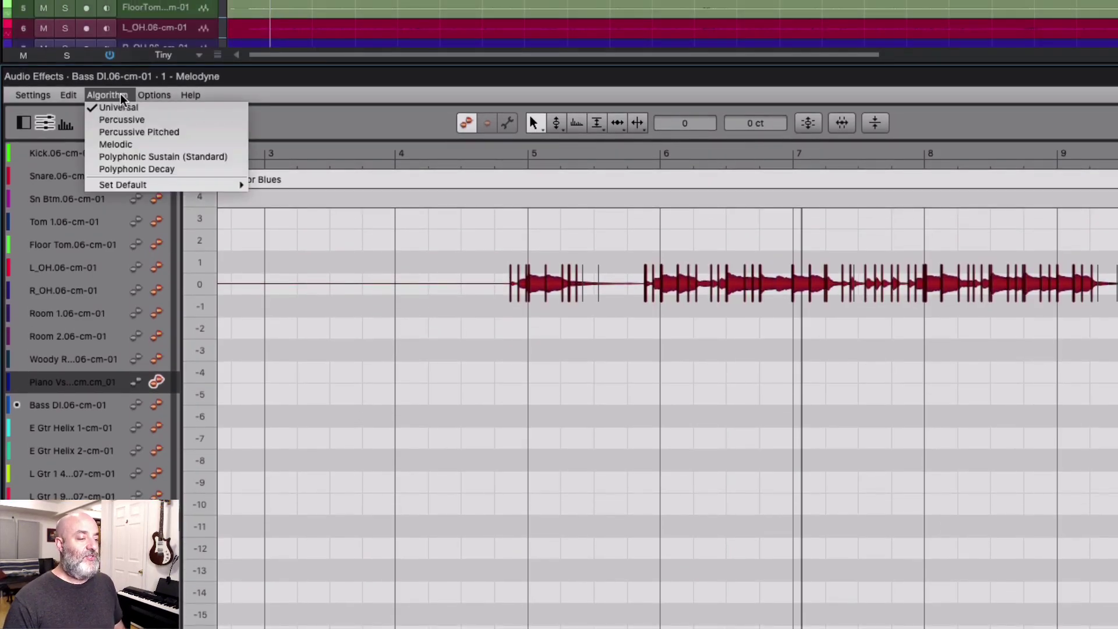
click(113, 167)
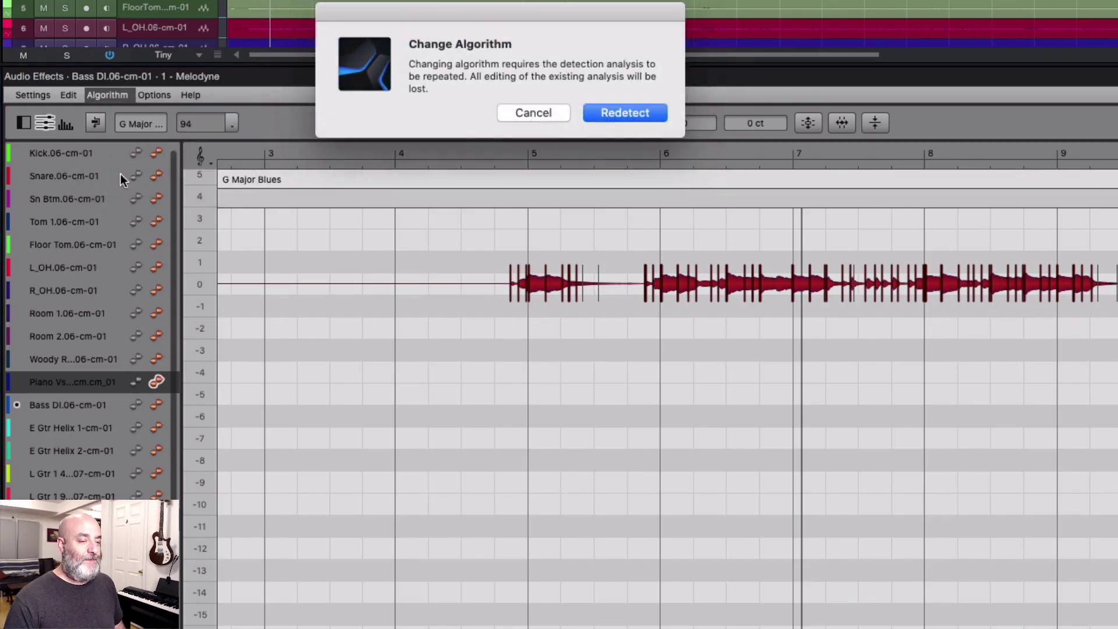
click(603, 115)
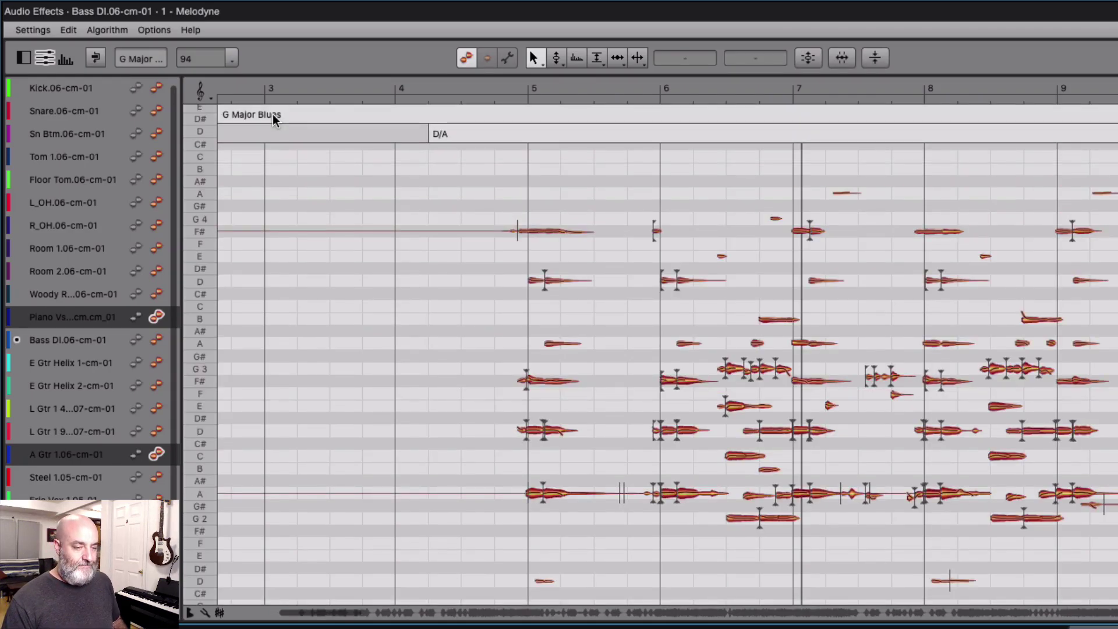
Add Bass DI to the displayed Piano and A Gtr 1 tracks and analyze the key from all their notes.
scroll(418, 282, right, 5)
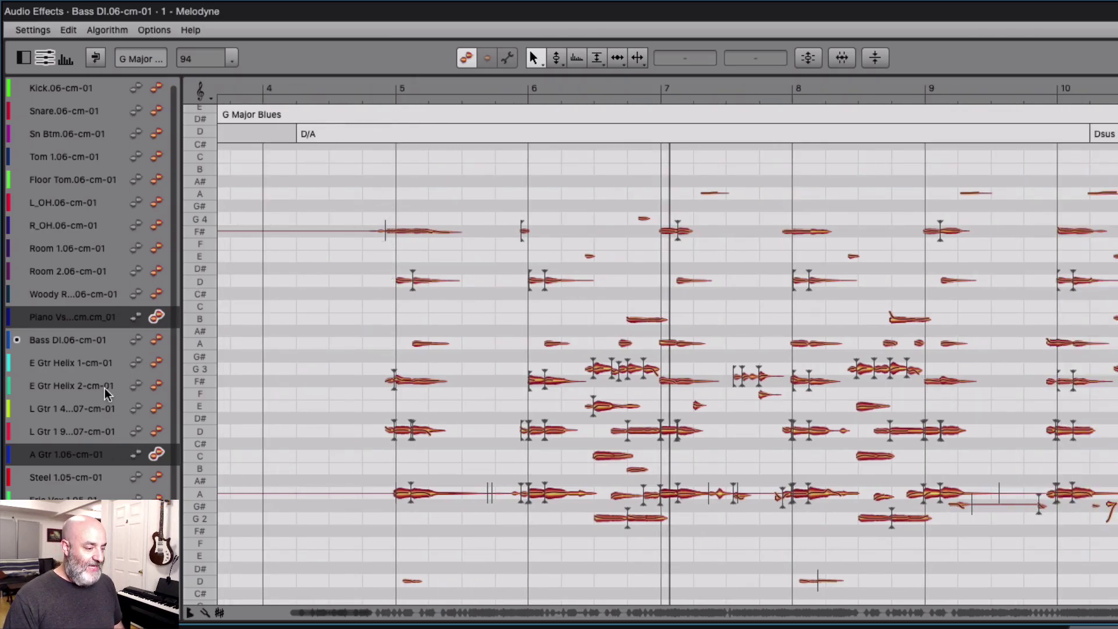
click(150, 341)
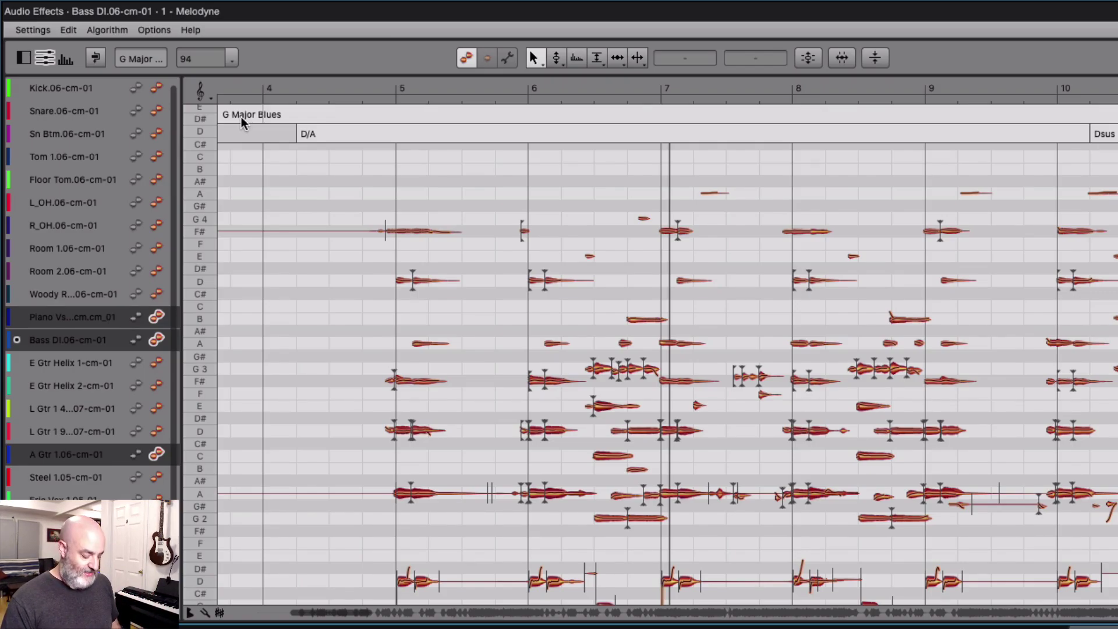
key(super+a)
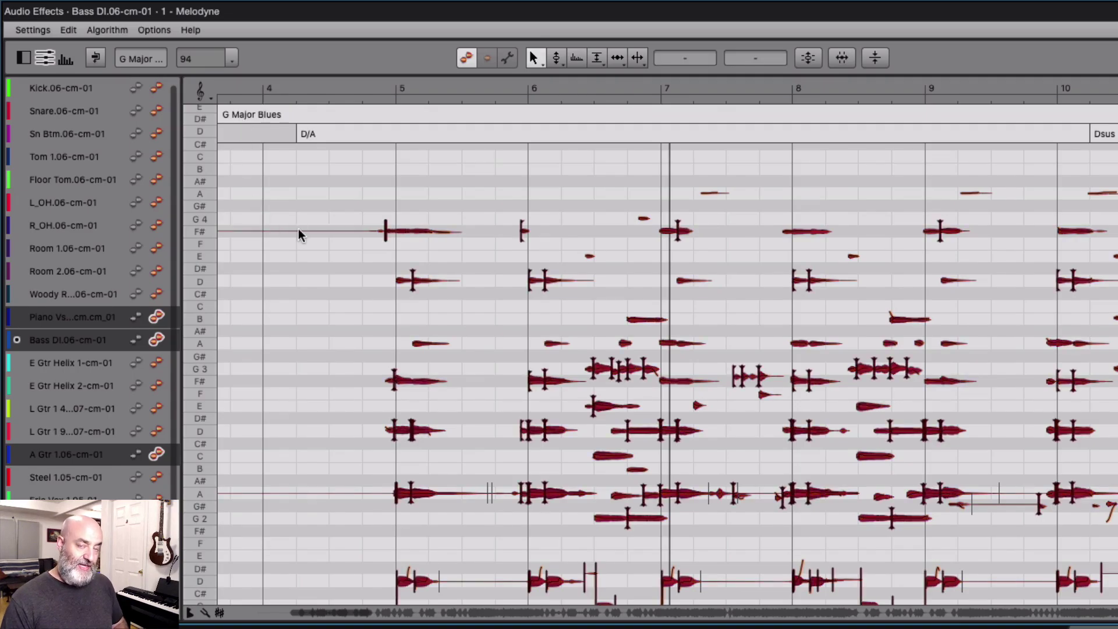
click(274, 114)
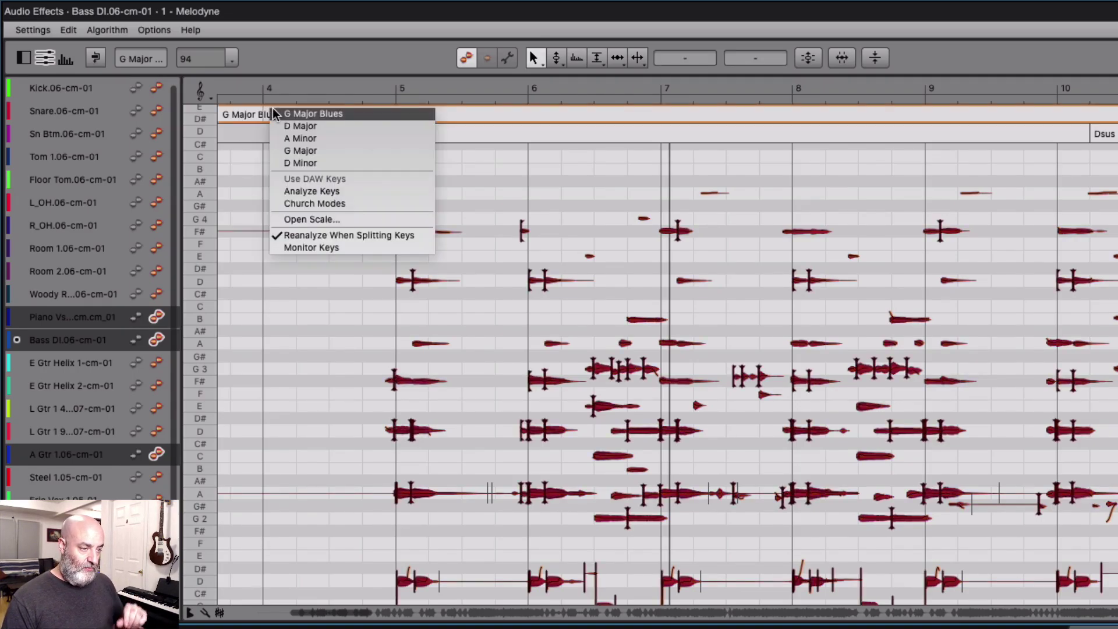
click(290, 191)
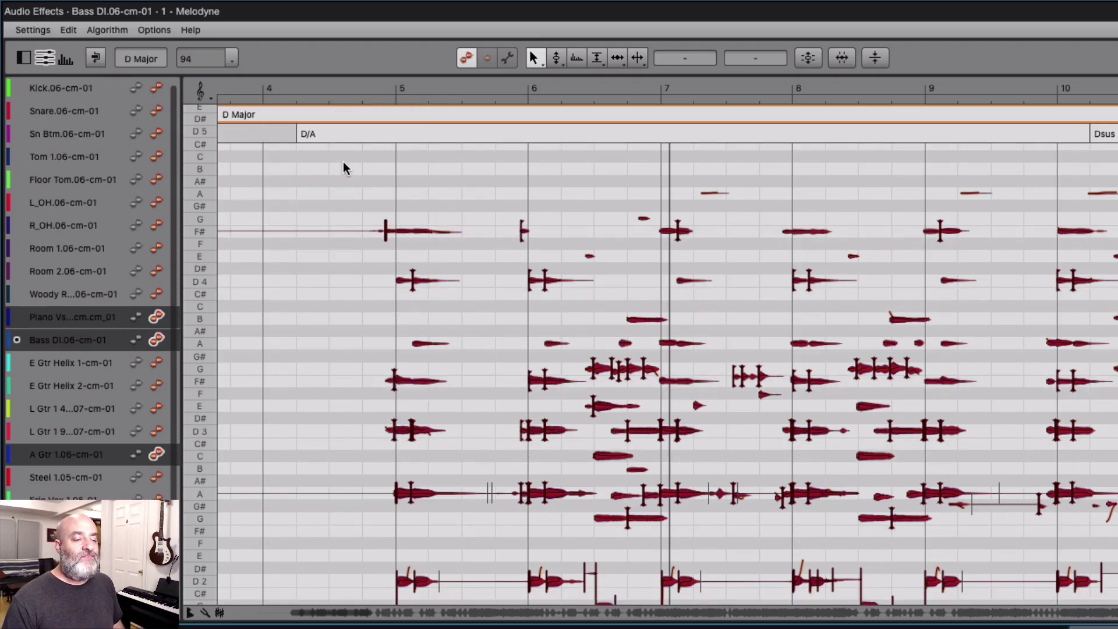
Toggle the key and chord tracks off and back on, and enlarge the height of the Melodyne editor.
scroll(390, 230, right, 3)
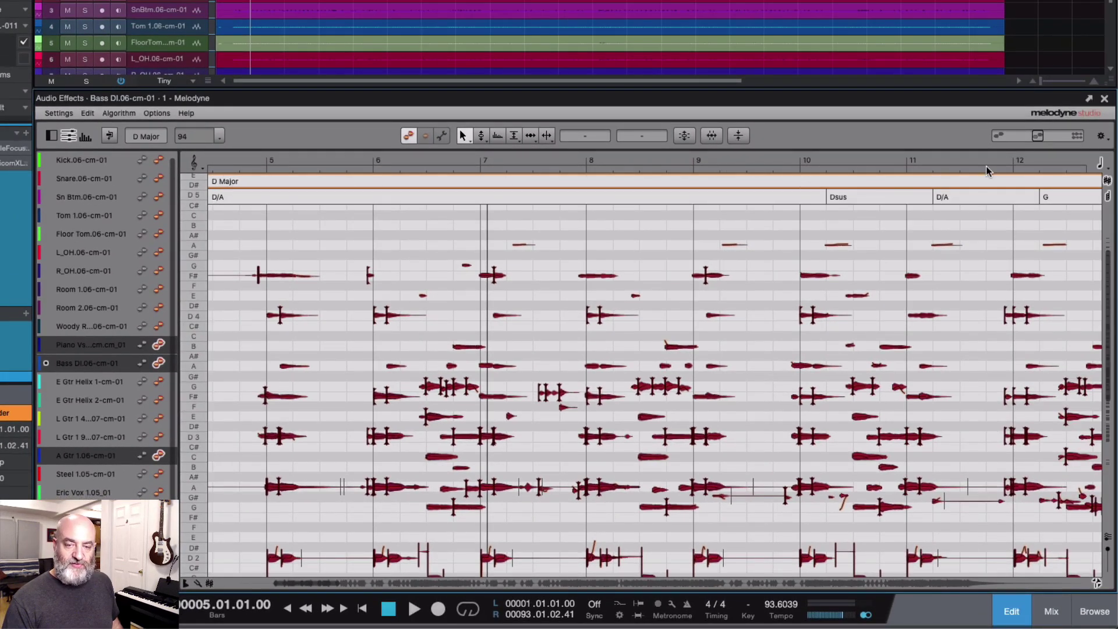
click(1108, 183)
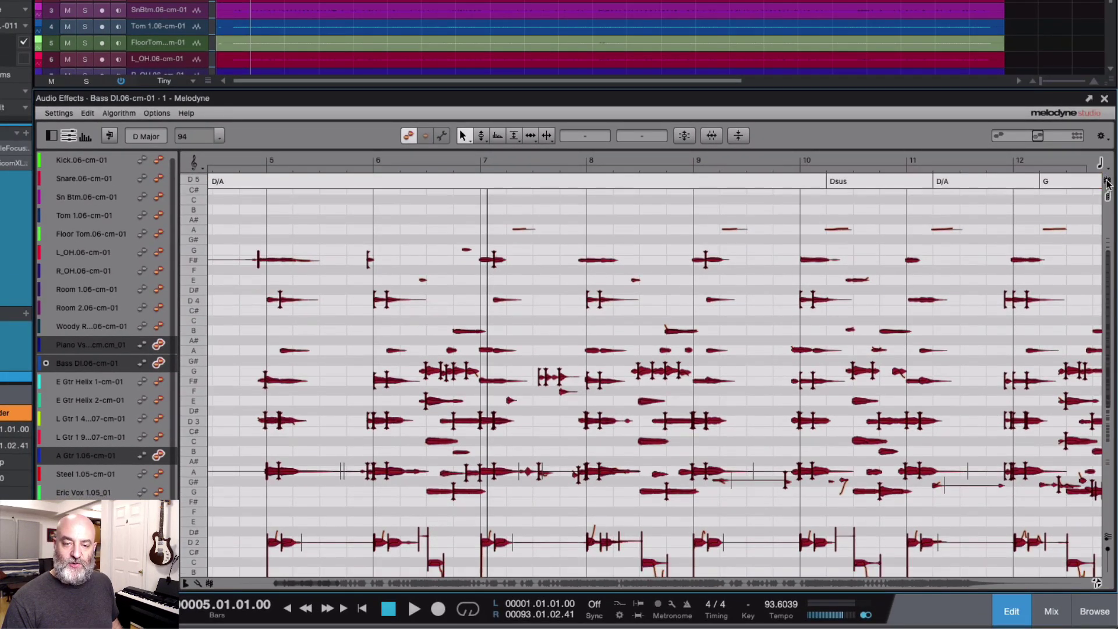
click(1108, 183)
drag(944, 95, 933, 16)
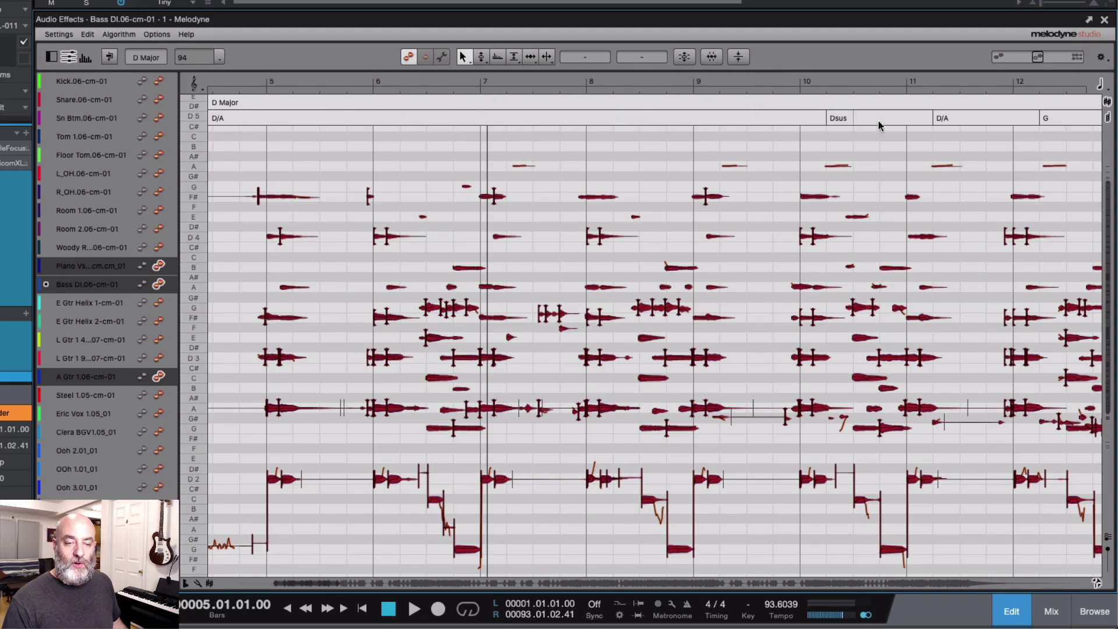
click(1108, 119)
click(1108, 119)
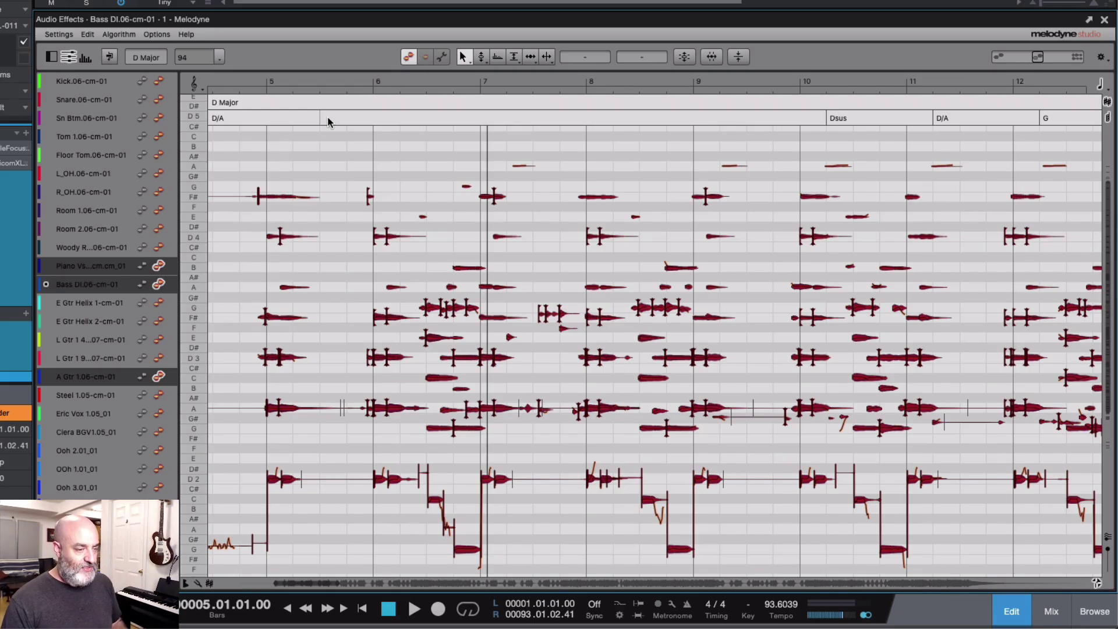
Split the D/A chord at bar 5 and view the alternative chords and options for the new section.
double_click(272, 118)
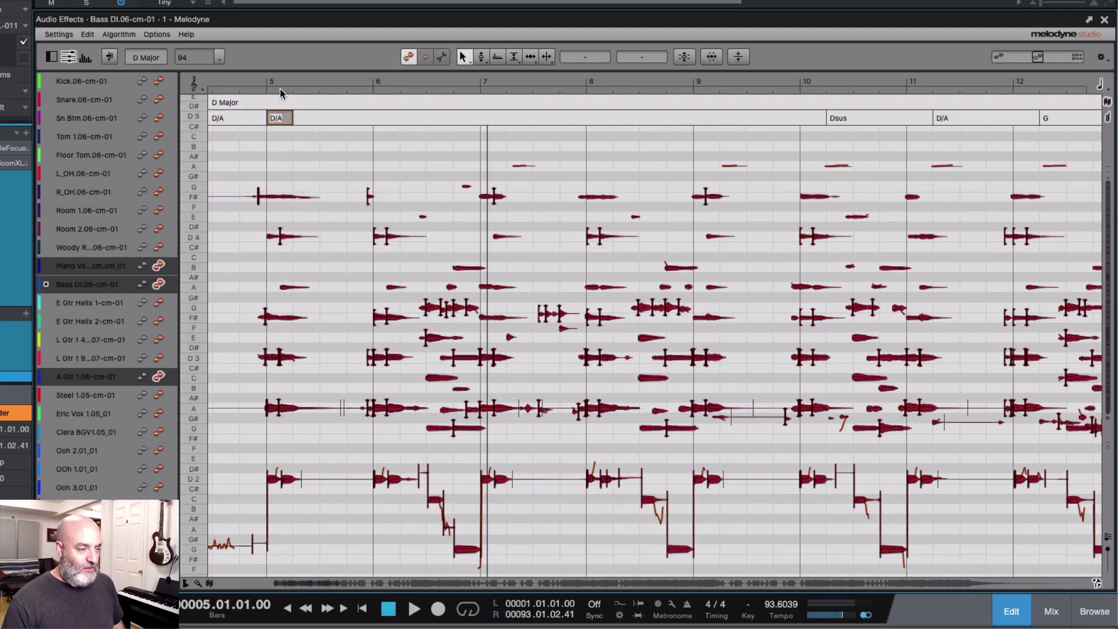
click(301, 115)
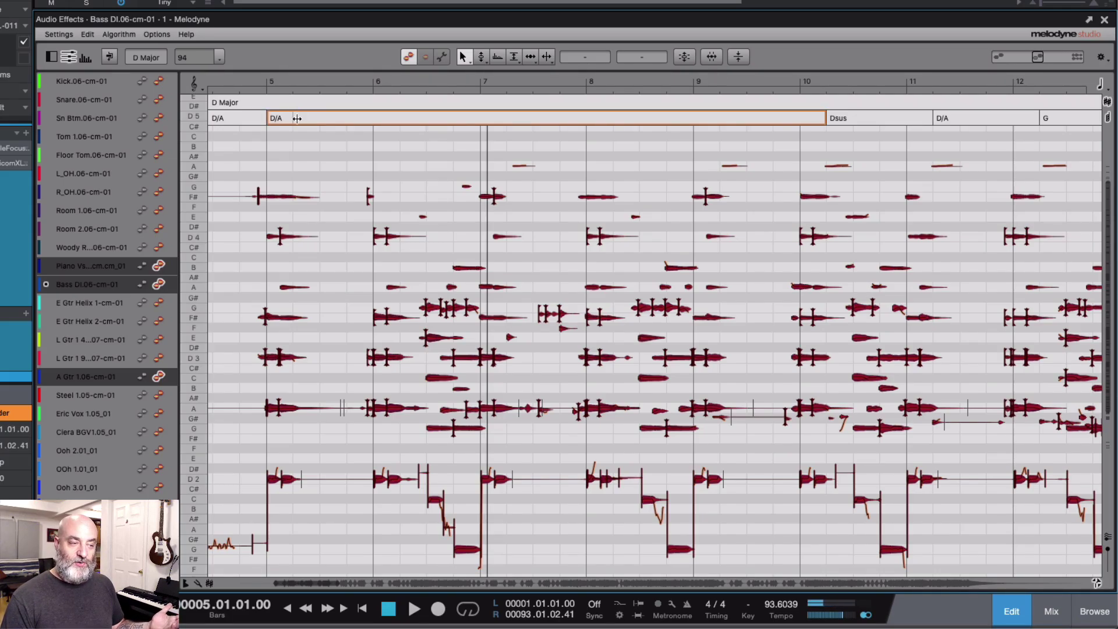
click(297, 119)
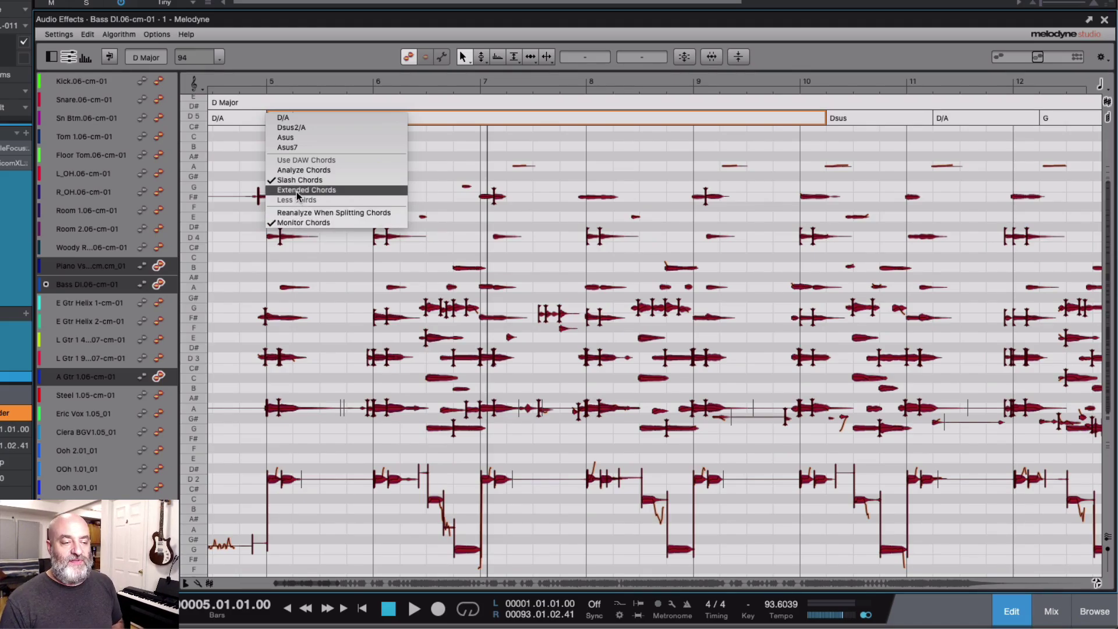
click(295, 62)
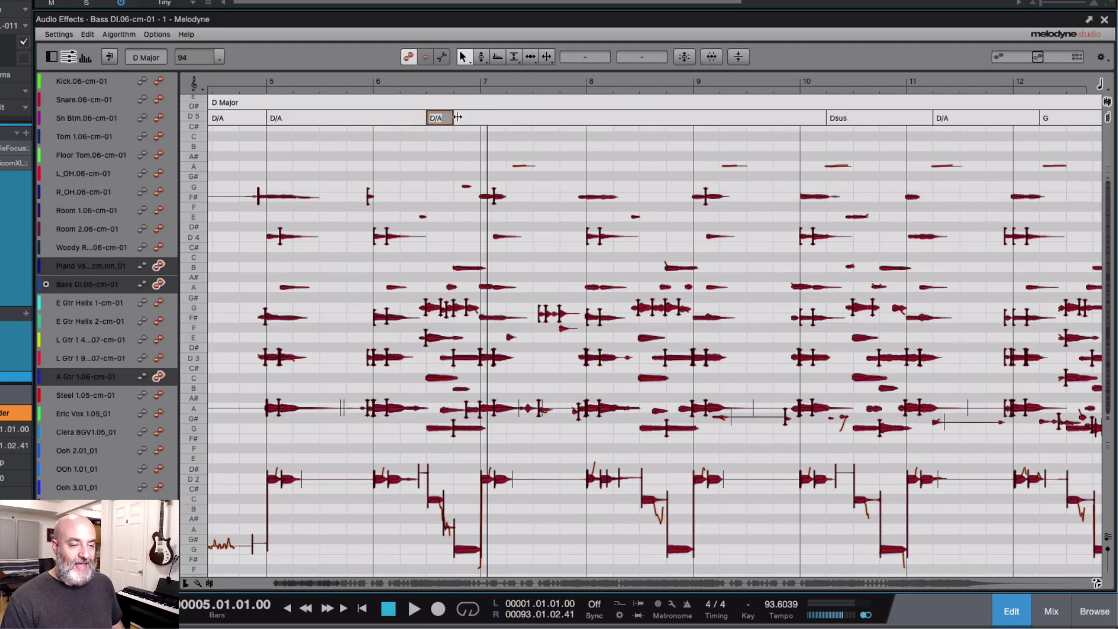
Split the D/A chord at beats 3 and 4 of bar 6 and at bar 7, setting the two bar 6 sections to C/G and G.
double_click(496, 120)
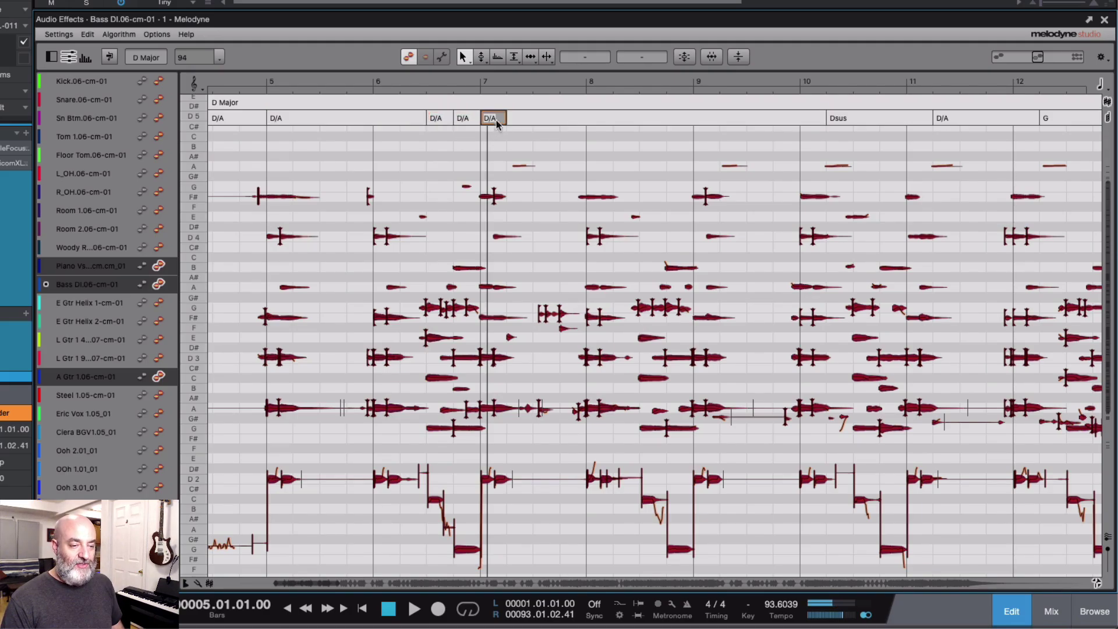
click(442, 119)
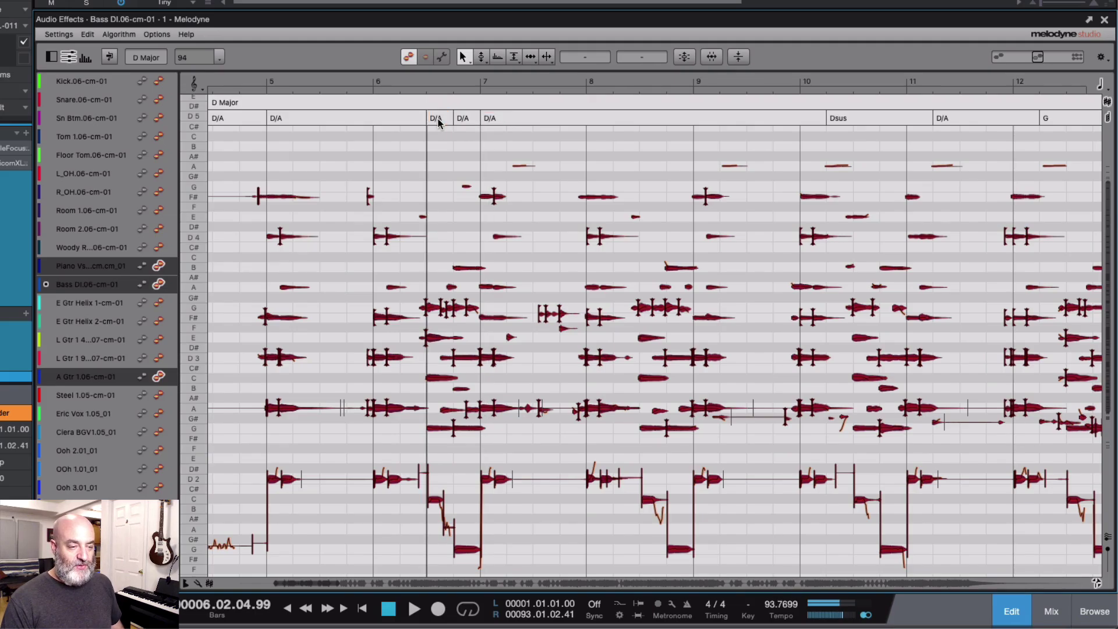
click(440, 120)
click(449, 127)
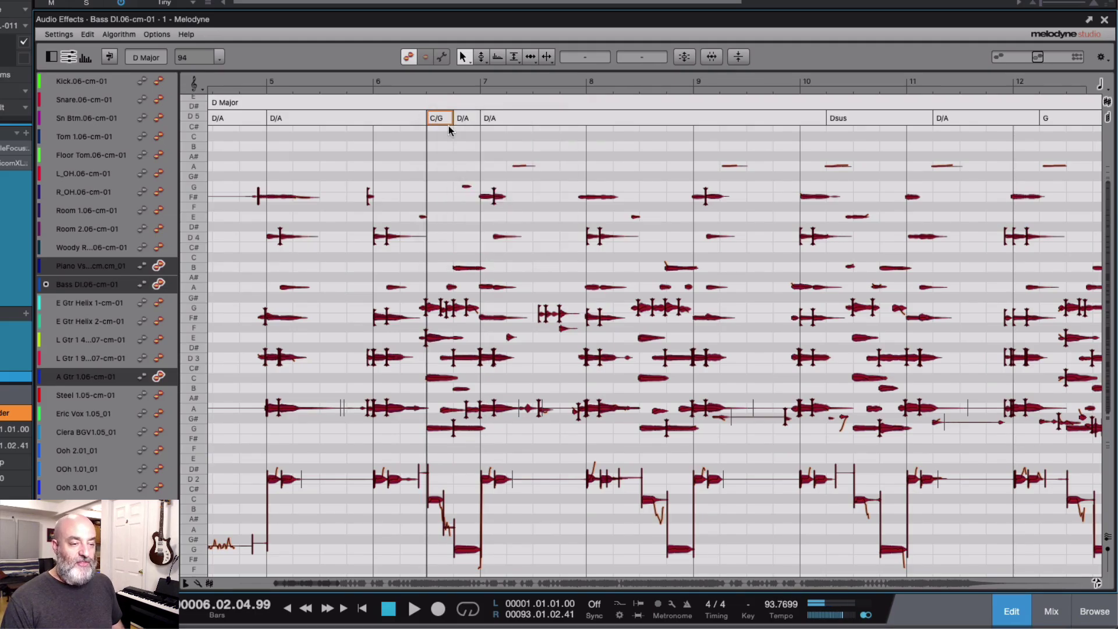
click(472, 118)
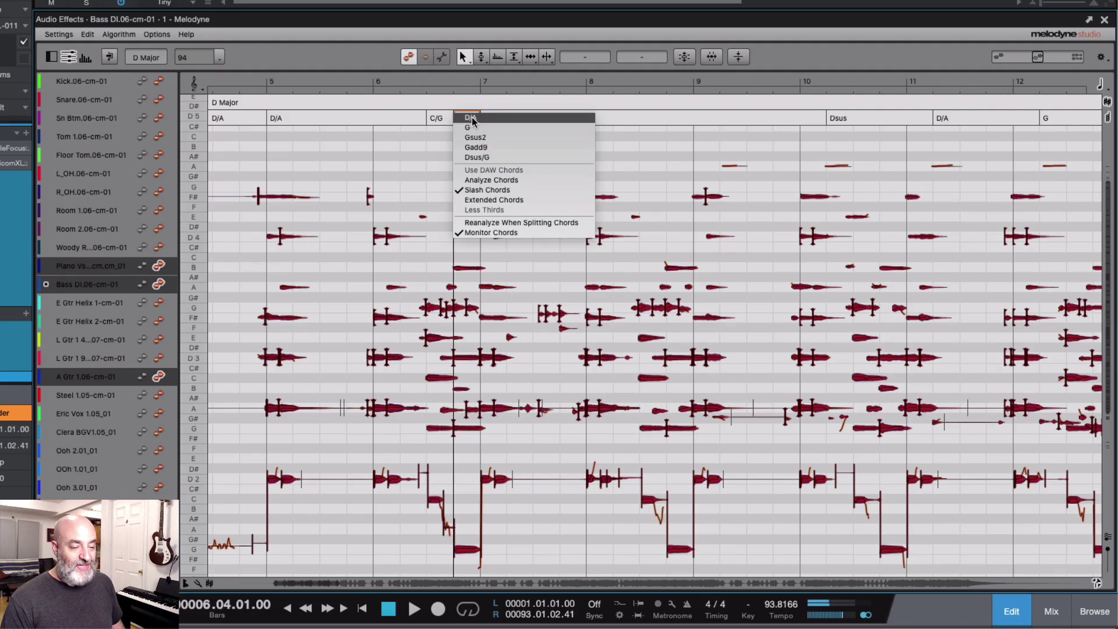
click(471, 128)
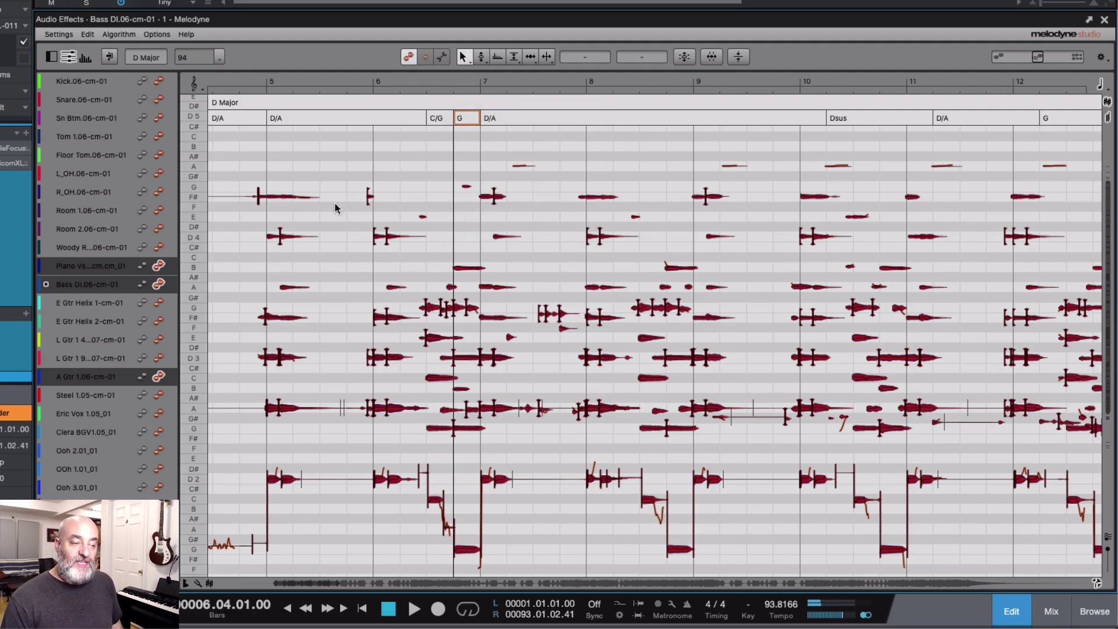
Play the song through the end of bar 6, and audition the D/A, C/G and G chords of bars 5 and 6 one by one.
key(space)
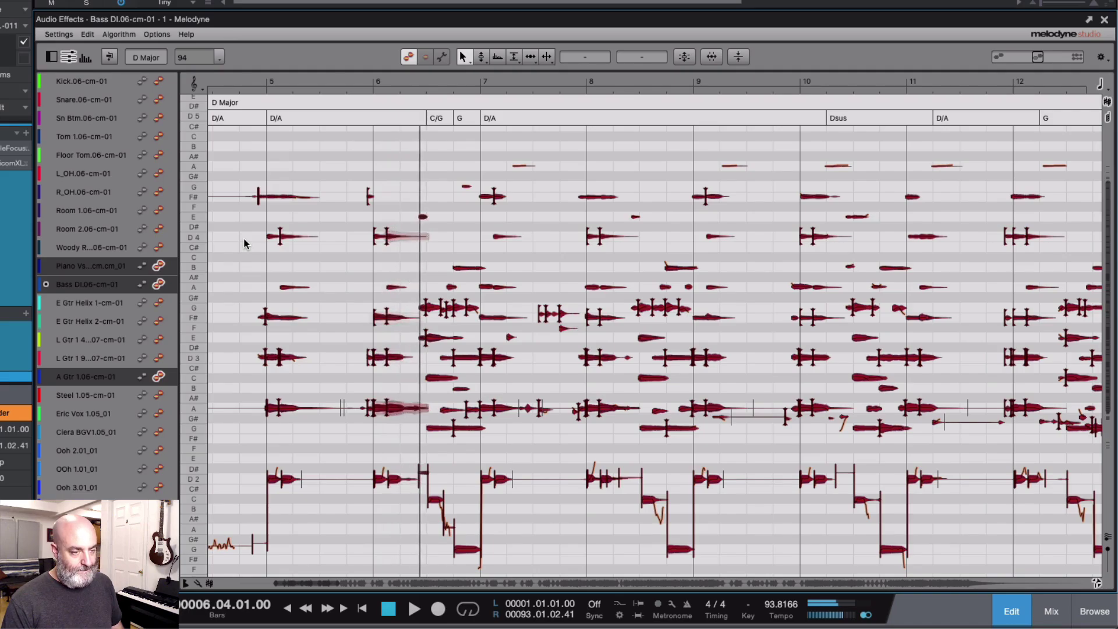
key(space)
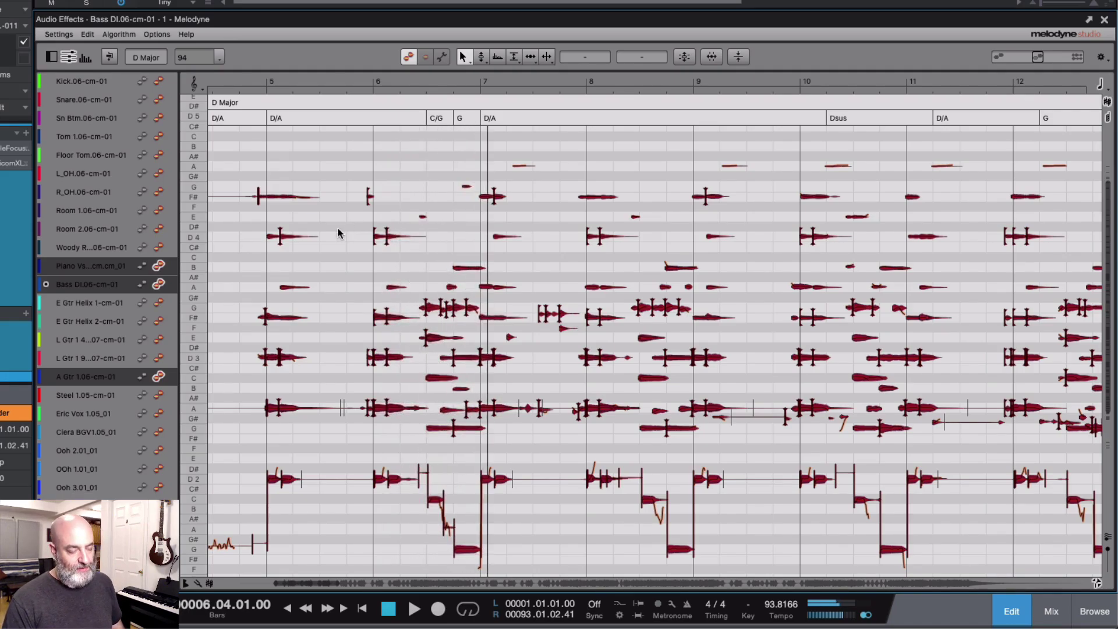
click(287, 120)
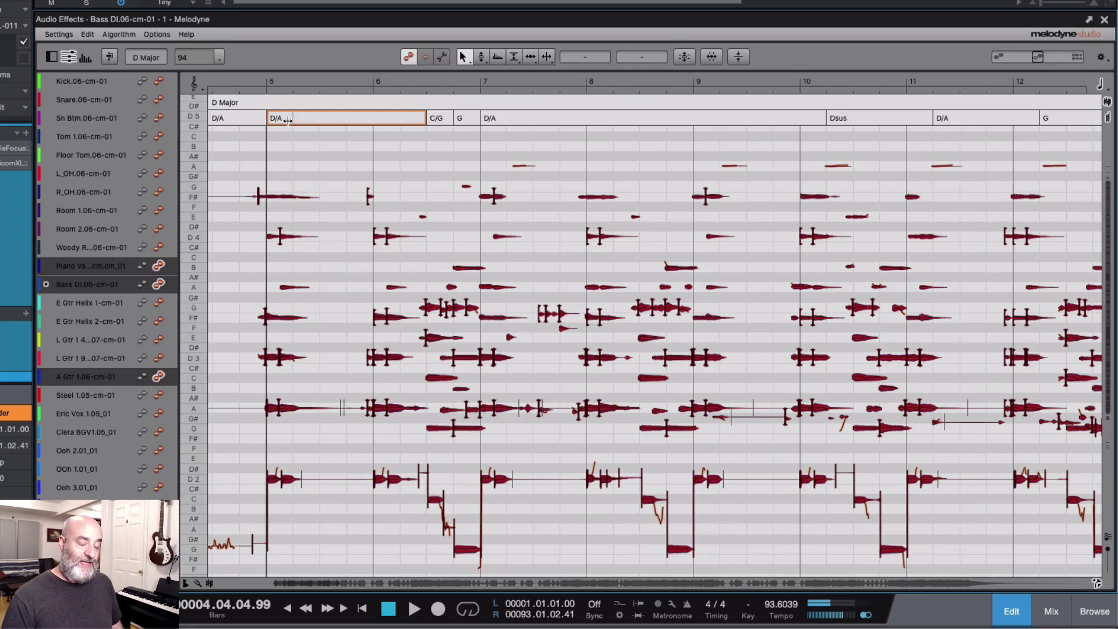
key(Right)
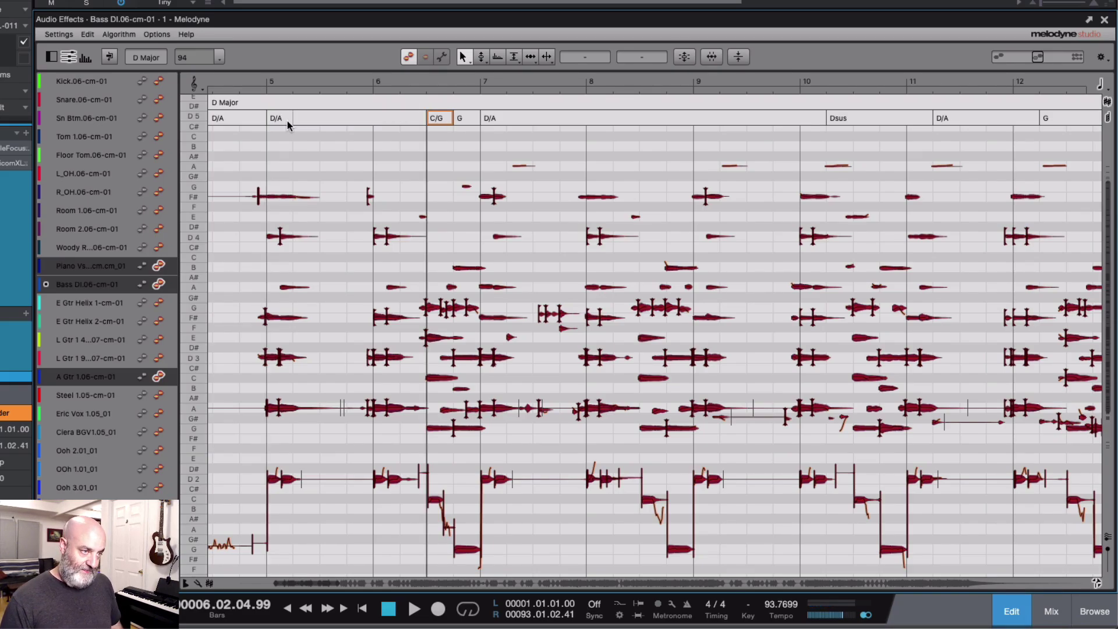
key(Right)
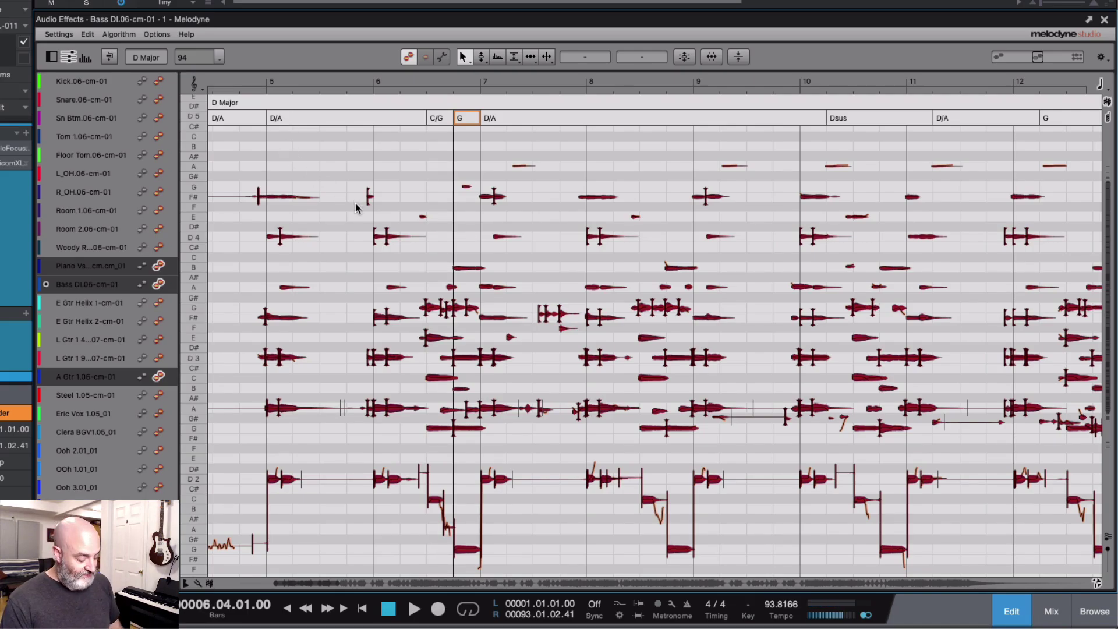
Audition the D/A chords around bar 5 and view the alternative chords for the C/G section in bar 6.
click(418, 208)
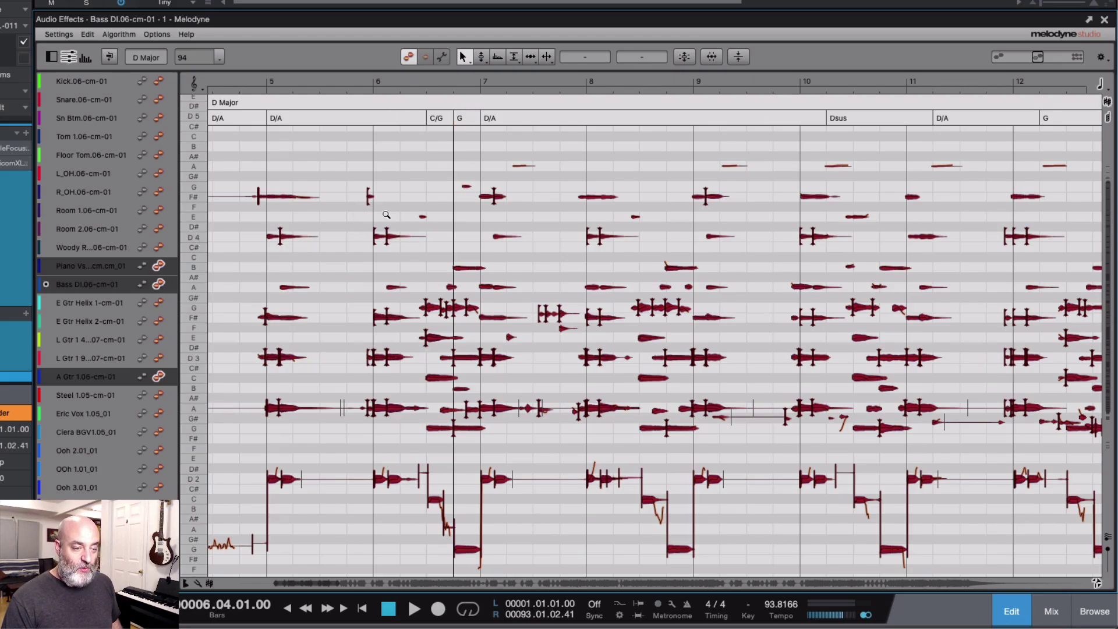
scroll(386, 215, down, 2)
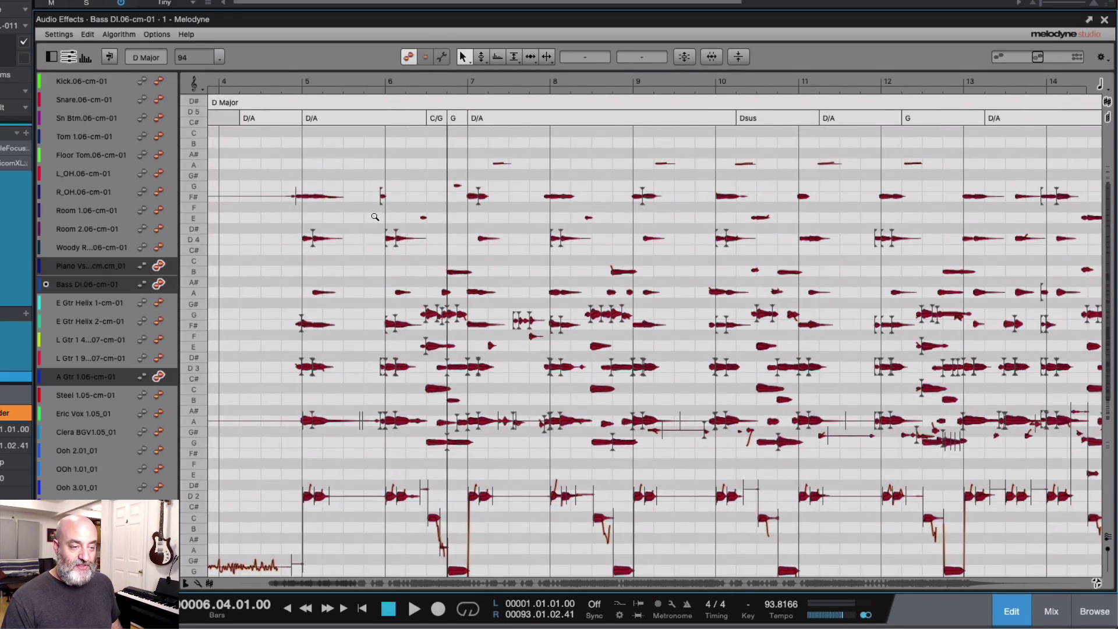
scroll(420, 215, down, 2)
scroll(440, 217, right, 2)
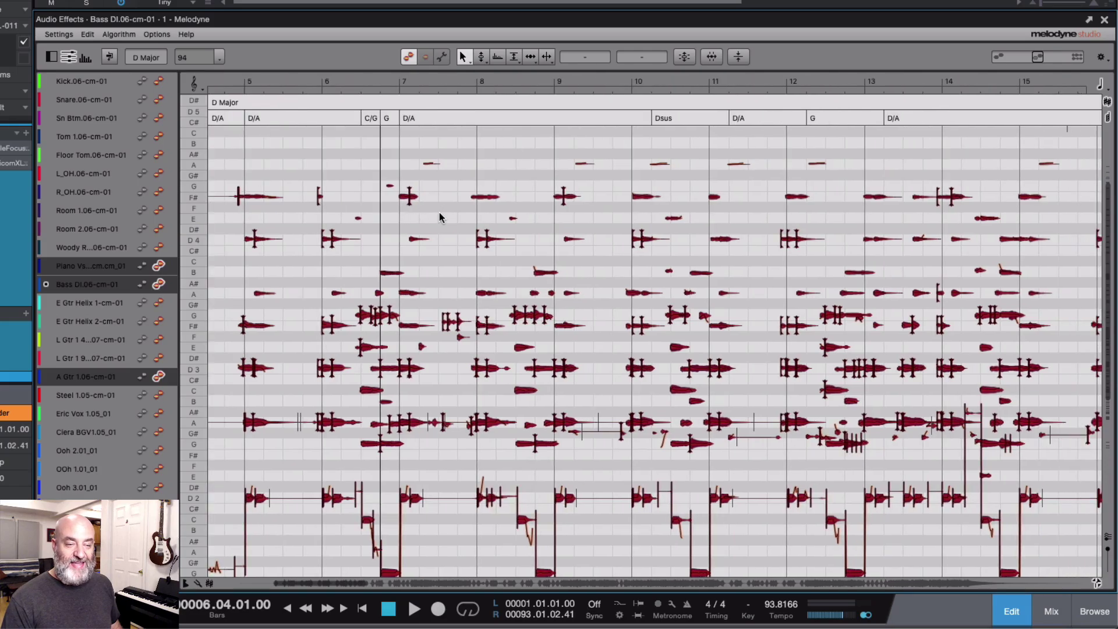
scroll(428, 215, down, 1)
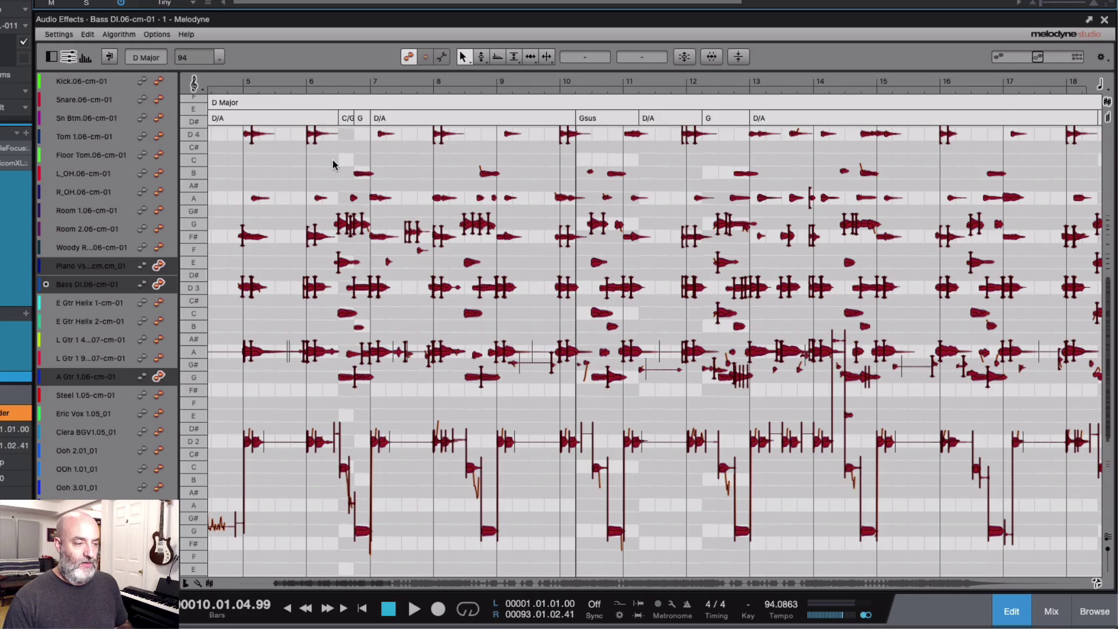
click(249, 117)
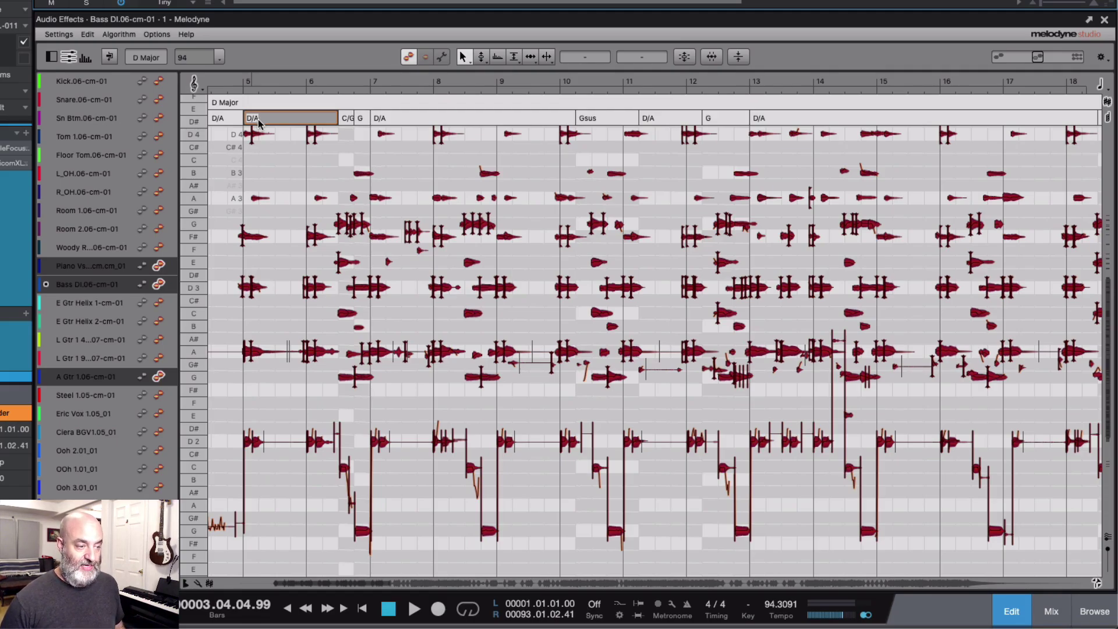
click(258, 120)
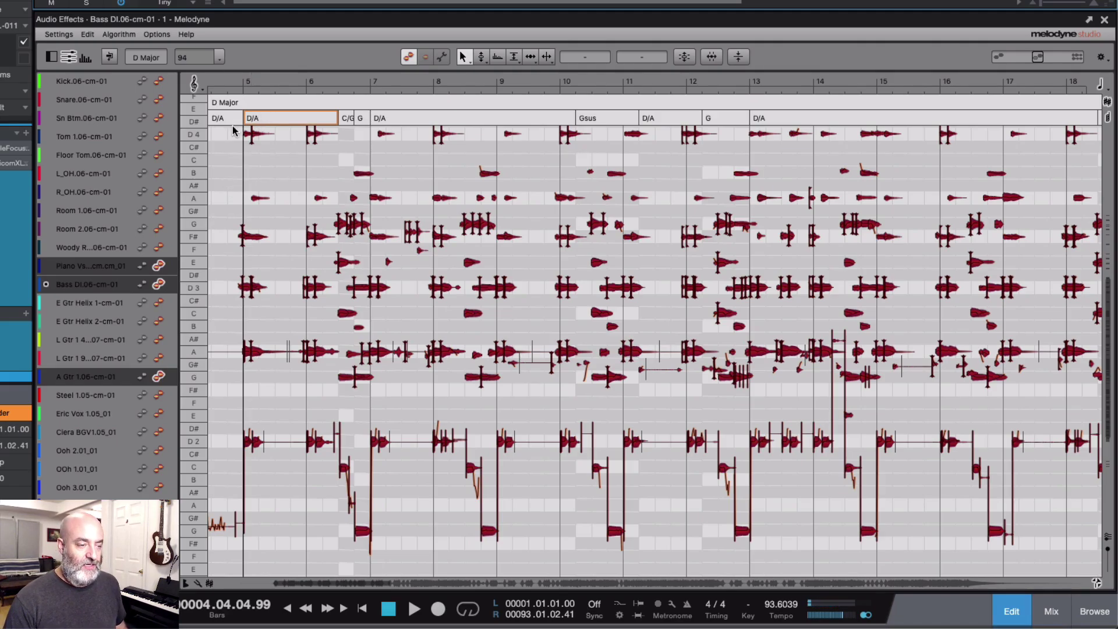
click(343, 118)
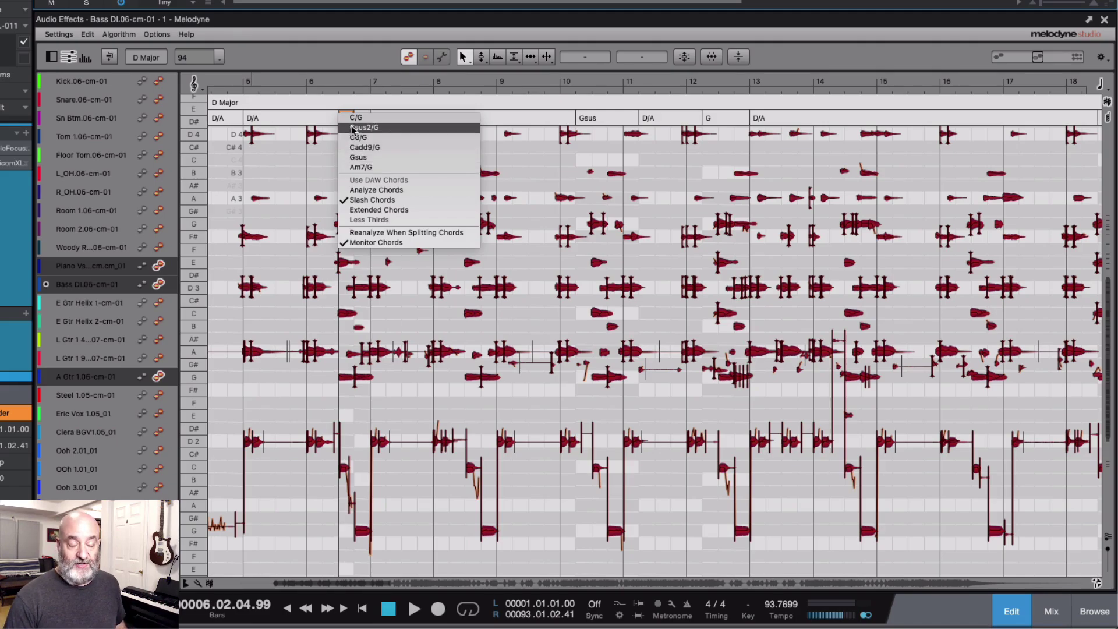
click(354, 103)
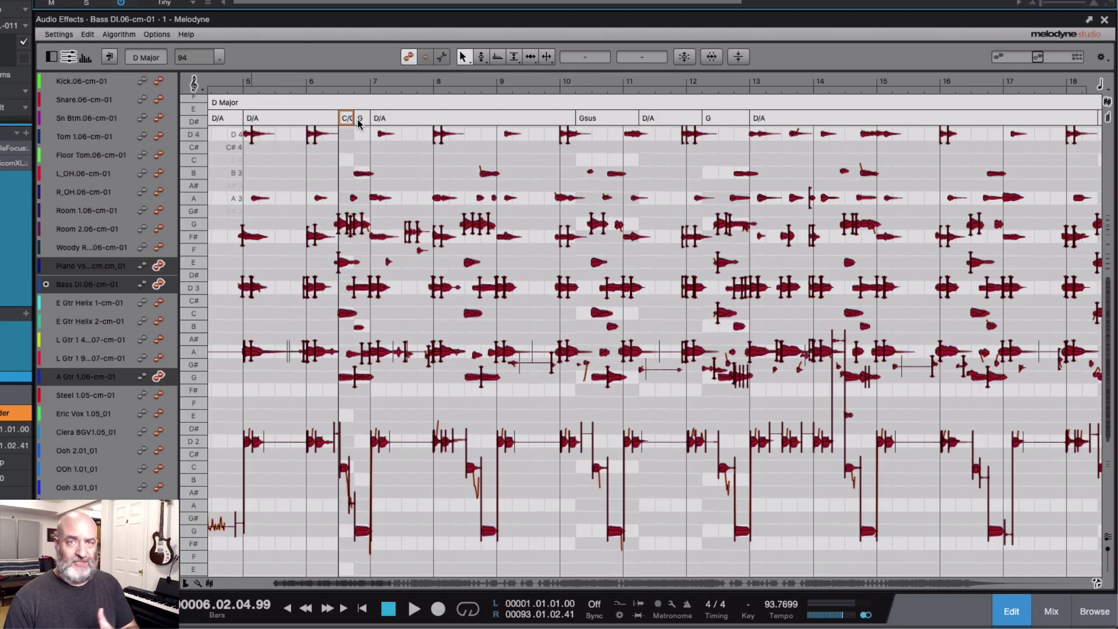
Replay the D/A, C/G and G chord sections in order, starting from bar 5.
click(284, 119)
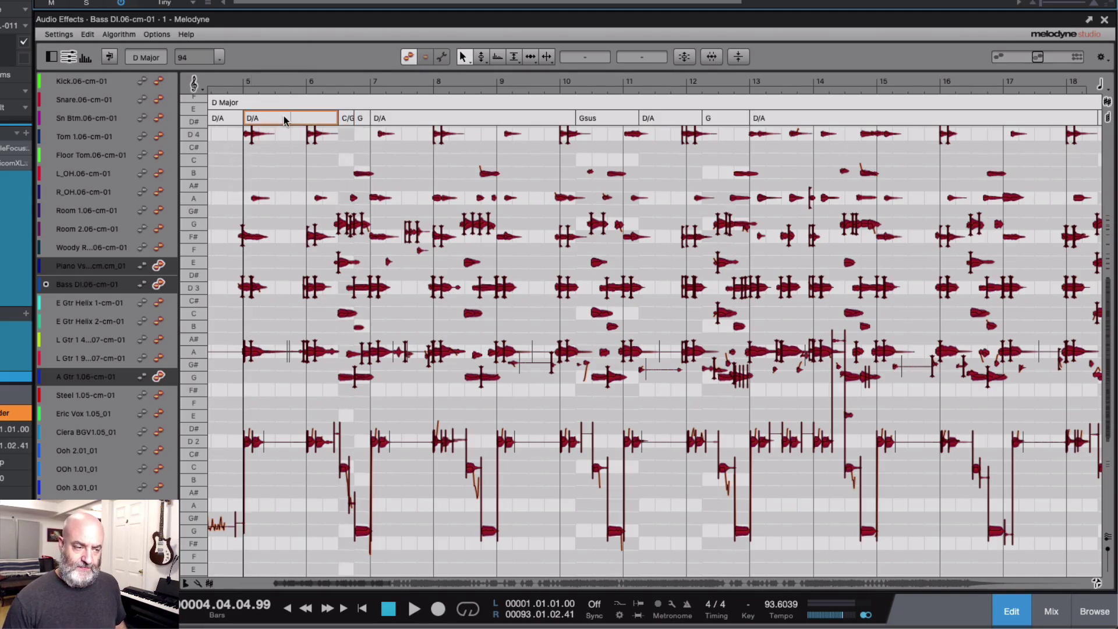
key(Right)
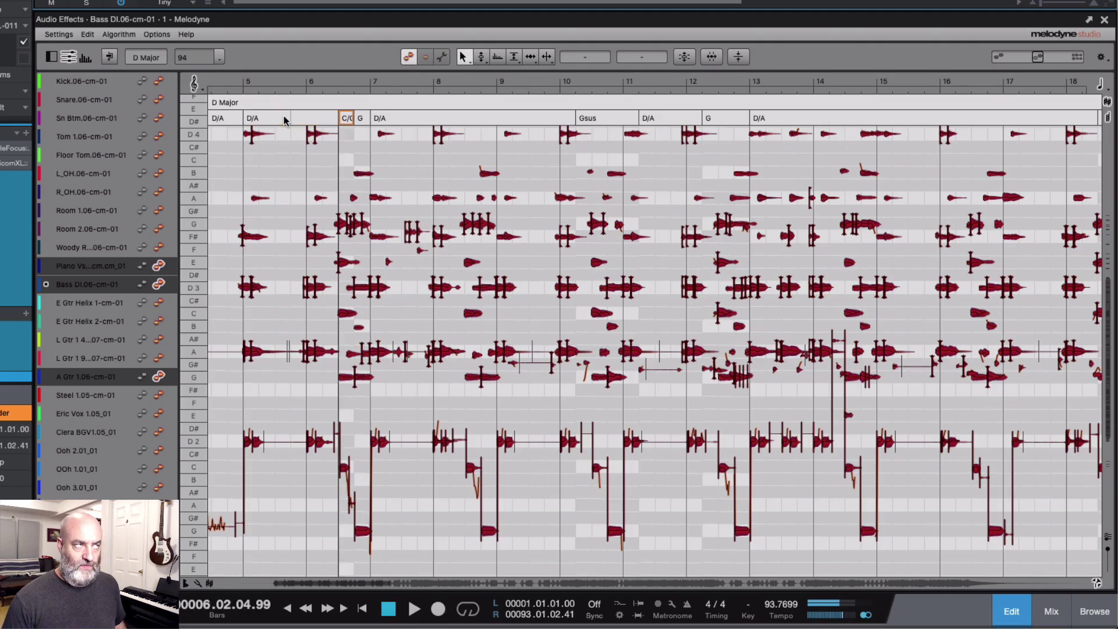
key(Right)
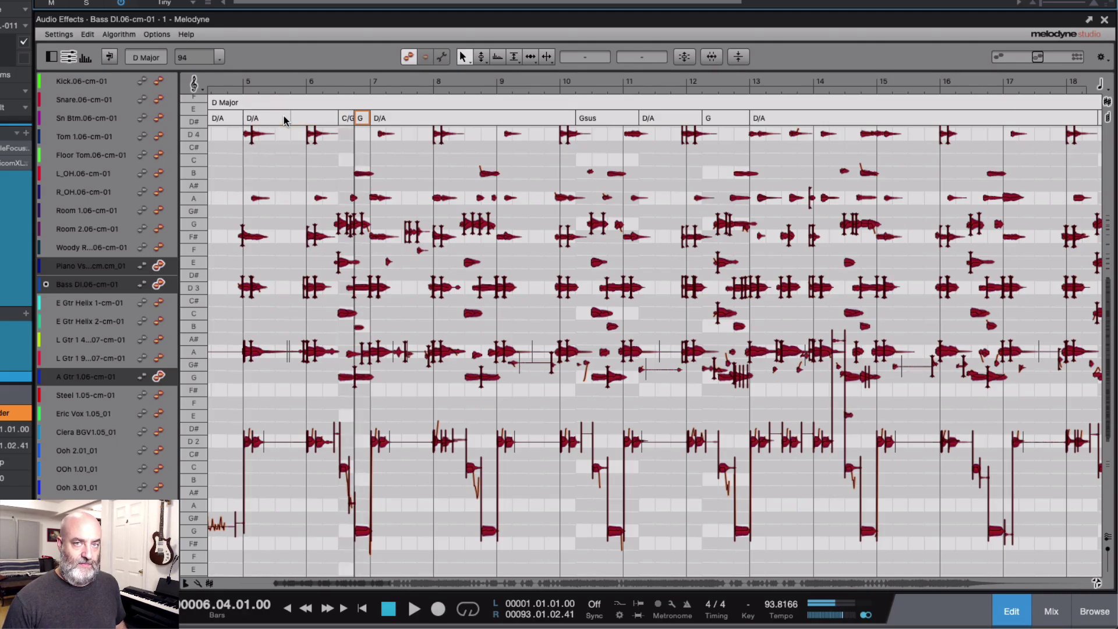
Delete all chord sections from the D/A at bar 7 through the end of bar 20.
key(Right)
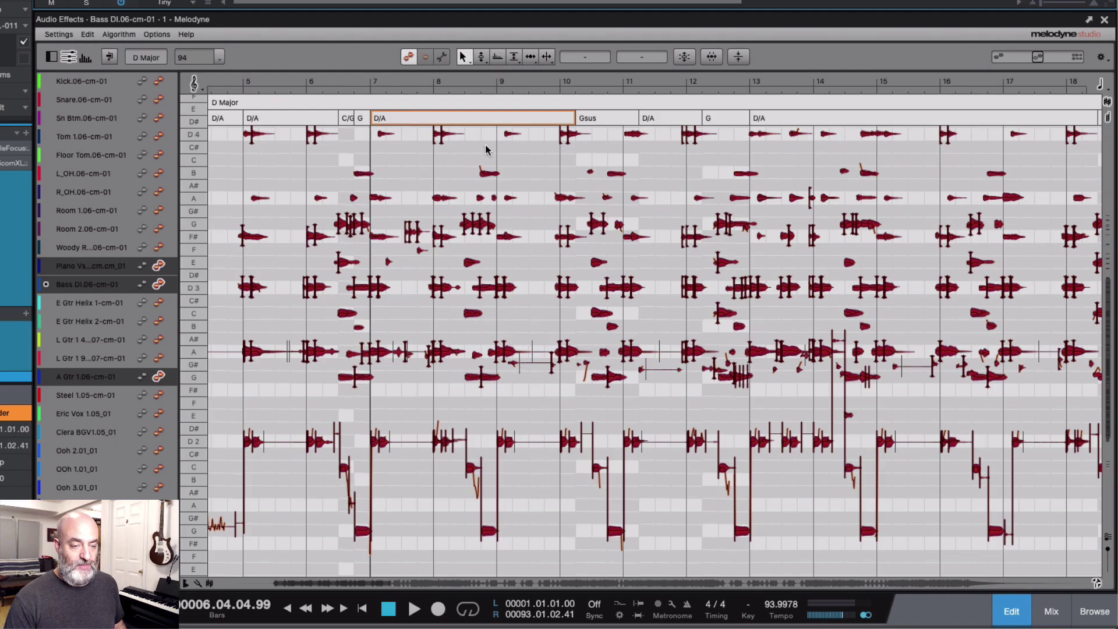
scroll(484, 144, right, 10)
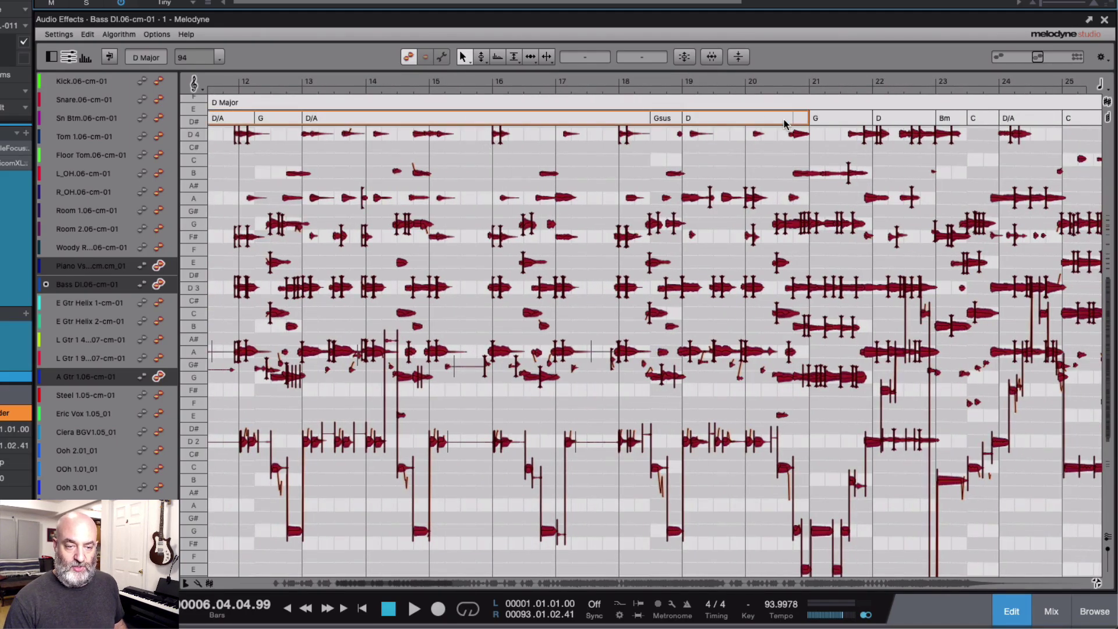
key(Delete)
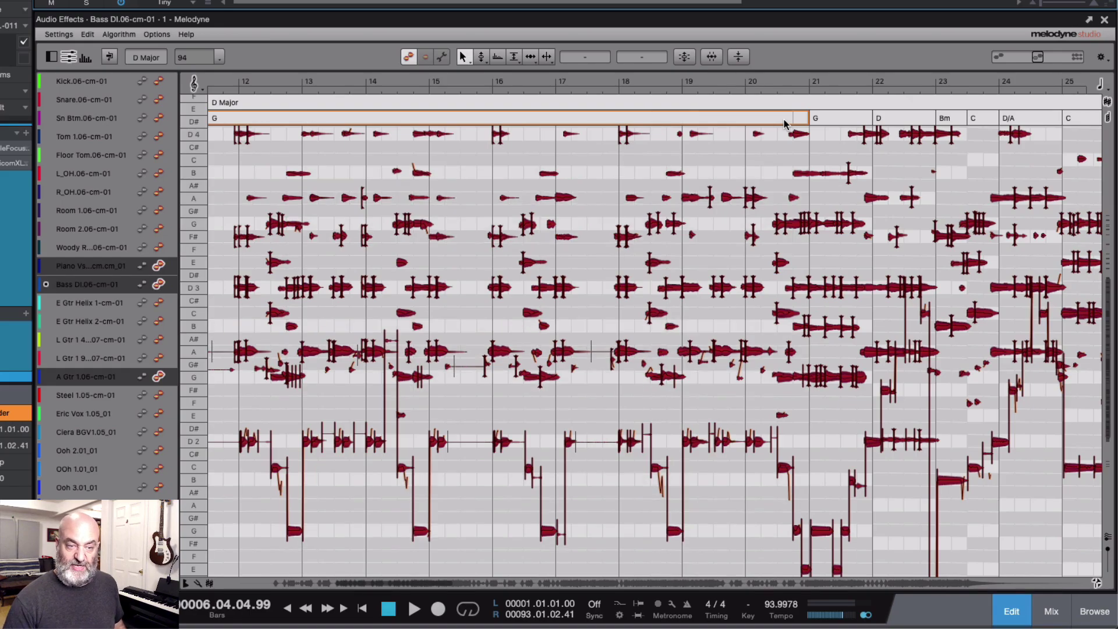
Split the long G chord section at bar 7.
scroll(784, 120, left, 10)
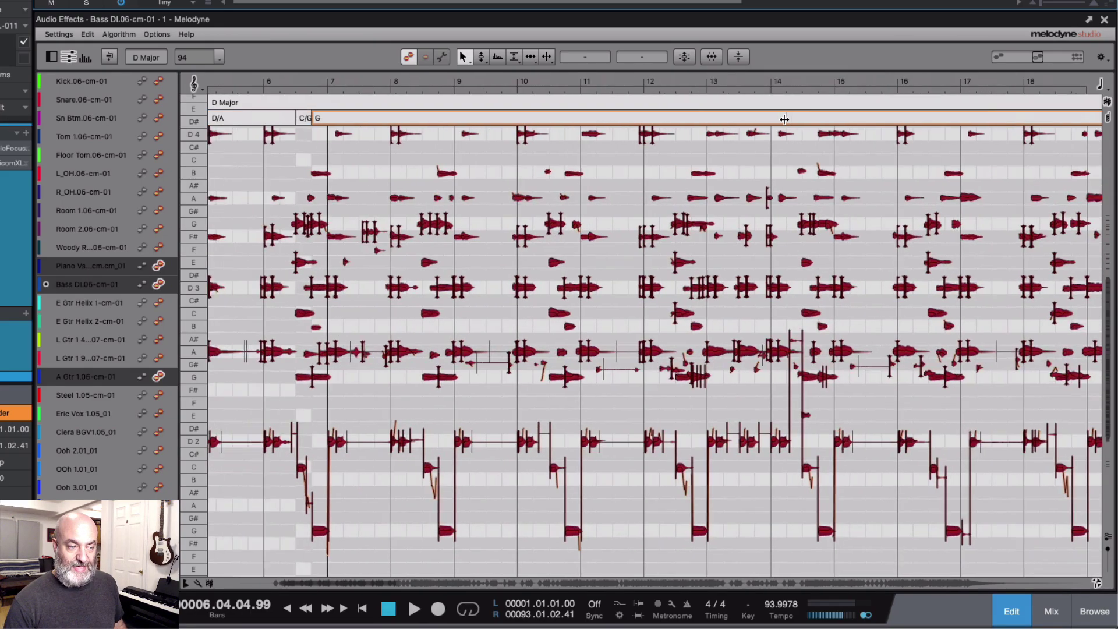
scroll(784, 120, left, 1)
scroll(784, 120, left, 1)
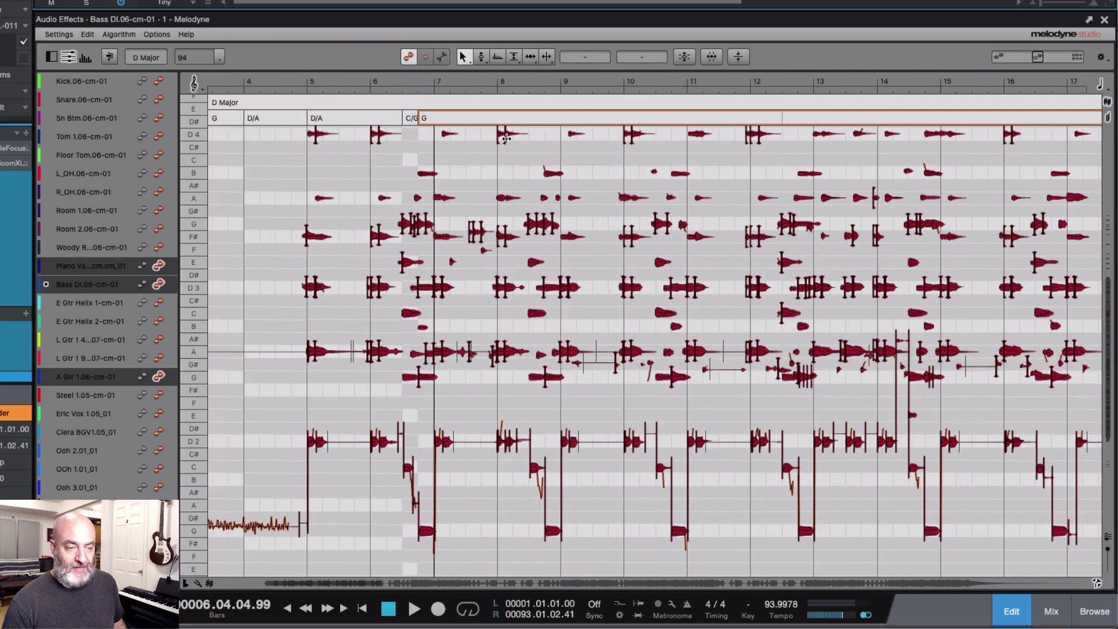
click(437, 117)
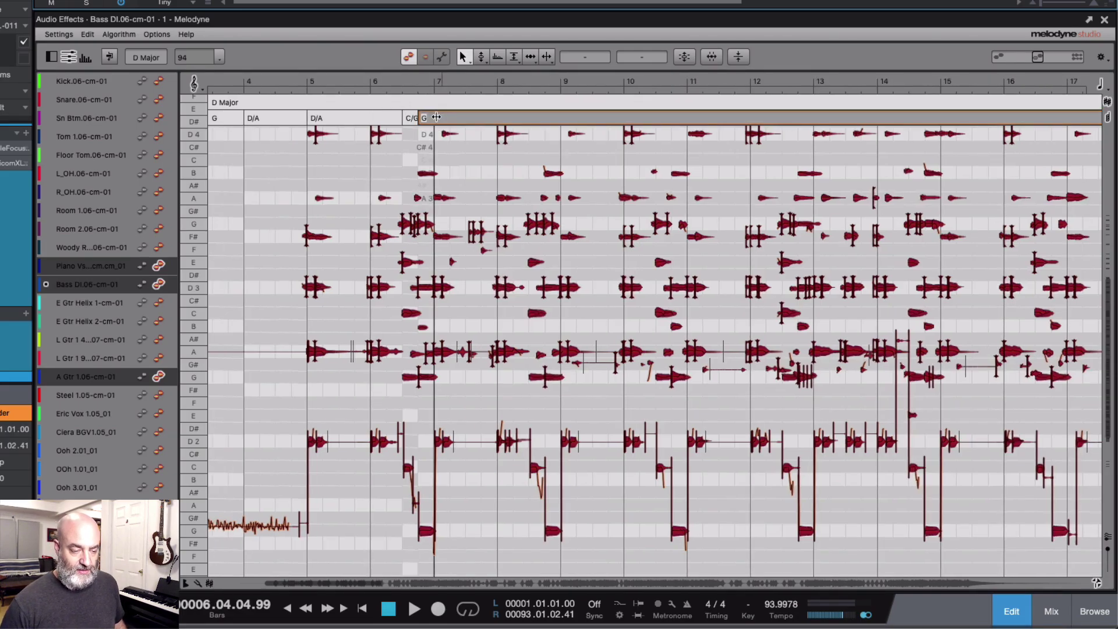
click(437, 117)
double_click(436, 117)
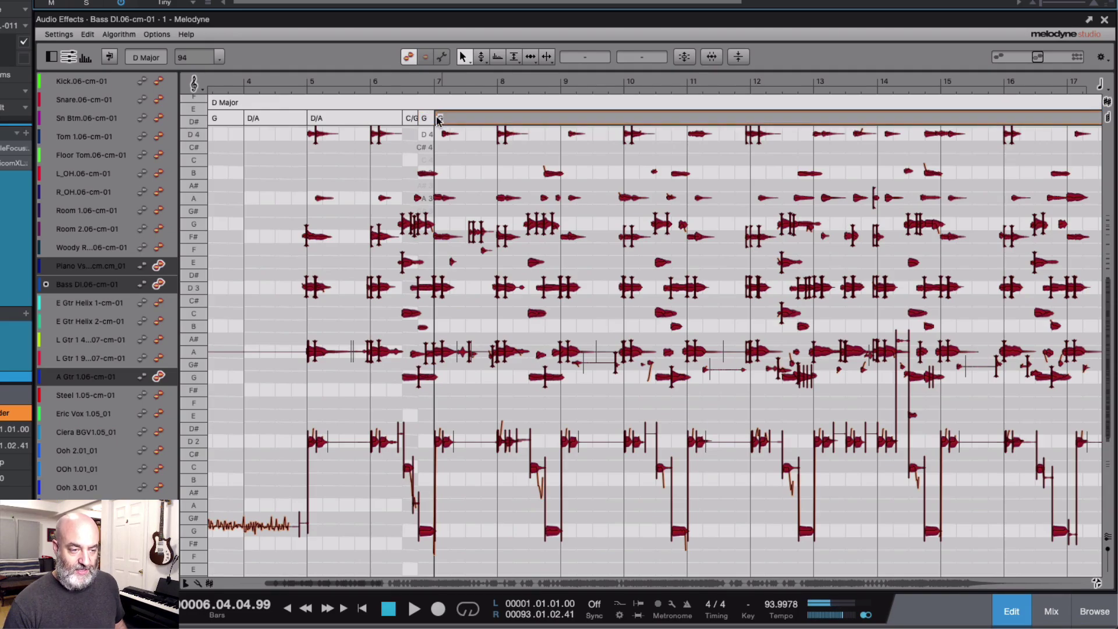
Copy the D/A, C/G and G chord pattern of bars 5 and 6 and paste it into the G section starting at bar 7.
click(384, 127)
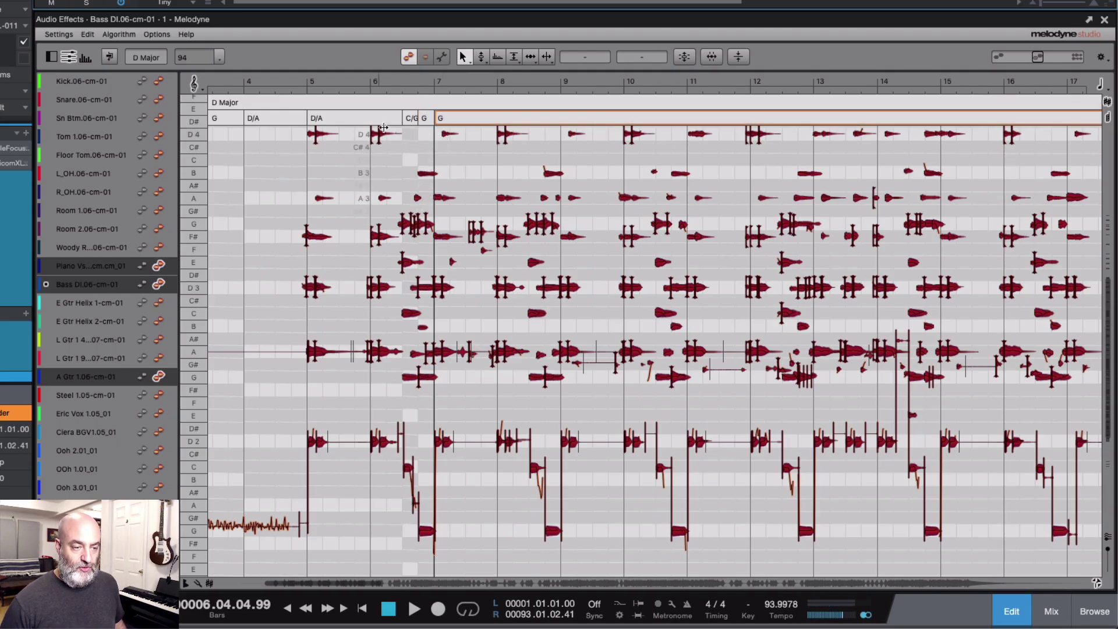
click(352, 120)
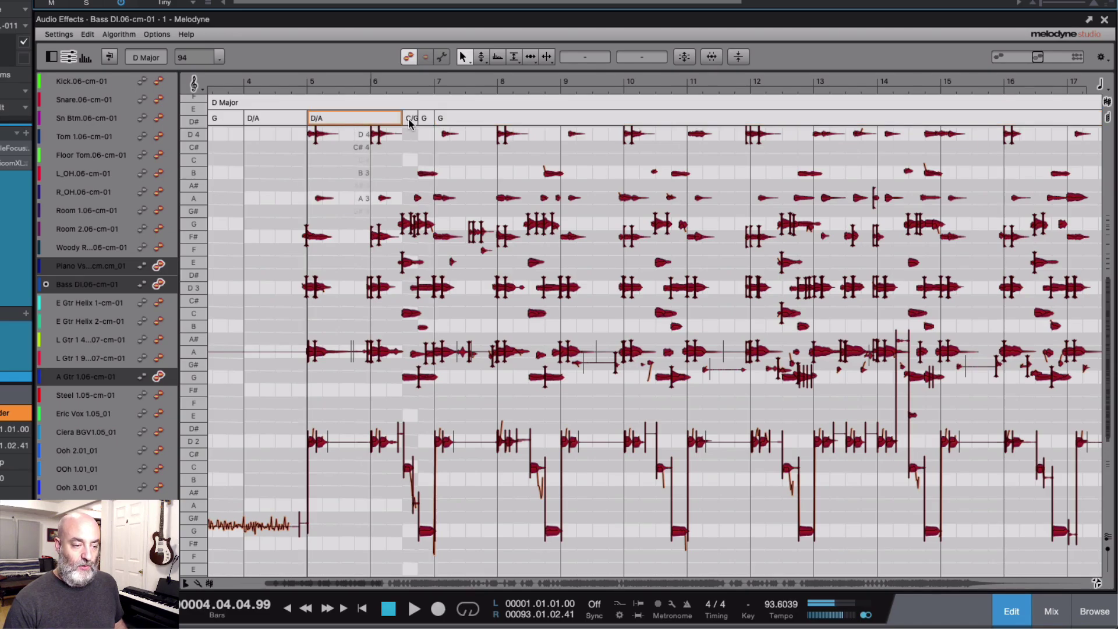
click(440, 119)
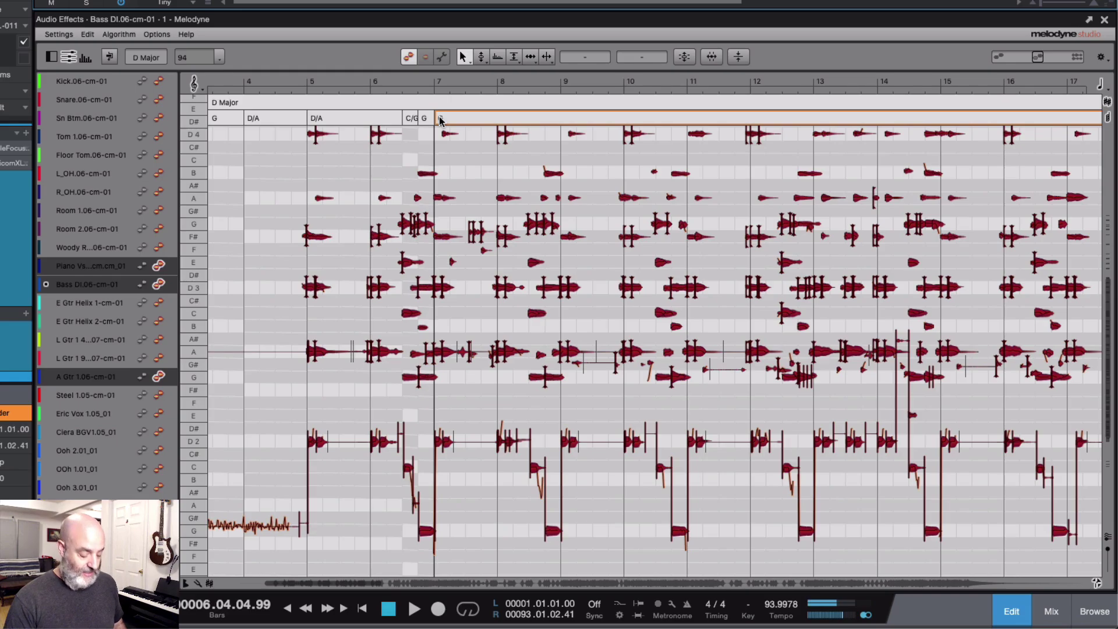
key(super+v)
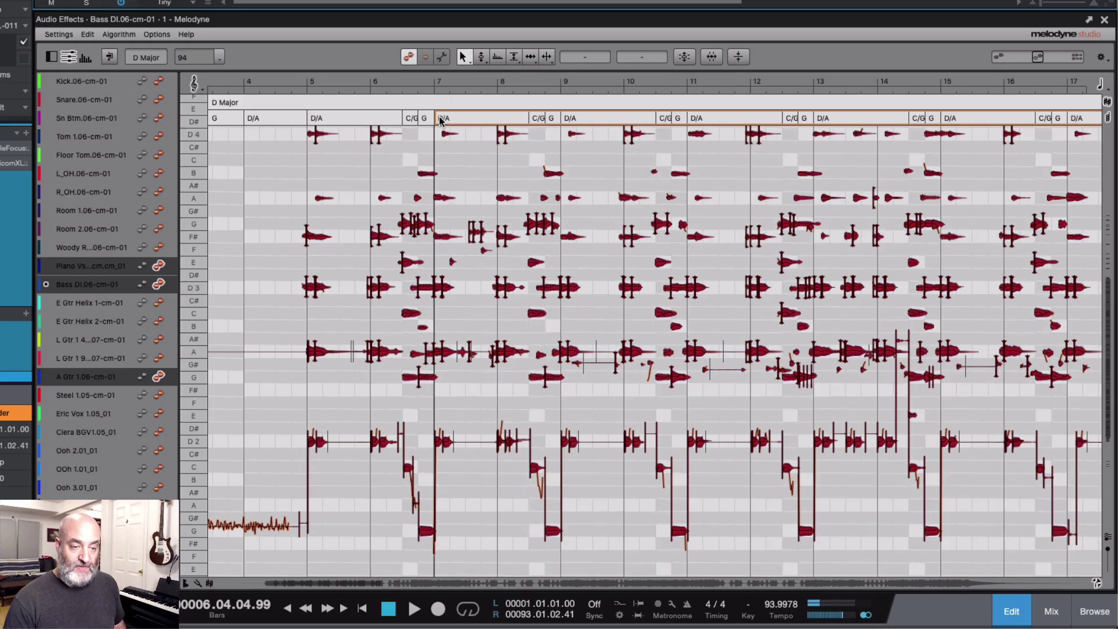
Review the repeated chord pattern through bar 21 of the chord track and close the Melodyne editor.
scroll(552, 114, right, 5)
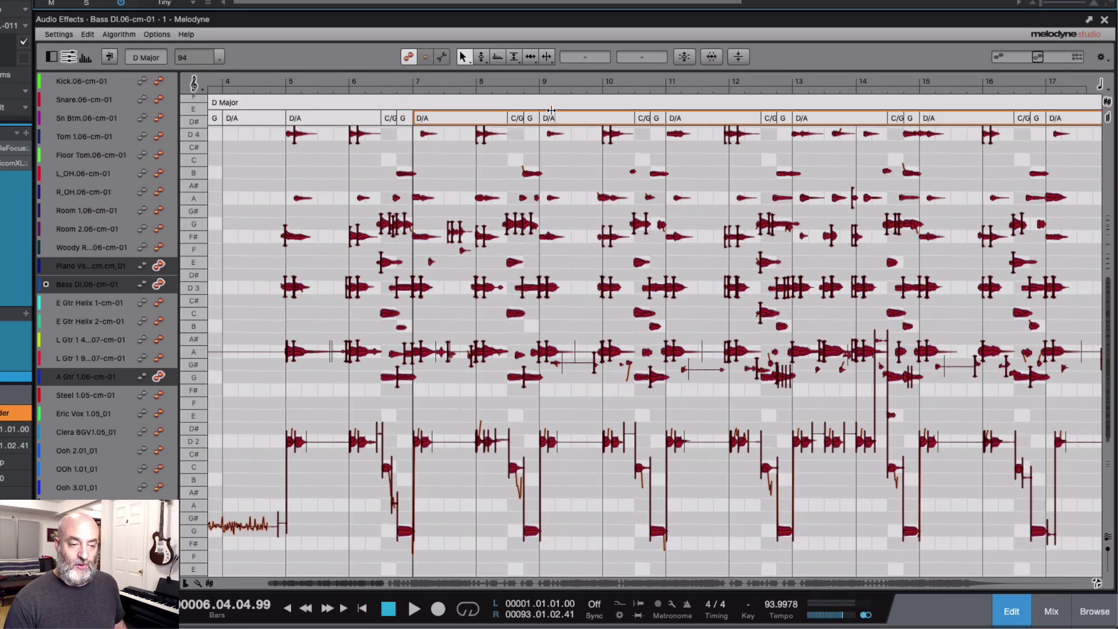
scroll(551, 110, right, 2)
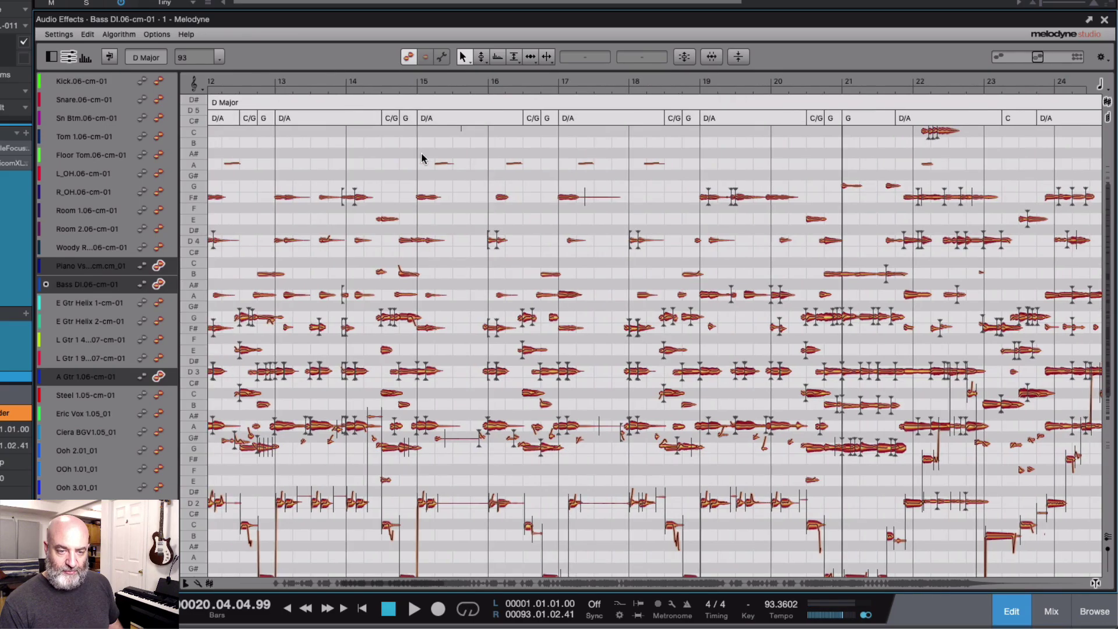
scroll(421, 153, left, 2)
scroll(421, 152, left, 1)
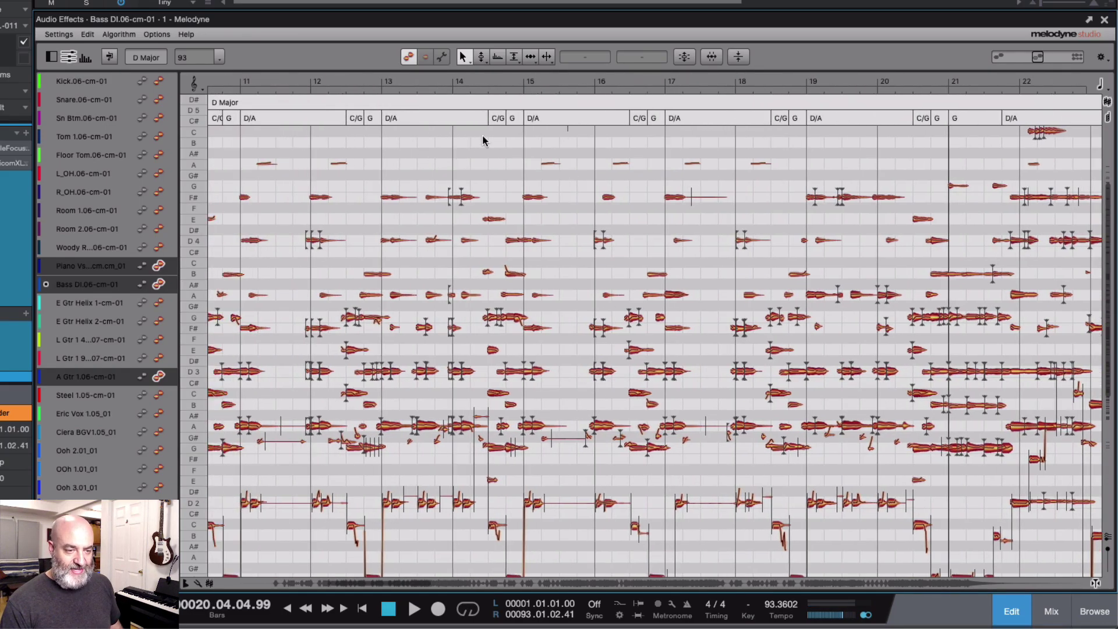
scroll(505, 149, left, 1)
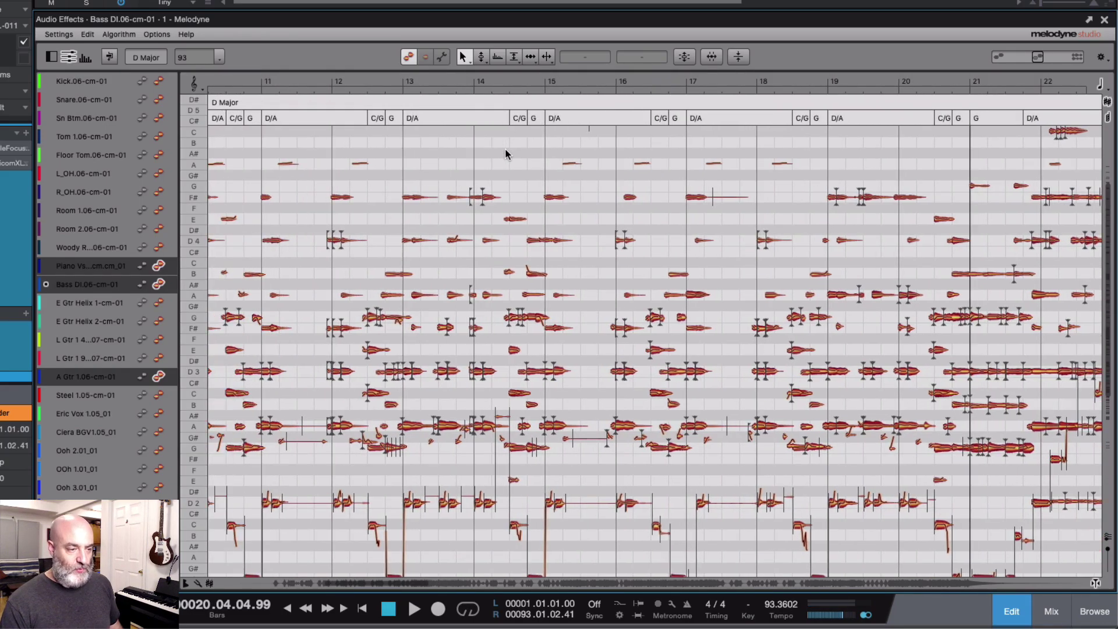
scroll(506, 153, left, 2)
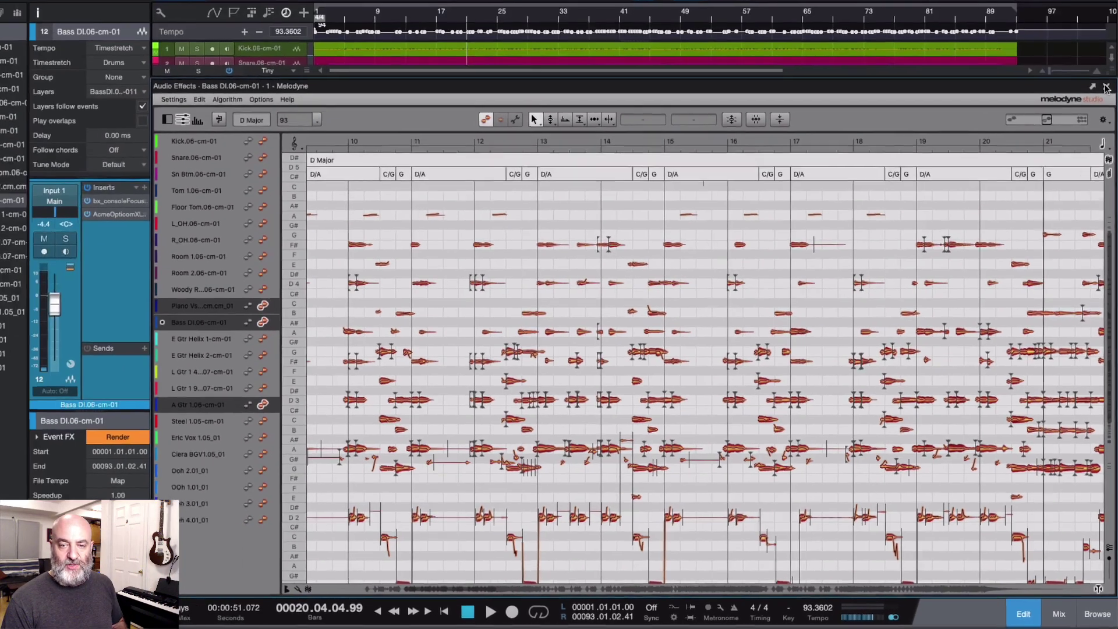
click(1105, 19)
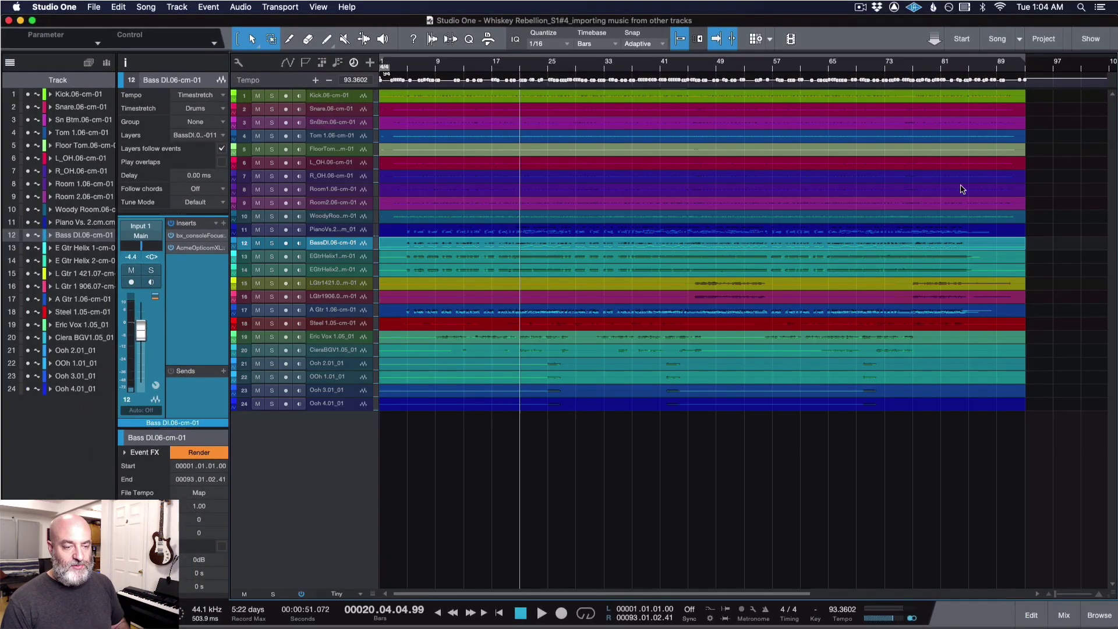
Switch to the loops folder in Finder and import Organ Verse A_16 Bars.wav onto a new track at bar 5.
key(super+Tab)
key(super+Tab)
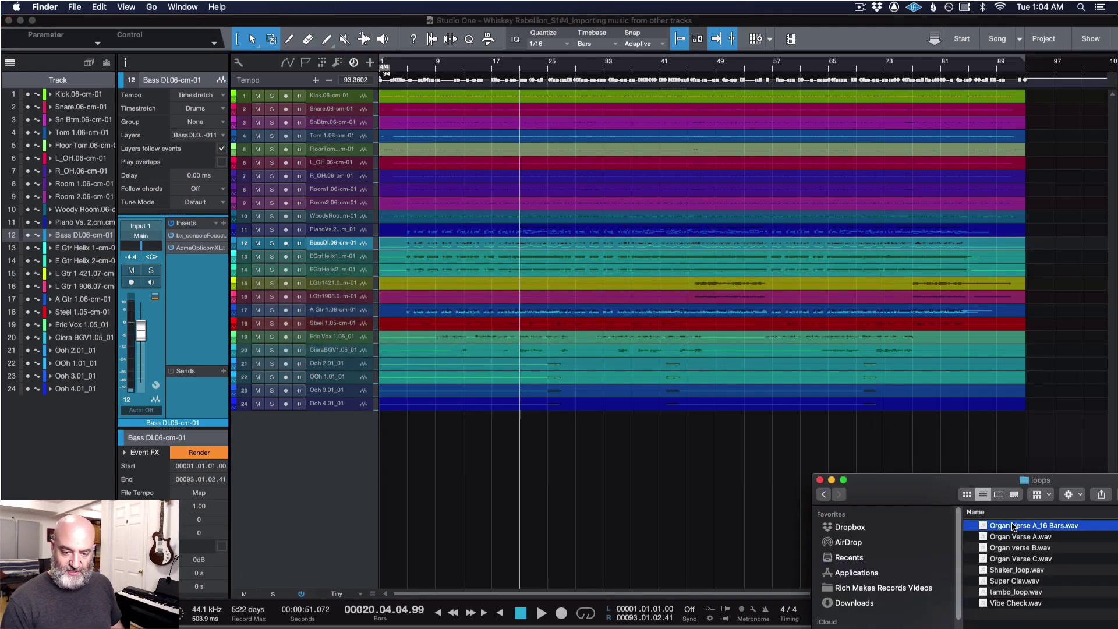
drag(1013, 527, 433, 440)
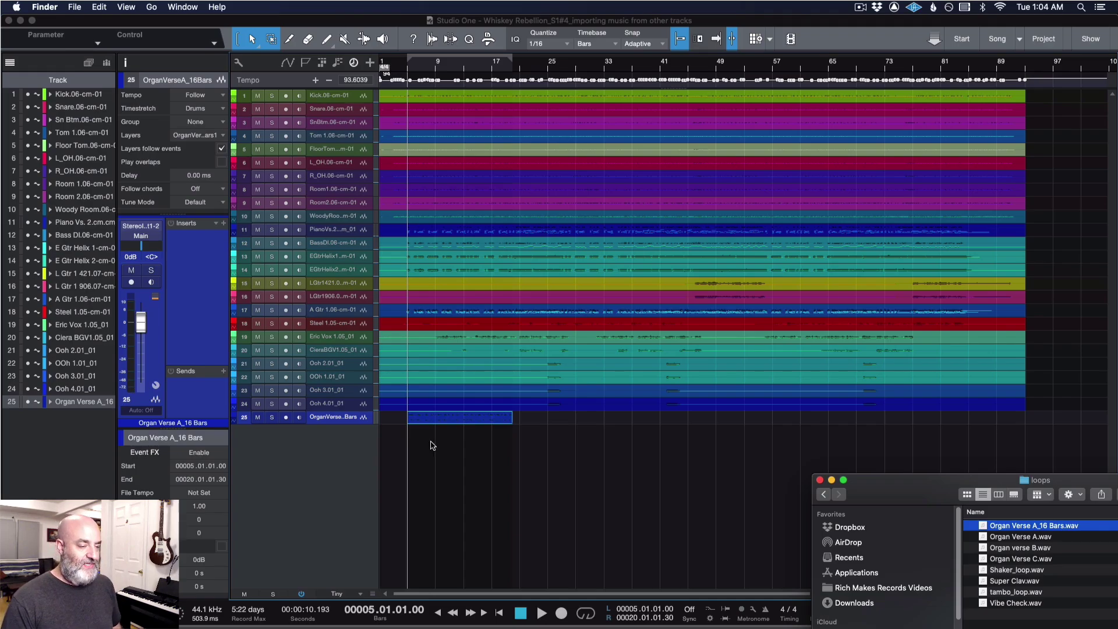
Play the song from bar 5 with the organ loop and lower the organ track's volume to -1.8 dB.
key(space)
key(space)
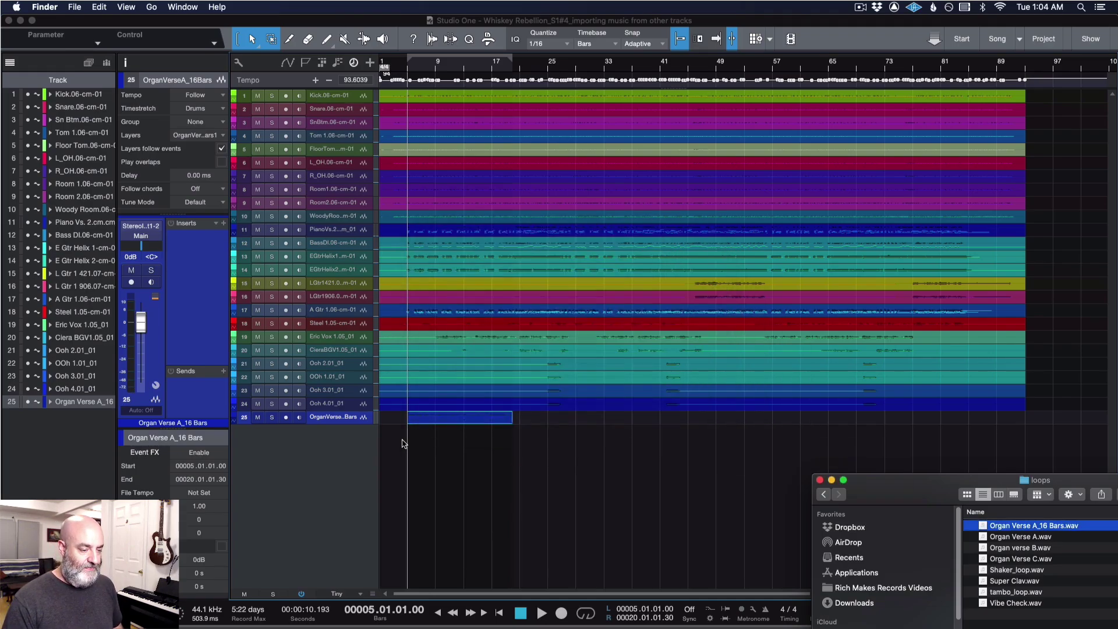
click(405, 442)
key(space)
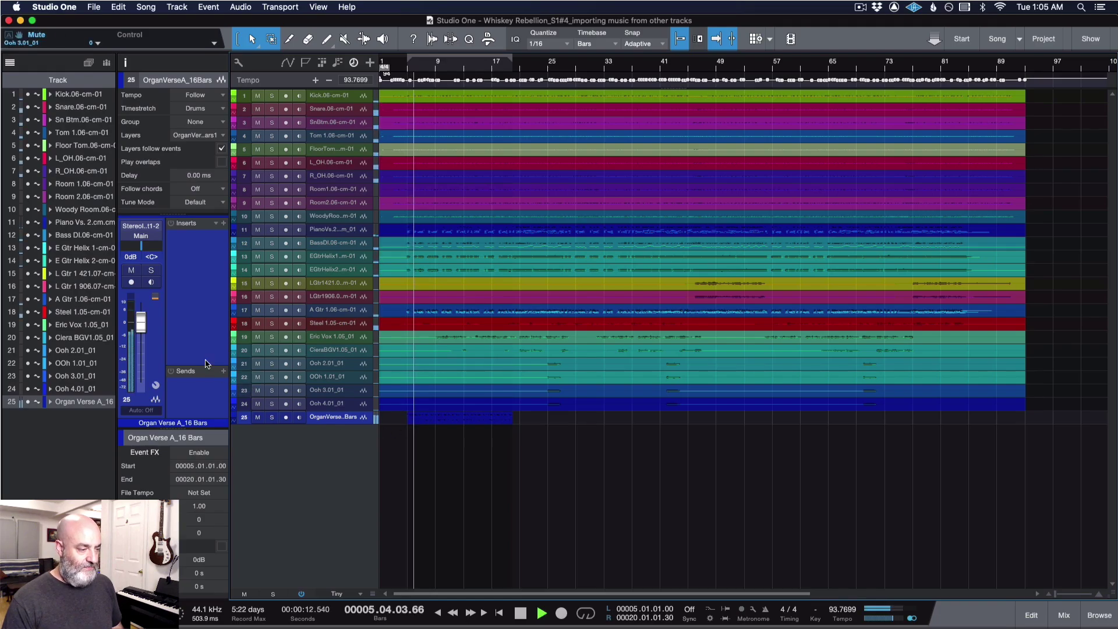
drag(141, 325, 139, 332)
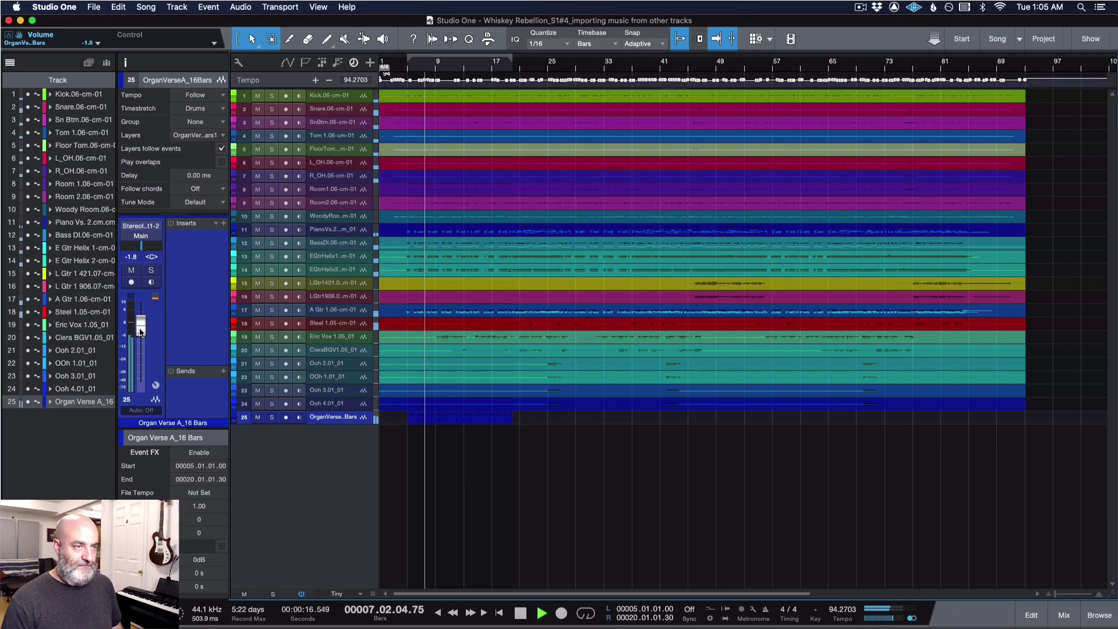
key(space)
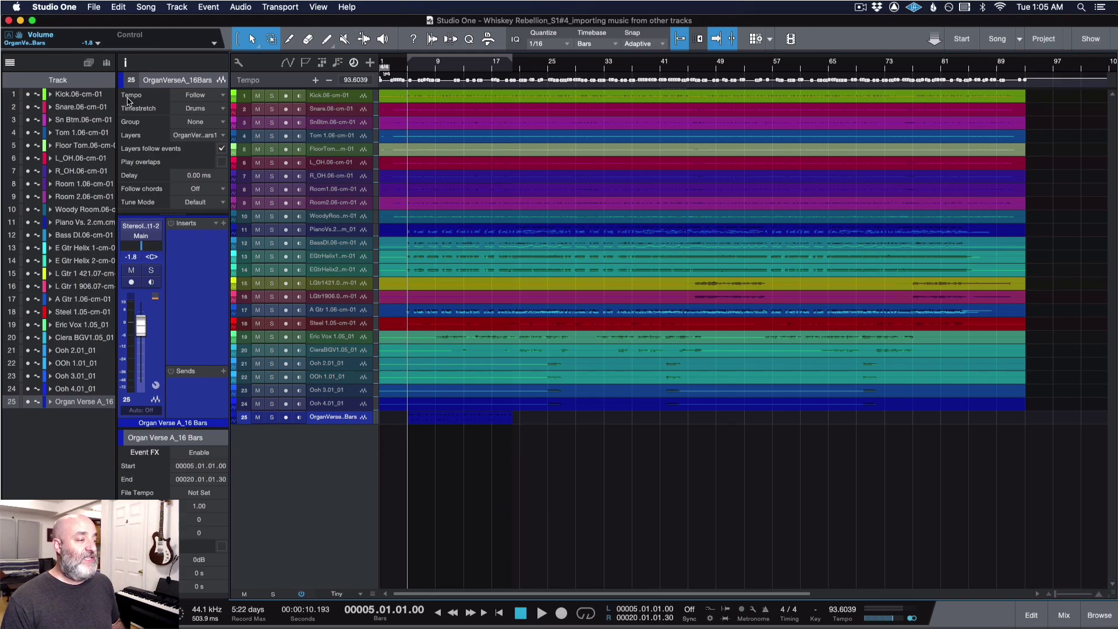
Set the organ track's tempo mode to Timestretch and open the organ event in Melodyne.
click(187, 97)
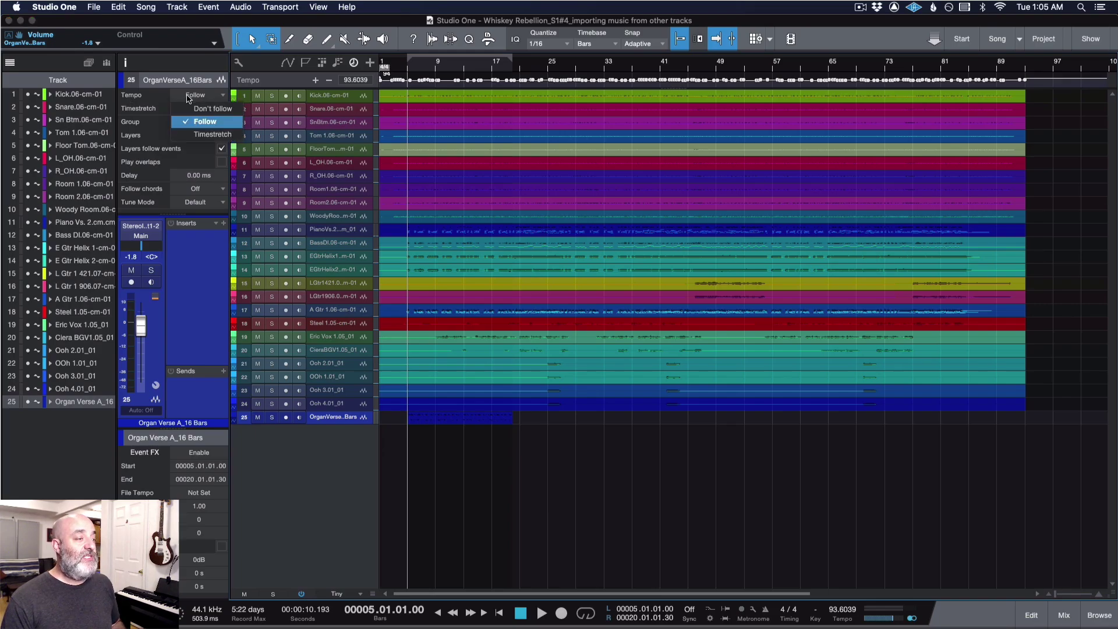
click(190, 133)
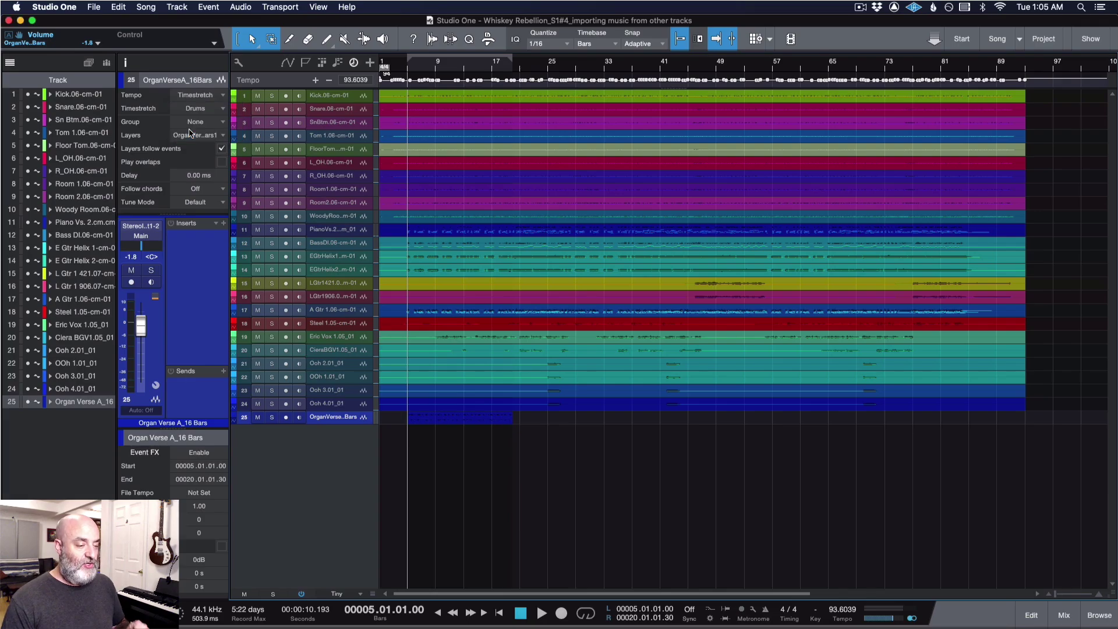
click(430, 416)
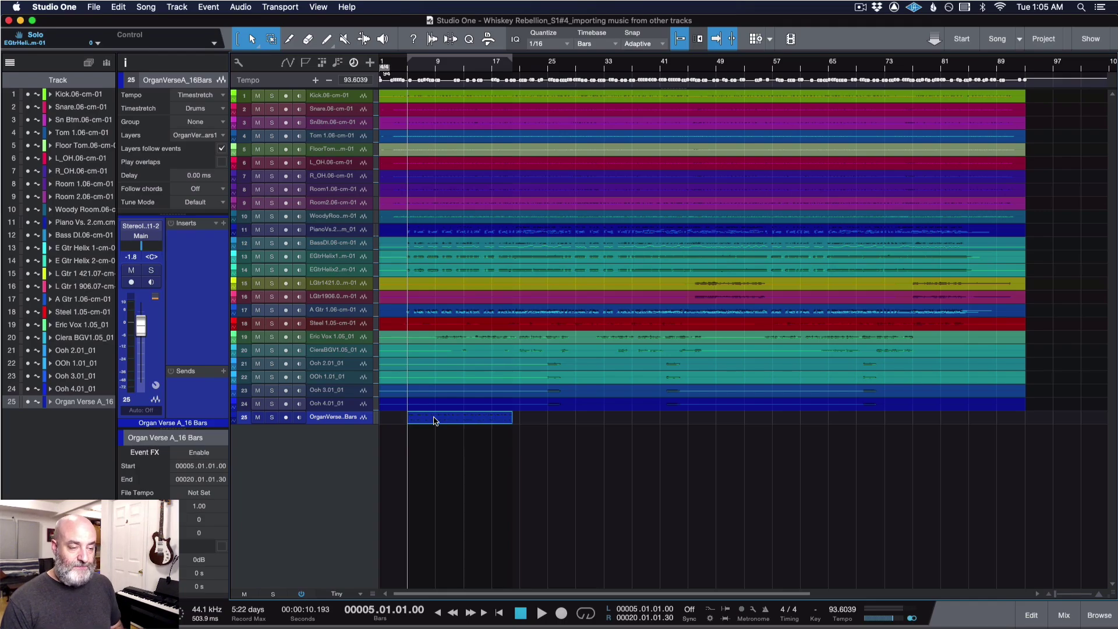
key(super+m)
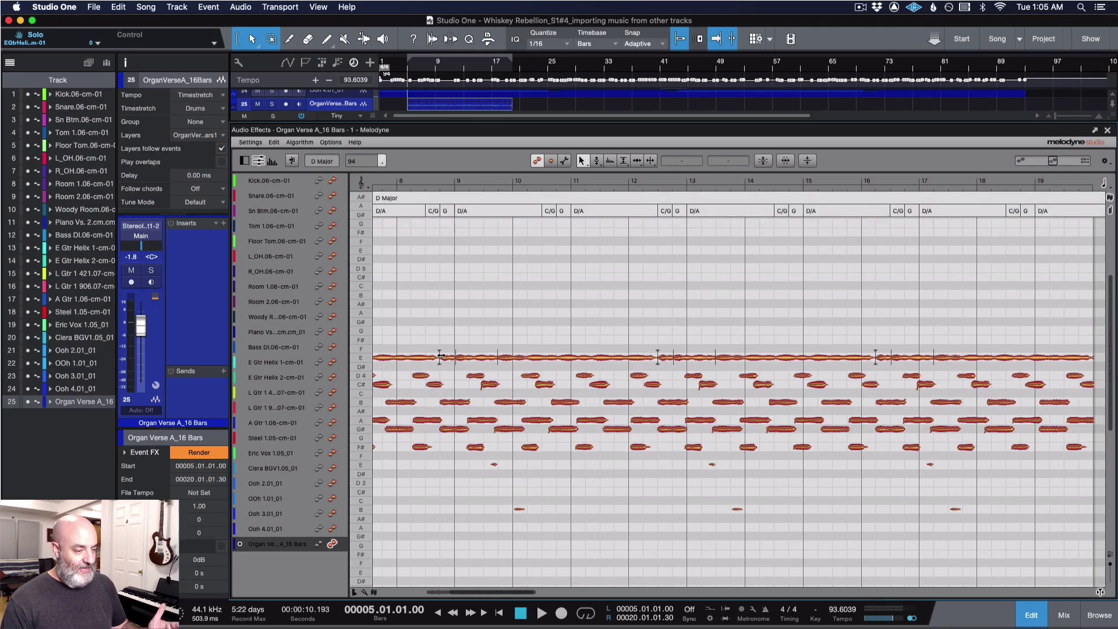
scroll(484, 362, left, 2)
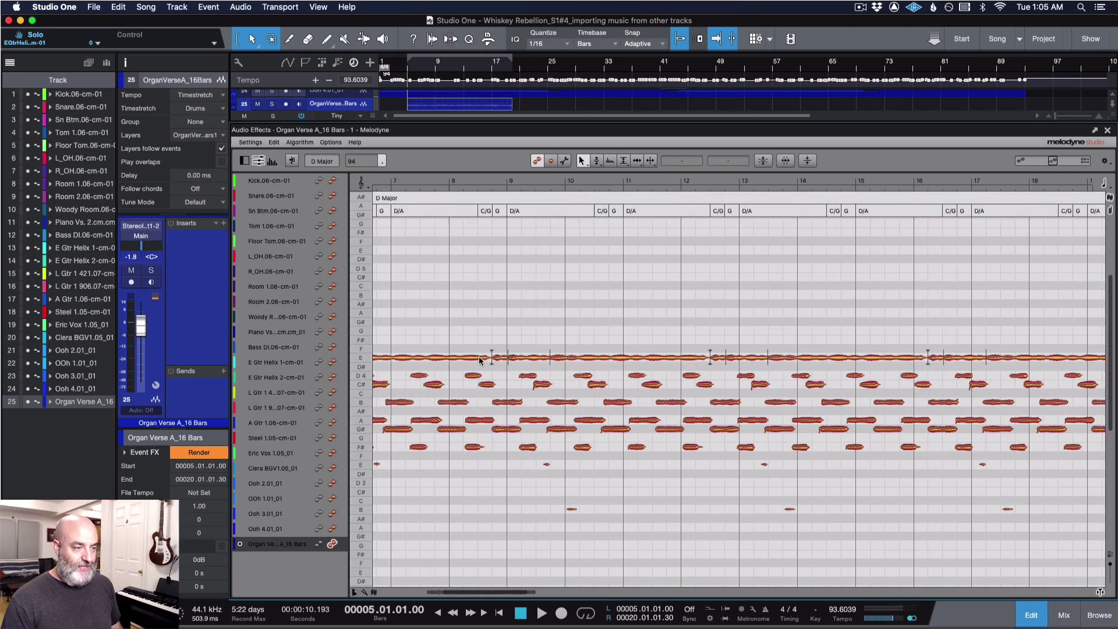
Assign the organ loop's file tempo as 2/1 = 100 bpm and leave the assignment mode.
click(381, 162)
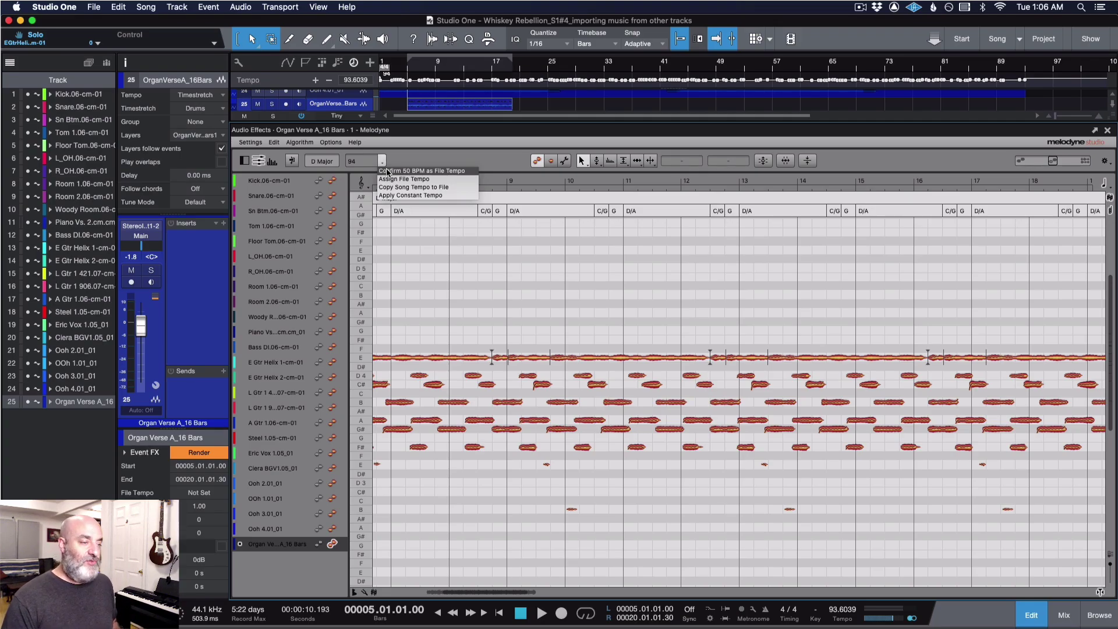
click(387, 179)
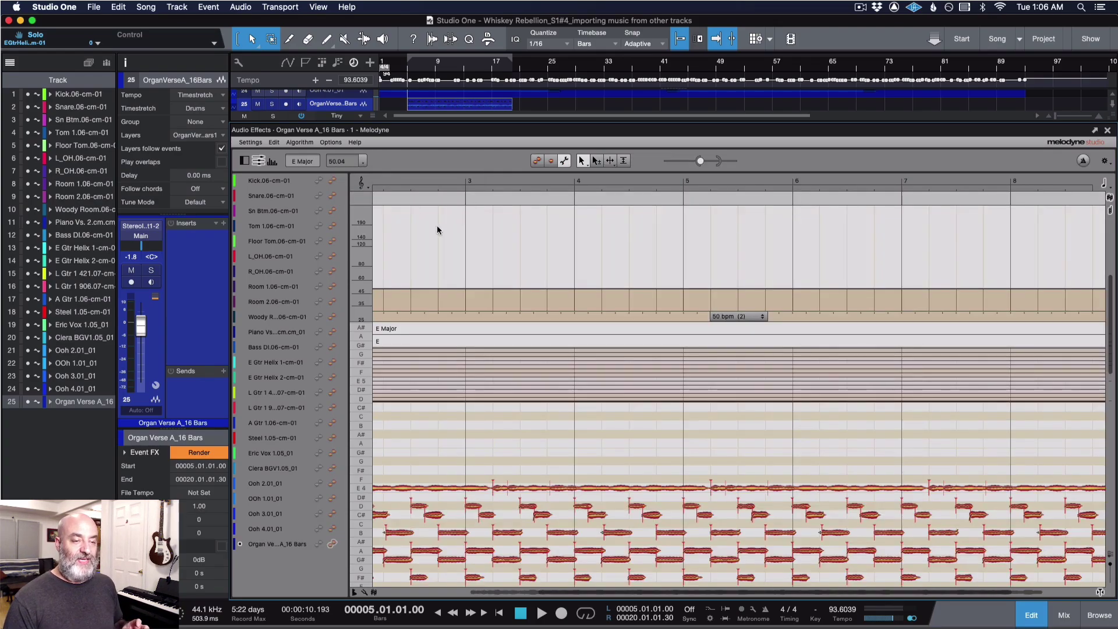
click(719, 318)
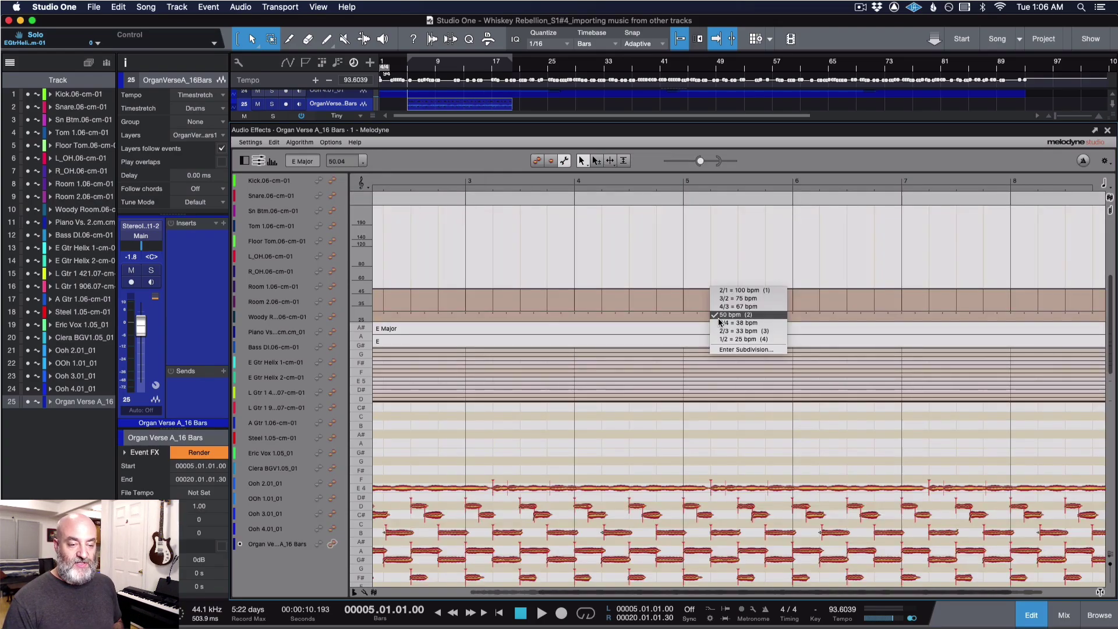
click(723, 291)
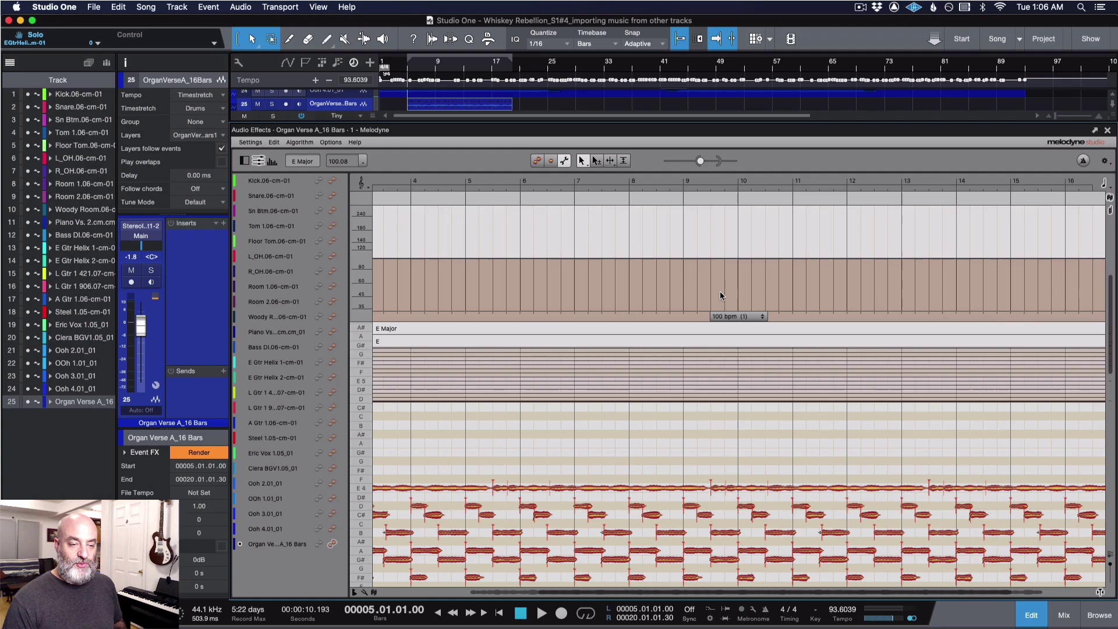
click(536, 161)
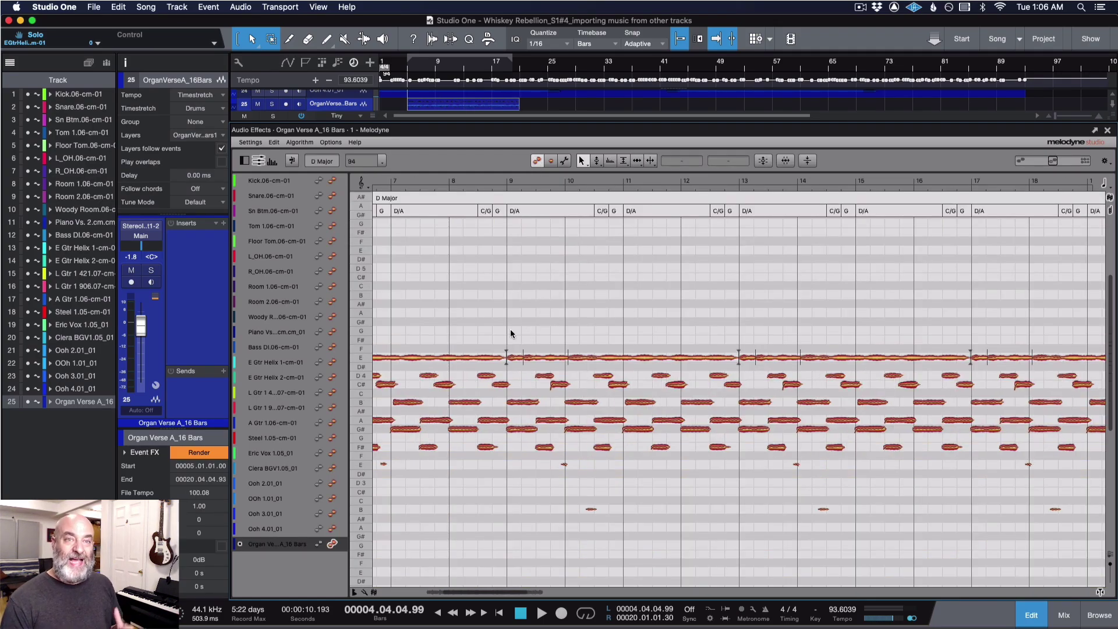
Play the song from bar 5 to check the organ loop's timing against the other tracks.
scroll(504, 332, left, 4)
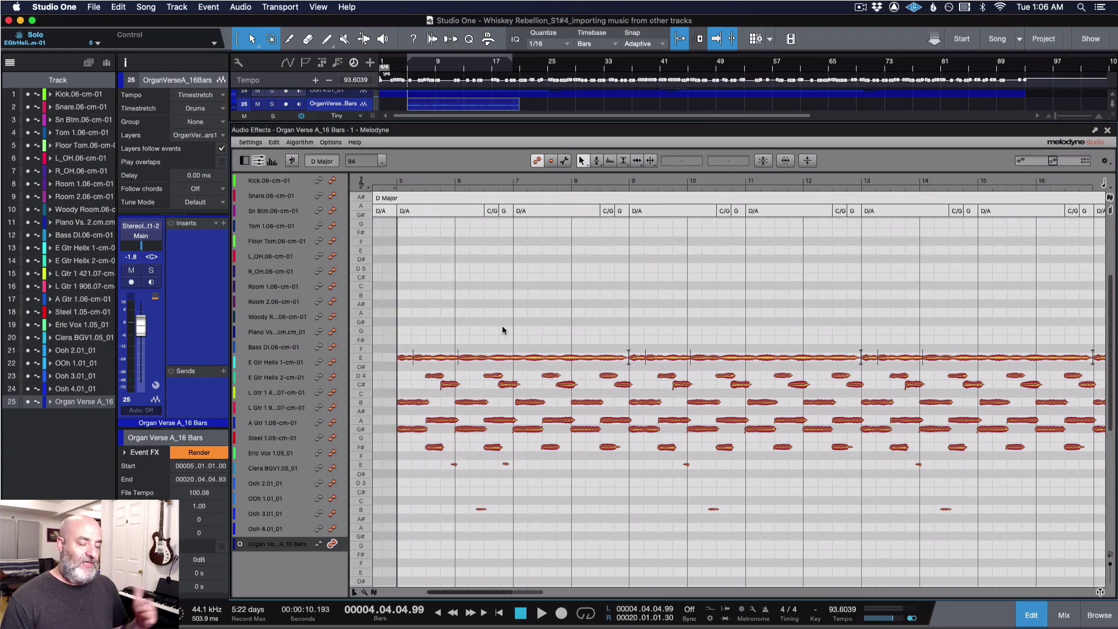
key(space)
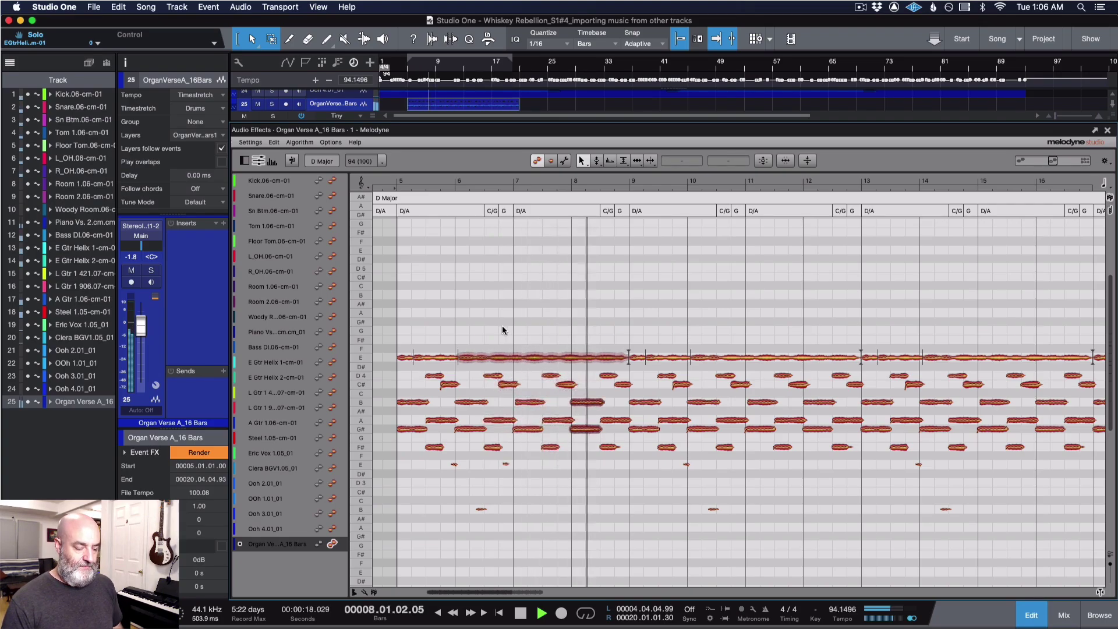
key(space)
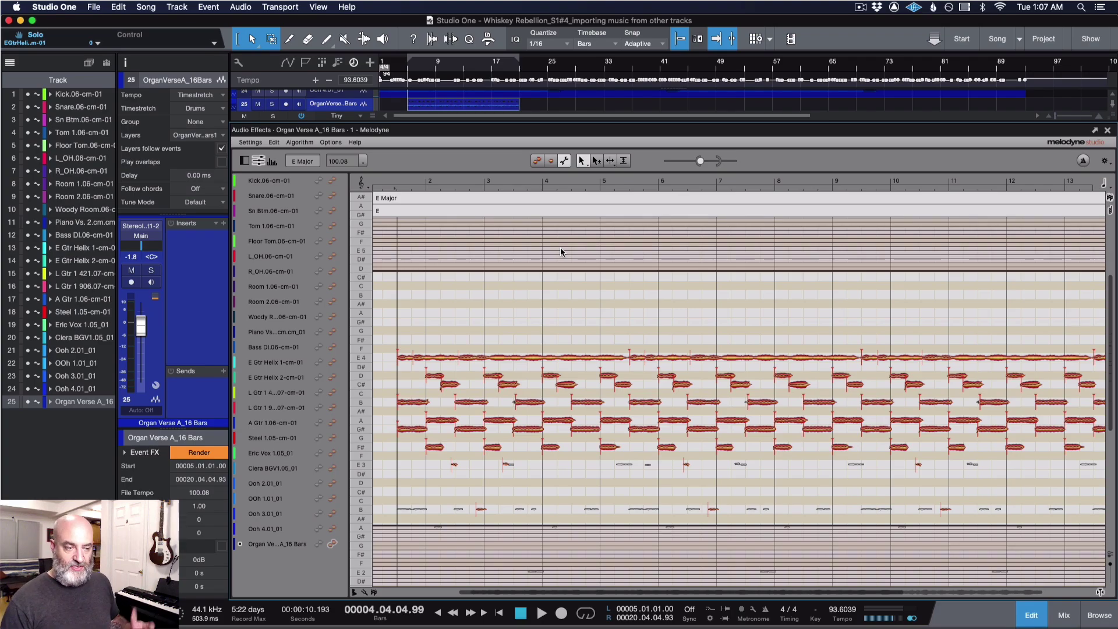
In note assignment mode, raise the lower limit of the organ's pitch range to just above E3.
drag(573, 321, 573, 363)
scroll(573, 364, down, 4)
scroll(574, 367, down, 2)
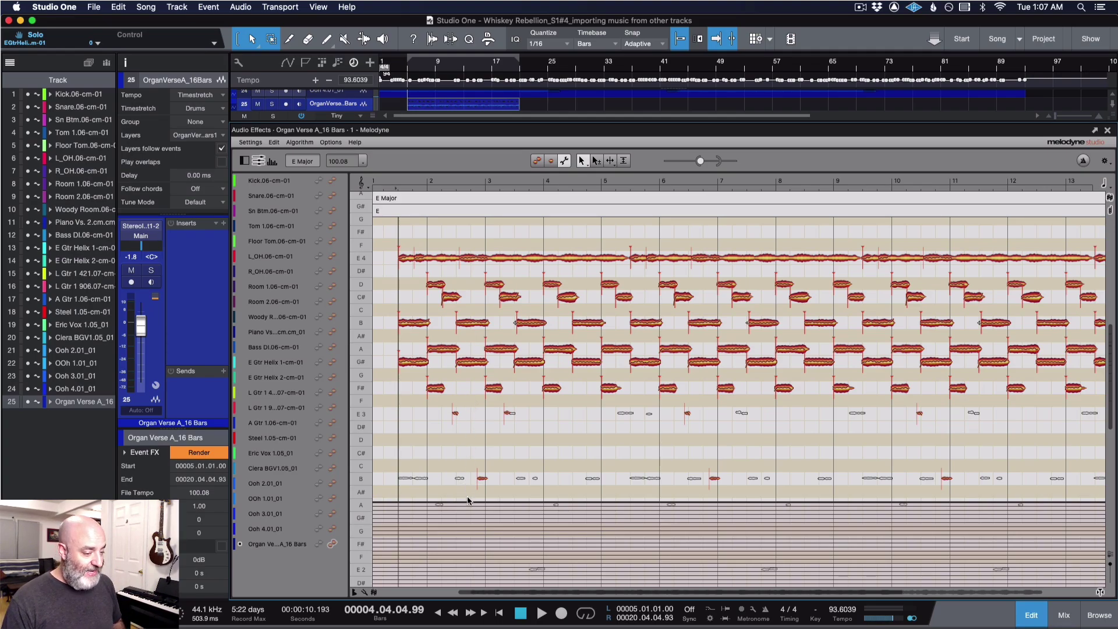
mouse_move(468, 501)
mouse_down()
mouse_move(470, 389)
mouse_move(473, 432)
mouse_up()
scroll(482, 396, up, 3)
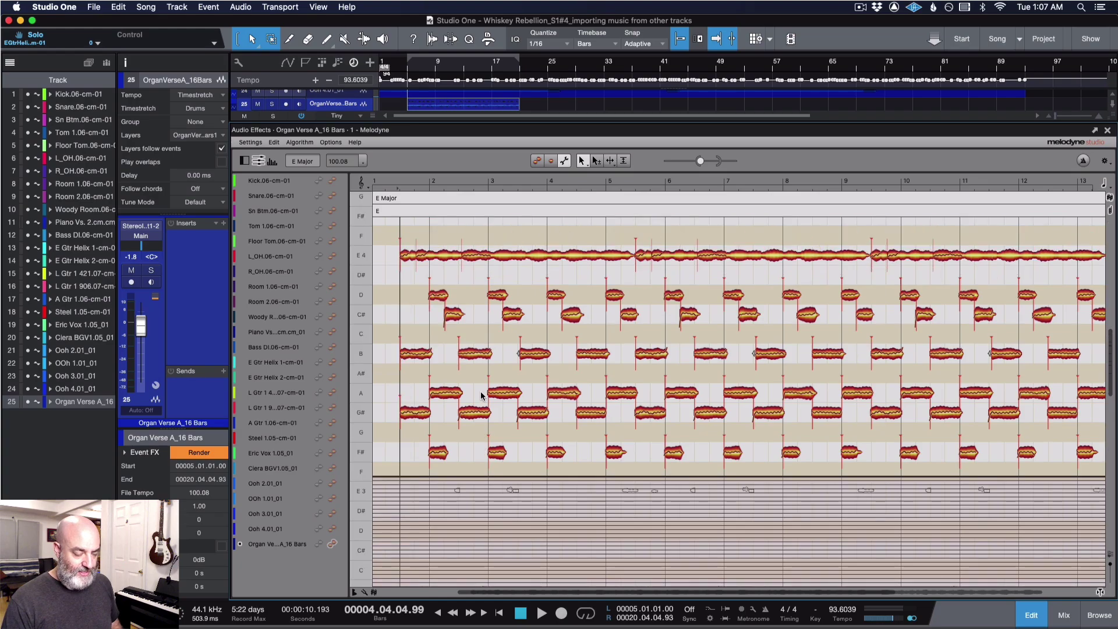
drag(481, 393, 553, 395)
scroll(551, 387, left, 3)
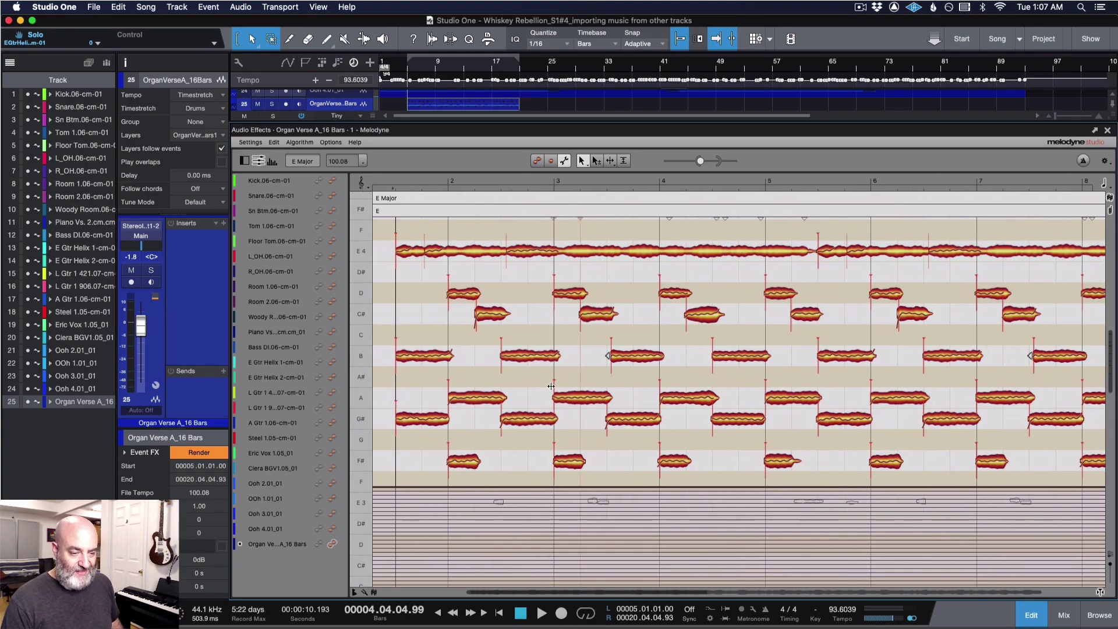
Activate note assignment and clear the bracket markers at the starts of the B notes throughout the organ loop.
click(597, 163)
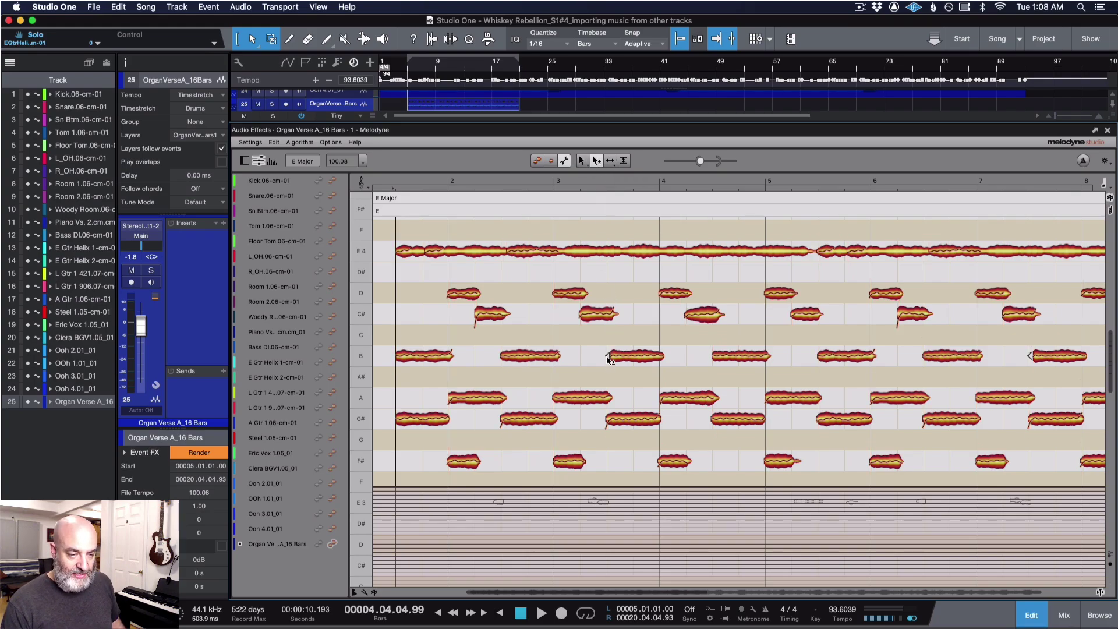
scroll(676, 378, right, 3)
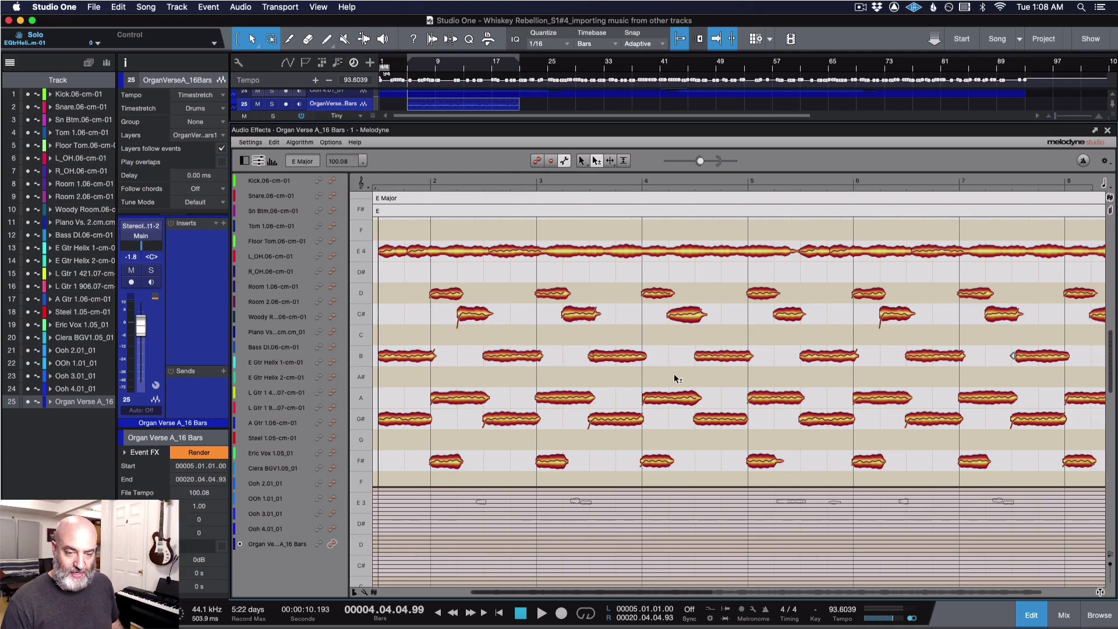
scroll(677, 376, right, 4)
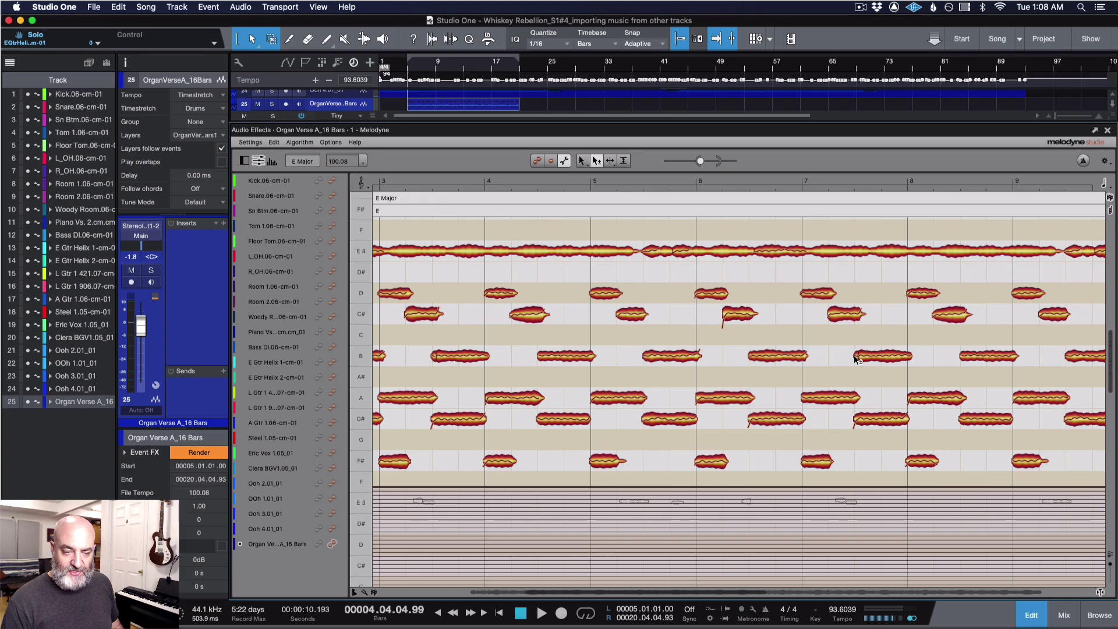
scroll(856, 358, right, 12)
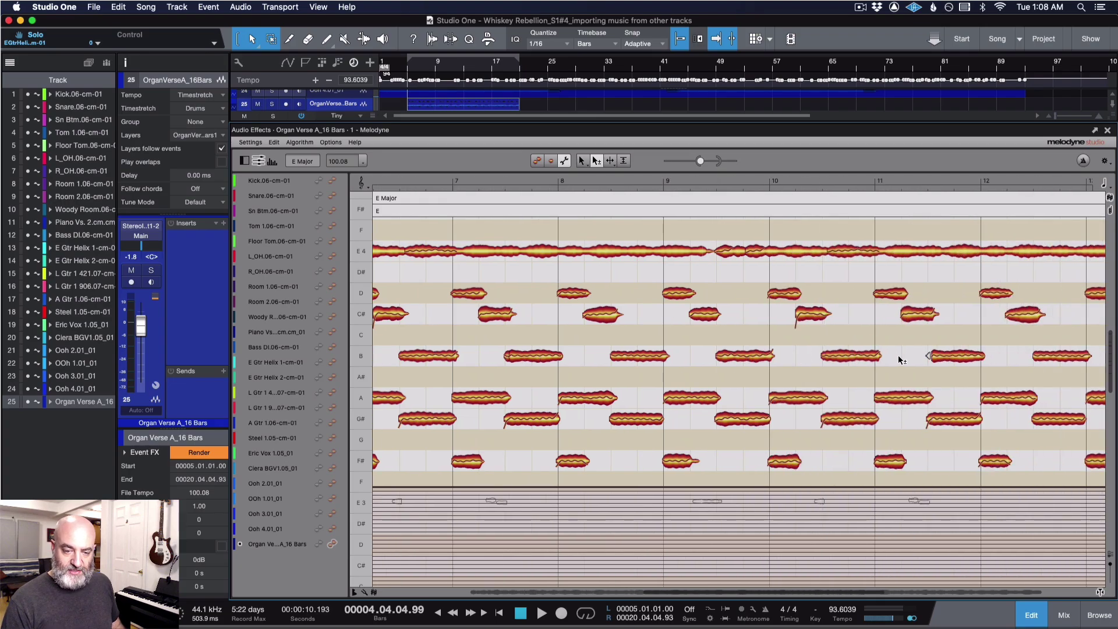
scroll(932, 360, right, 11)
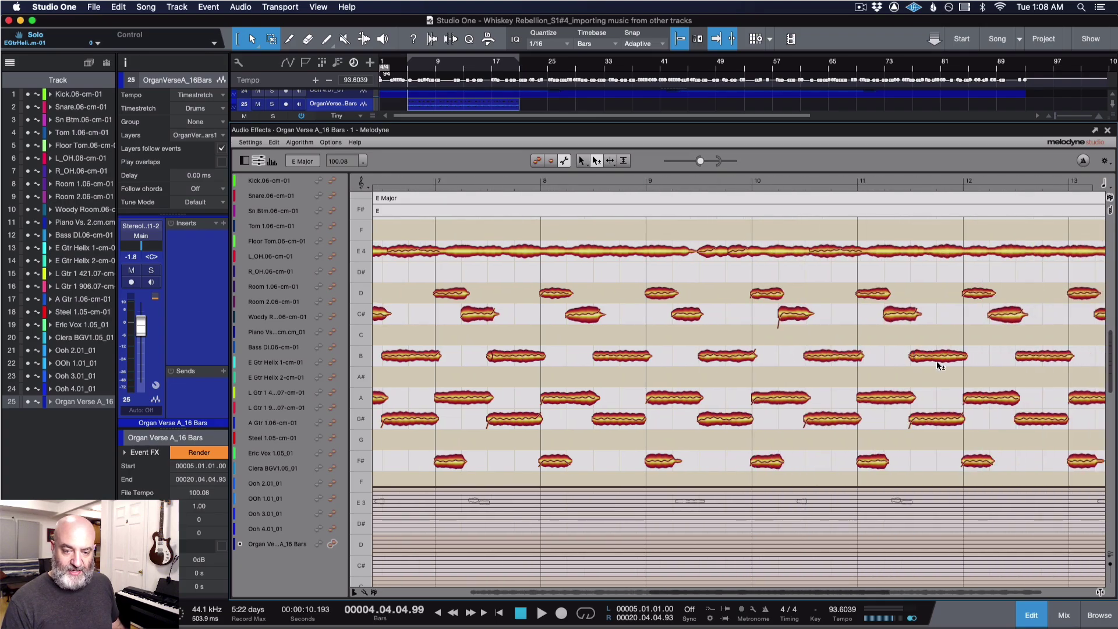
scroll(939, 366, right, 3)
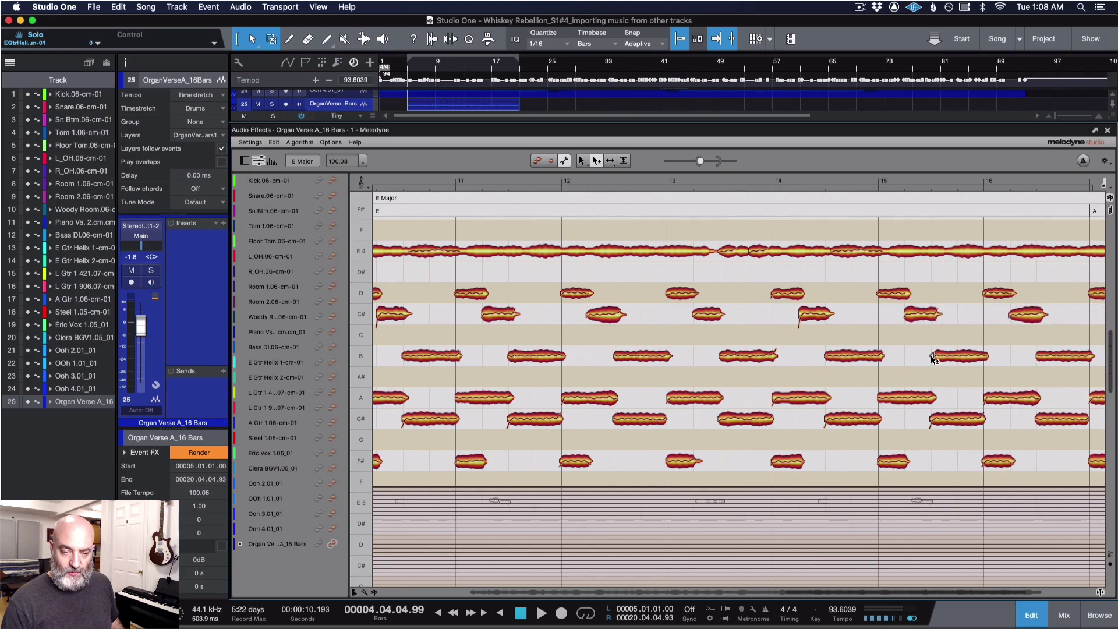
scroll(944, 359, right, 6)
Show the note separations with the separation tool, enlarge the organ loop's opening bars and save the song.
scroll(943, 359, left, 6)
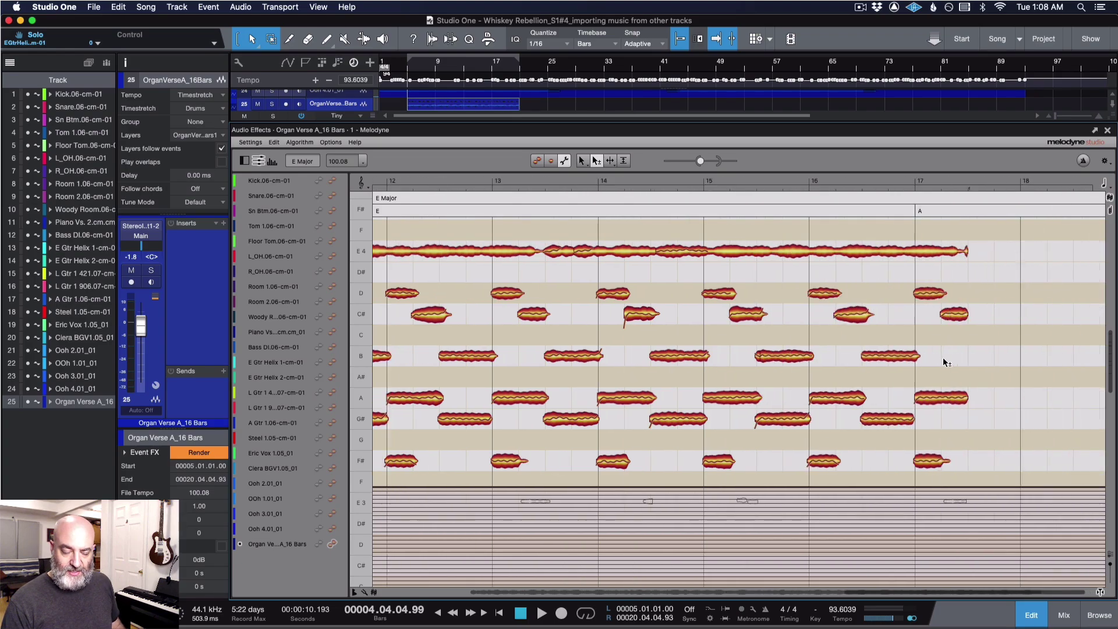
scroll(946, 362, left, 1)
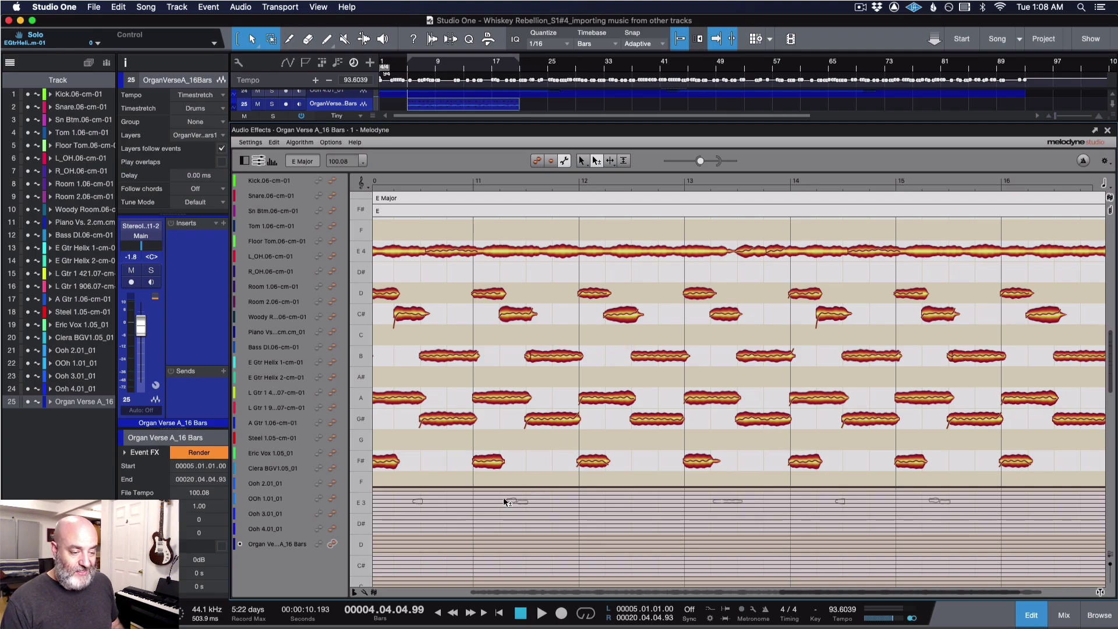
scroll(587, 439, left, 5)
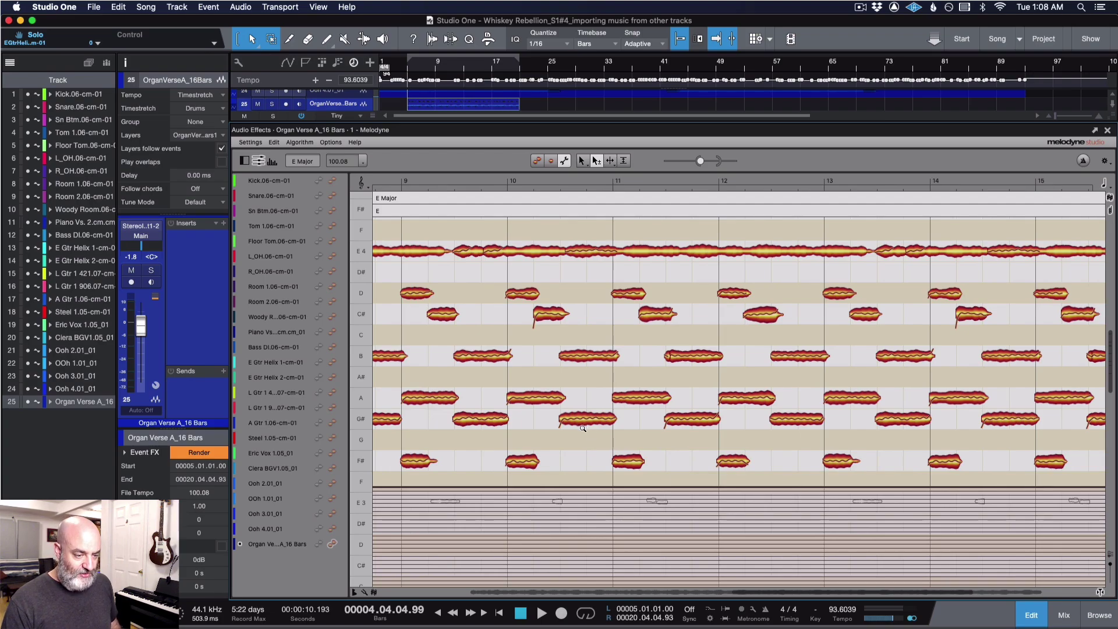
drag(584, 428, 566, 437)
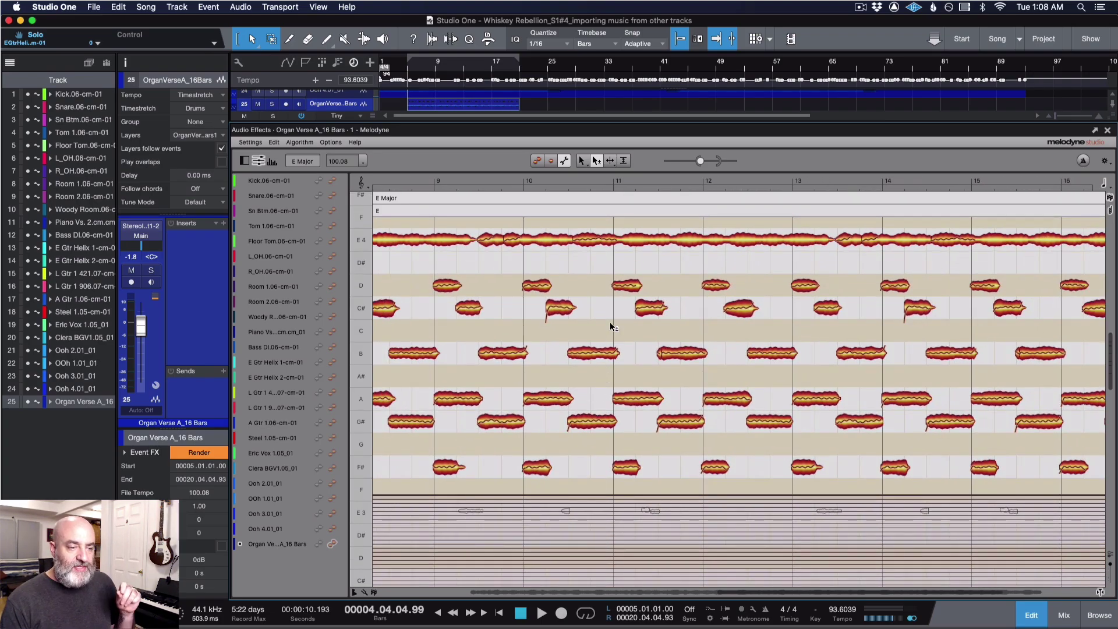
scroll(583, 317, left, 12)
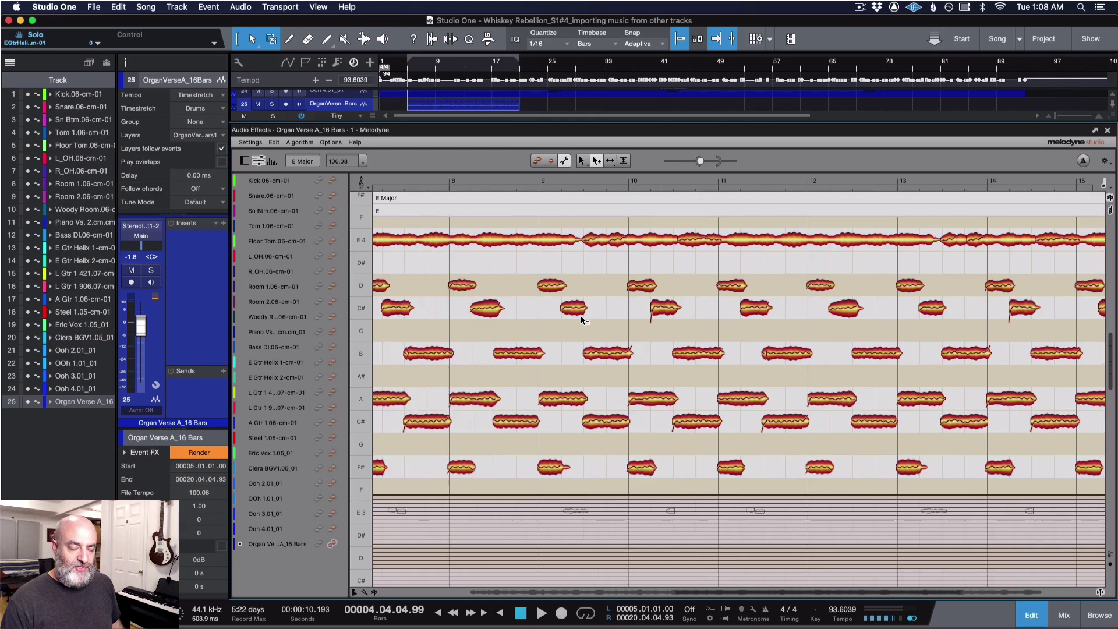
scroll(583, 318, left, 9)
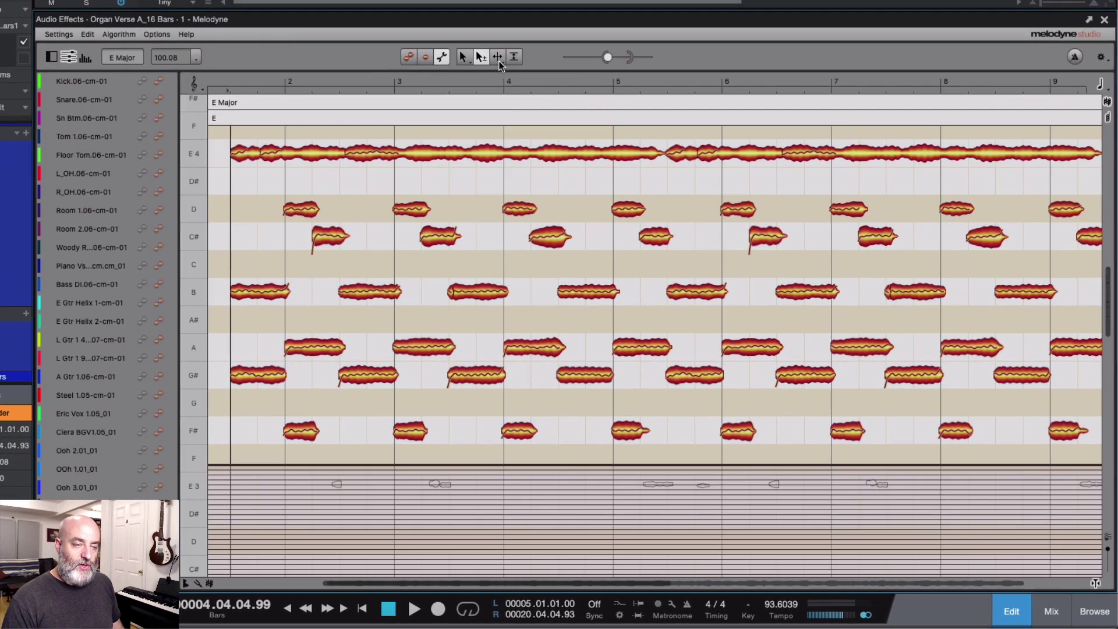
click(498, 58)
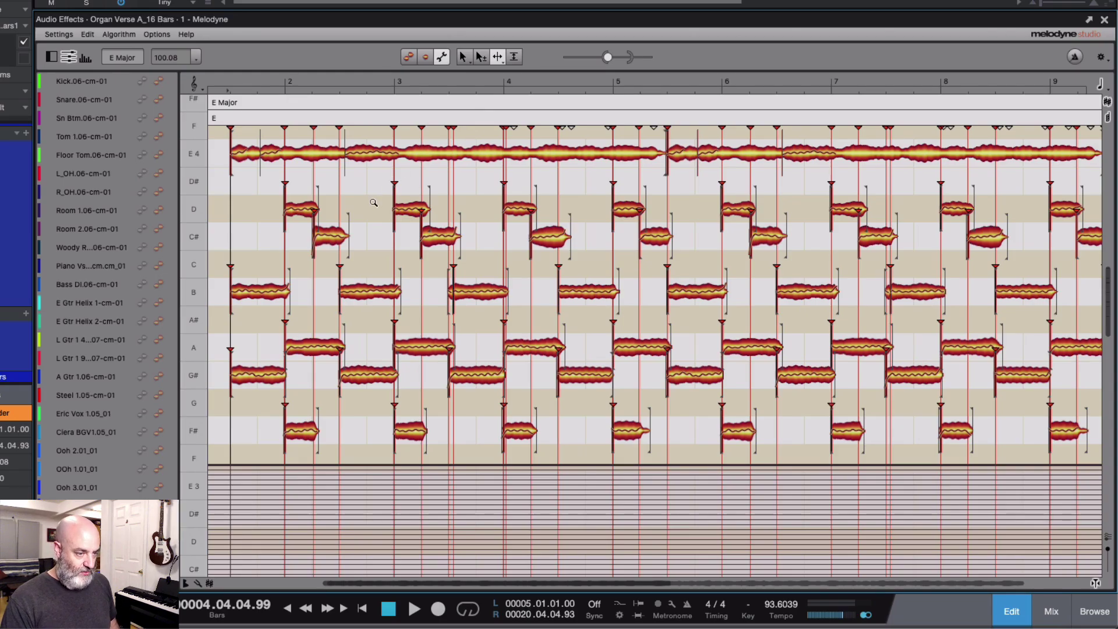
drag(374, 203, 404, 236)
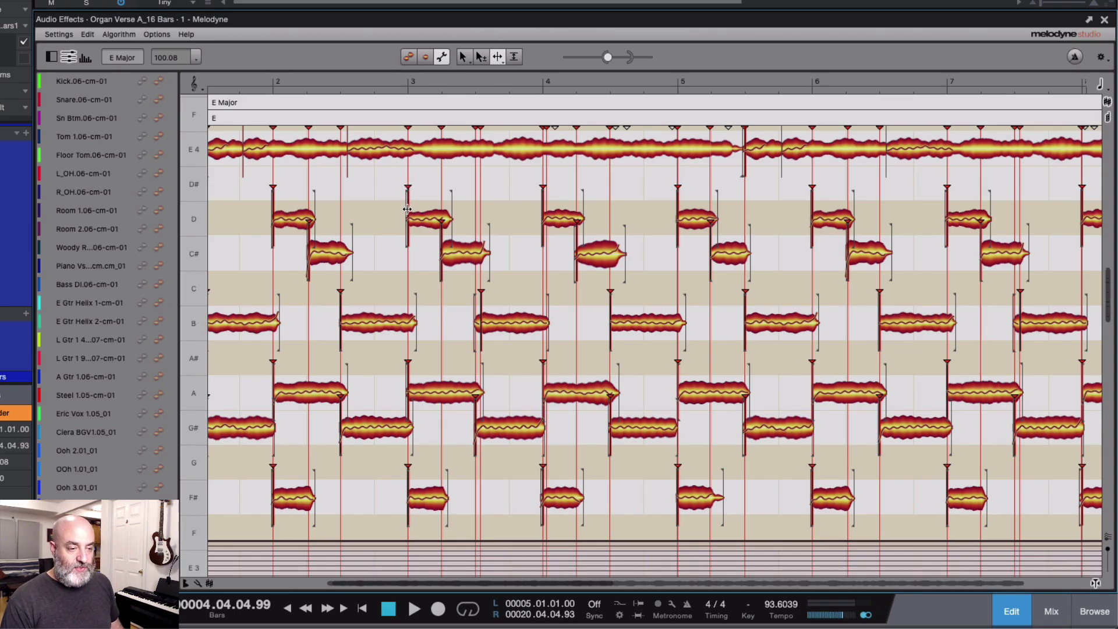
key(ctrl+s)
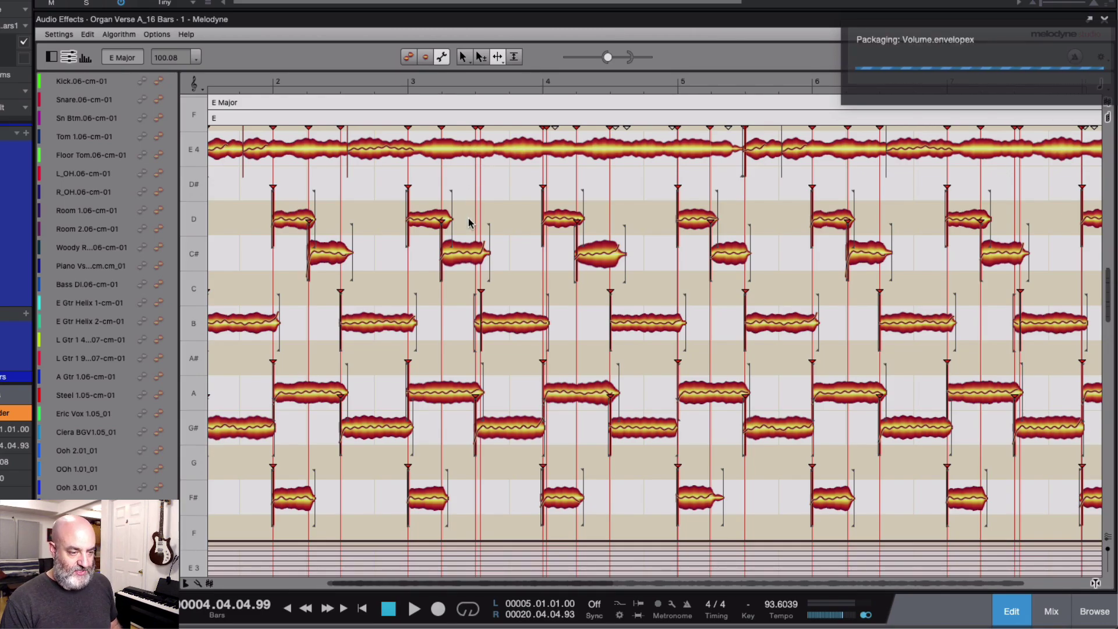
Align the start of the mid-bar 3 B note with the G# note below and remove the extra start marker on the E4 note.
drag(470, 219, 494, 218)
scroll(493, 218, left, 4)
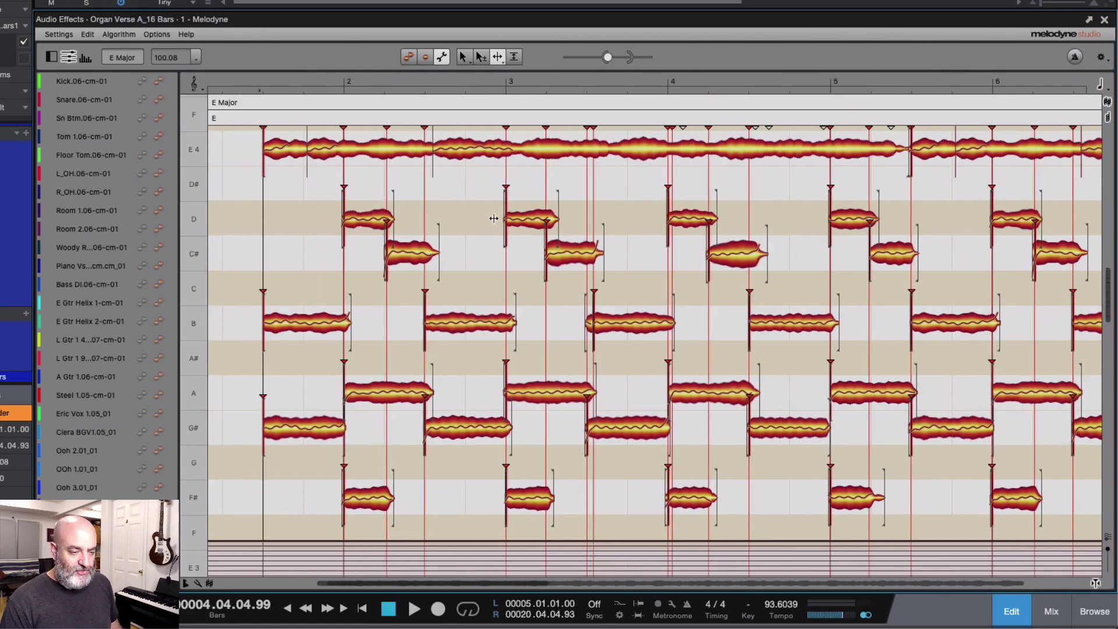
scroll(485, 212, right, 3)
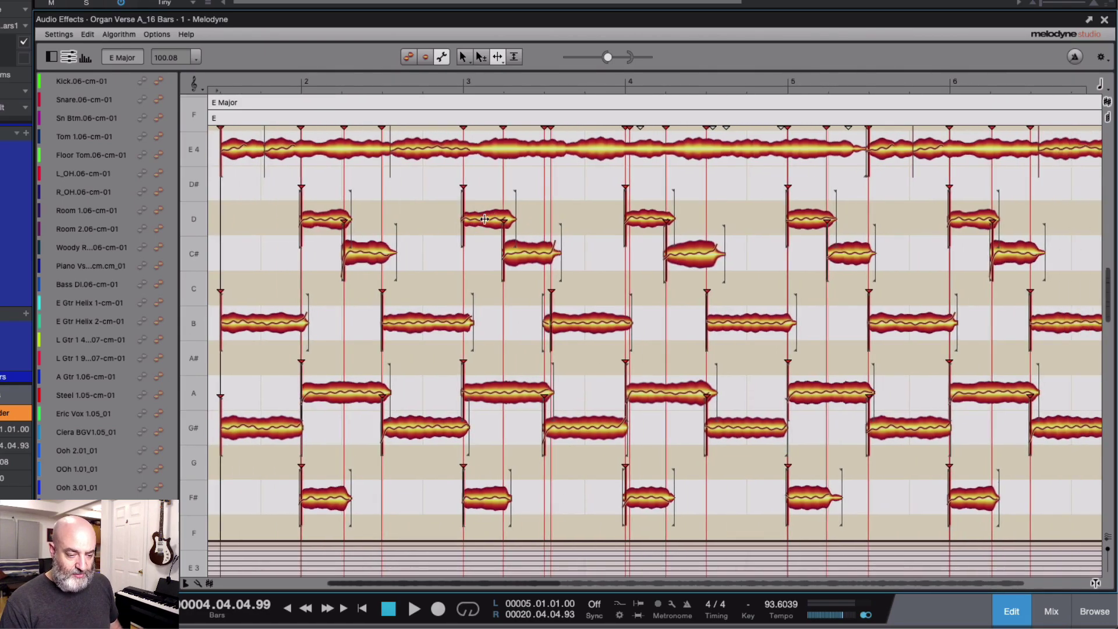
click(550, 320)
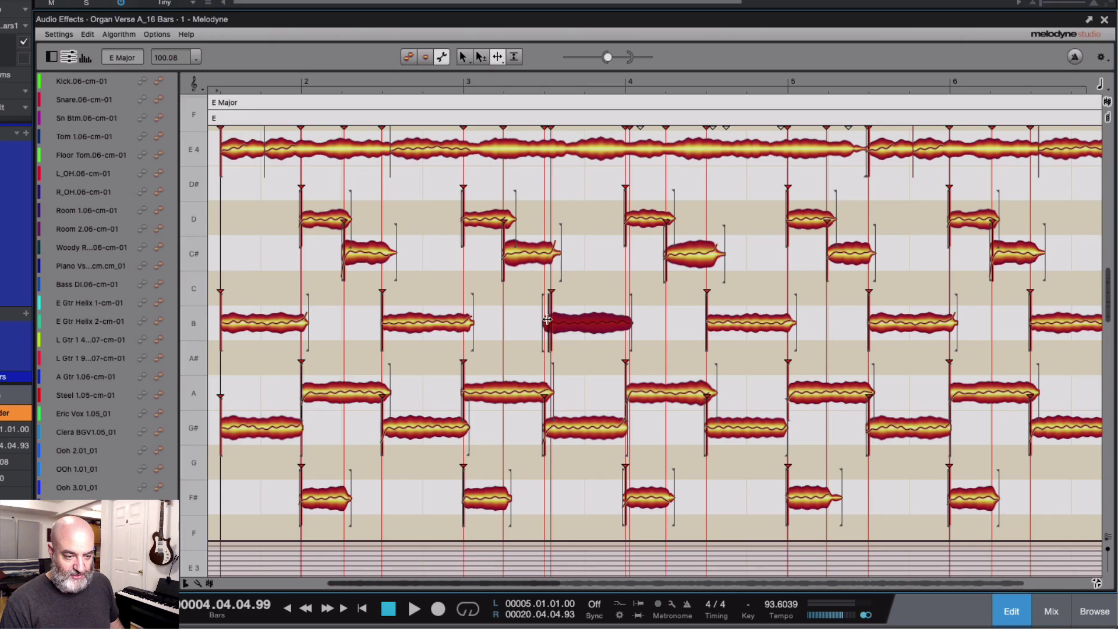
drag(544, 321, 544, 321)
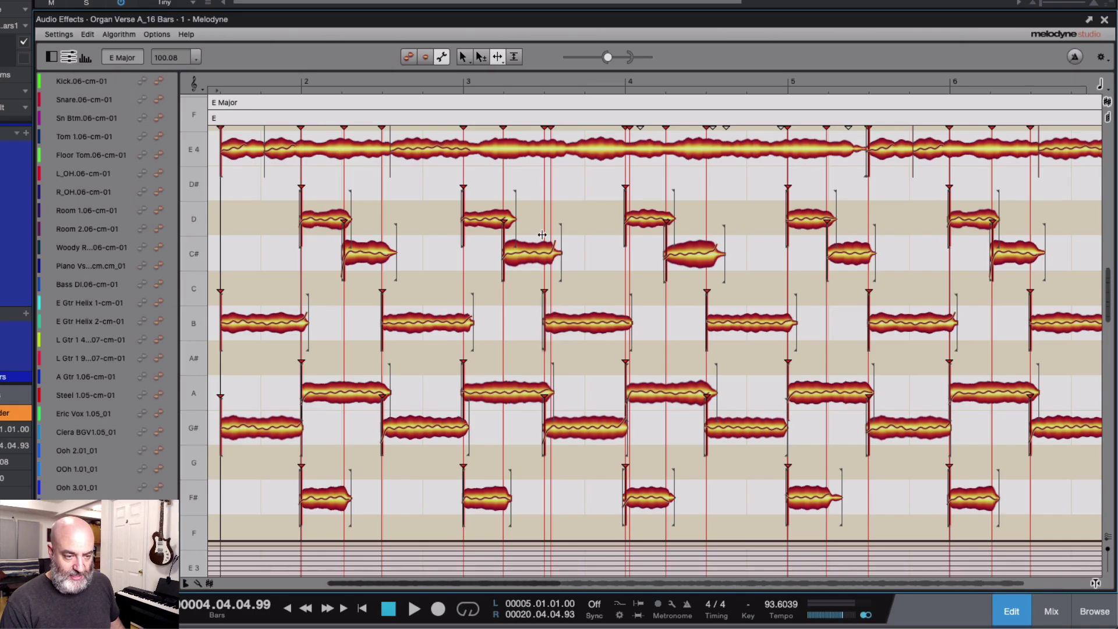
click(550, 131)
Move the mid-bar 7 B note's start back to the G# note's start and delete the redundant E4 start marker there.
scroll(589, 263, right, 1)
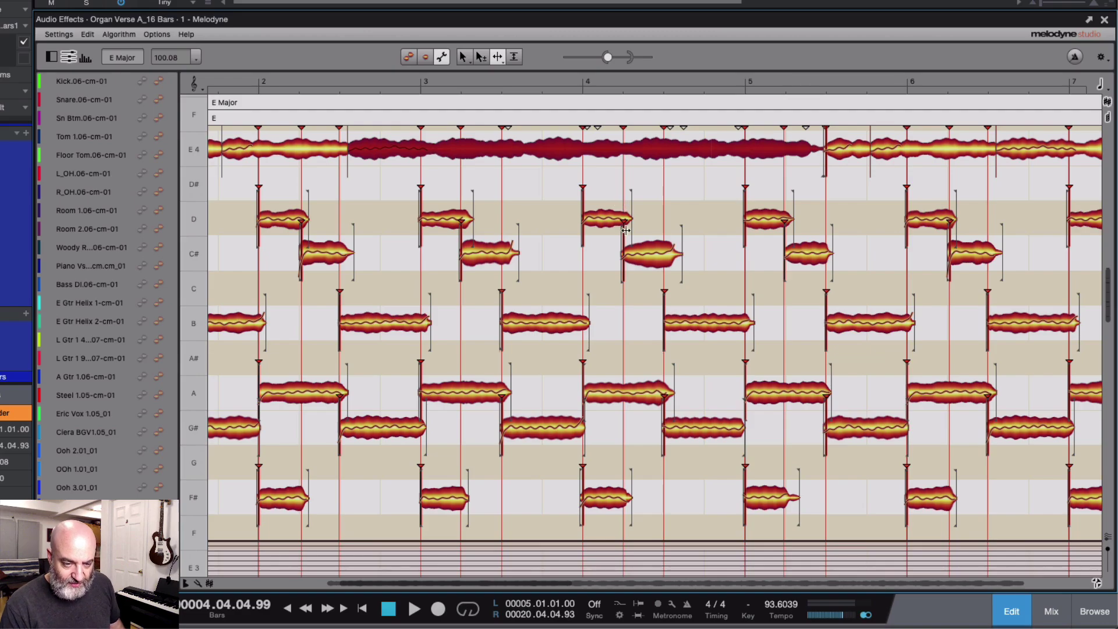
scroll(626, 230, right, 2)
scroll(626, 231, right, 1)
scroll(626, 230, right, 5)
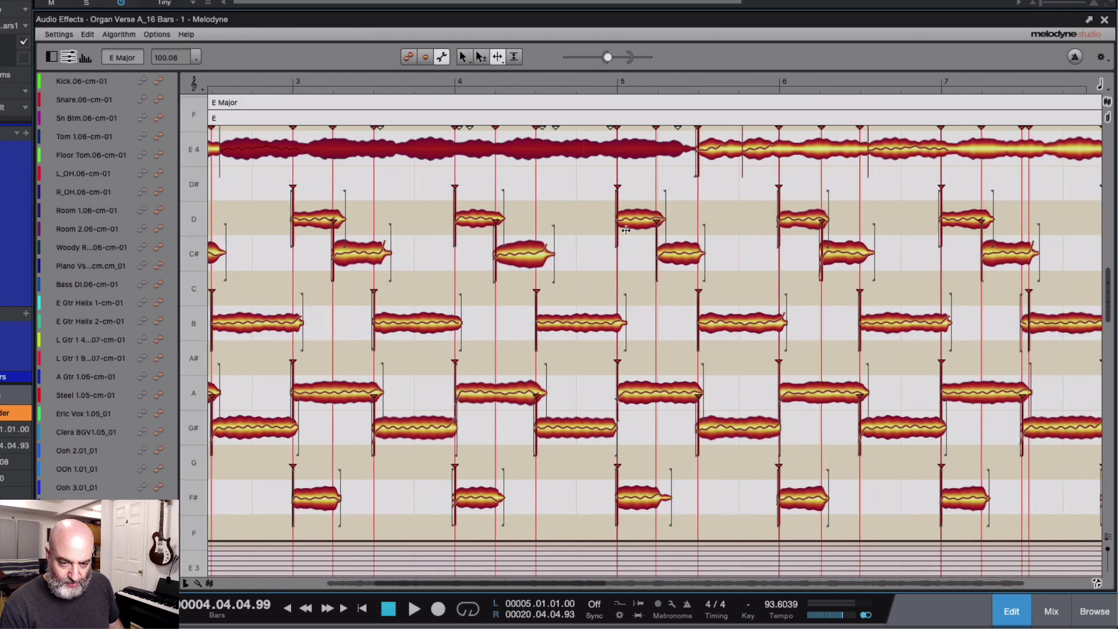
scroll(626, 231, right, 1)
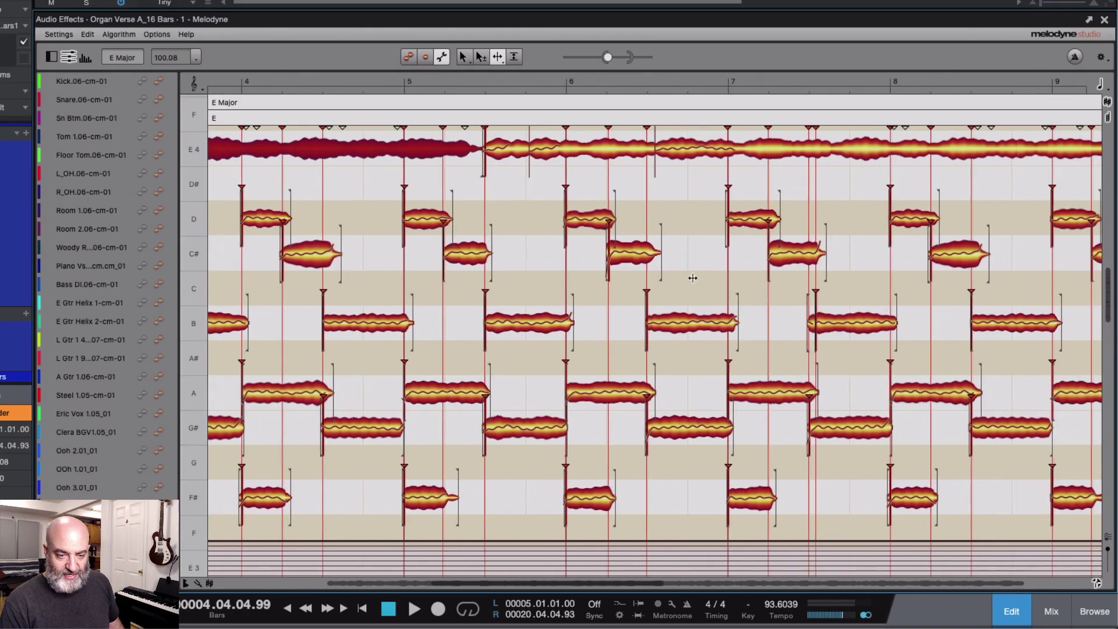
click(817, 299)
drag(816, 299, 809, 302)
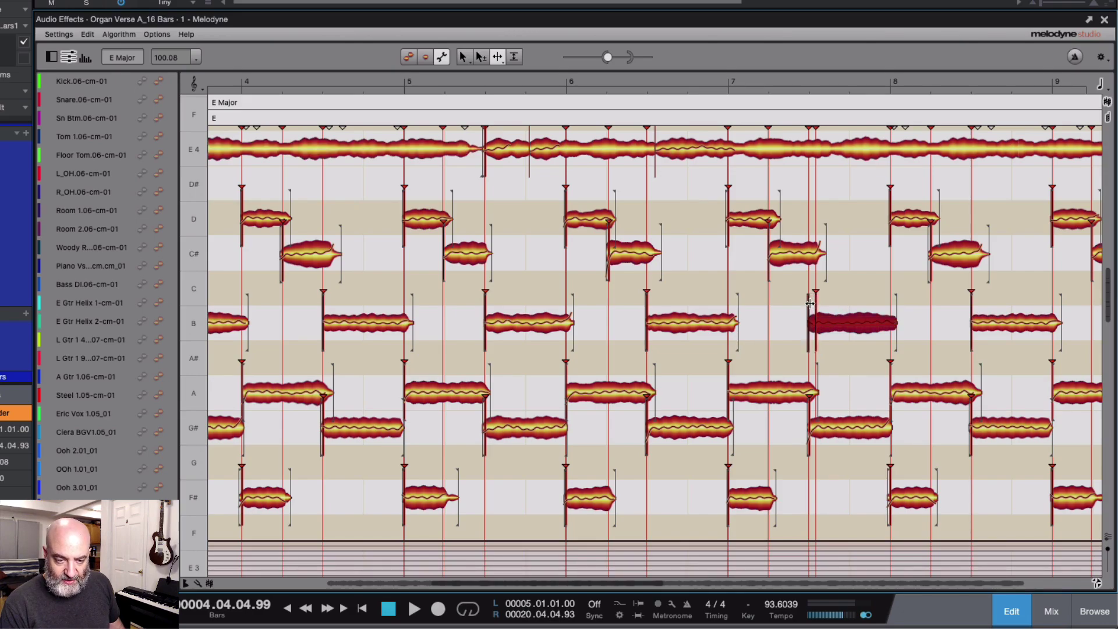
click(814, 134)
Match the mid-bar 11 B note's start to the G# note and clear the leftover start marker on the E4 note.
scroll(841, 248, right, 4)
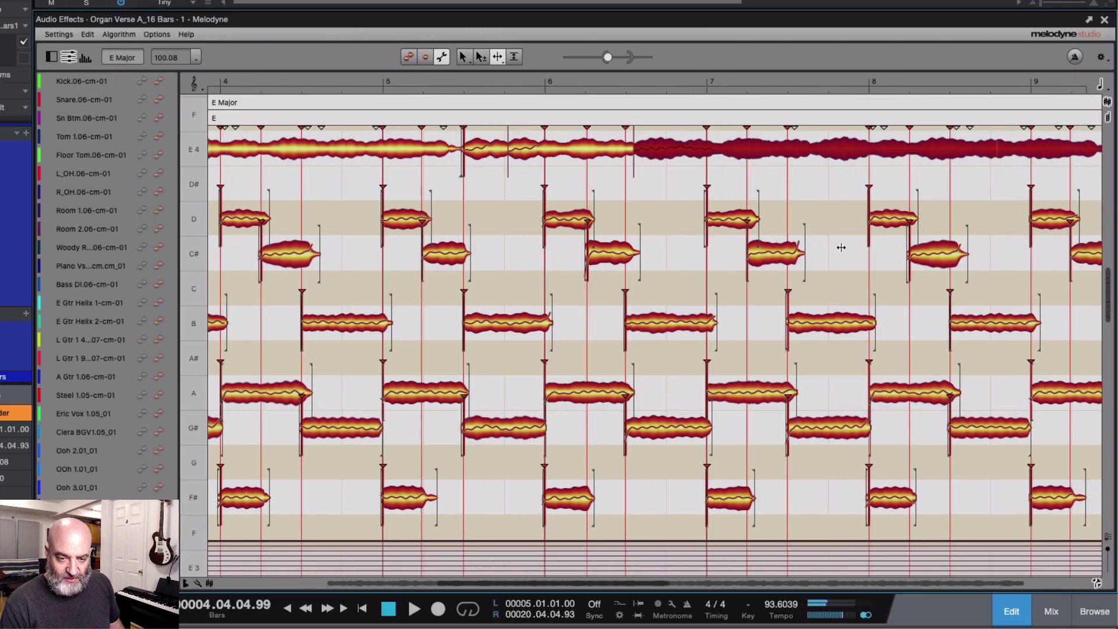
scroll(841, 248, right, 5)
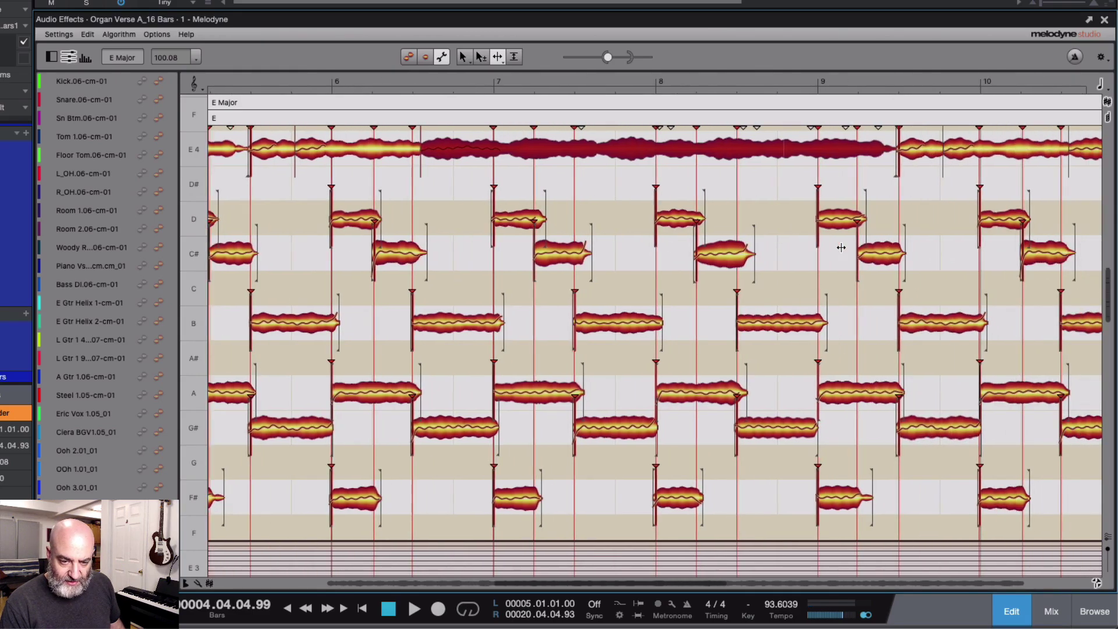
scroll(841, 247, right, 4)
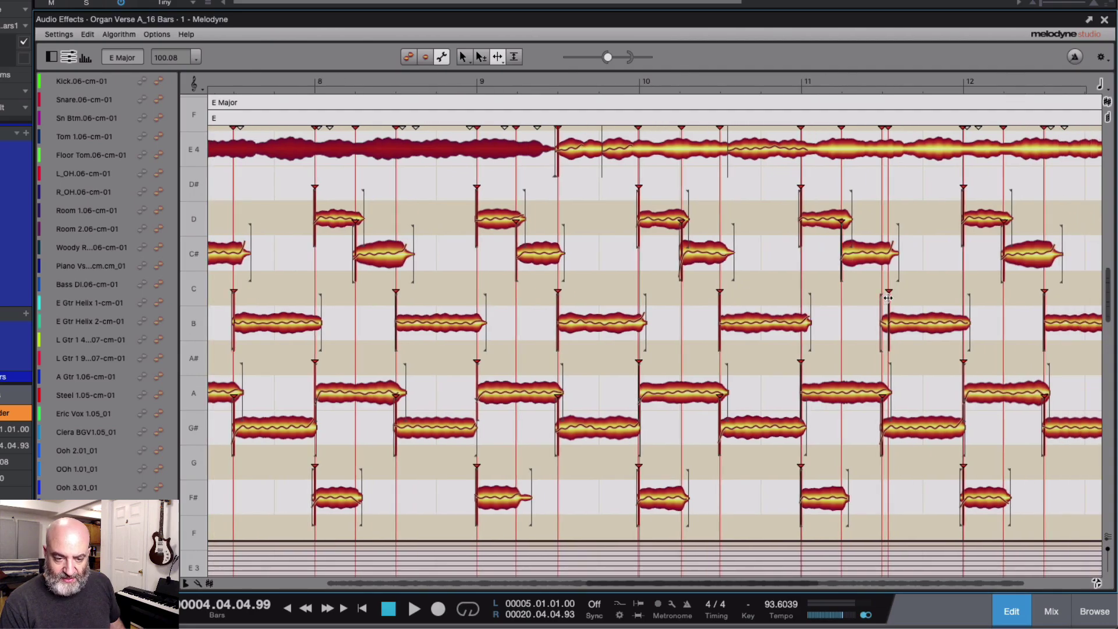
click(889, 299)
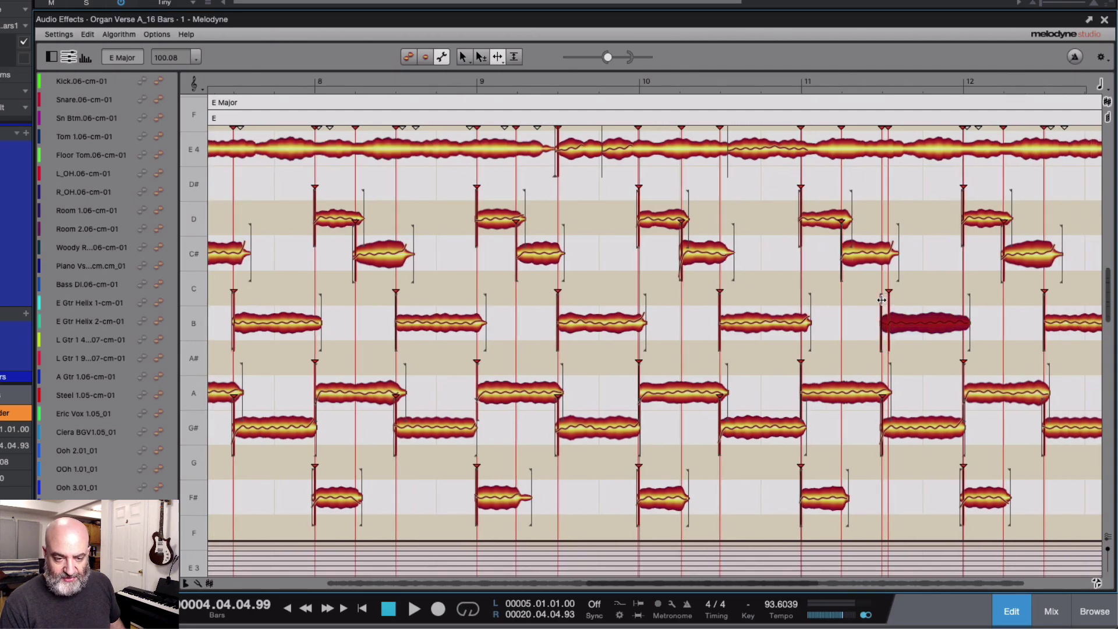
drag(882, 300, 882, 300)
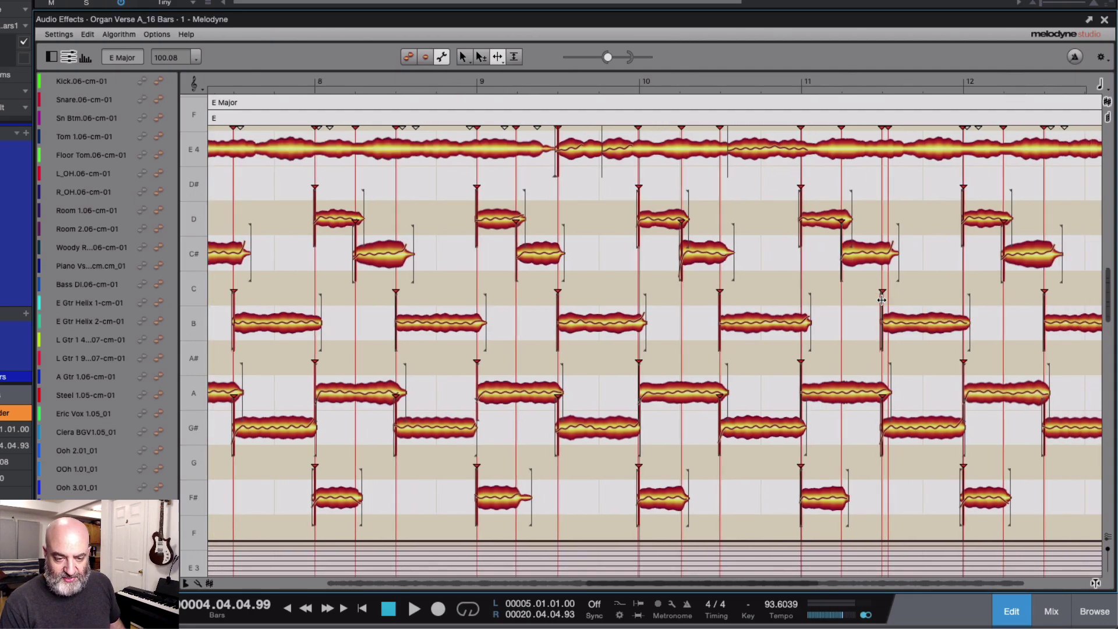
click(889, 132)
Pull the mid-bar 15 B note's start back to the G# start and remove the duplicate start marker from the E4 note.
scroll(917, 213, right, 5)
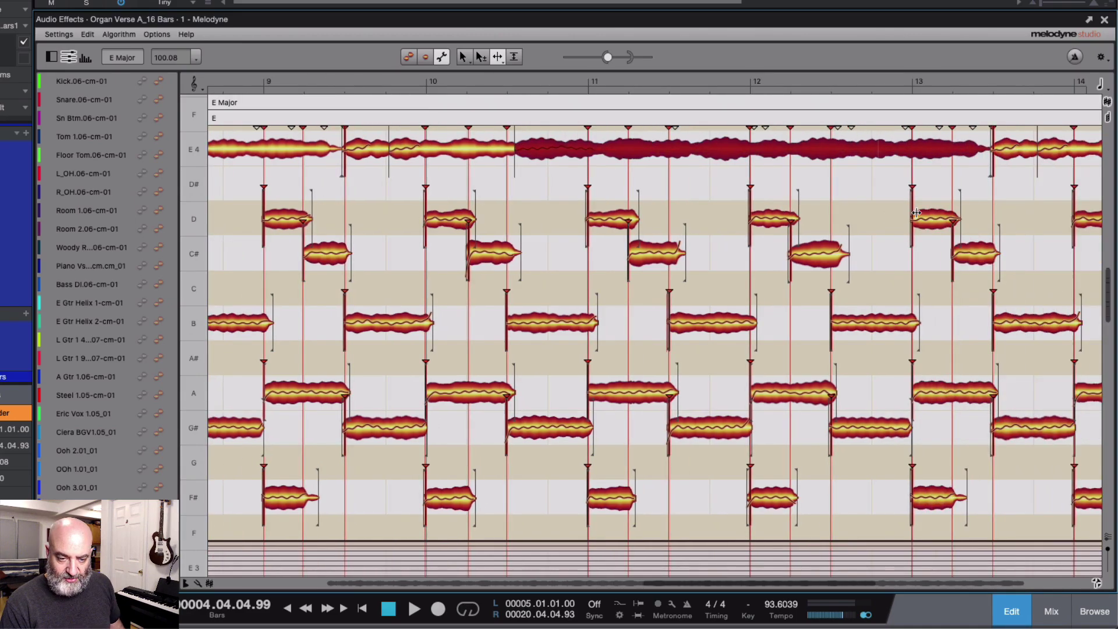
scroll(917, 213, right, 5)
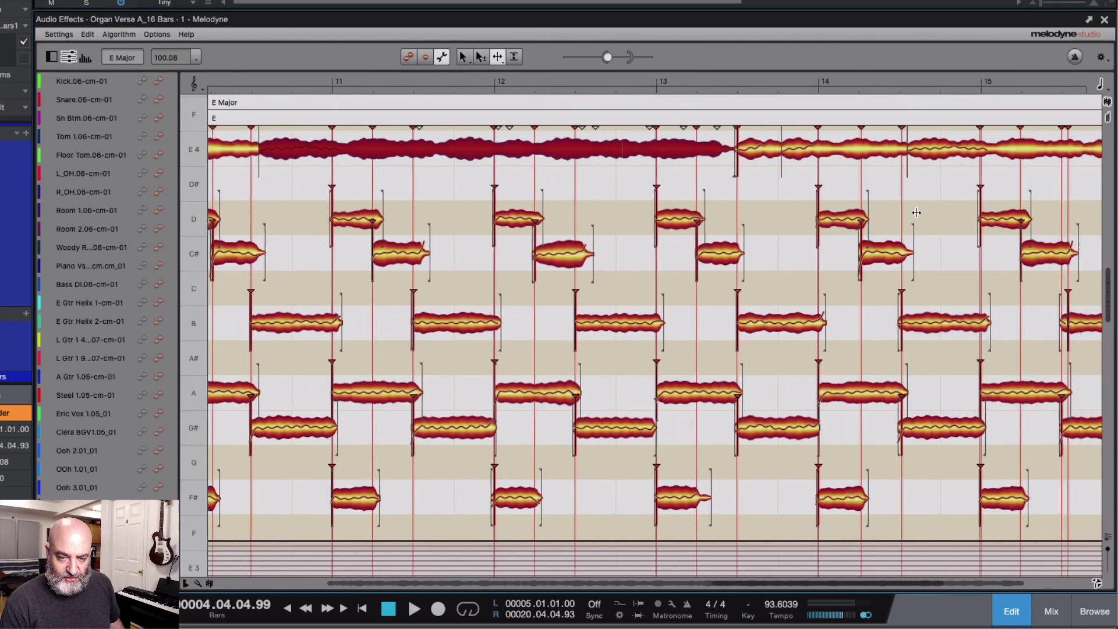
scroll(916, 213, right, 2)
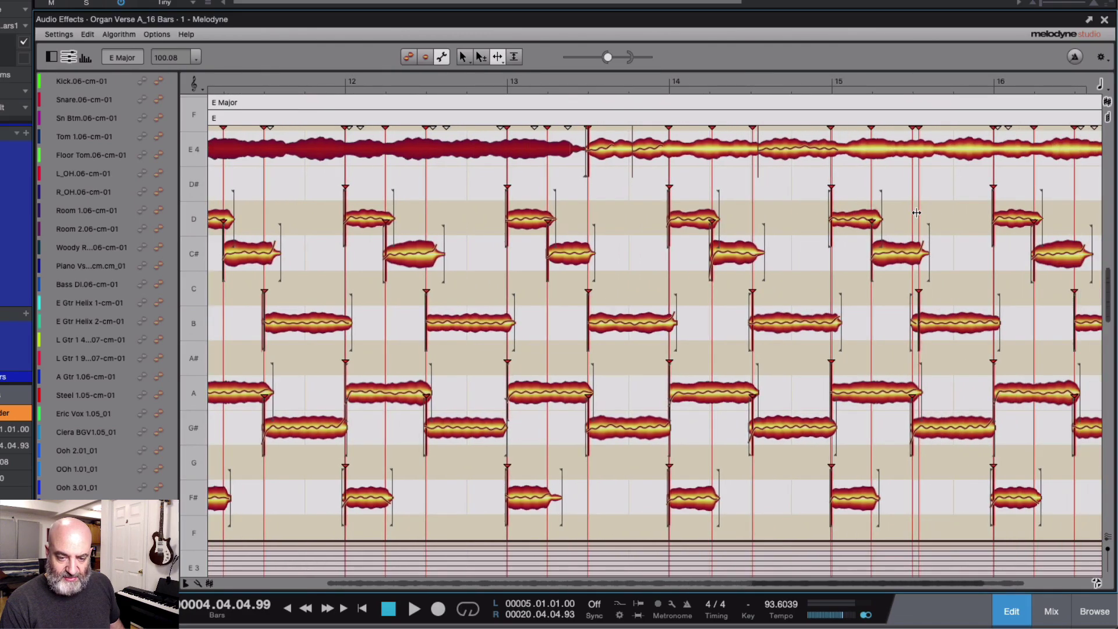
click(919, 303)
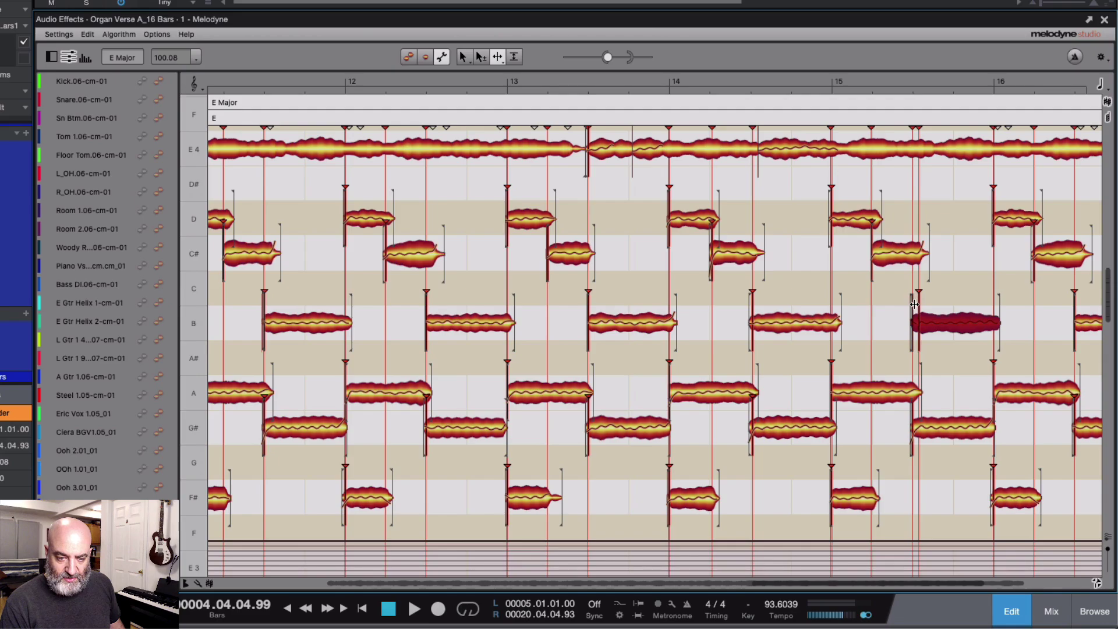
click(915, 303)
click(919, 129)
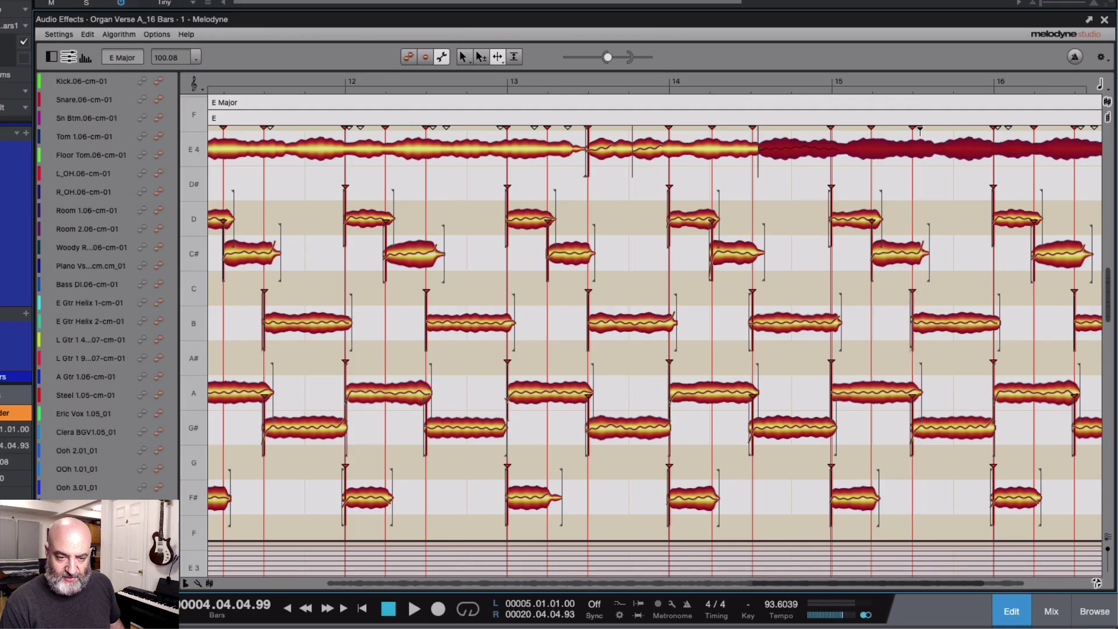
Separate the A notes in bars 17, 16, 15 and 14 at the points where the C# notes begin.
scroll(947, 175, right, 3)
scroll(946, 247, right, 6)
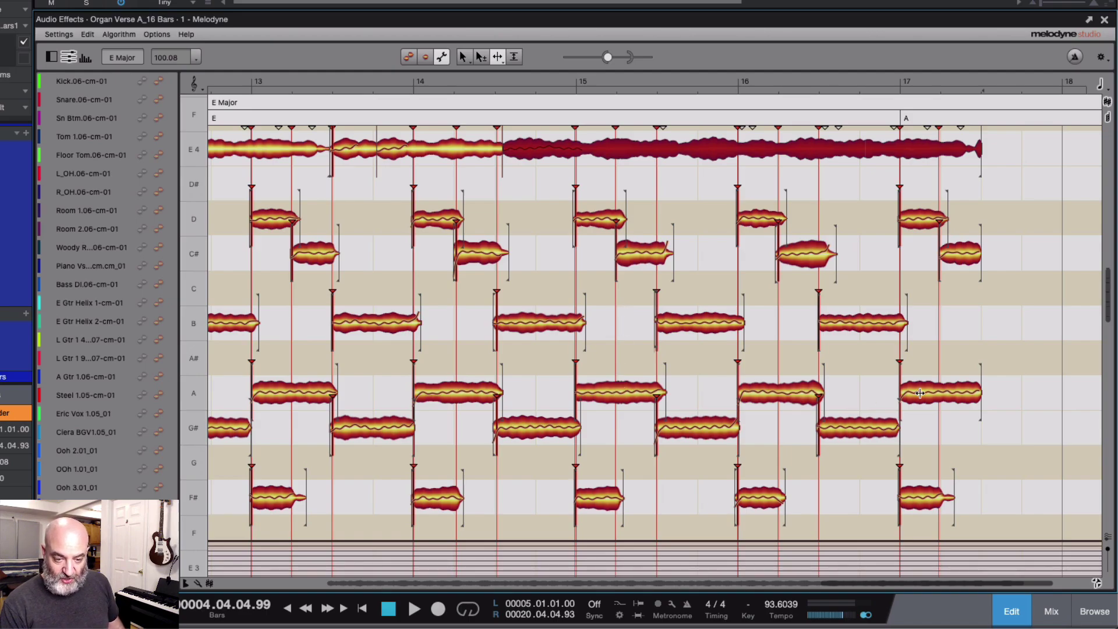
click(940, 390)
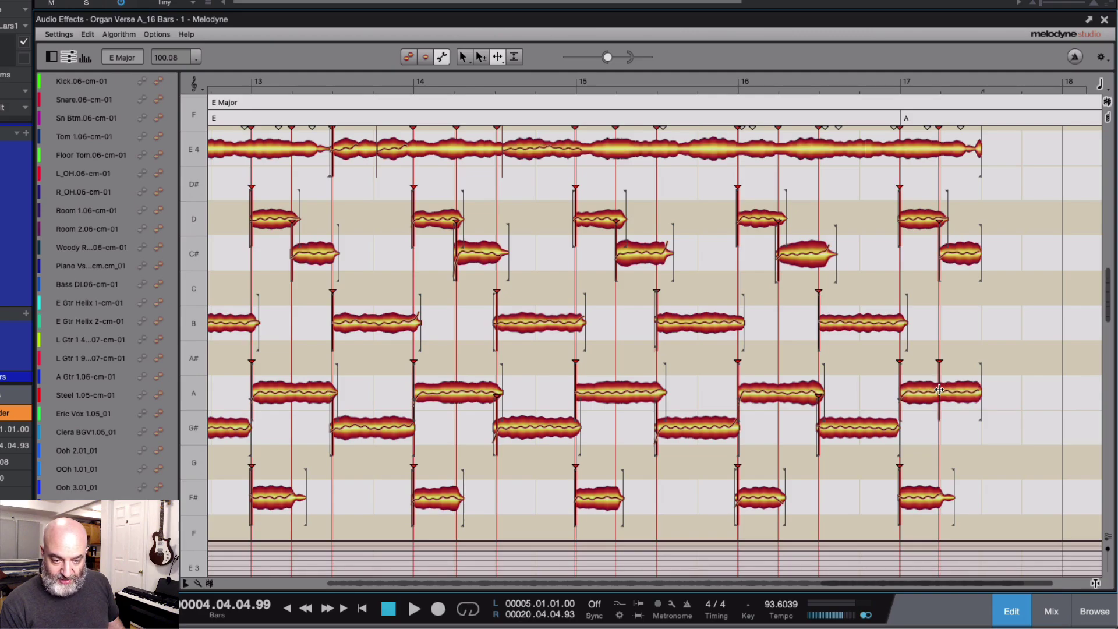
click(779, 390)
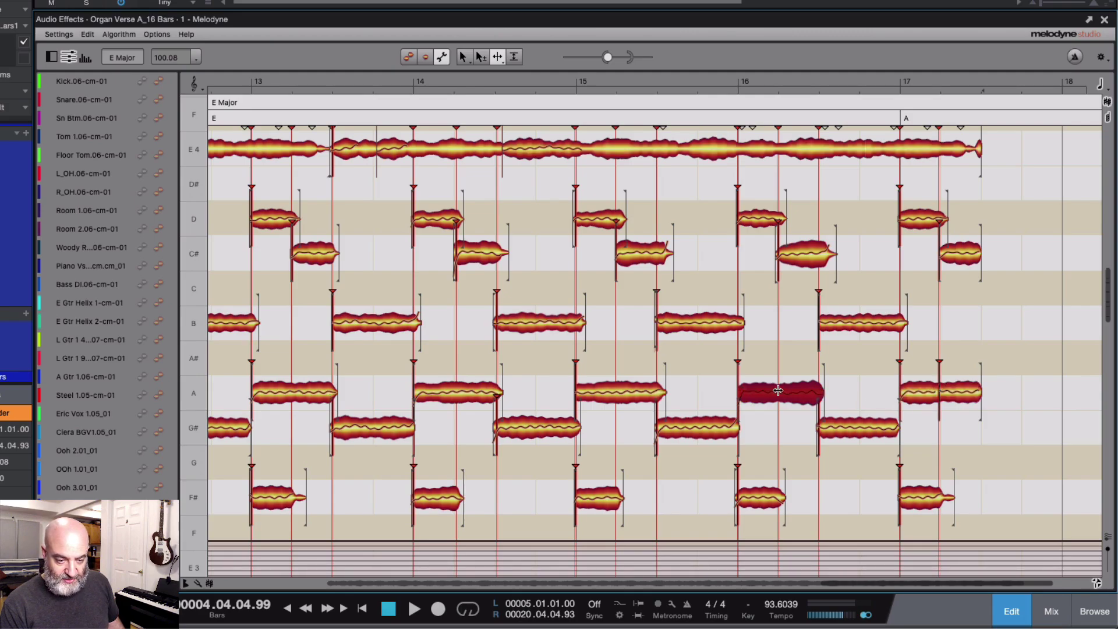
click(616, 391)
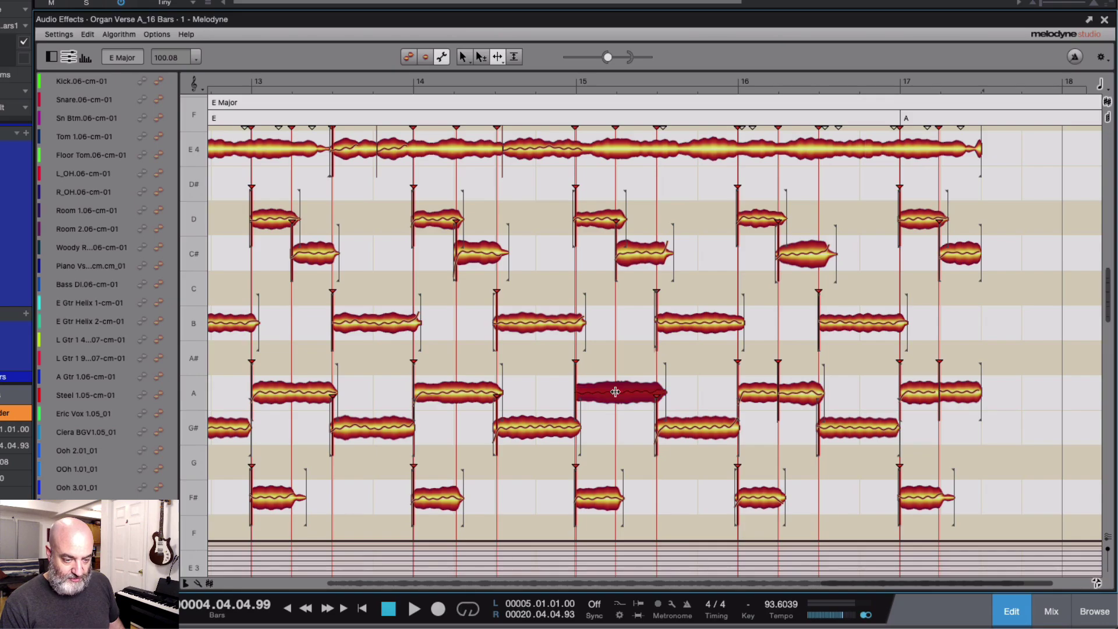
click(457, 390)
Add separations to the A notes in bars 13, 12 and 11, each aligned with the start of the C# note.
scroll(457, 389, left, 2)
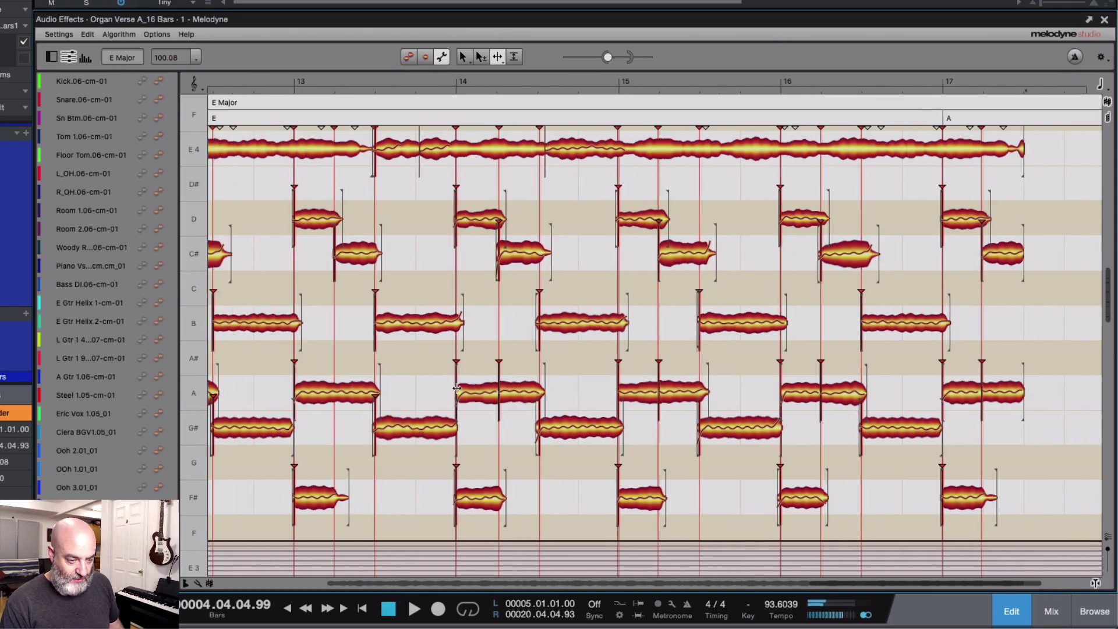
scroll(457, 388, left, 3)
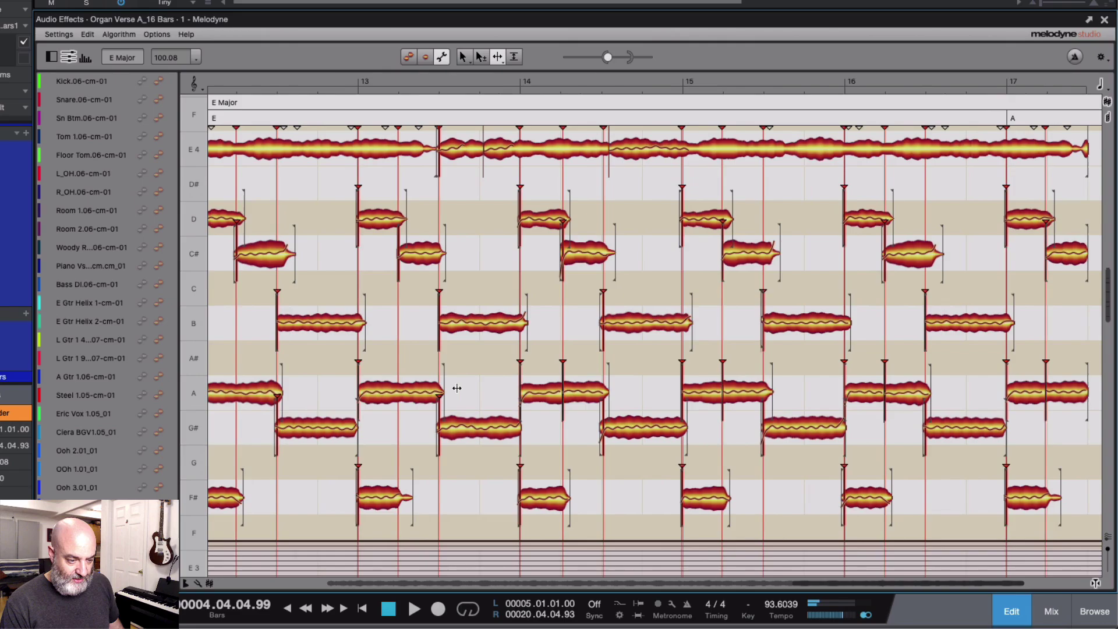
click(399, 390)
scroll(399, 391, left, 10)
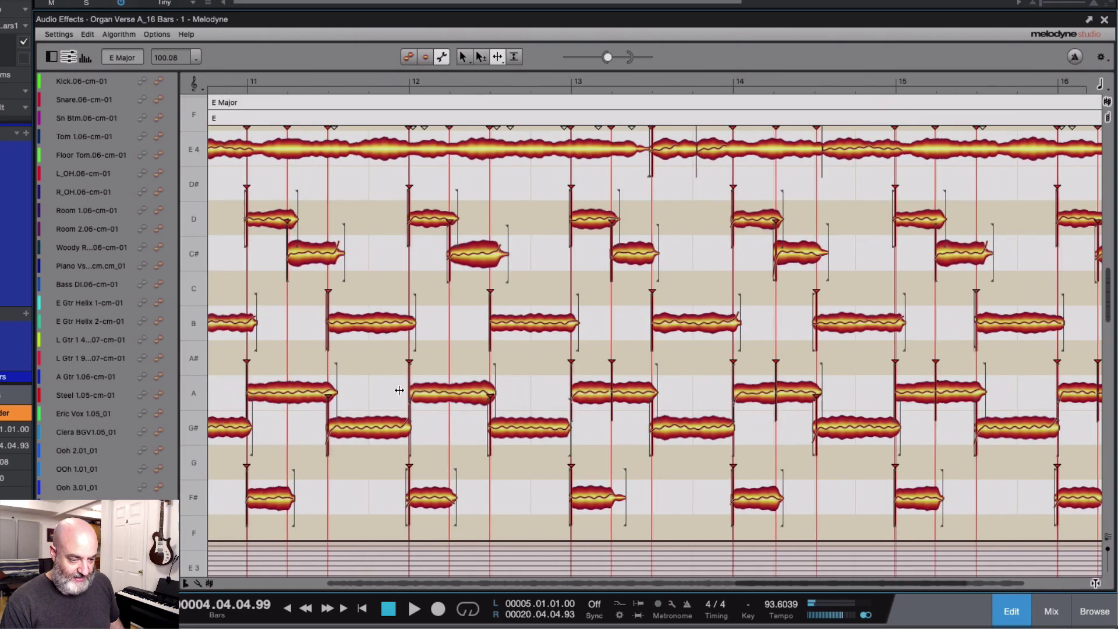
click(448, 391)
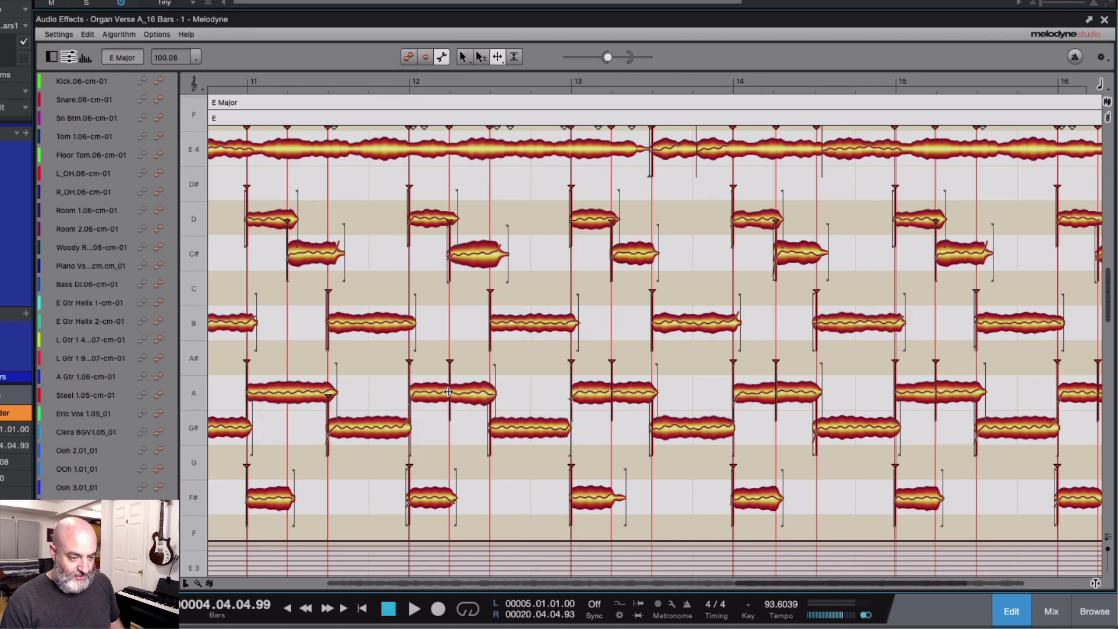
scroll(448, 391, left, 5)
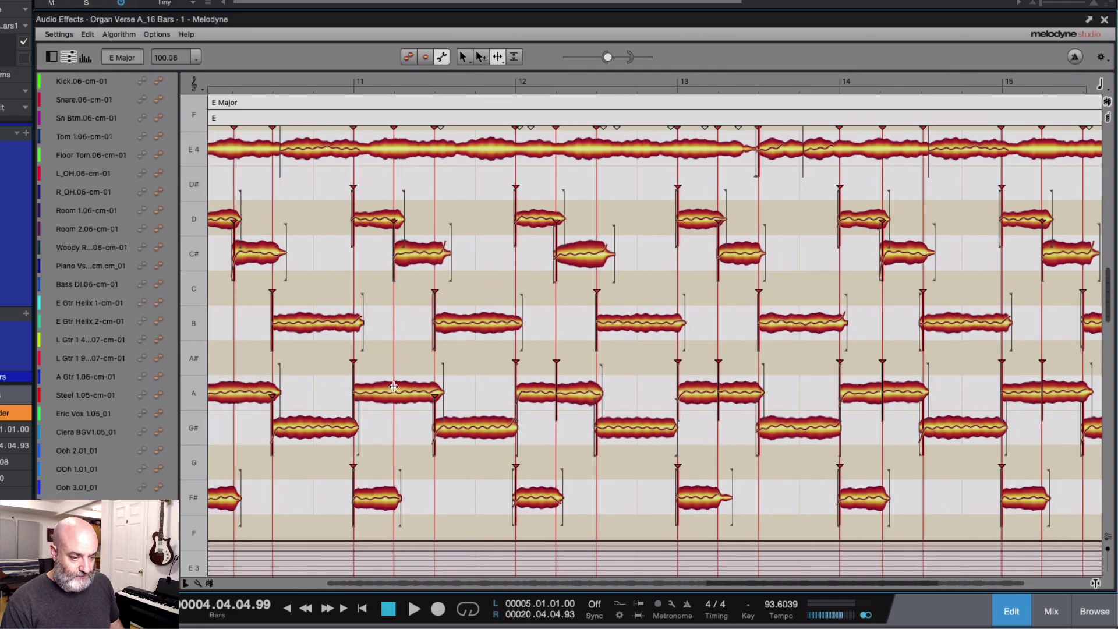
click(394, 390)
Separate the bar 10 A note and correct the split position so it lines up with the C# note's start.
scroll(394, 387, left, 6)
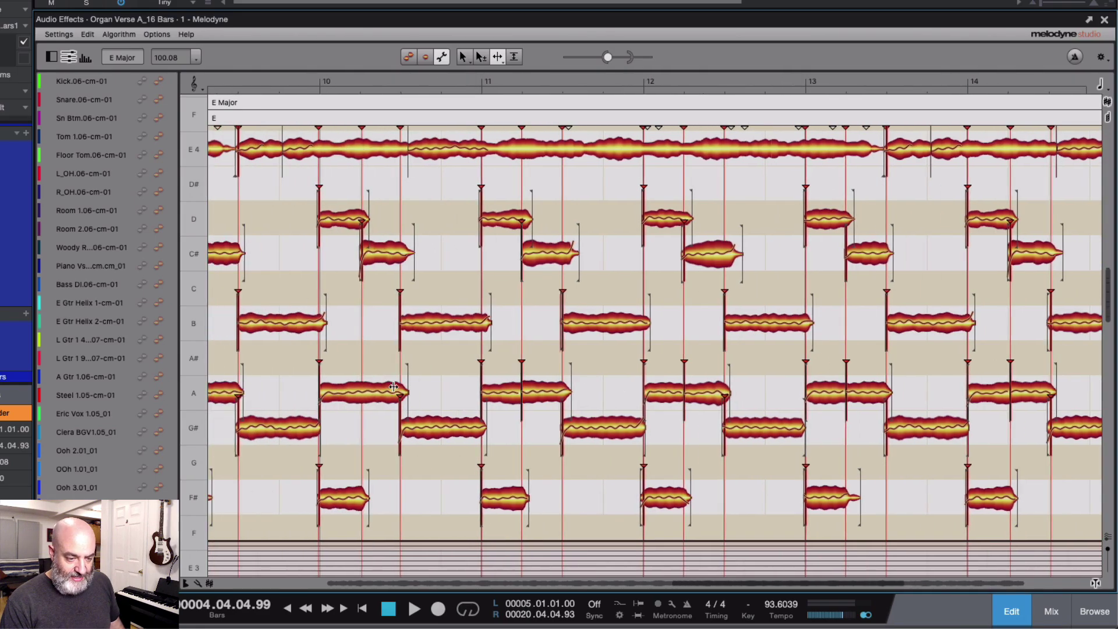
scroll(394, 386, left, 2)
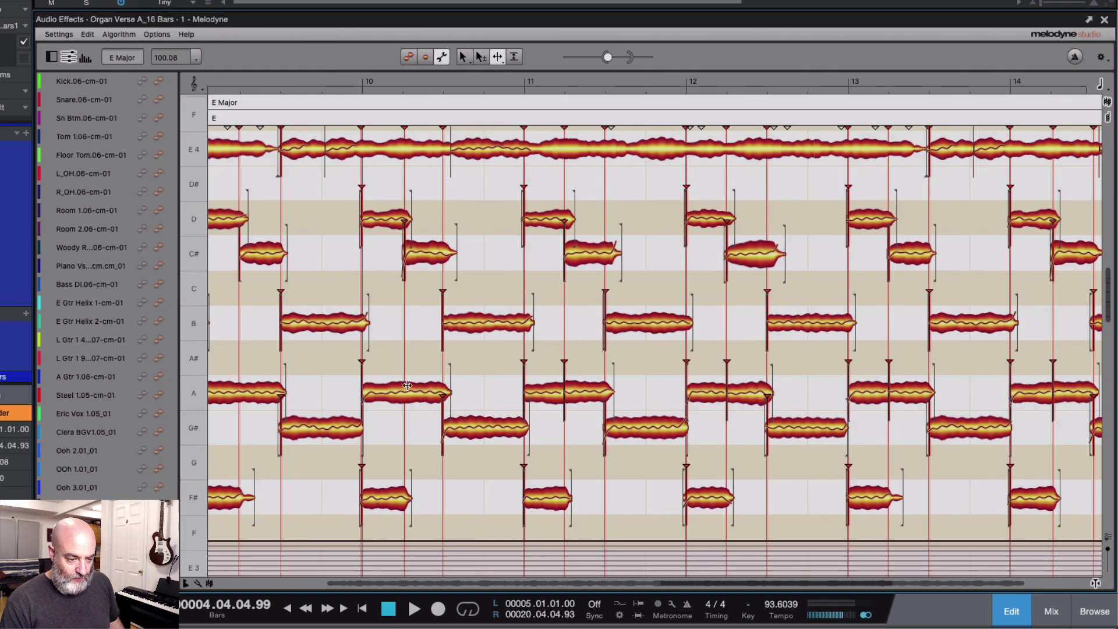
click(406, 386)
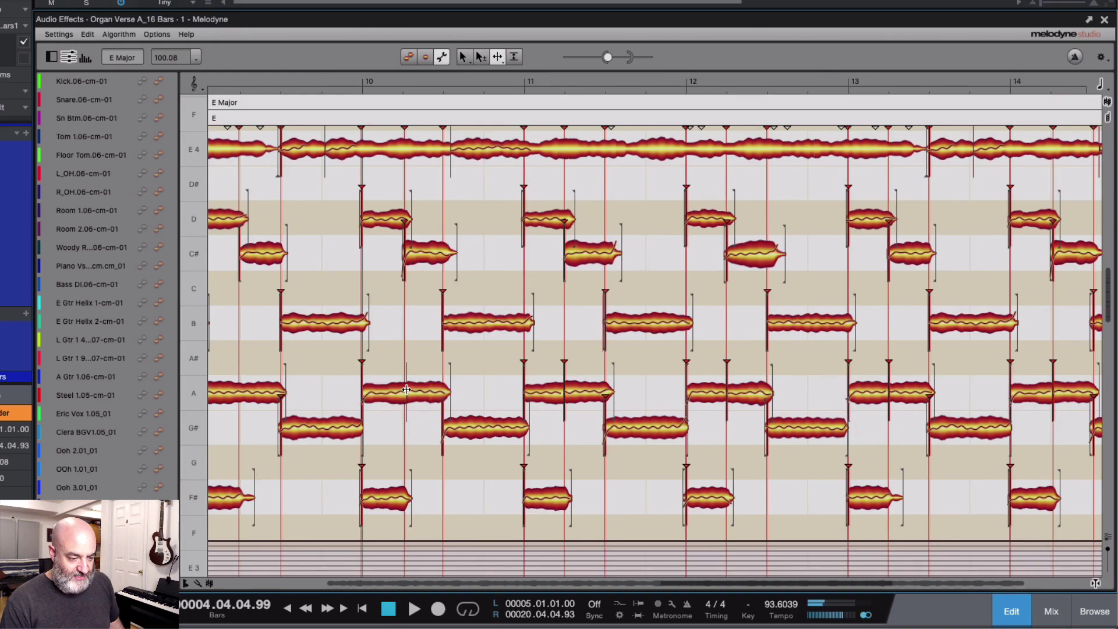
click(405, 390)
double_click(404, 391)
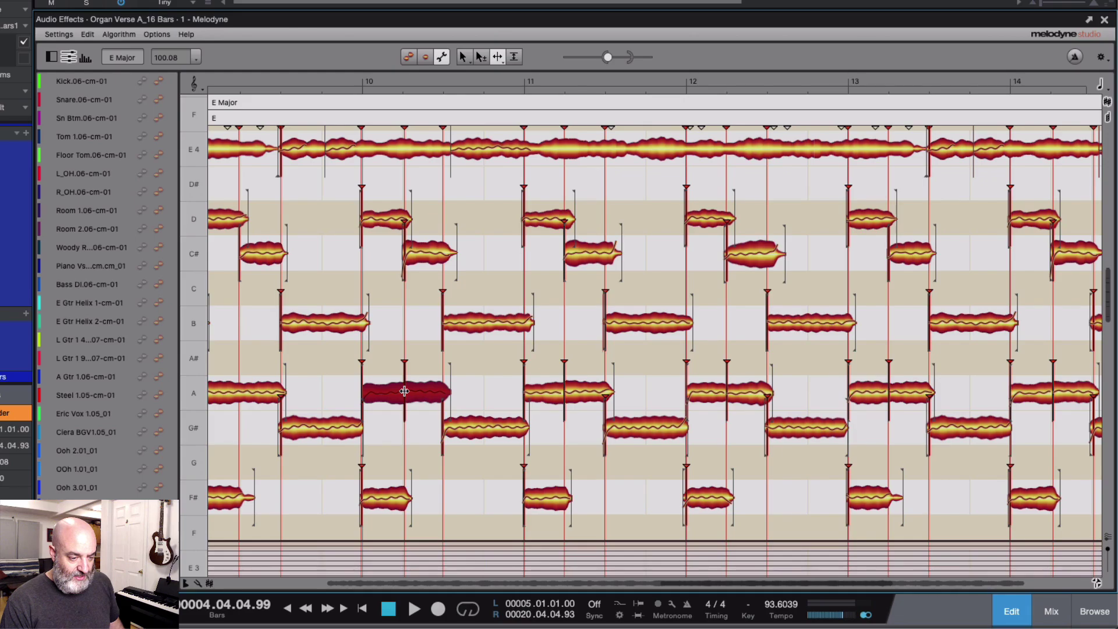
Split the A notes in bars 9, 8 and 7 at the starts of their C# notes.
scroll(405, 391, left, 5)
double_click(409, 389)
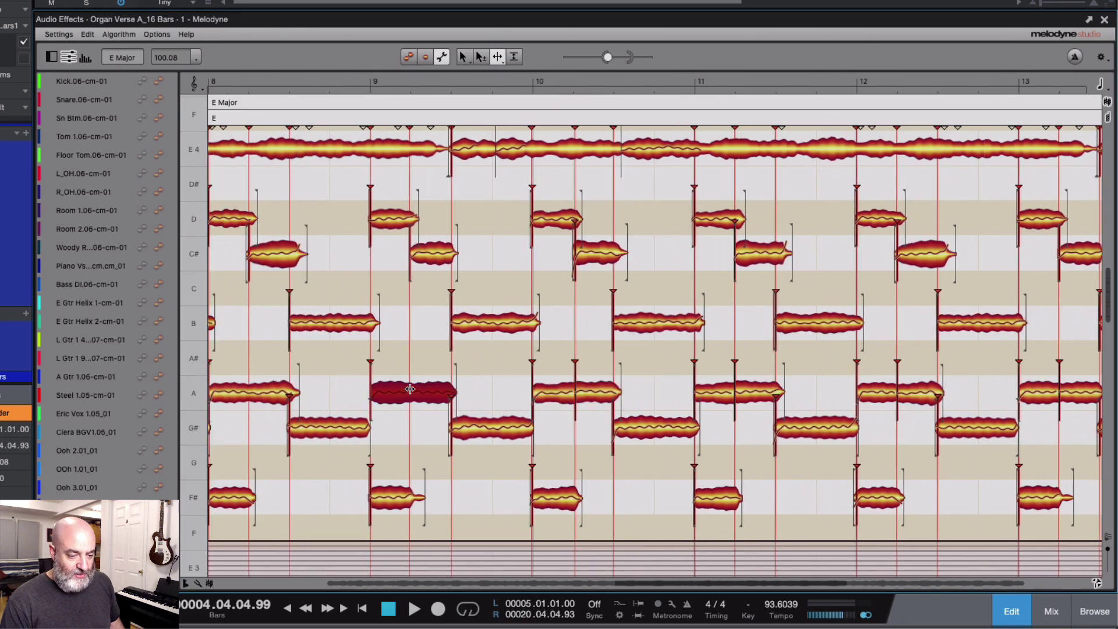
scroll(410, 390, left, 4)
scroll(410, 388, left, 2)
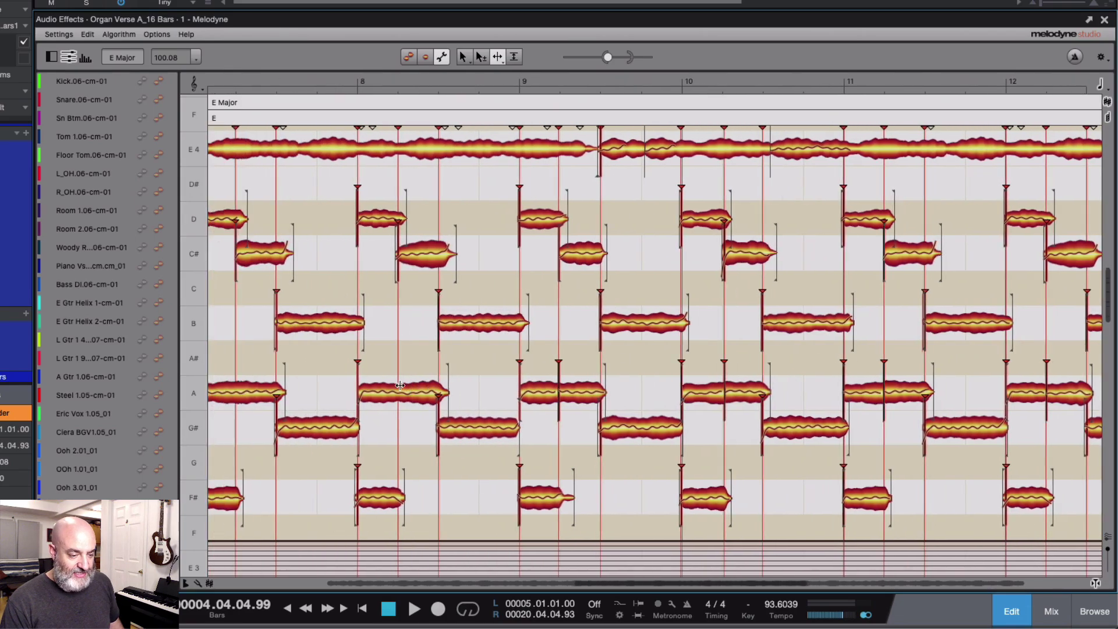
double_click(398, 384)
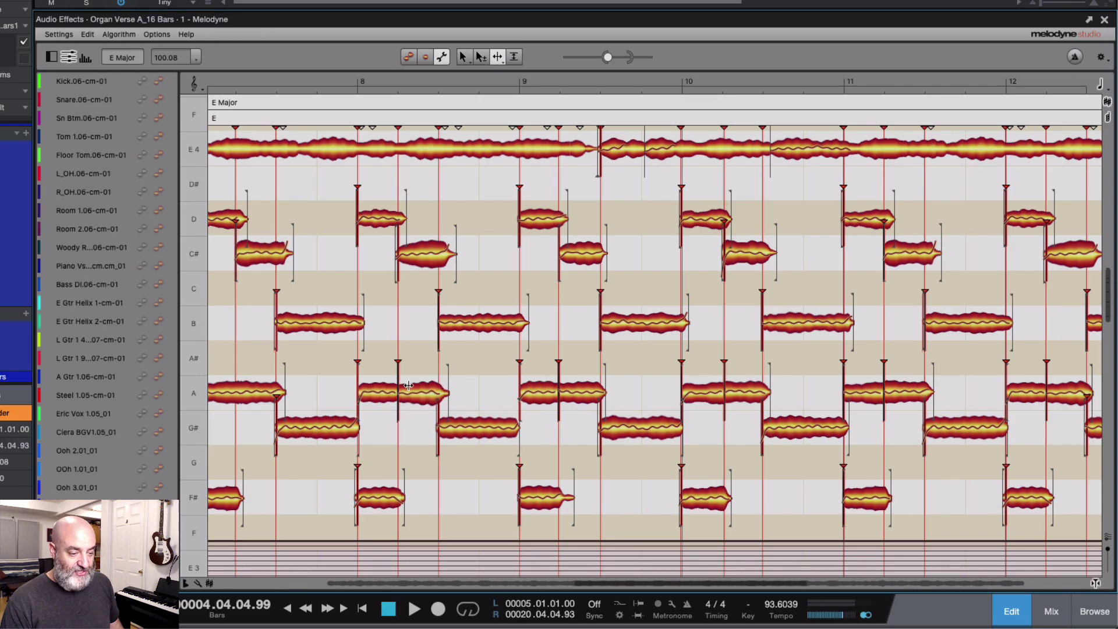
scroll(408, 383, left, 7)
double_click(428, 382)
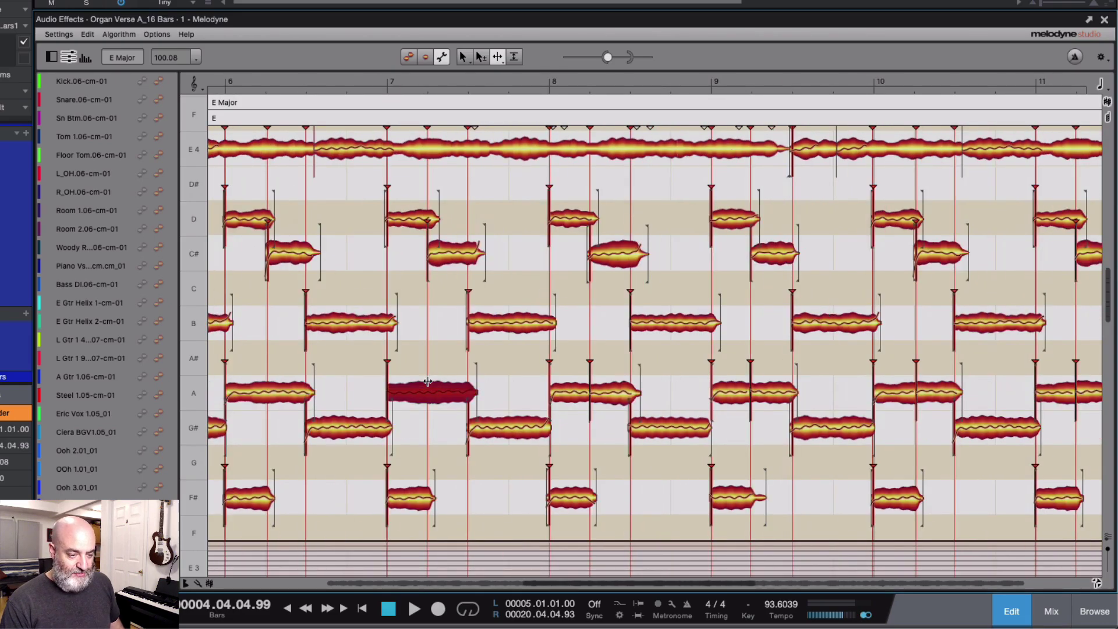
Separate the A notes in bars 6 and 5 at the points where their C# notes begin.
scroll(428, 382, left, 6)
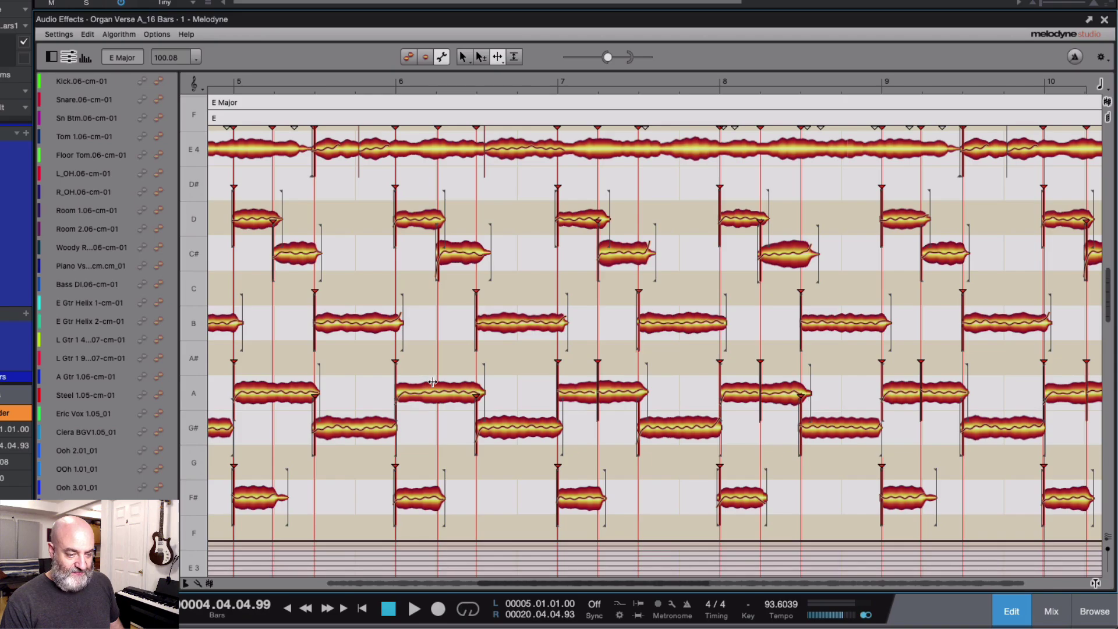
click(440, 384)
double_click(440, 383)
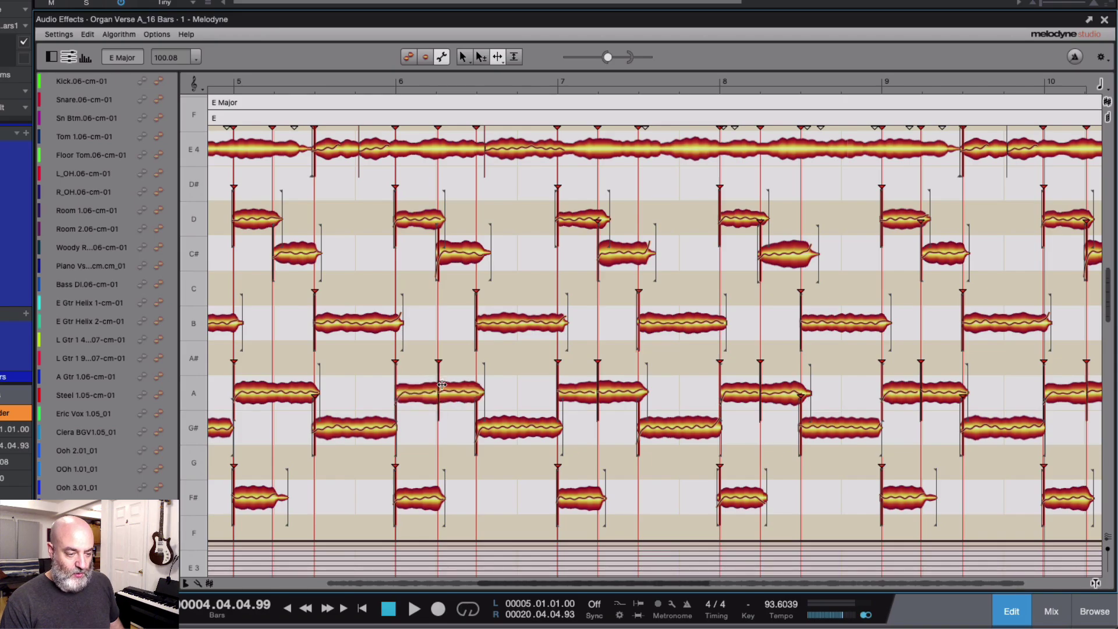
scroll(440, 383, left, 4)
click(378, 384)
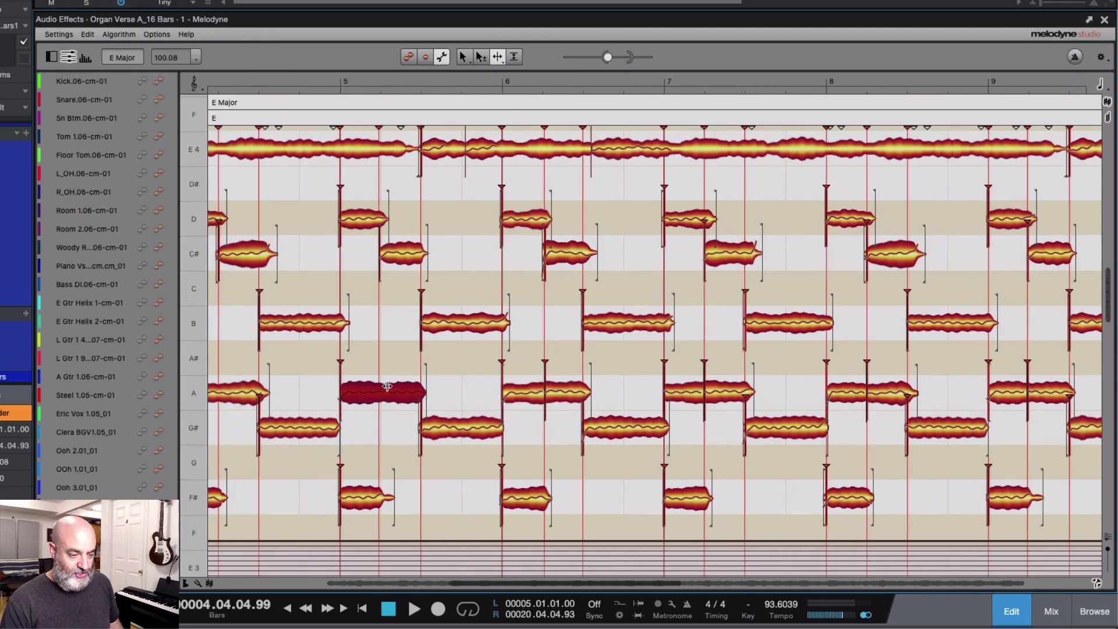
double_click(380, 384)
Split the remaining A notes in bars 4, 3 and 2, aligning each separation with the start of the C# note.
scroll(379, 384, left, 7)
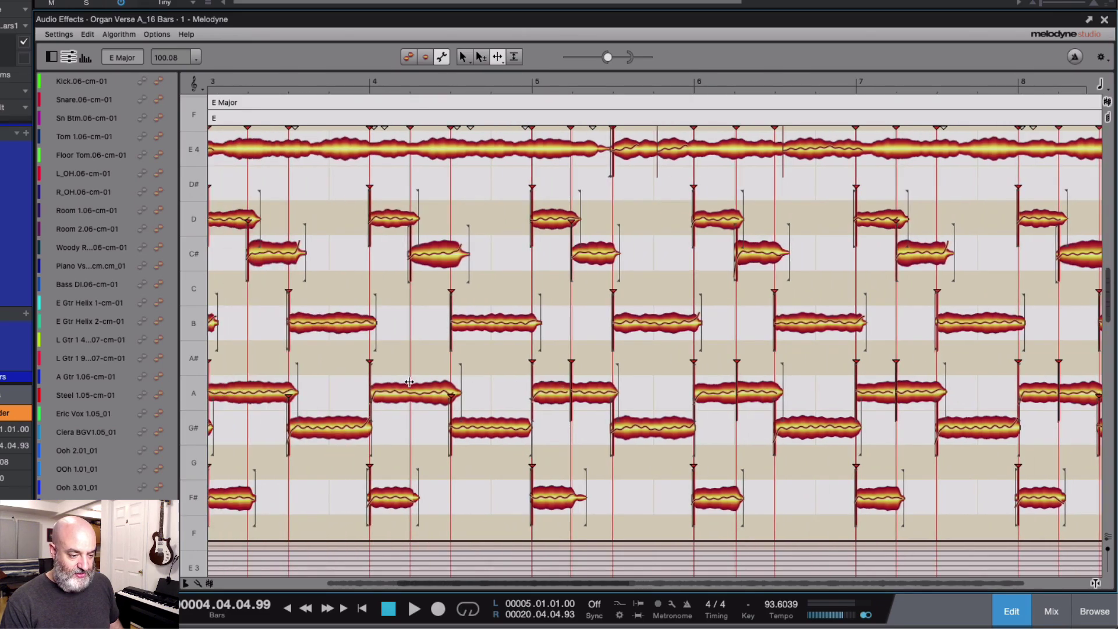
click(410, 382)
double_click(409, 383)
scroll(410, 383, left, 5)
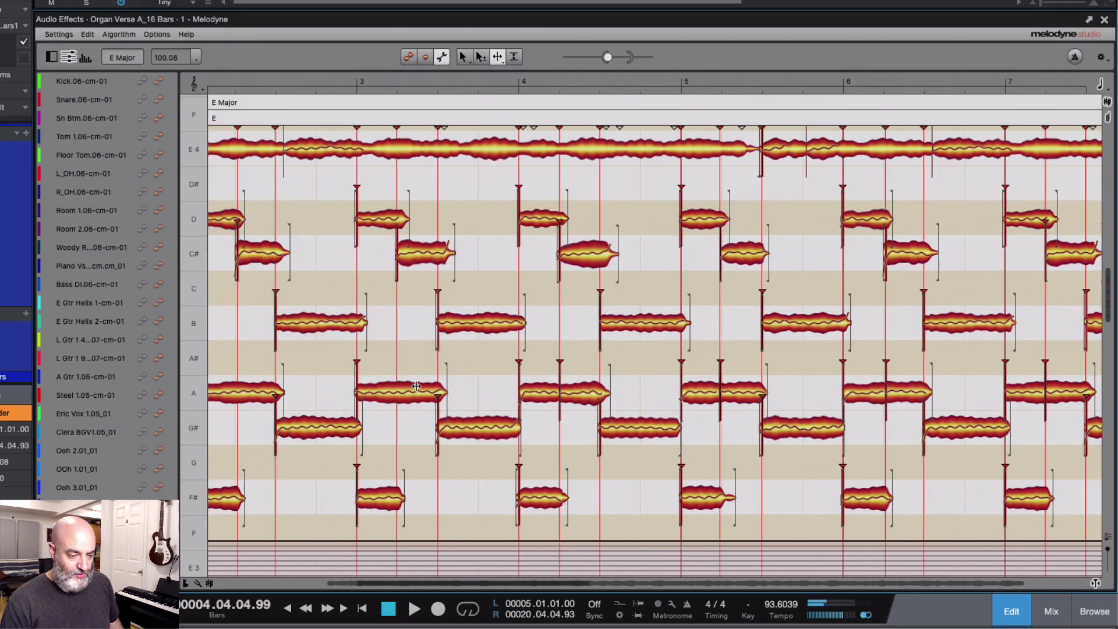
click(395, 383)
double_click(396, 383)
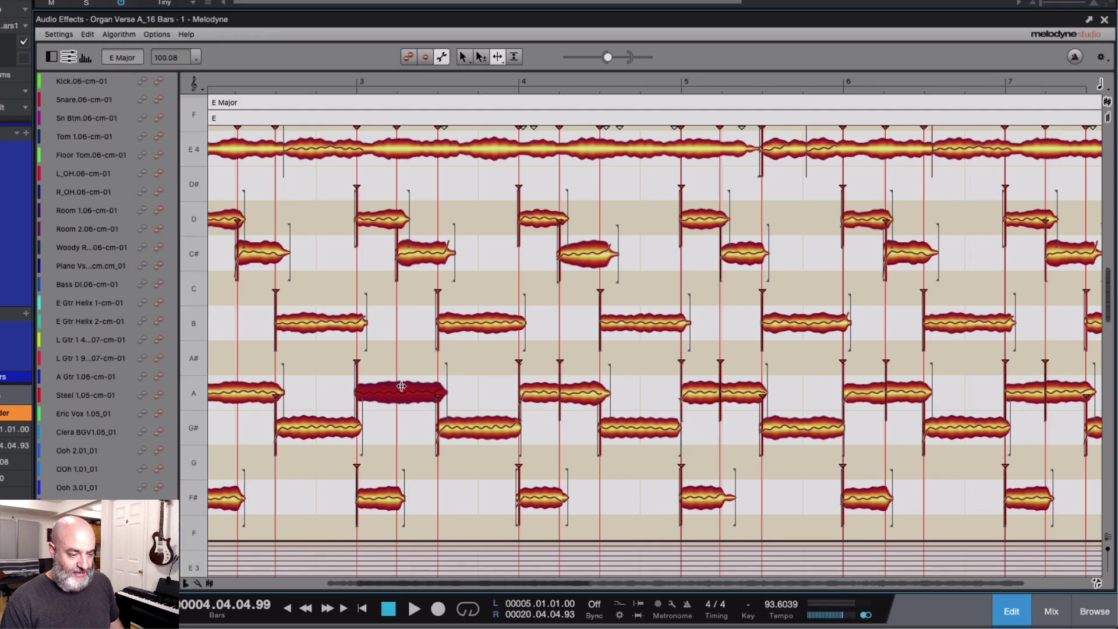
scroll(390, 386, left, 4)
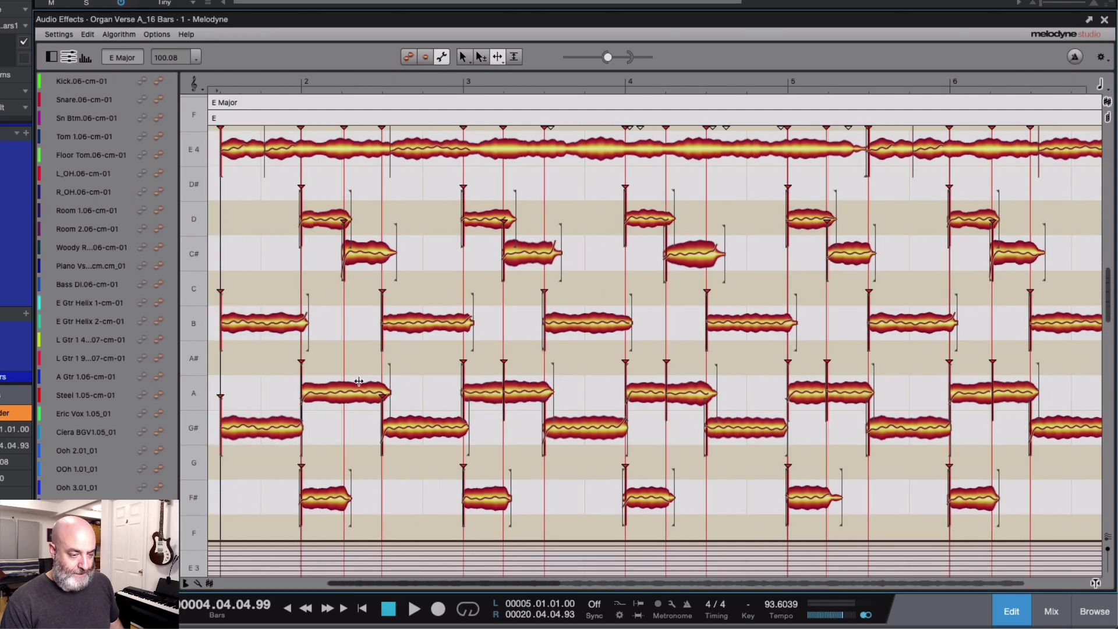
click(344, 384)
double_click(344, 384)
Move the E4 separation in bar 1 slightly earlier and align the one in bar 2 with the B note's start.
scroll(349, 385, left, 4)
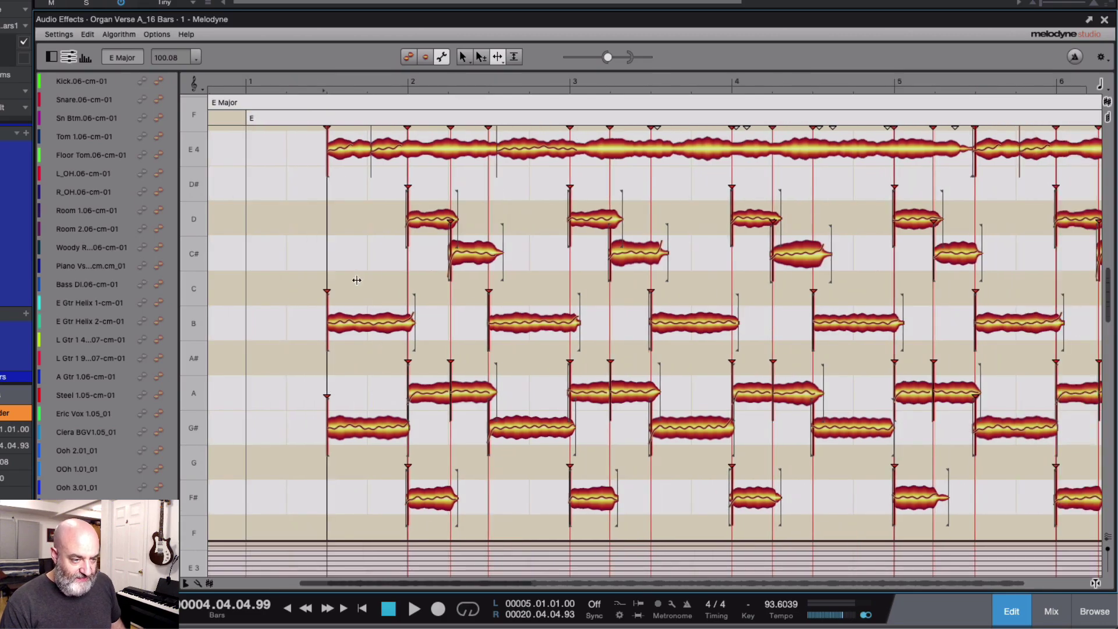
scroll(357, 282, left, 2)
scroll(356, 283, up, 2)
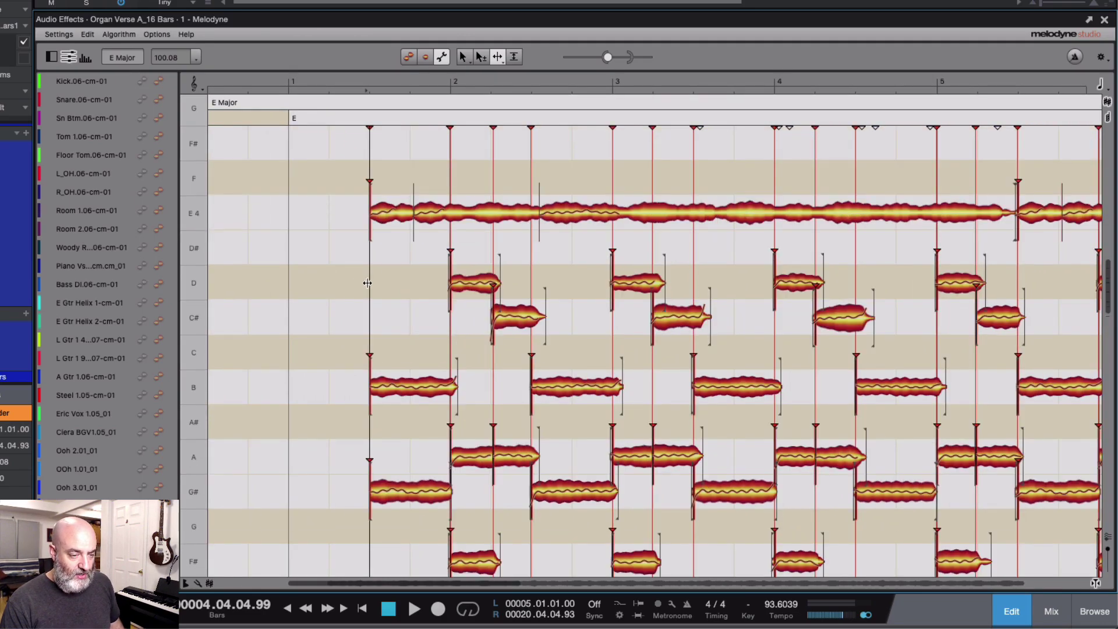
scroll(364, 283, right, 2)
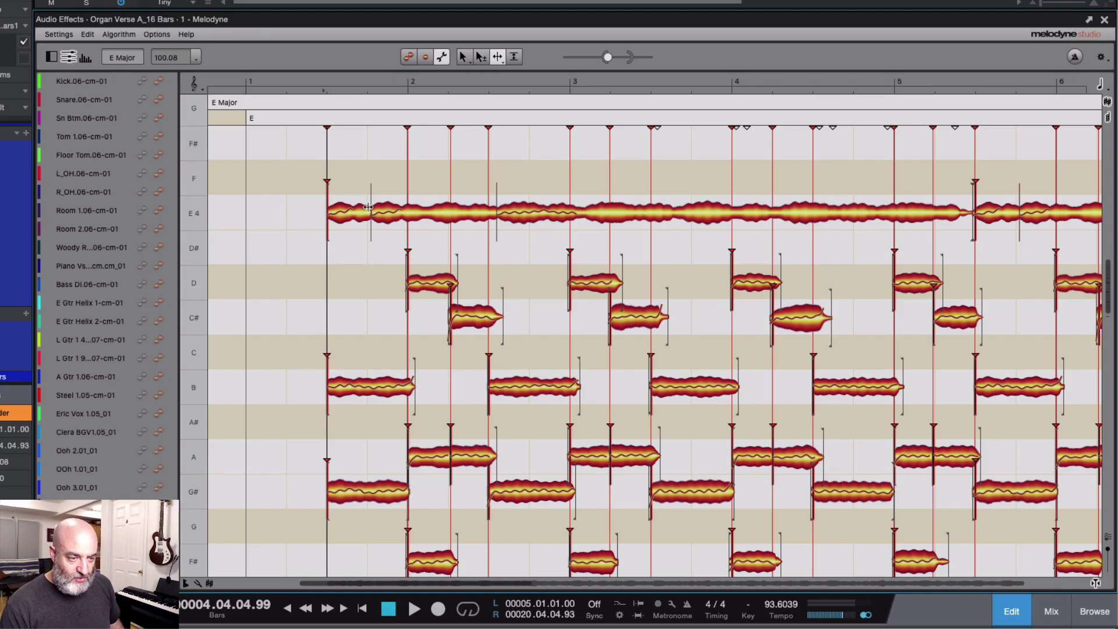
drag(372, 211, 366, 213)
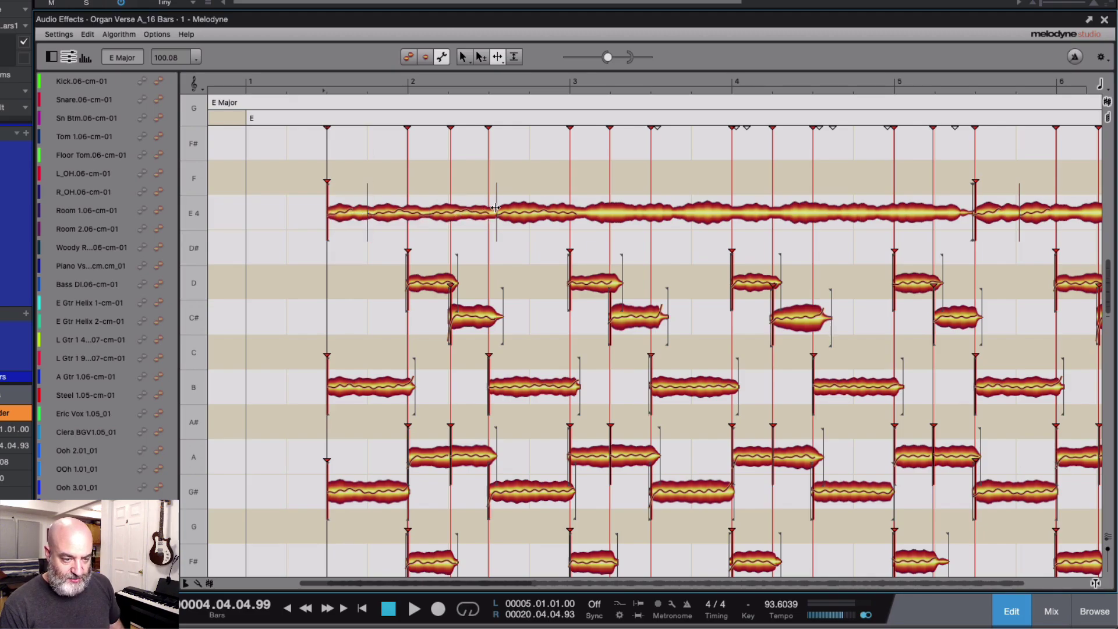
drag(496, 209, 488, 211)
Shift the E4 separations in bars 5 and 9 slightly earlier and align those in bars 6 and 10 with the B notes' starts.
scroll(529, 222, right, 5)
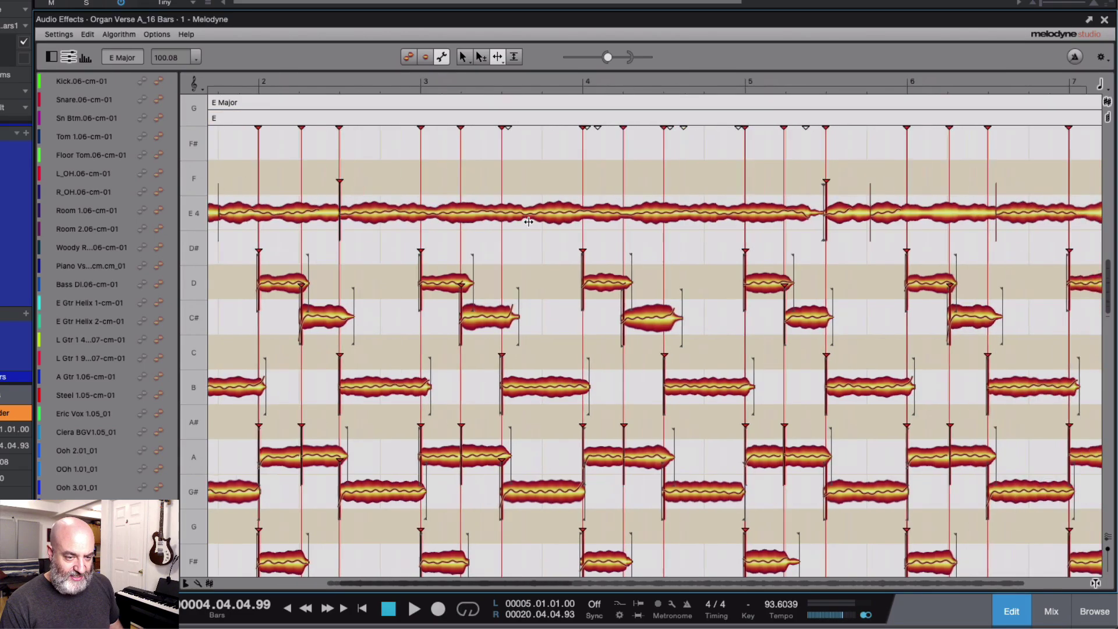
scroll(529, 221, right, 3)
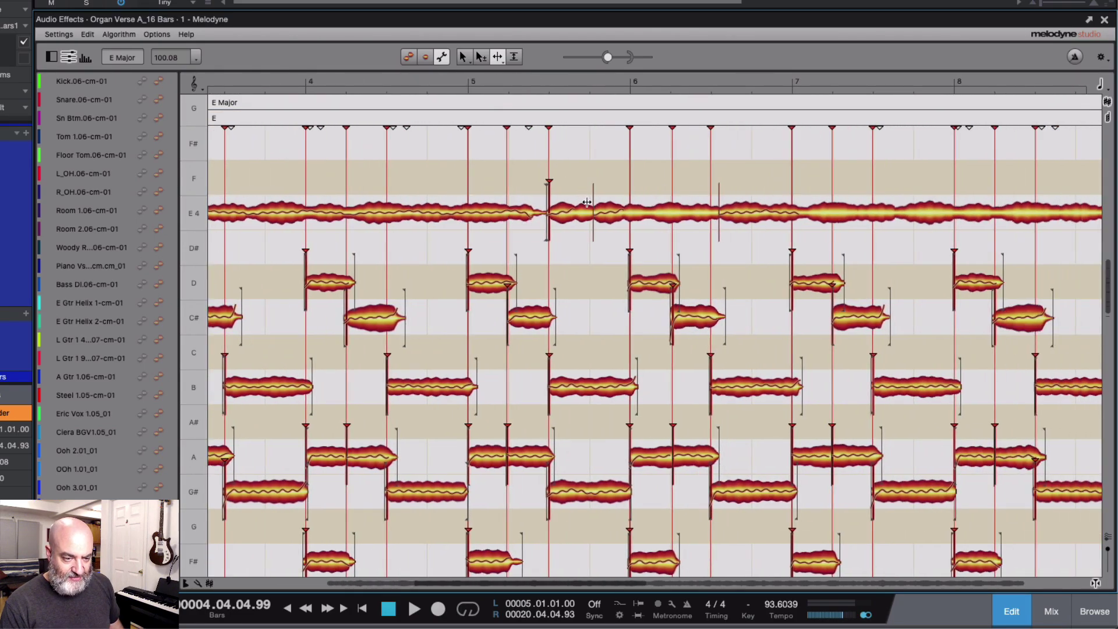
drag(595, 206, 591, 206)
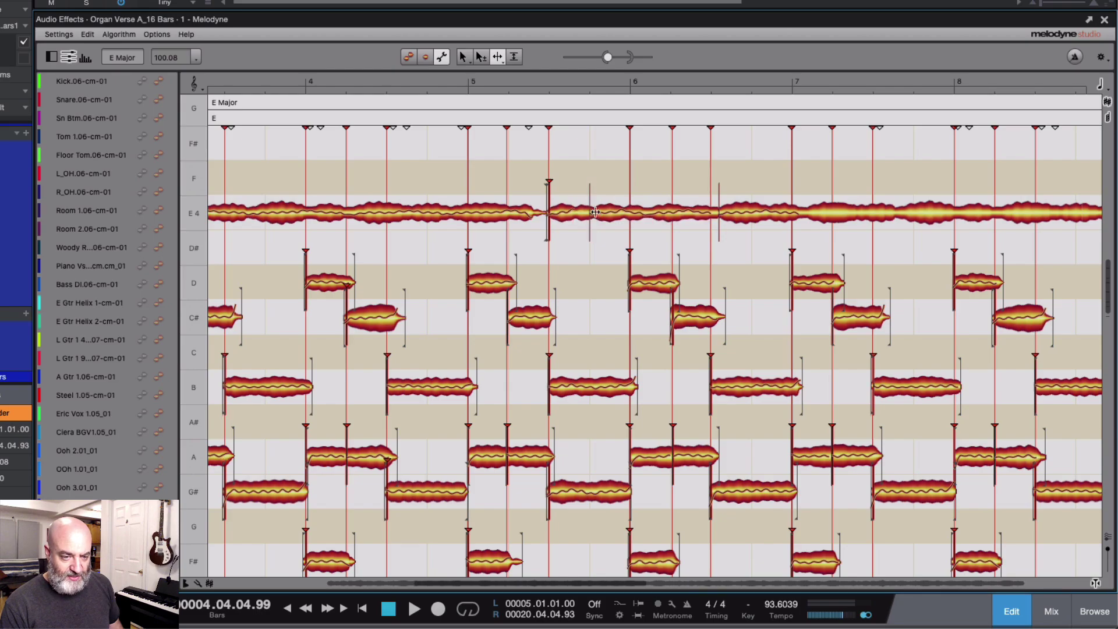
drag(719, 212, 710, 214)
scroll(710, 214, right, 10)
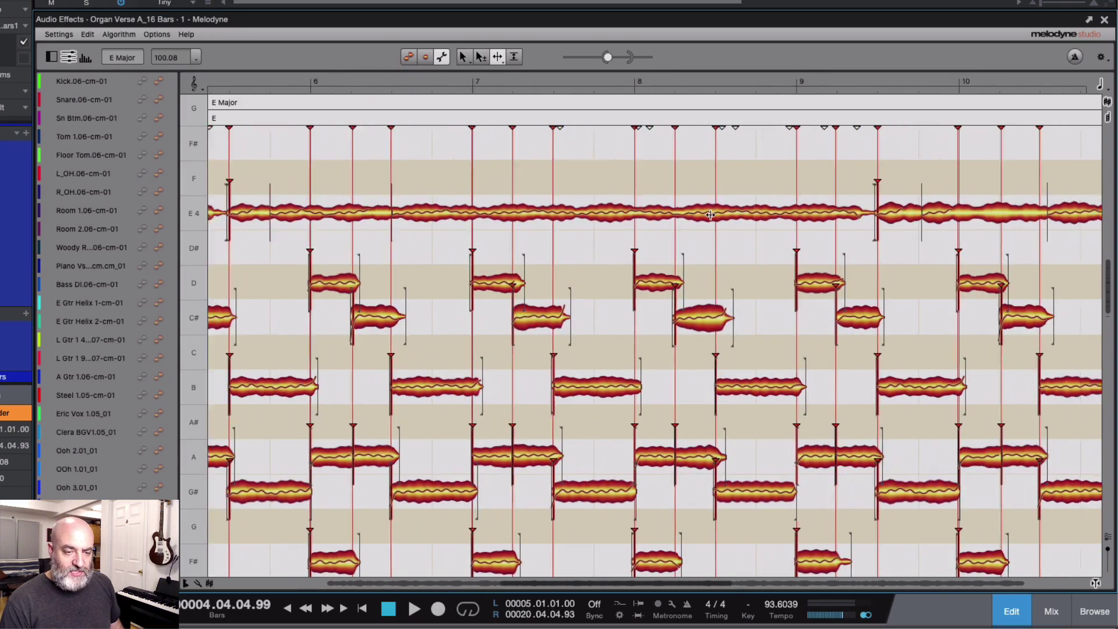
scroll(711, 215, right, 1)
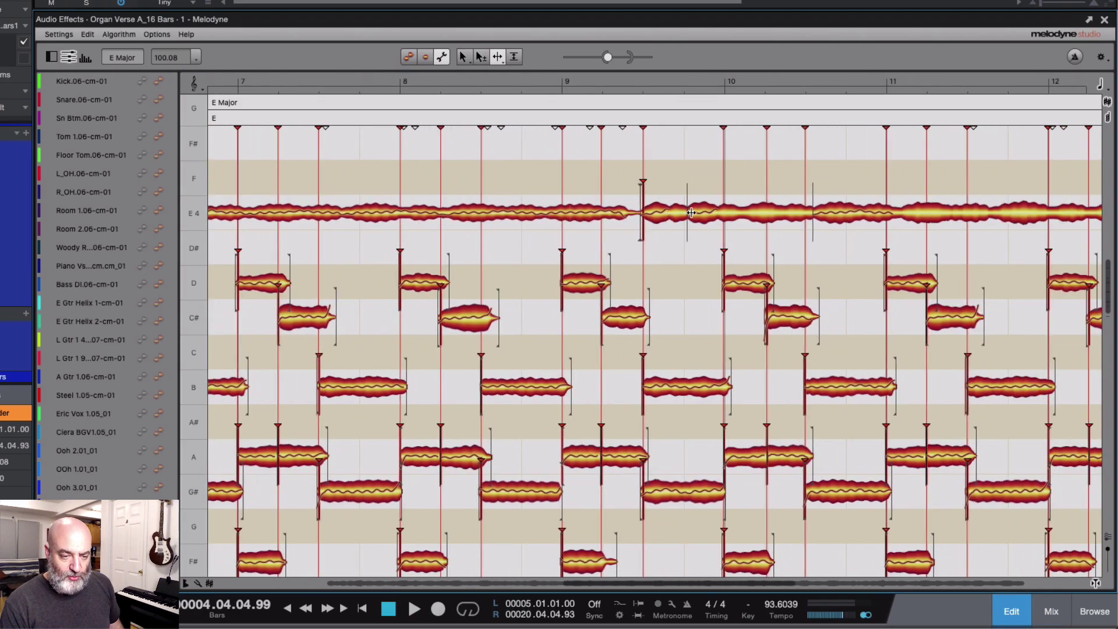
drag(689, 212, 684, 213)
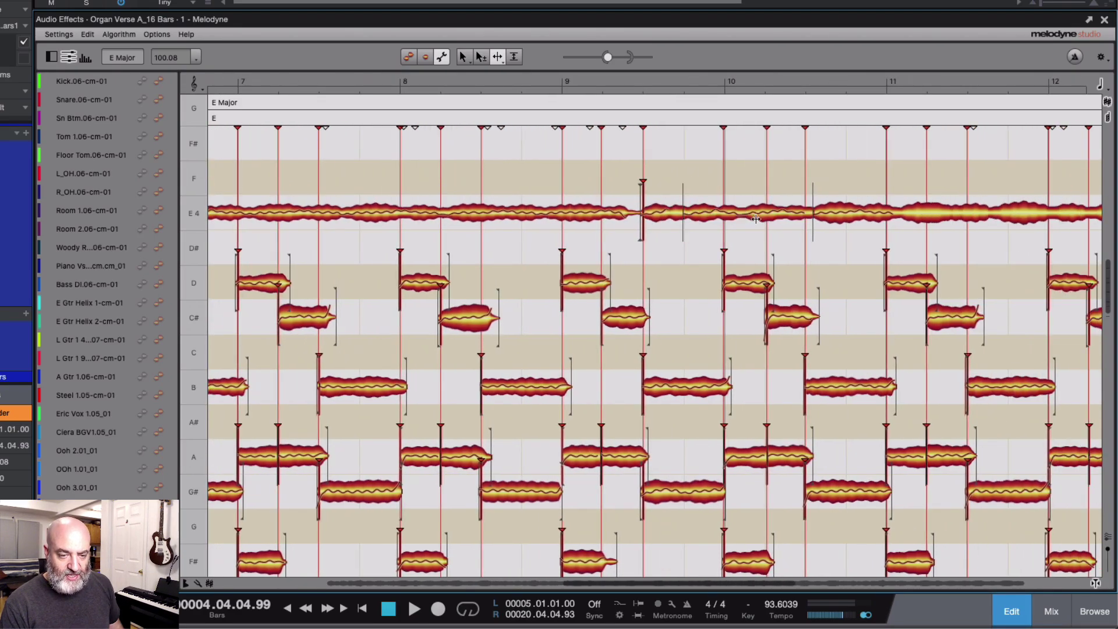
drag(814, 210, 807, 210)
Adjust the E4 separation in bar 13 and align the one in bar 14 with the start of the B note.
scroll(828, 210, right, 2)
scroll(828, 211, right, 8)
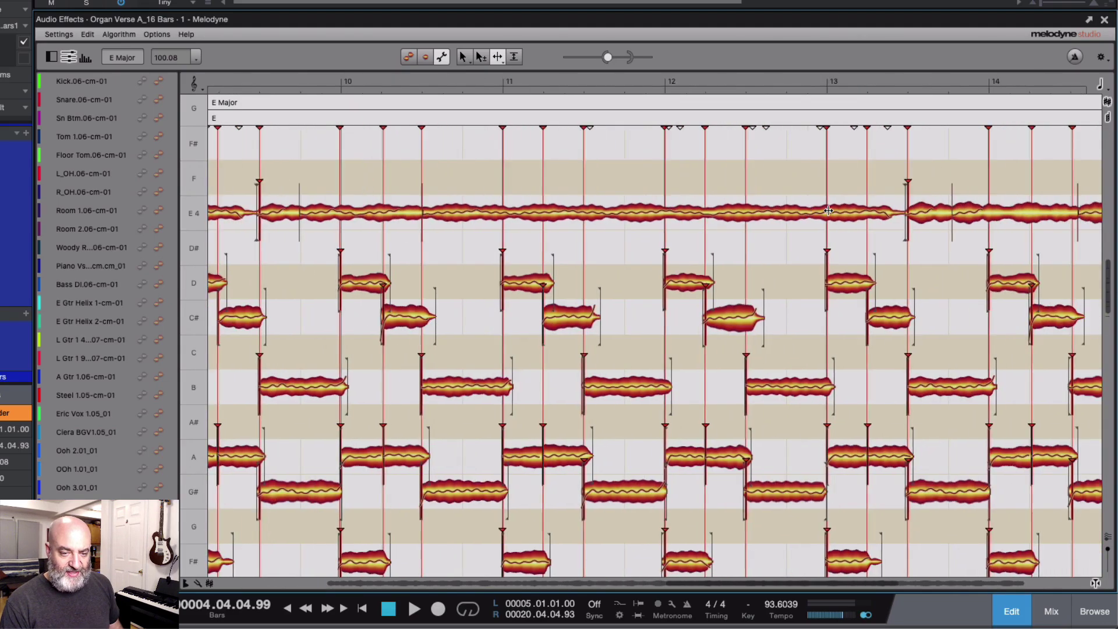
scroll(829, 210, right, 1)
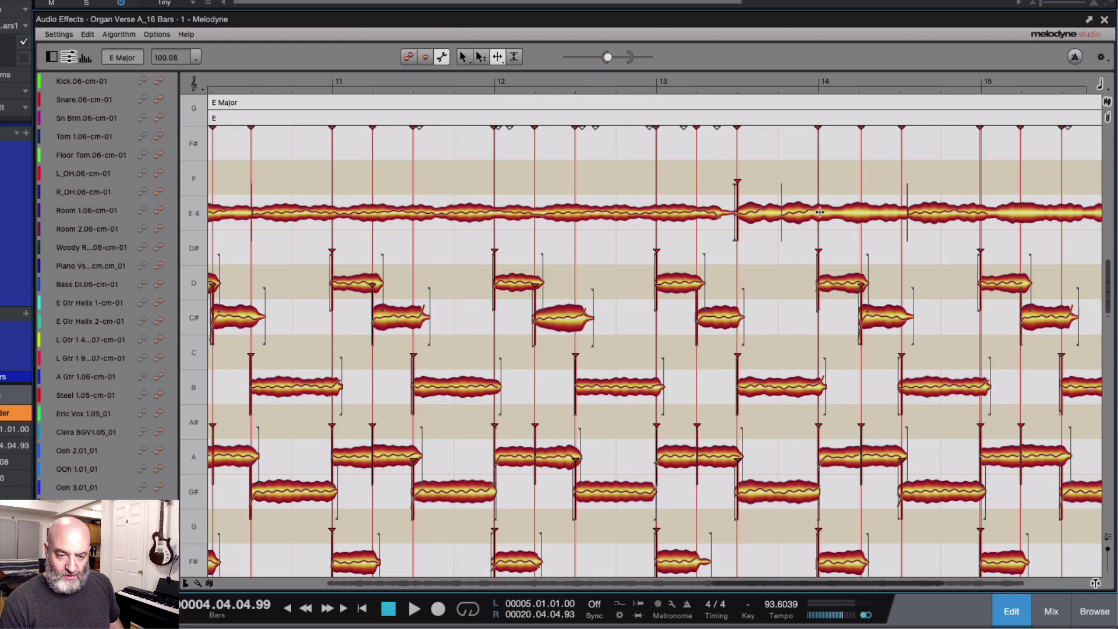
click(779, 214)
drag(780, 215, 779, 215)
drag(908, 208, 904, 208)
scroll(908, 208, right, 4)
scroll(907, 208, right, 3)
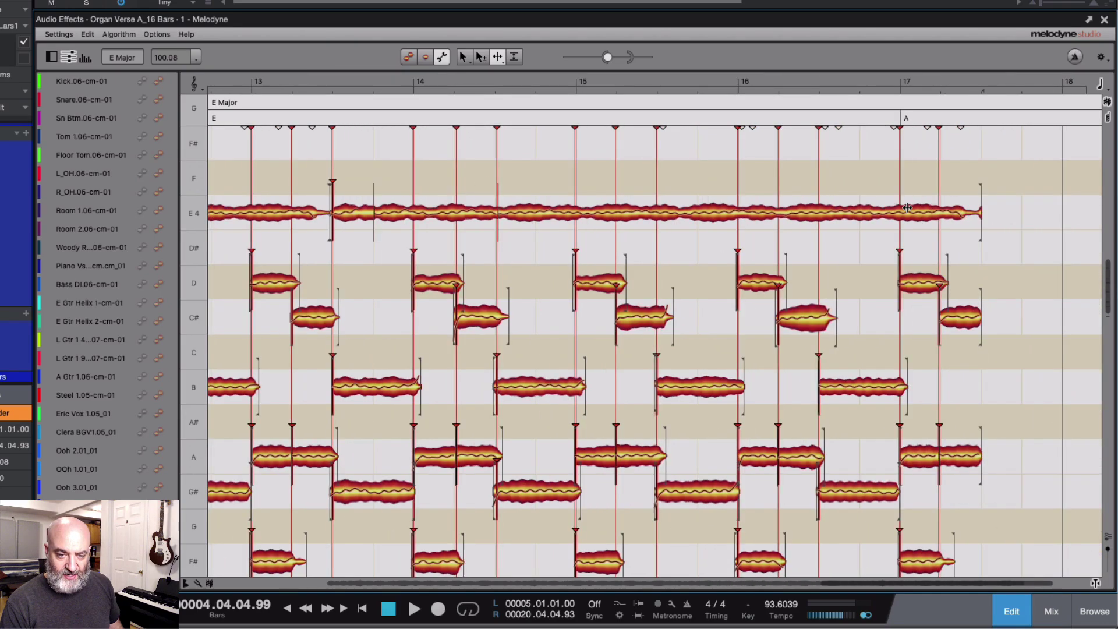
Select all the E4 notes and apply Reseparate Notes at Starting-Point Lines to them.
scroll(907, 208, left, 4)
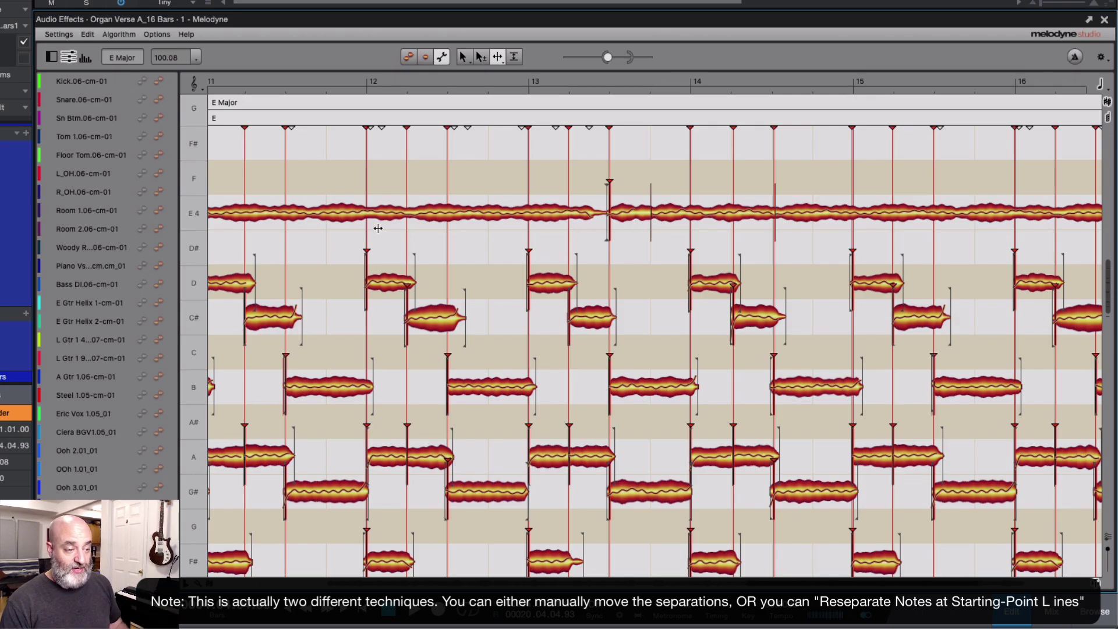
click(254, 215)
scroll(259, 215, left, 2)
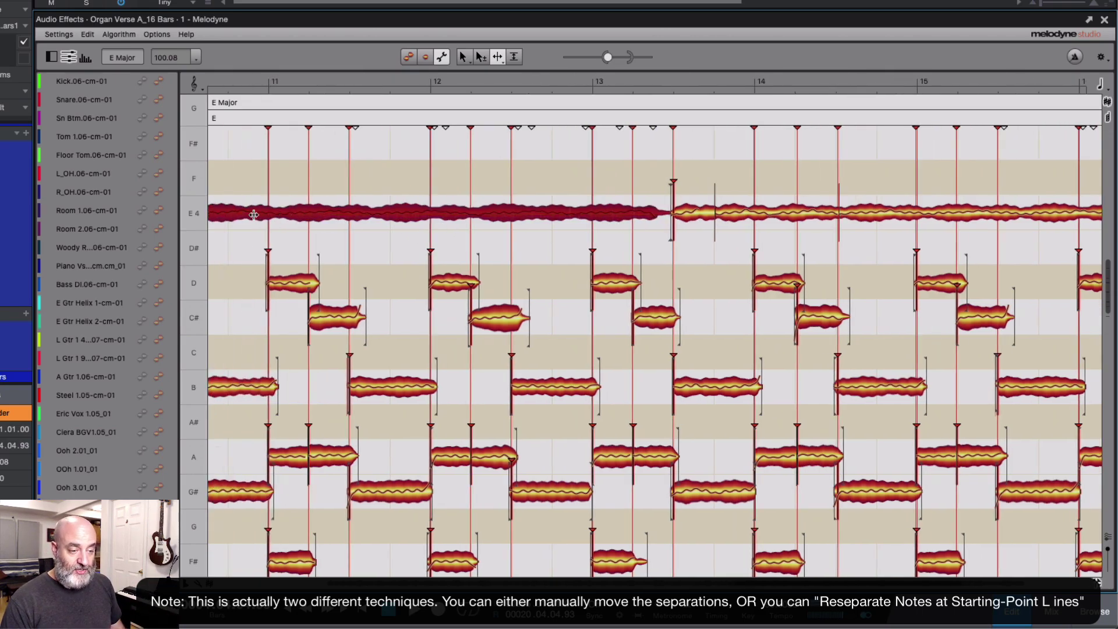
scroll(259, 215, left, 3)
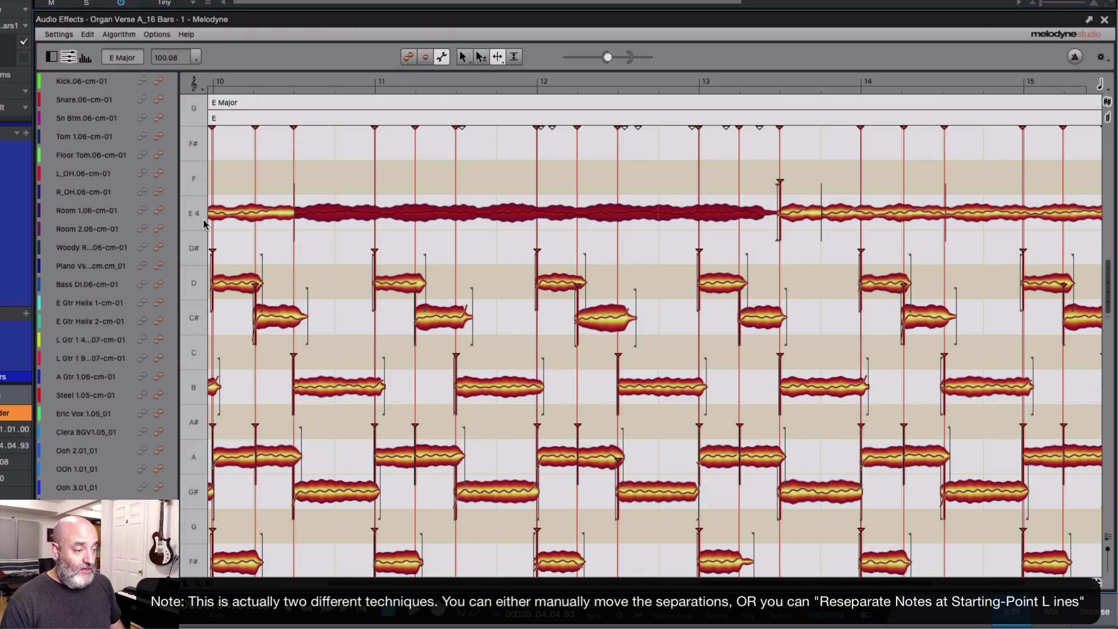
double_click(192, 214)
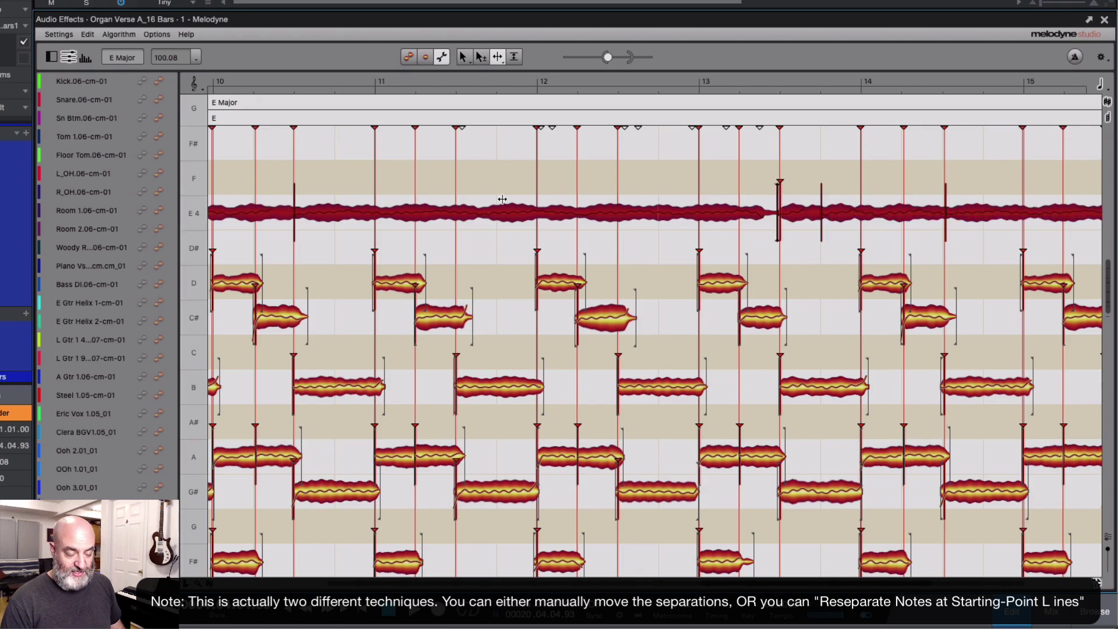
right_click(421, 211)
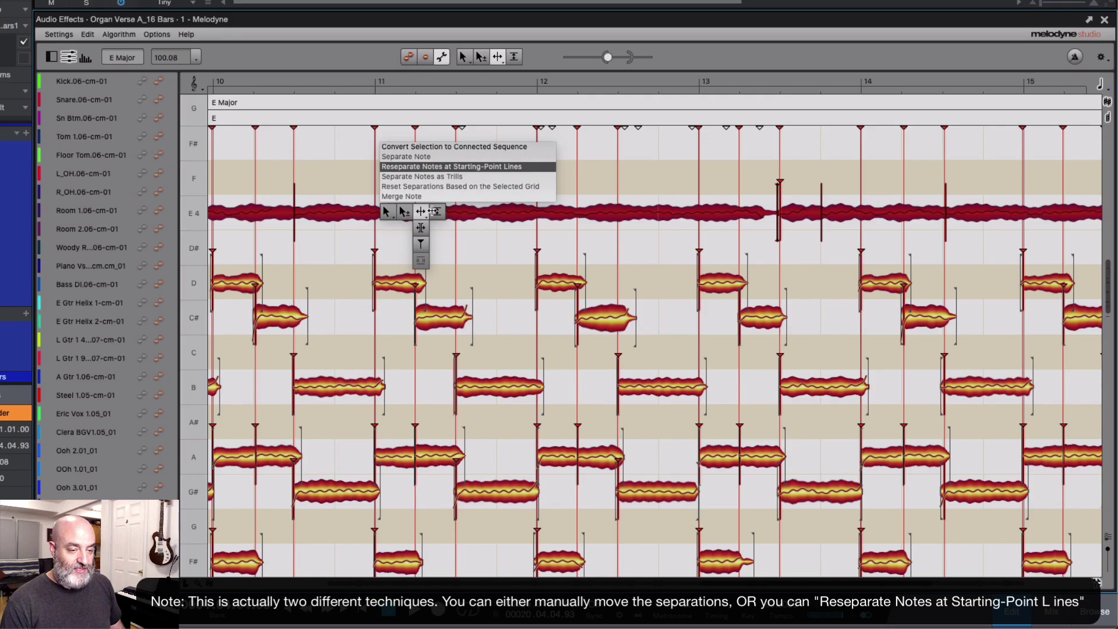
click(423, 167)
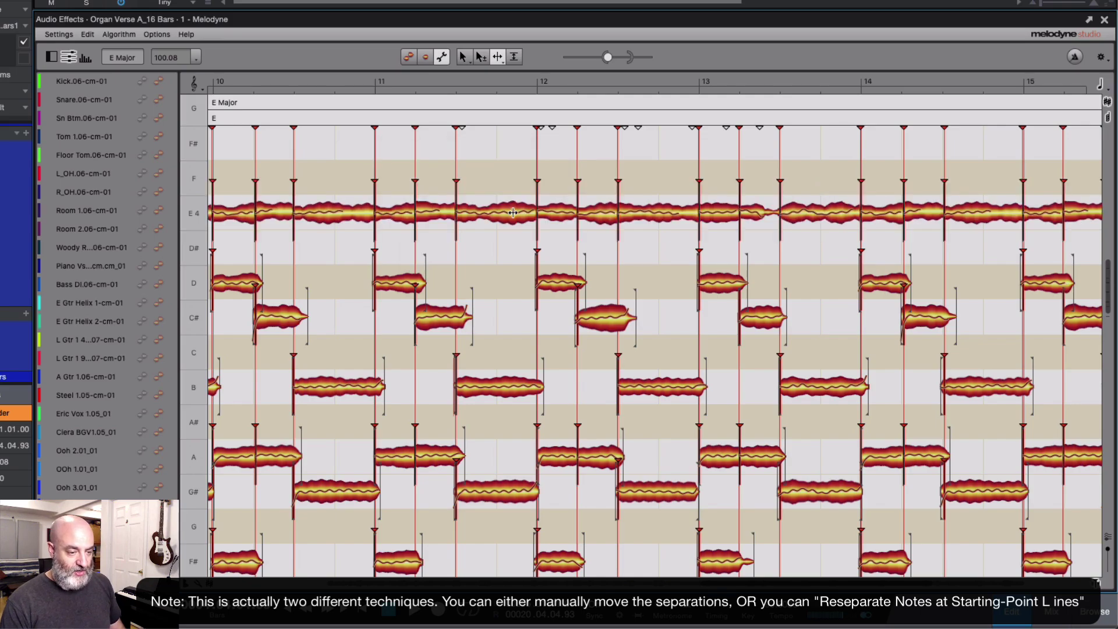
Leave note assignment mode and show the whole organ loop from bar 5 to bar 20 in the normal note editor.
scroll(513, 212, left, 1)
scroll(510, 238, down, 2)
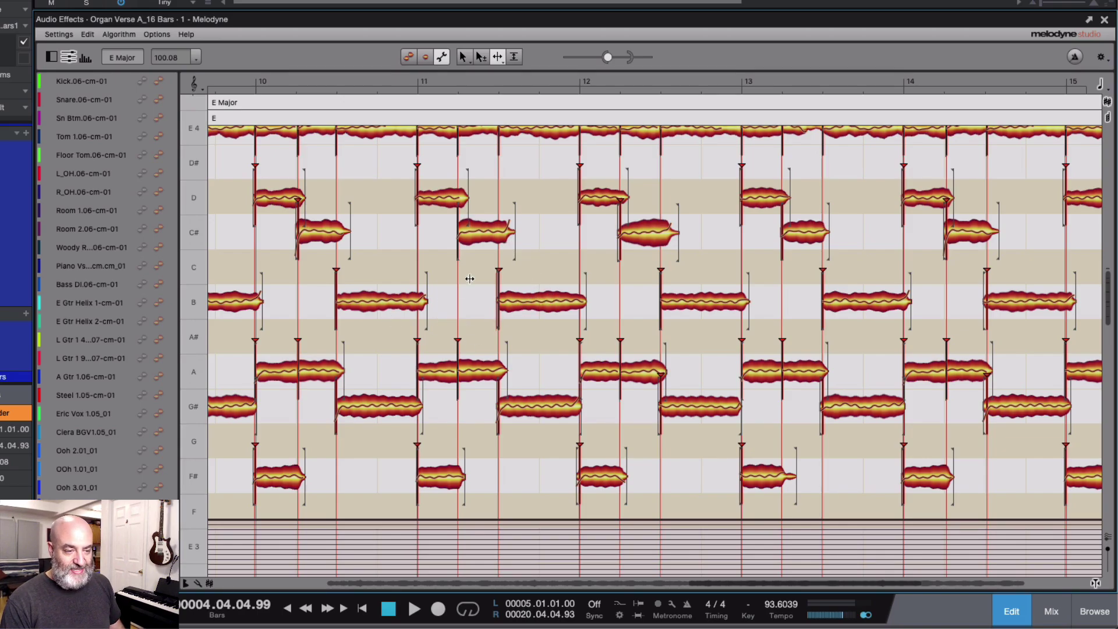
scroll(487, 258, up, 1)
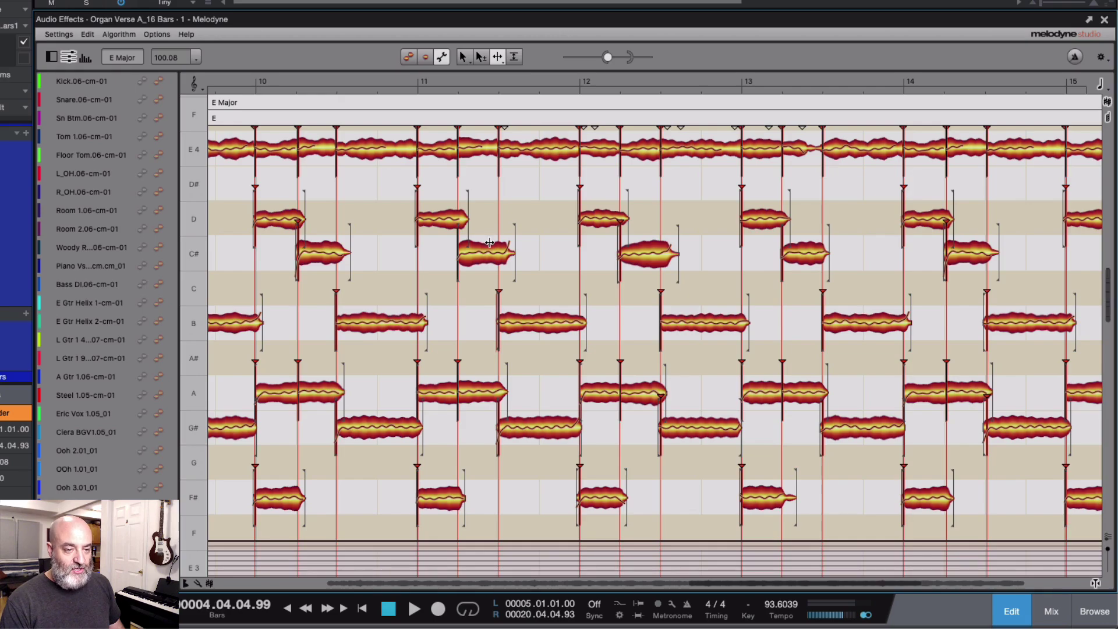
scroll(489, 243, up, 2)
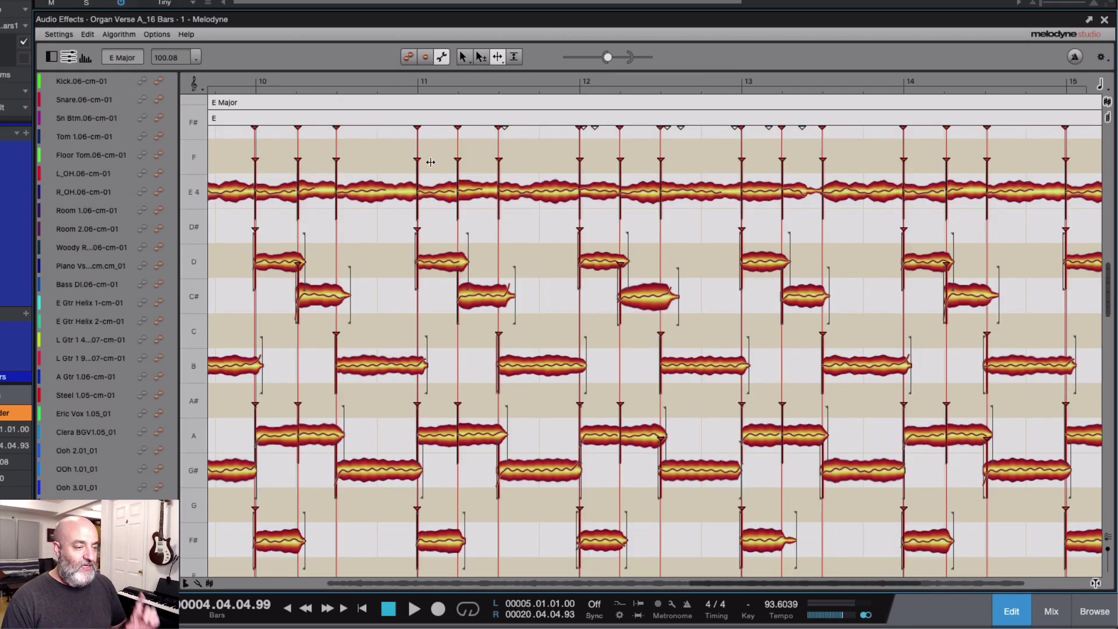
click(410, 57)
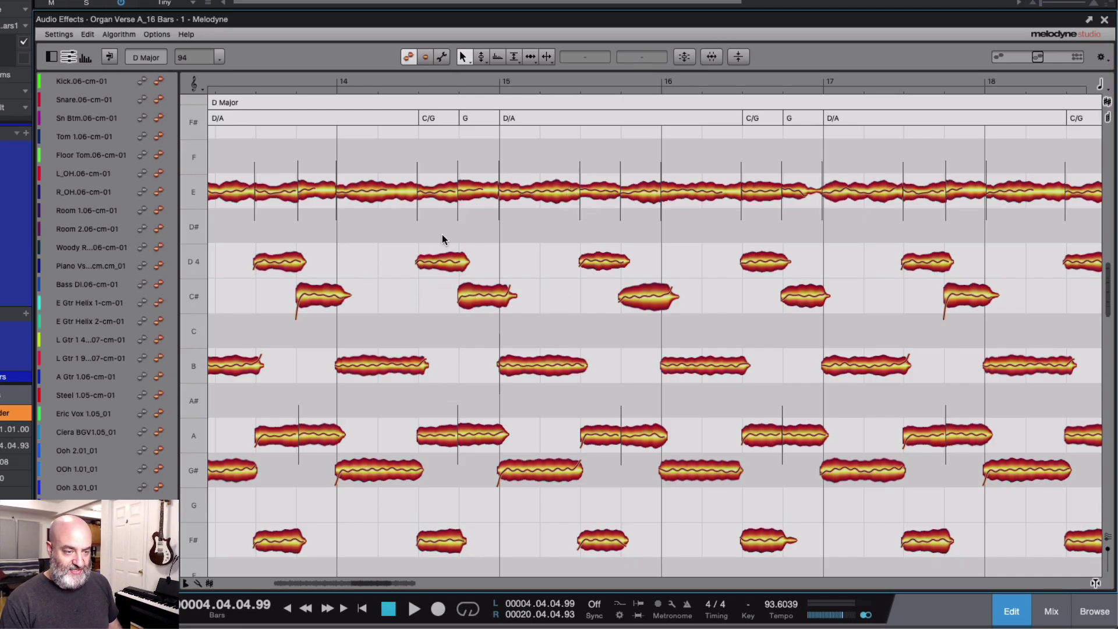
drag(459, 264, 359, 223)
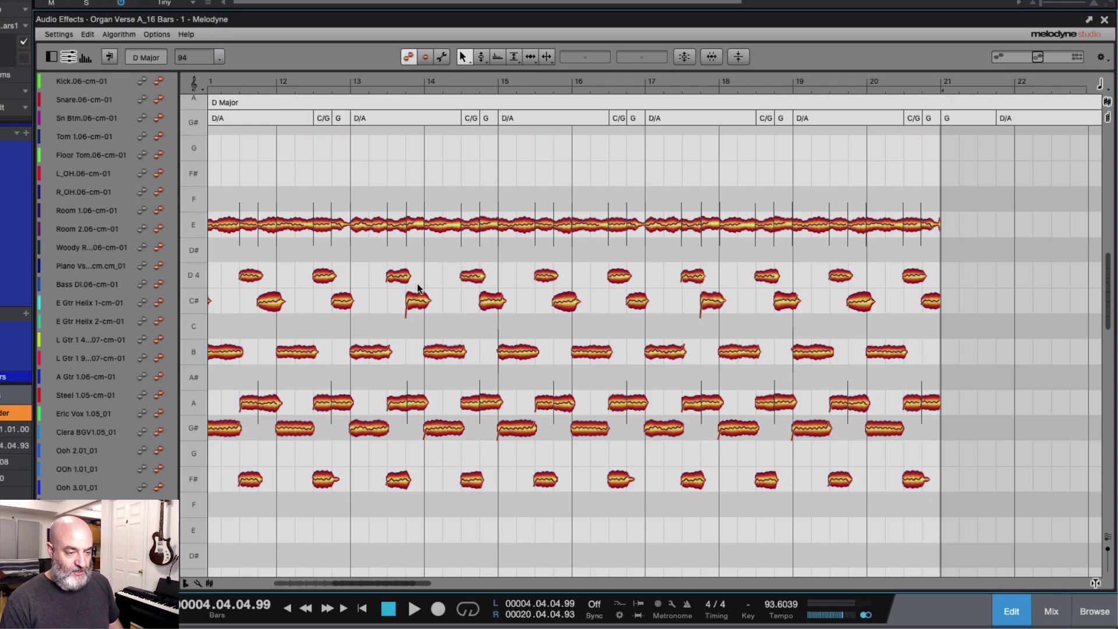
scroll(414, 300, left, 3)
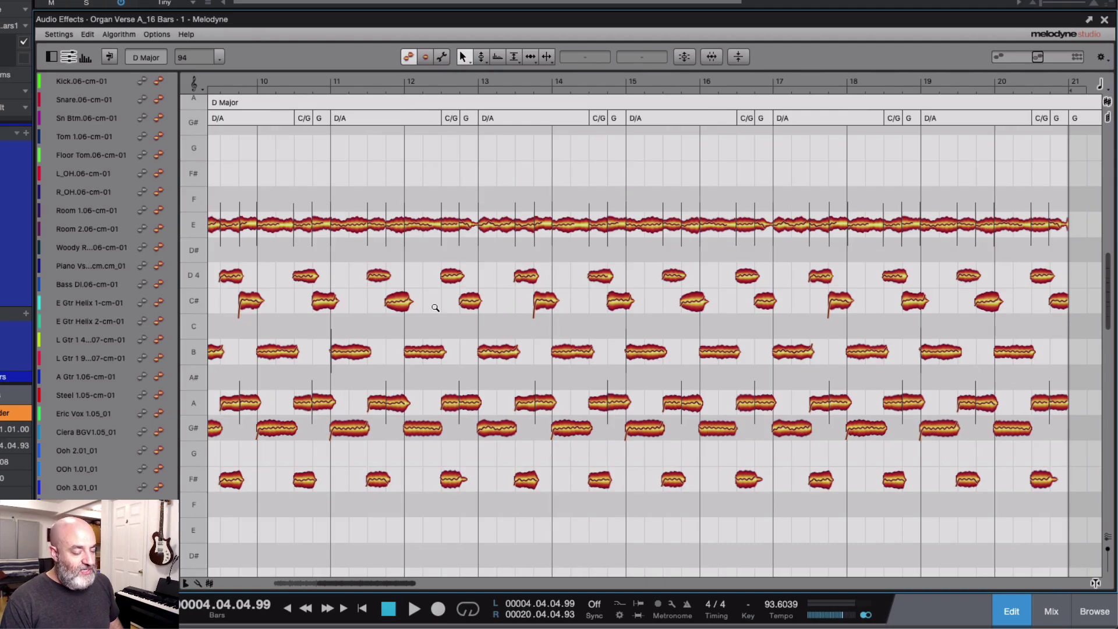
drag(436, 308, 398, 310)
scroll(398, 309, left, 3)
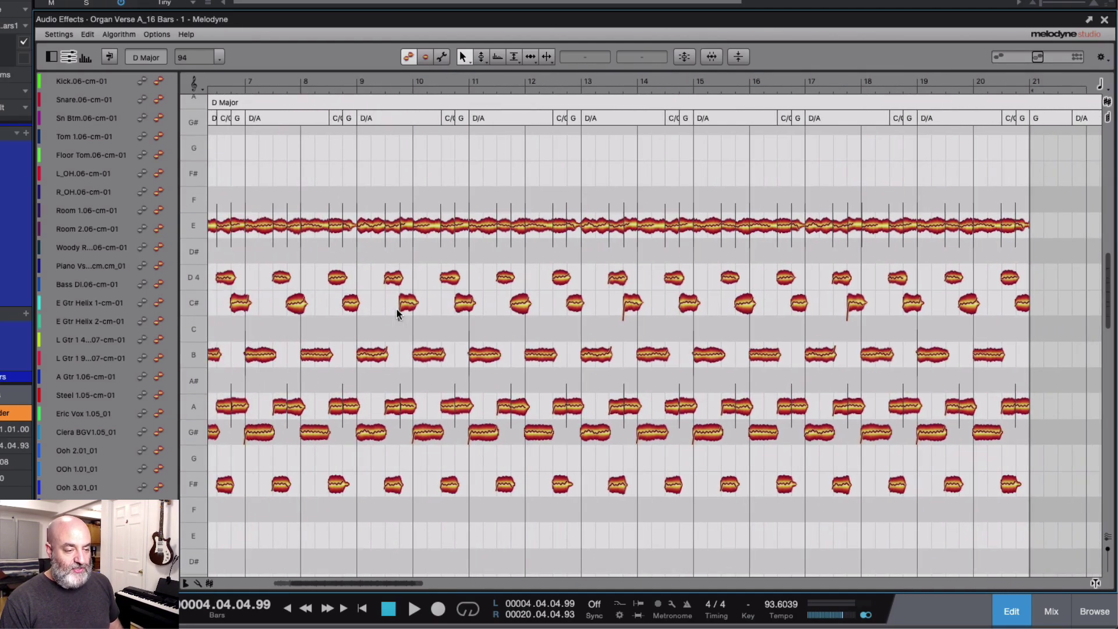
scroll(391, 311, left, 2)
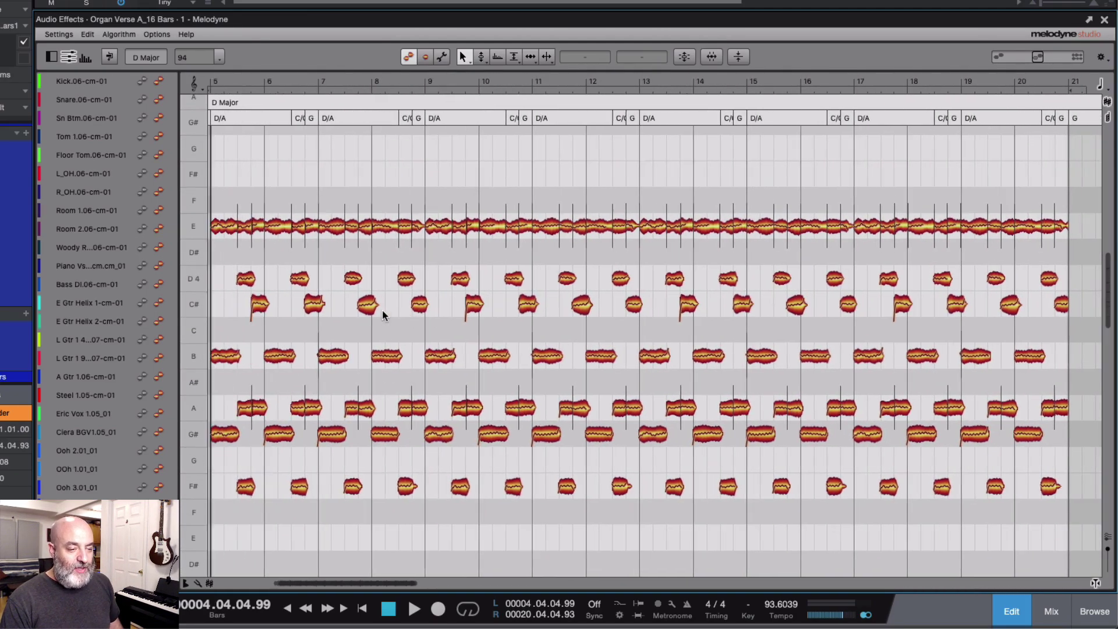
scroll(383, 315, left, 1)
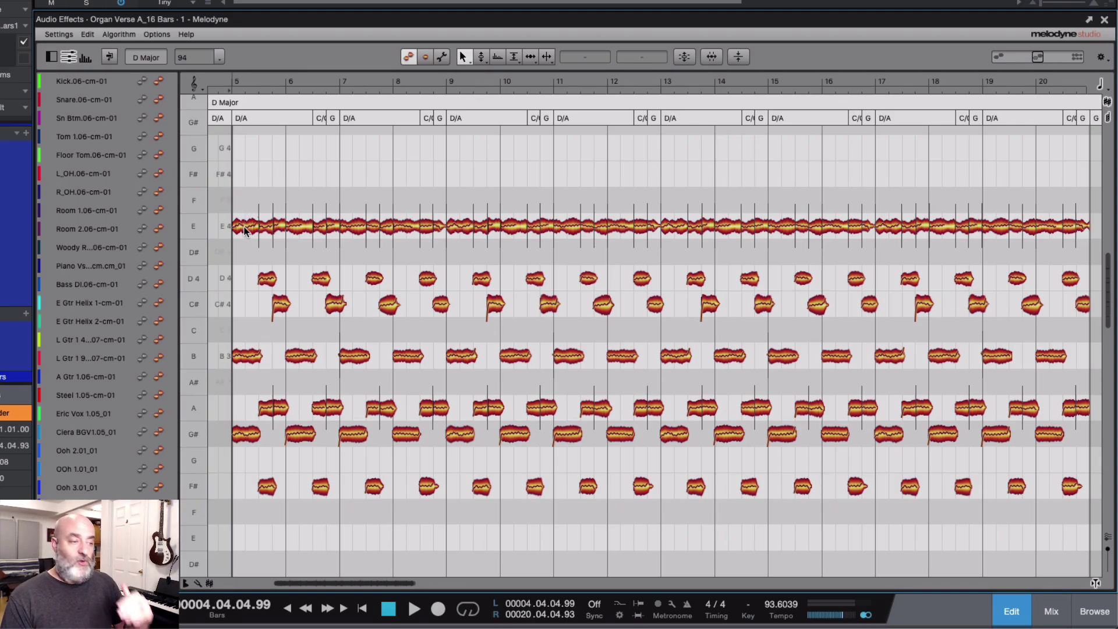
Switch the pitch grid background to Keyboard to compare it and return it to Key.
click(198, 92)
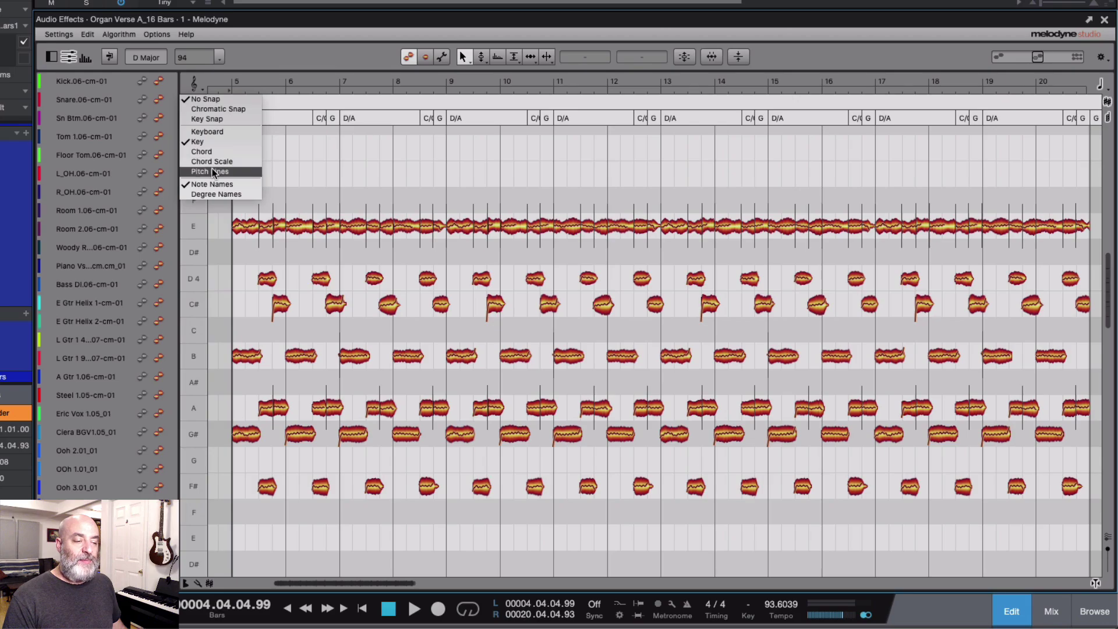
click(212, 134)
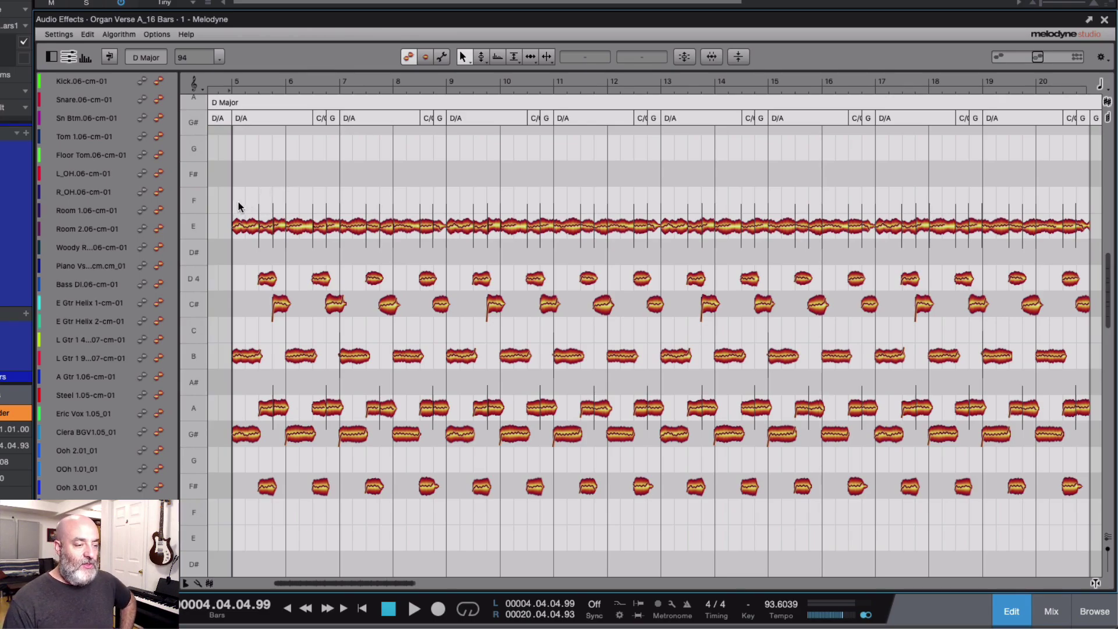
key(ctrl+s)
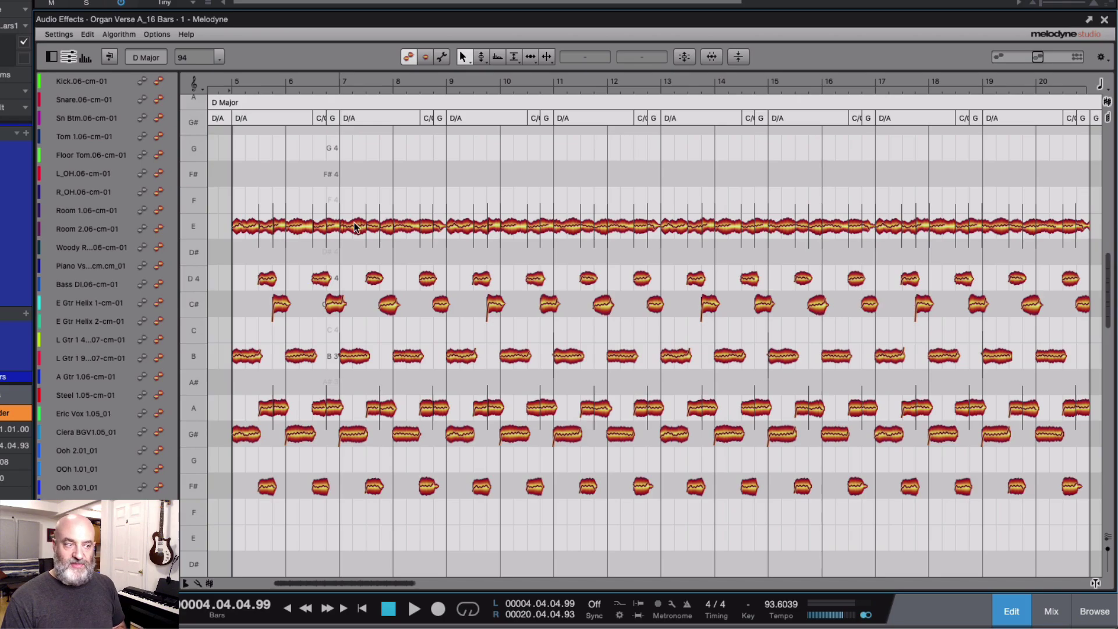
click(198, 83)
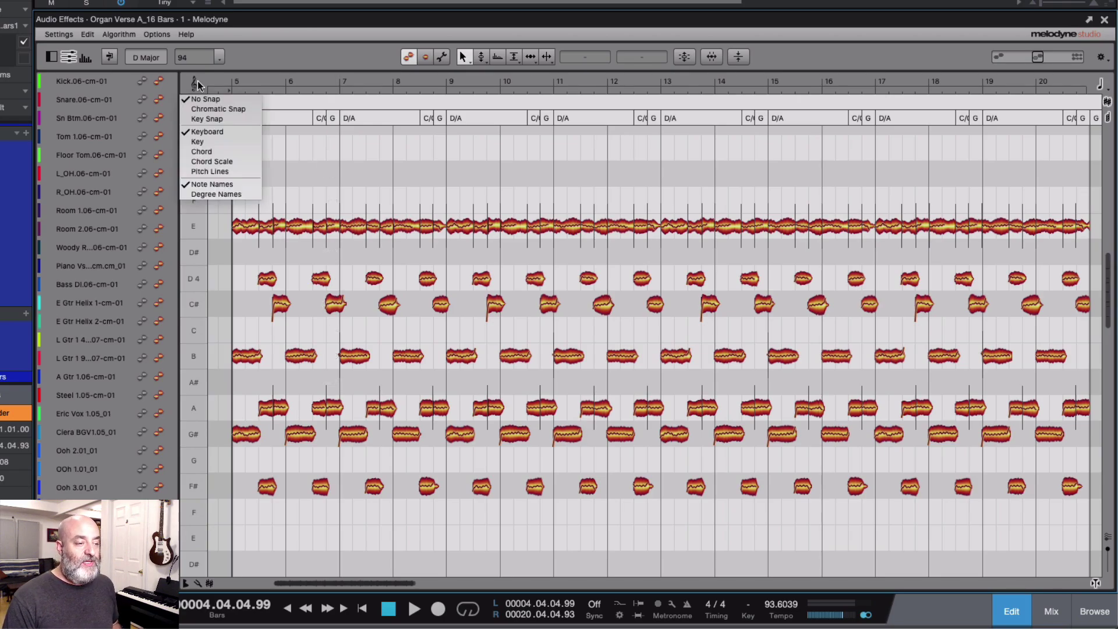
click(197, 143)
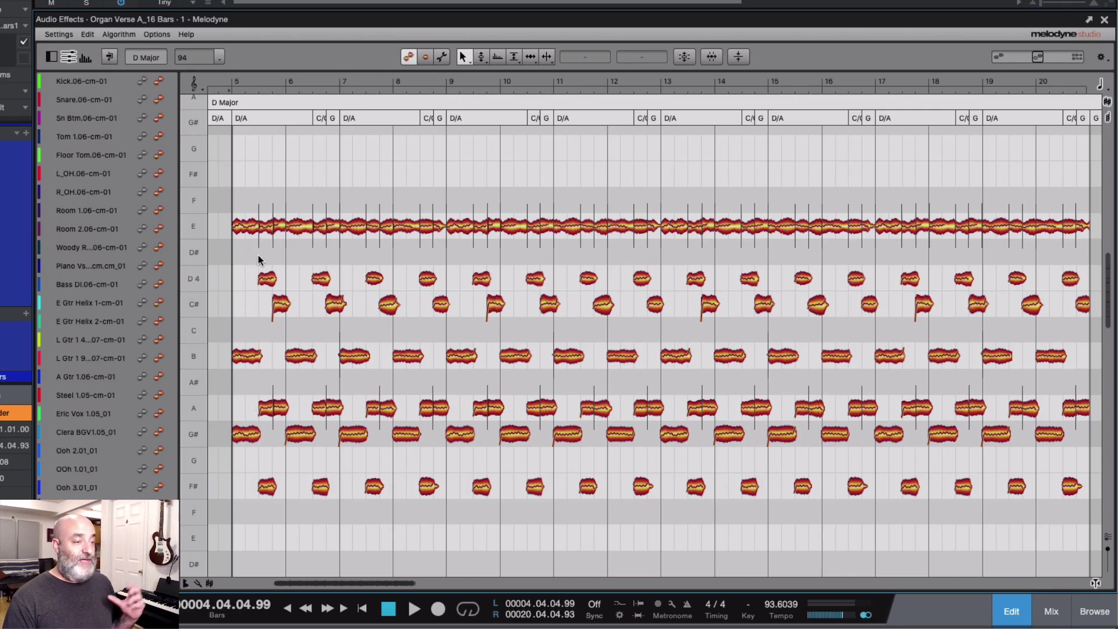
Display the pitch grid background as Chord, Chord Scale and Pitch Lines in turn to compare the options.
click(197, 83)
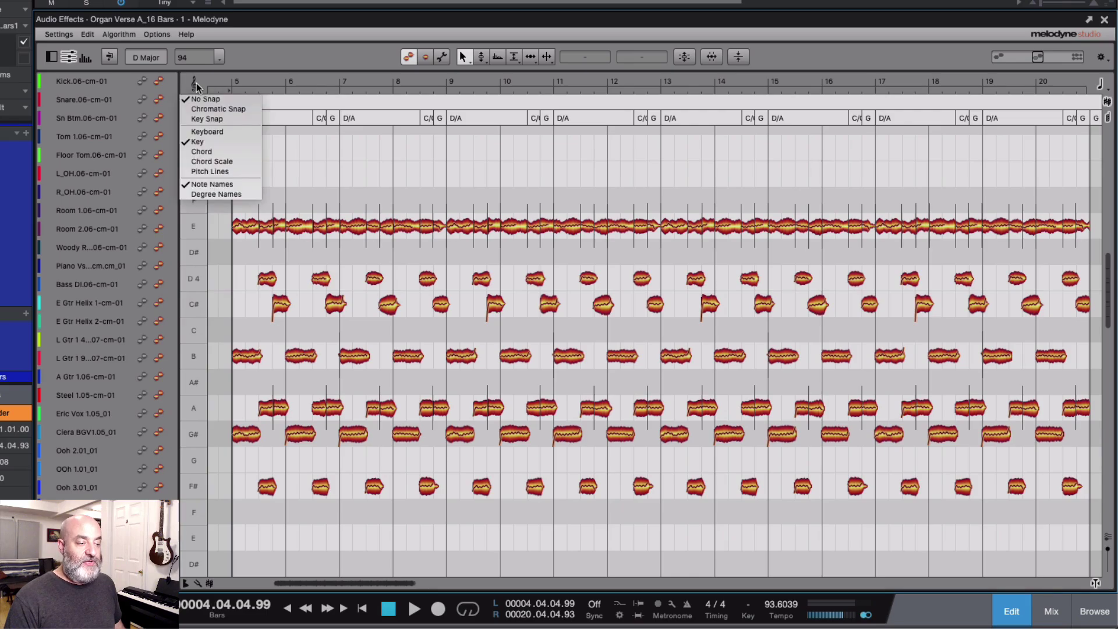
click(200, 152)
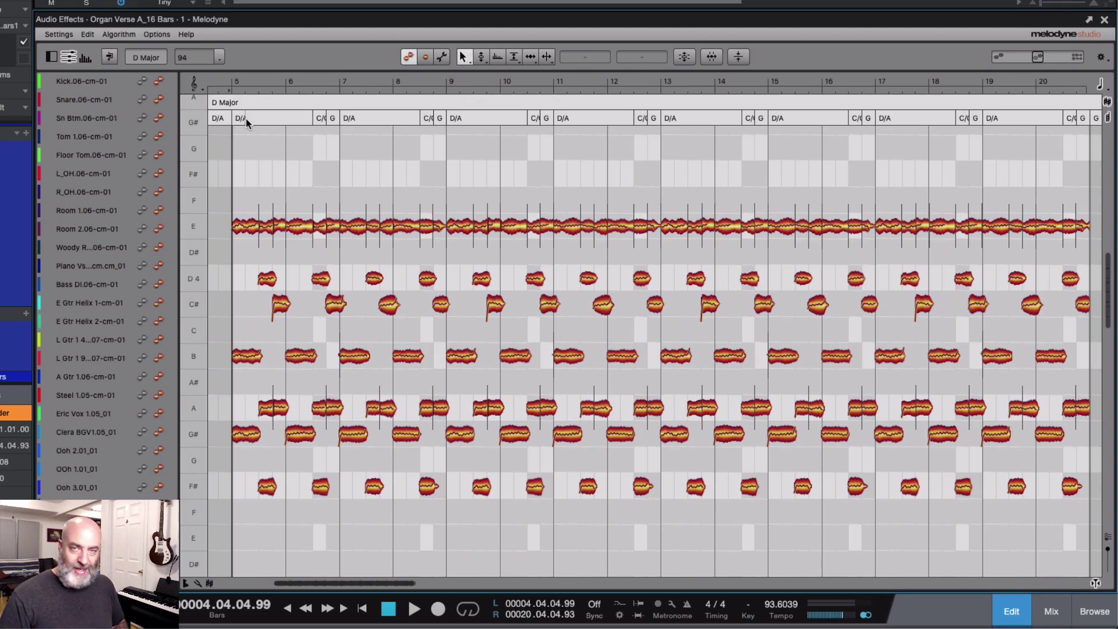
click(195, 86)
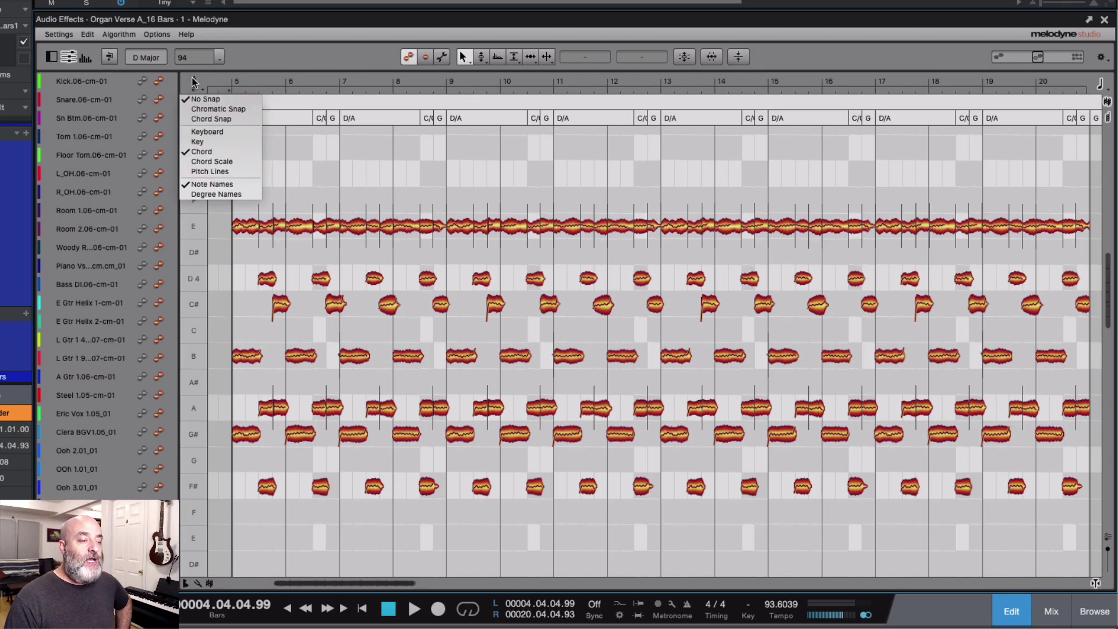
click(194, 158)
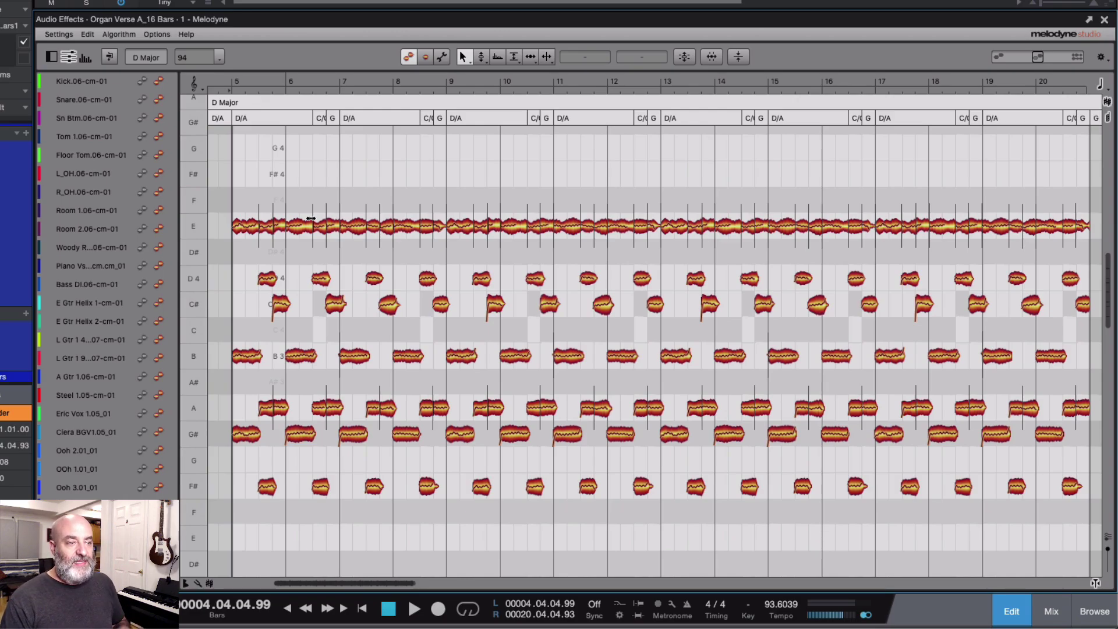
click(197, 90)
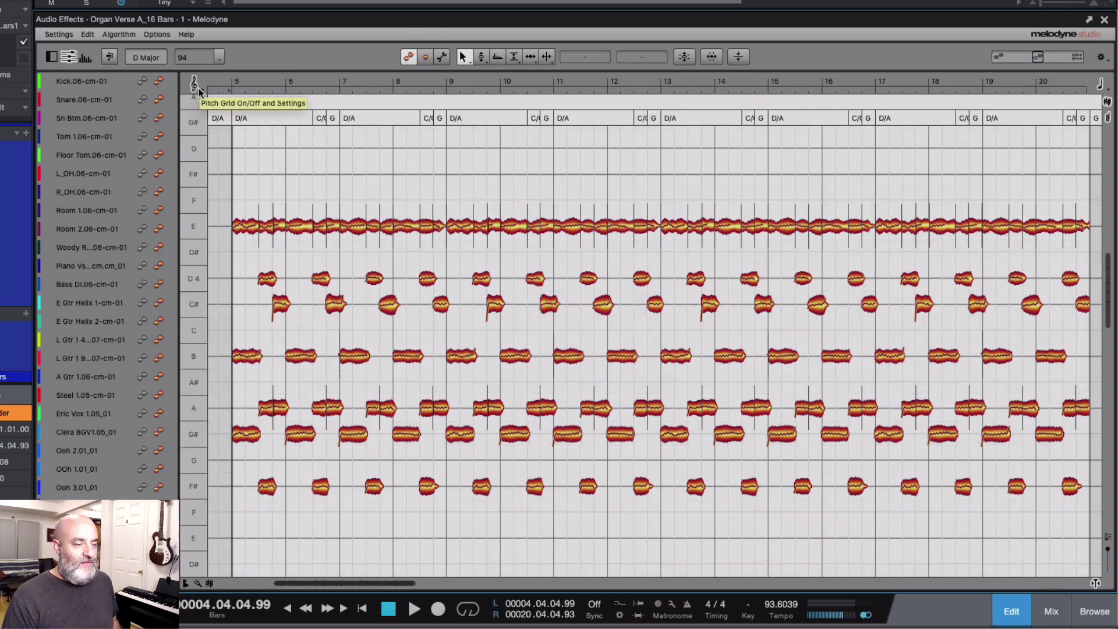
click(193, 86)
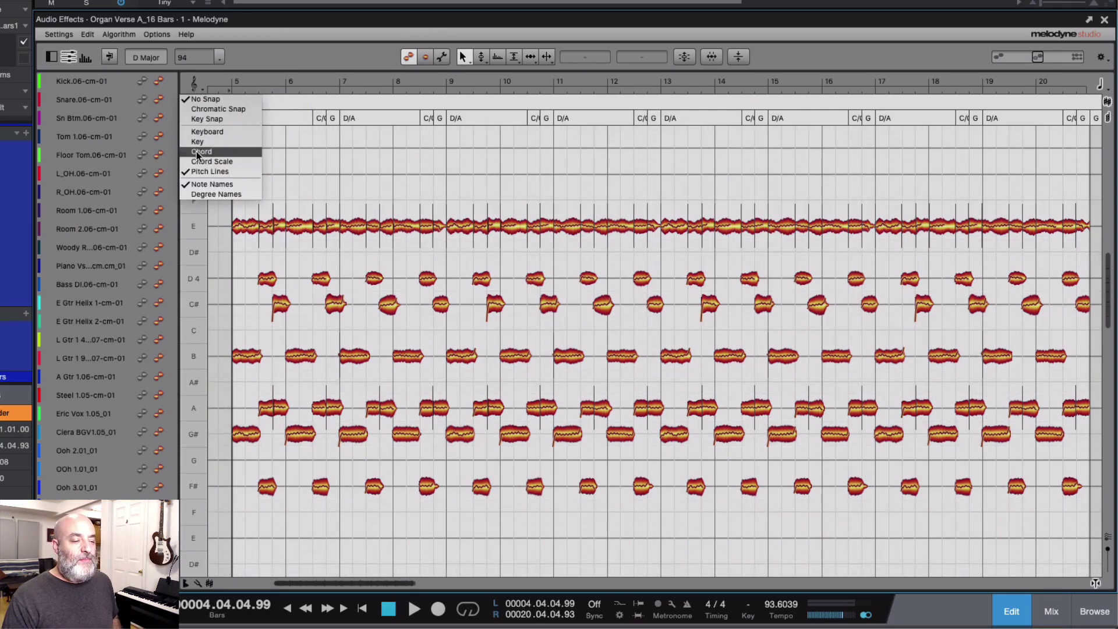
click(197, 171)
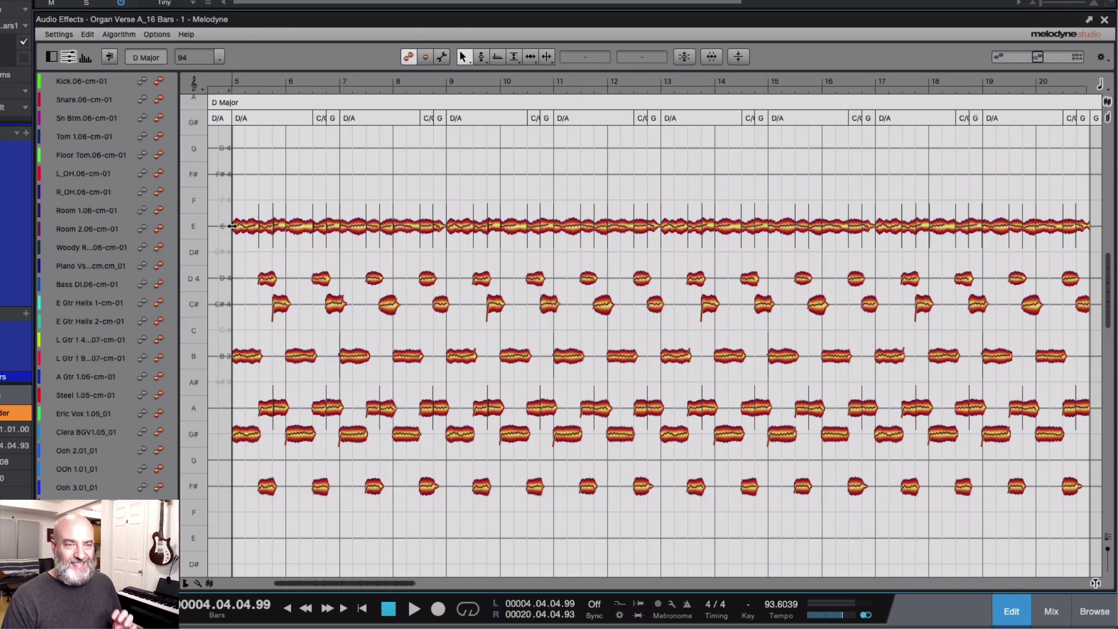
Set the pitch grid background to Chord and activate the Pitch tool.
click(197, 89)
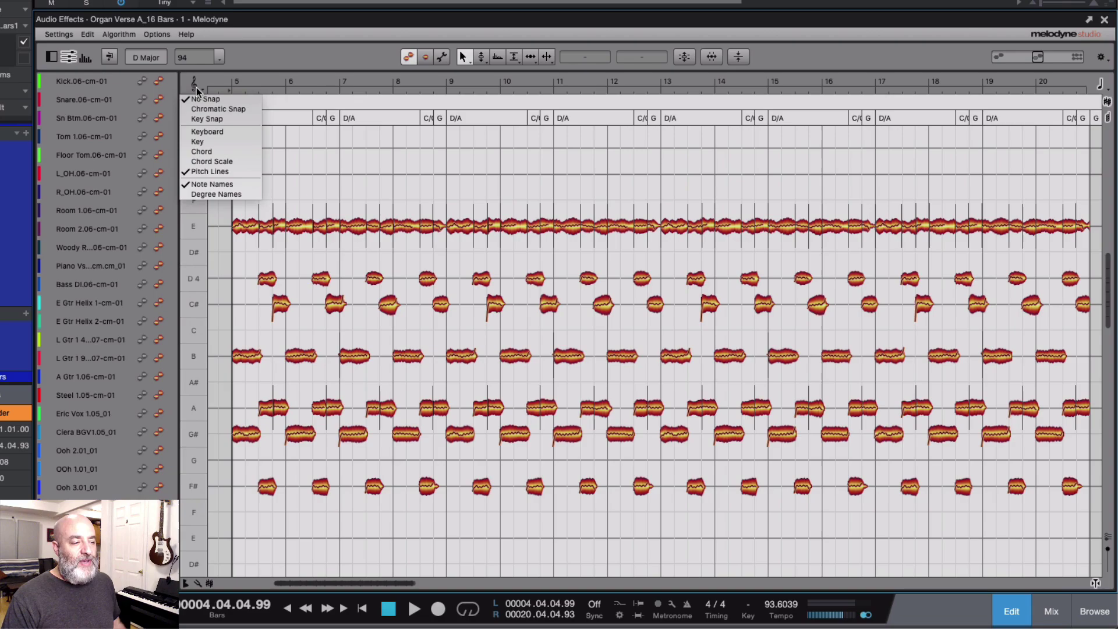
click(198, 146)
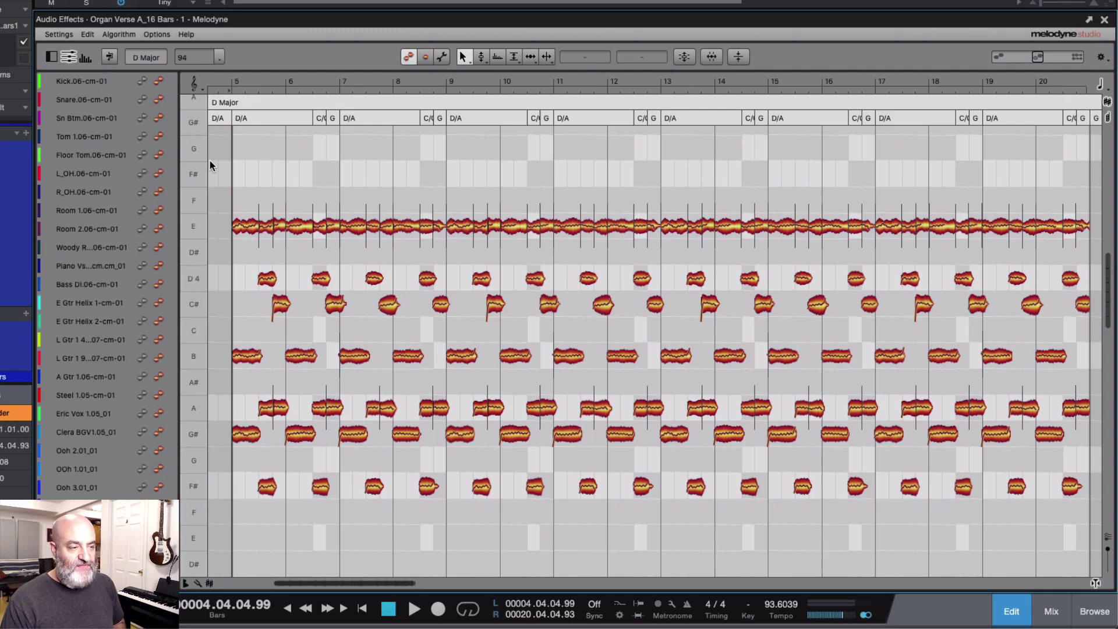
click(197, 90)
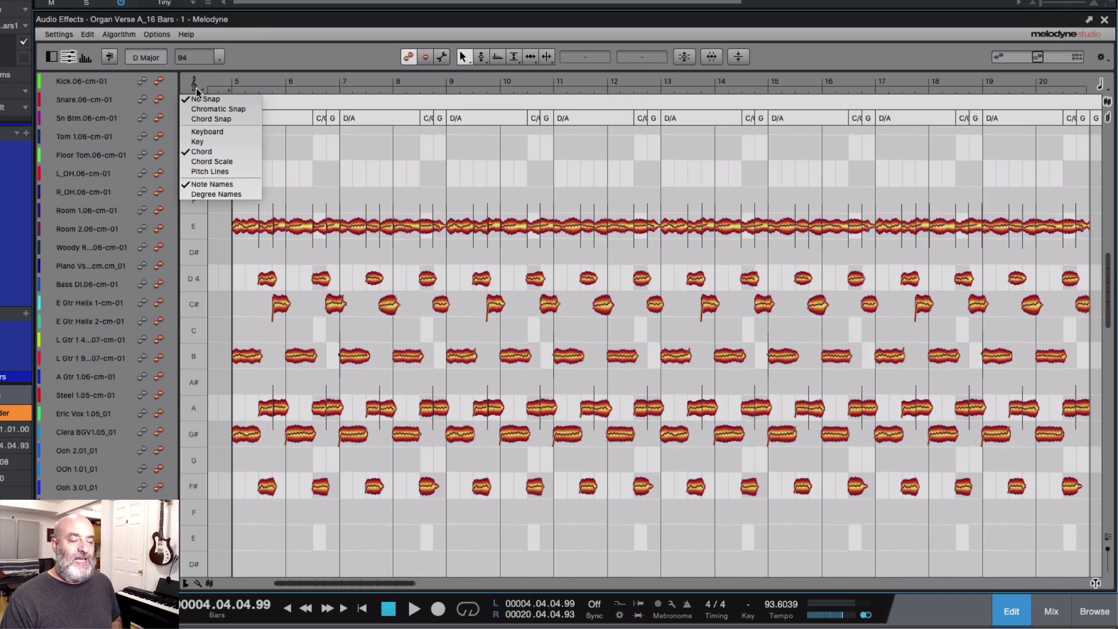
click(195, 90)
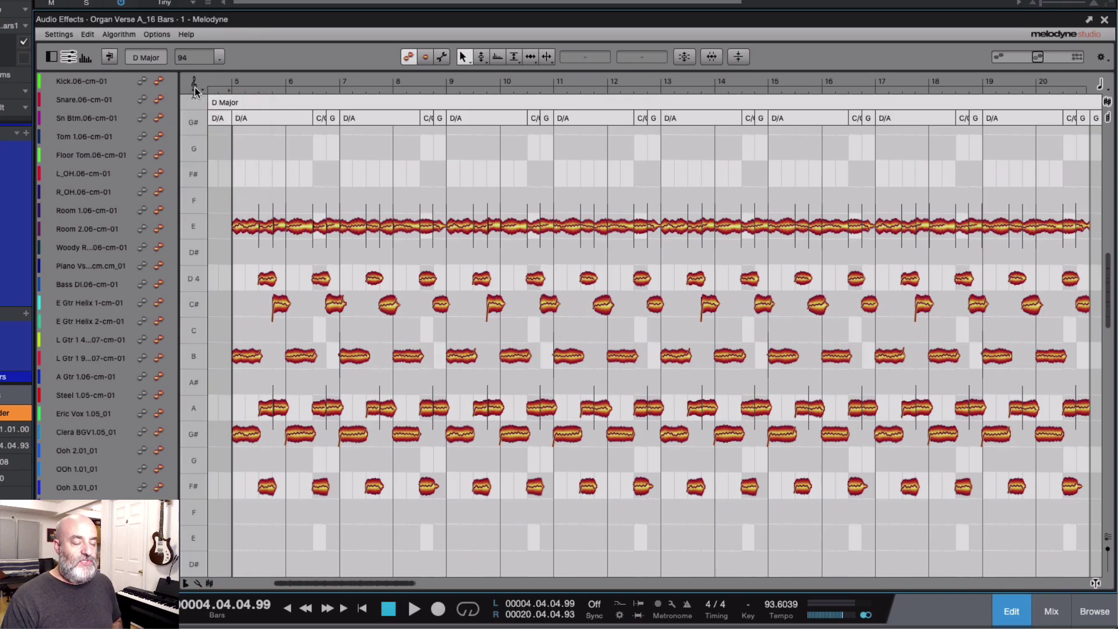
right_click(239, 165)
click(263, 164)
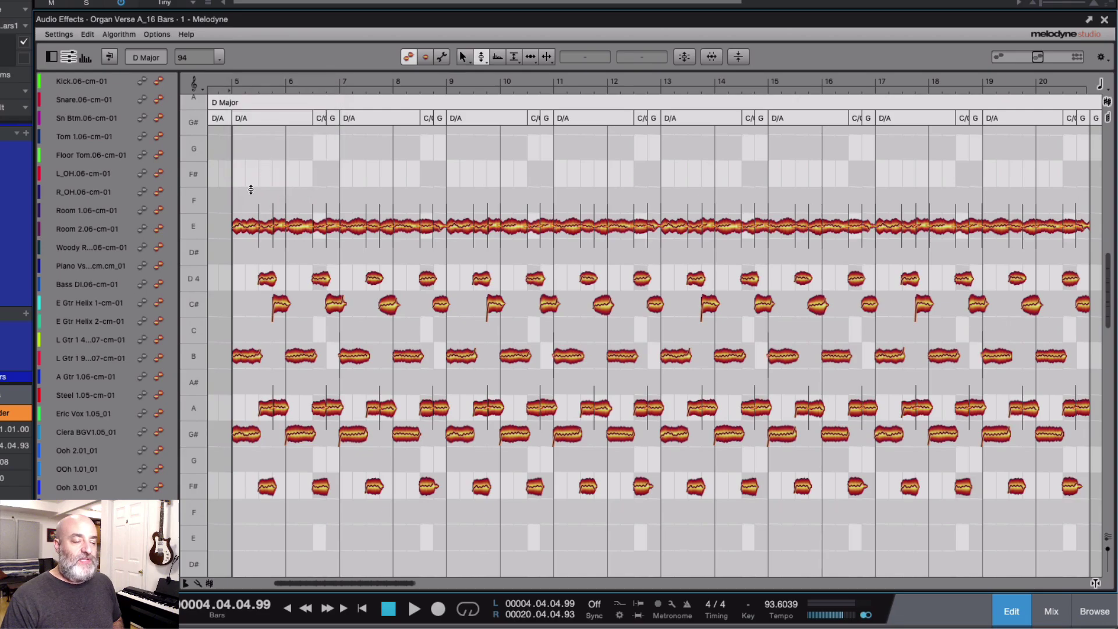
Lower the first E4 note by about 30 cents with No Snap active and reset it to its exact pitch.
click(246, 225)
drag(245, 225, 248, 231)
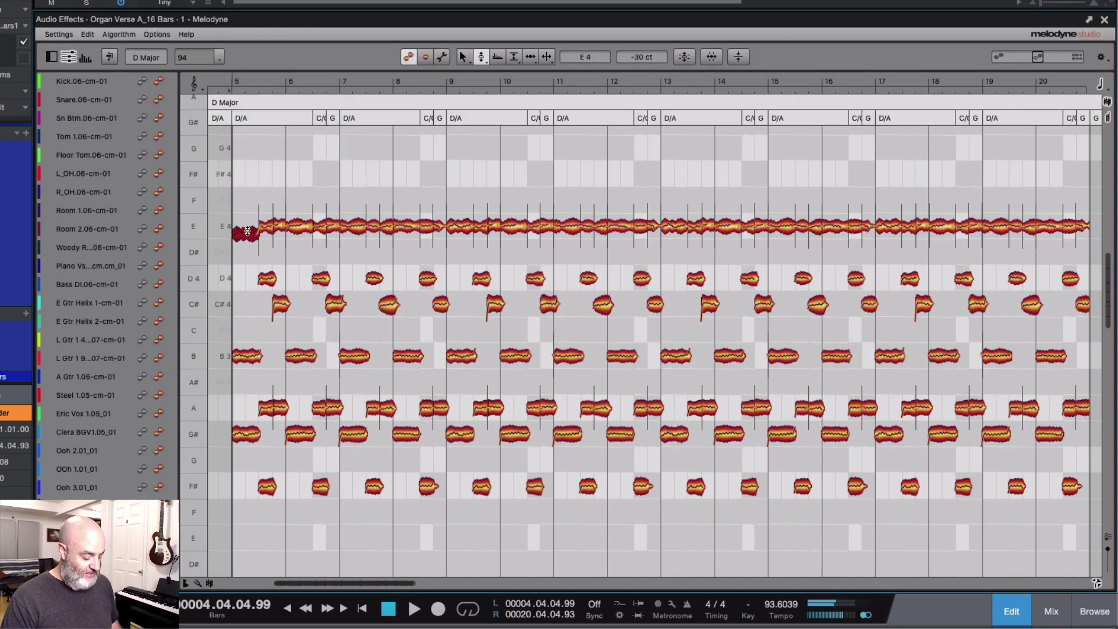
double_click(247, 231)
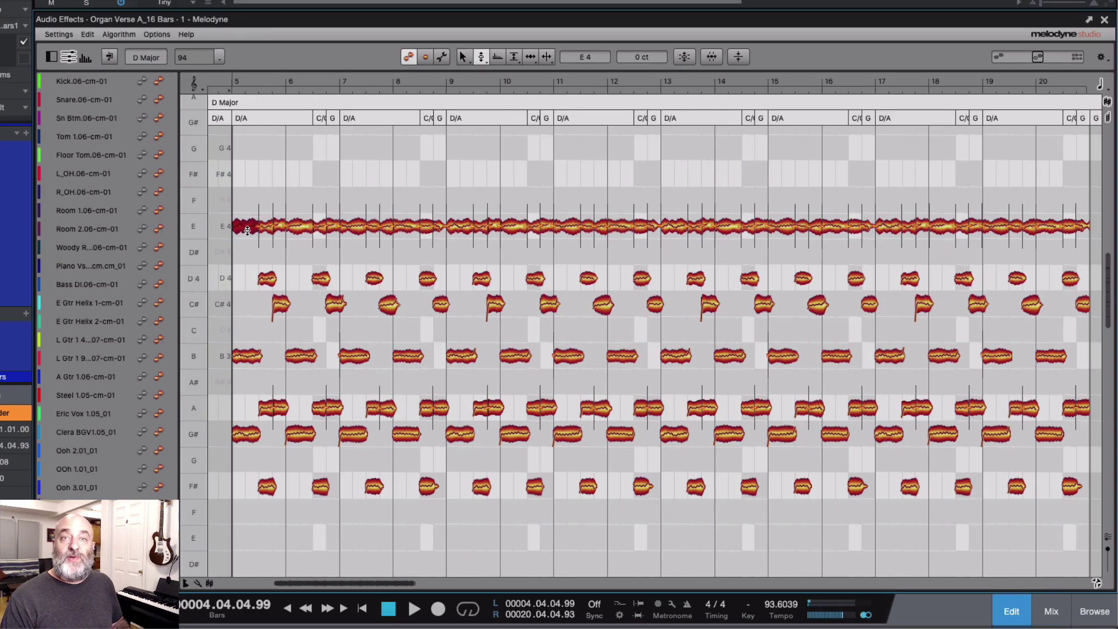
Try moving the first E4 note by semitones to D#4 and F4 with Chromatic Snap and undo the moves.
click(195, 86)
click(221, 108)
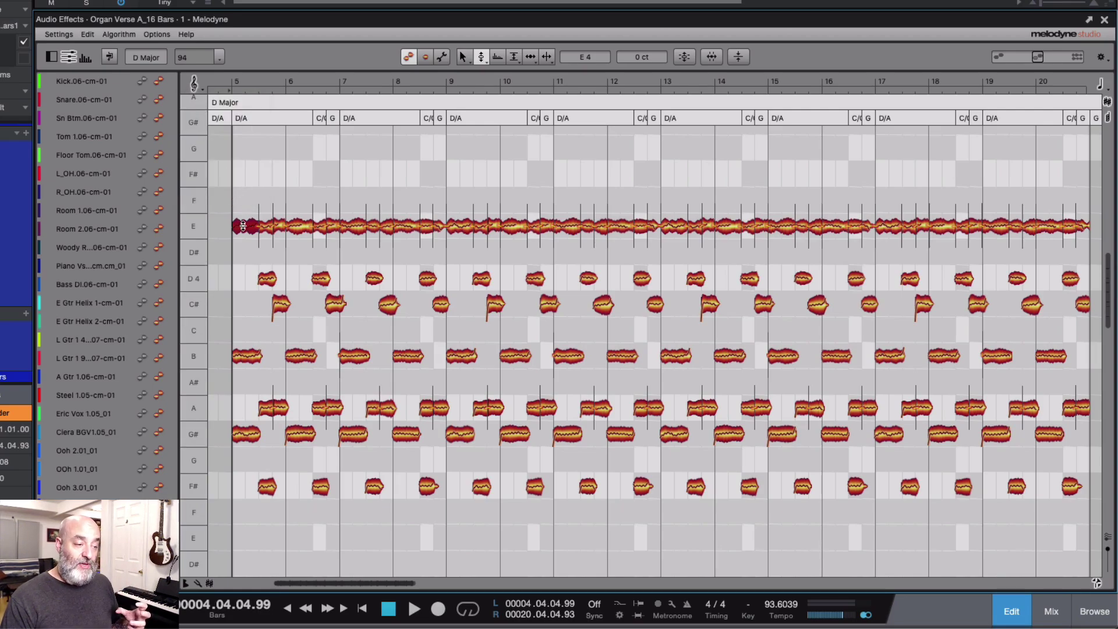
drag(242, 226, 249, 251)
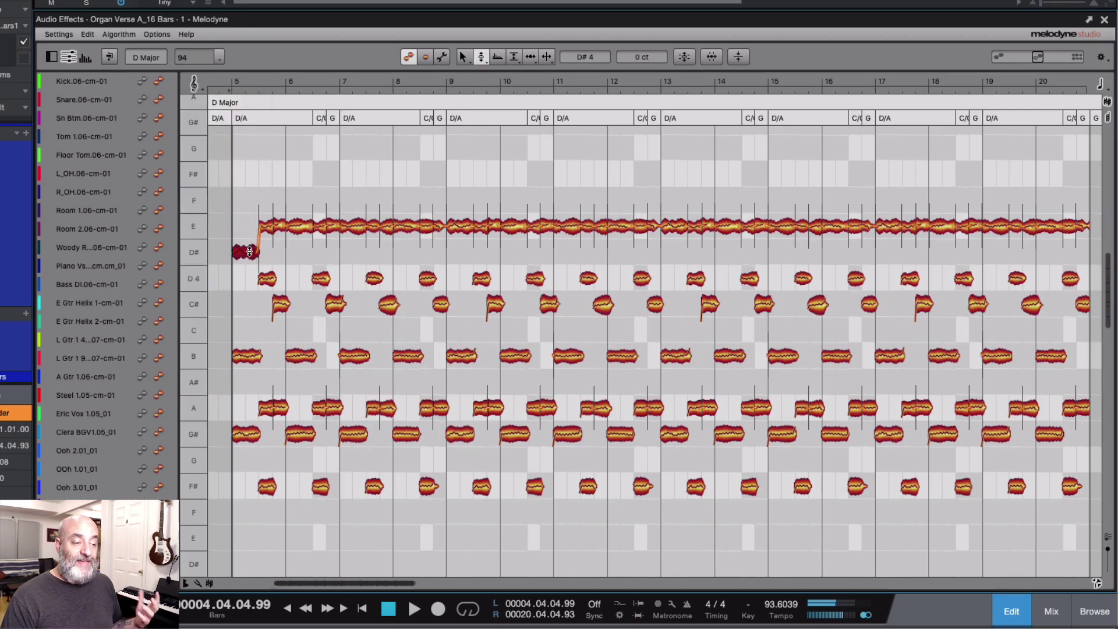
key(ctrl+z)
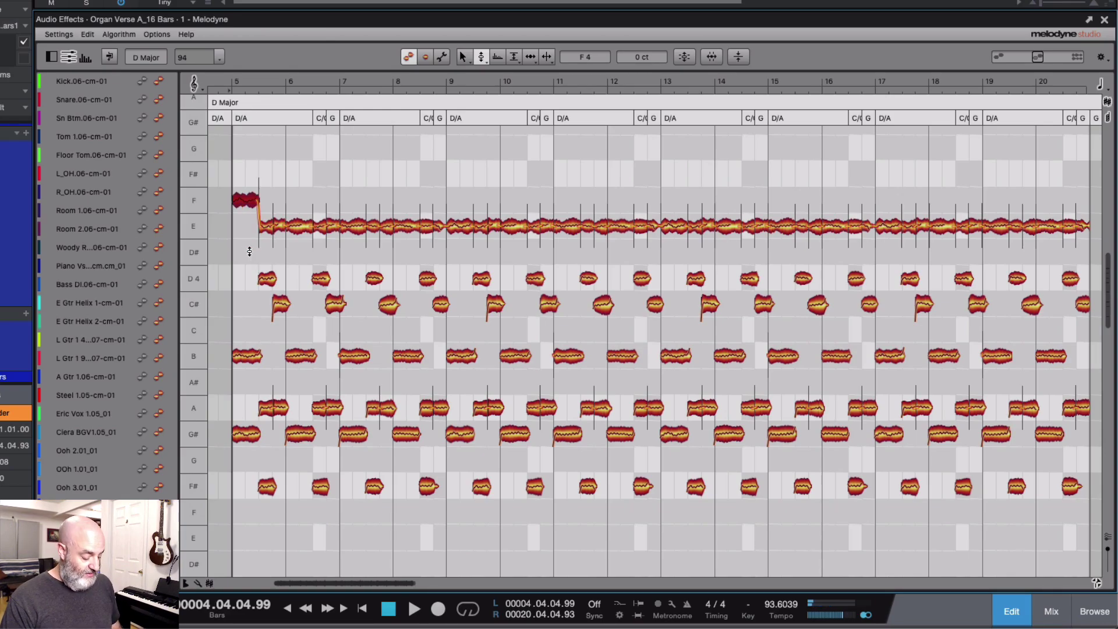
key(ctrl+z)
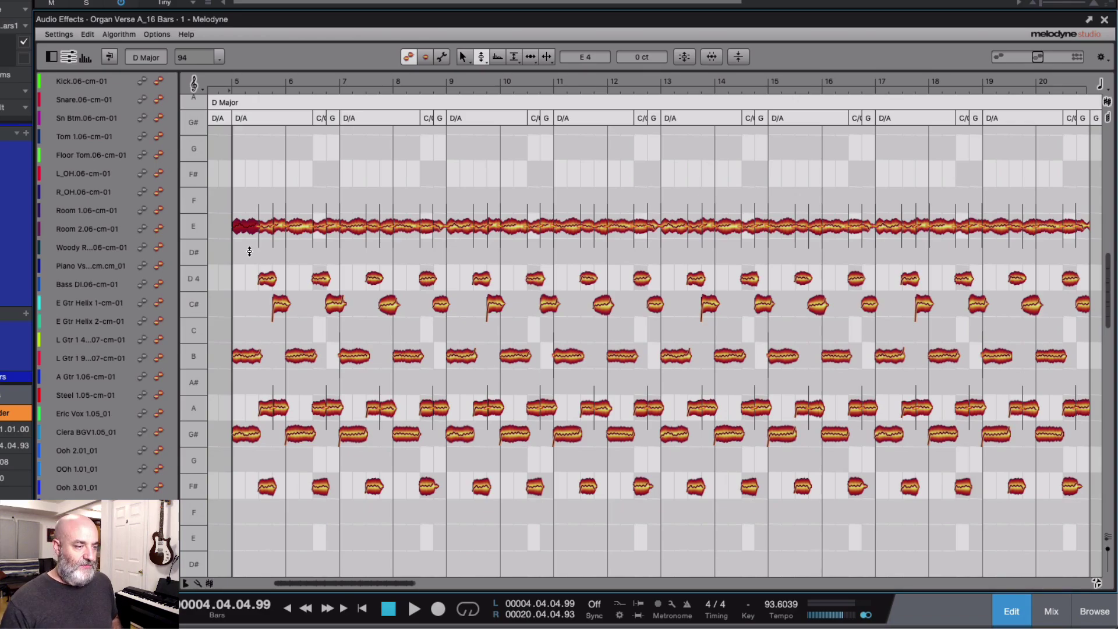
Turn on Chord Snap for the pitch grid and select all the notes of the organ loop.
click(196, 85)
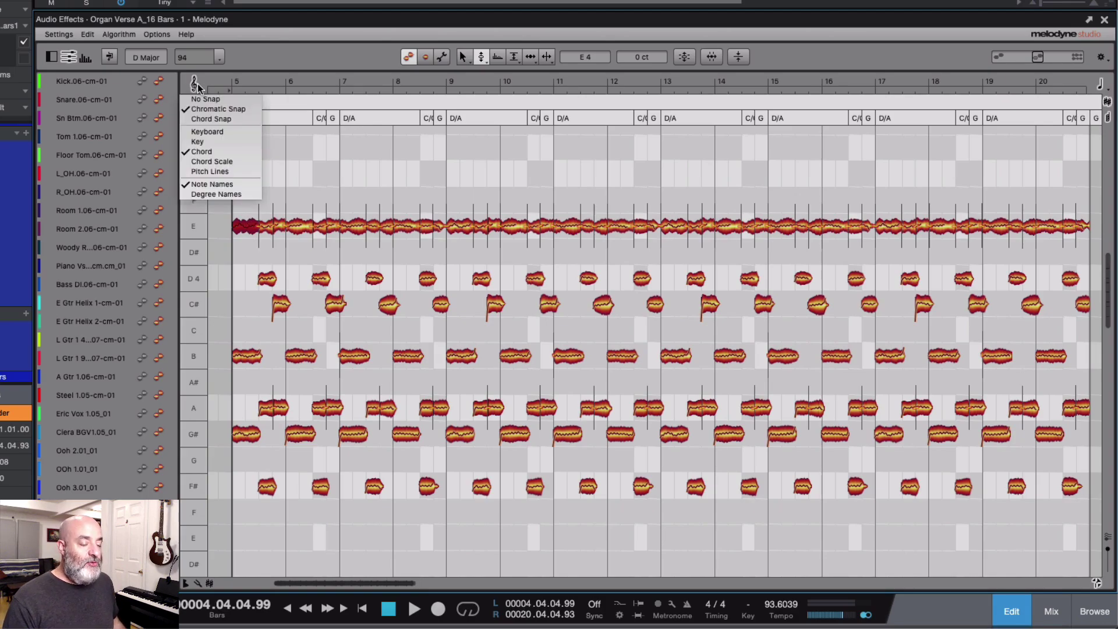
click(196, 119)
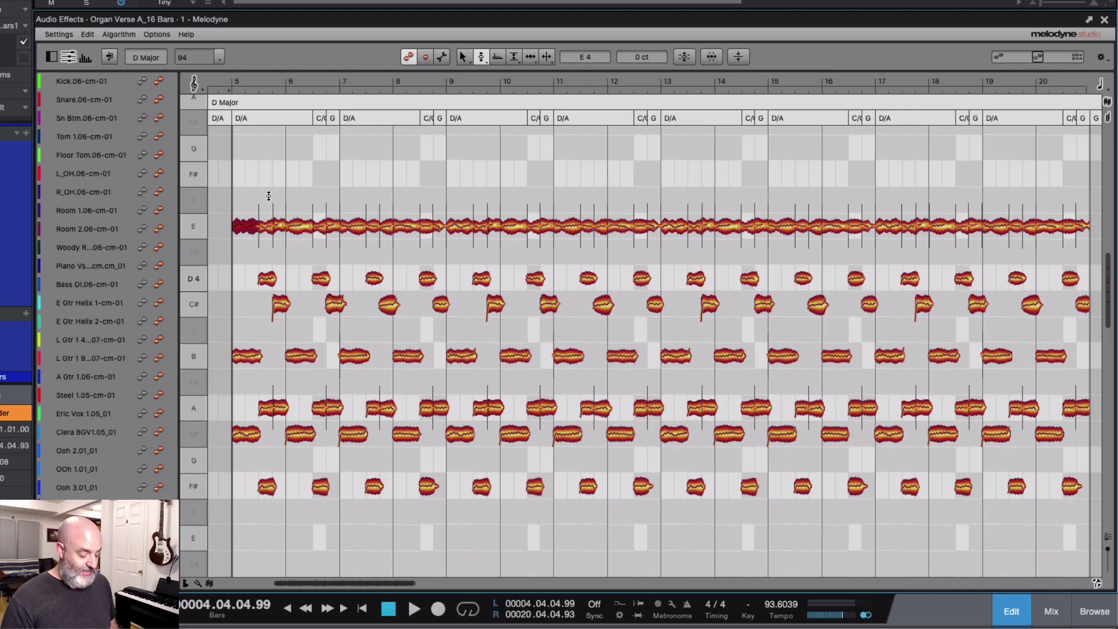
drag(352, 193, 323, 193)
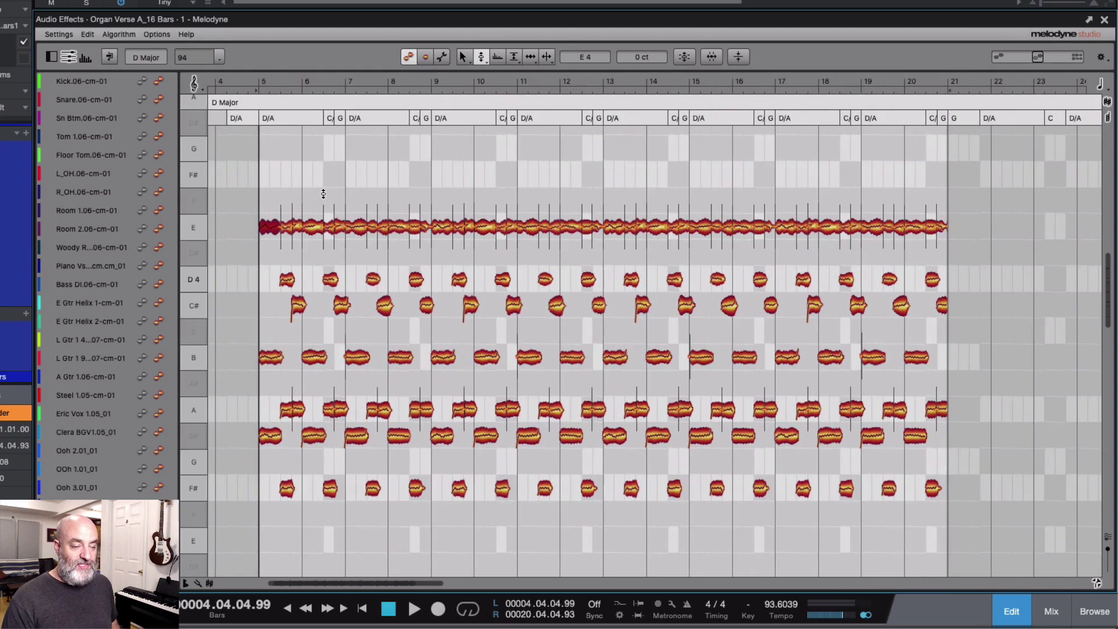
click(300, 182)
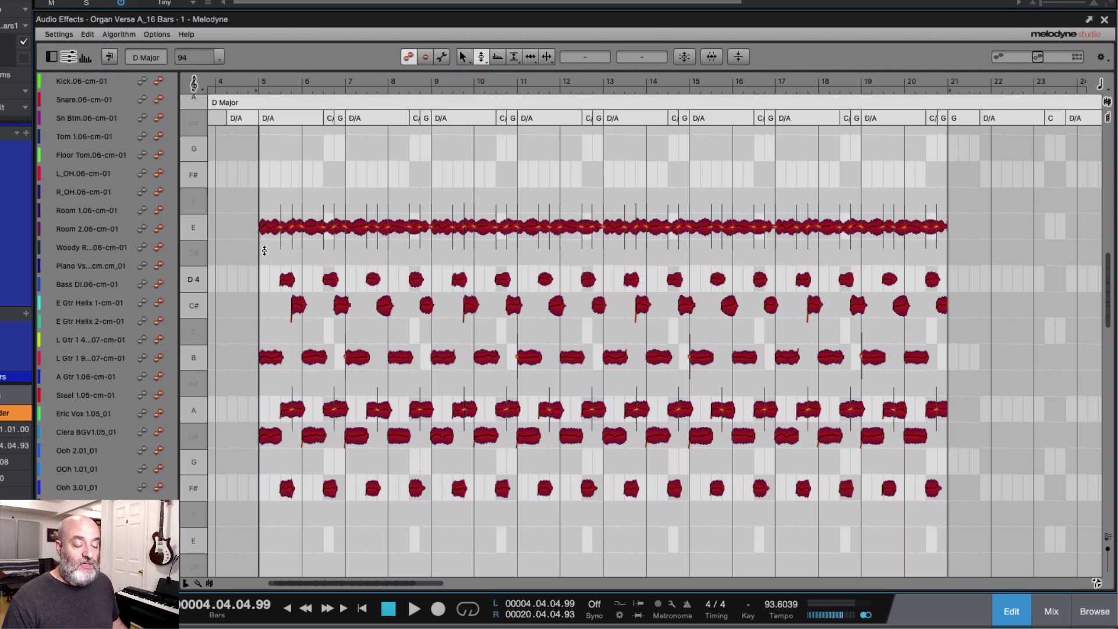
Try moving all the selected notes down so the first E4 note lands on D4, and play the result.
drag(272, 232, 270, 277)
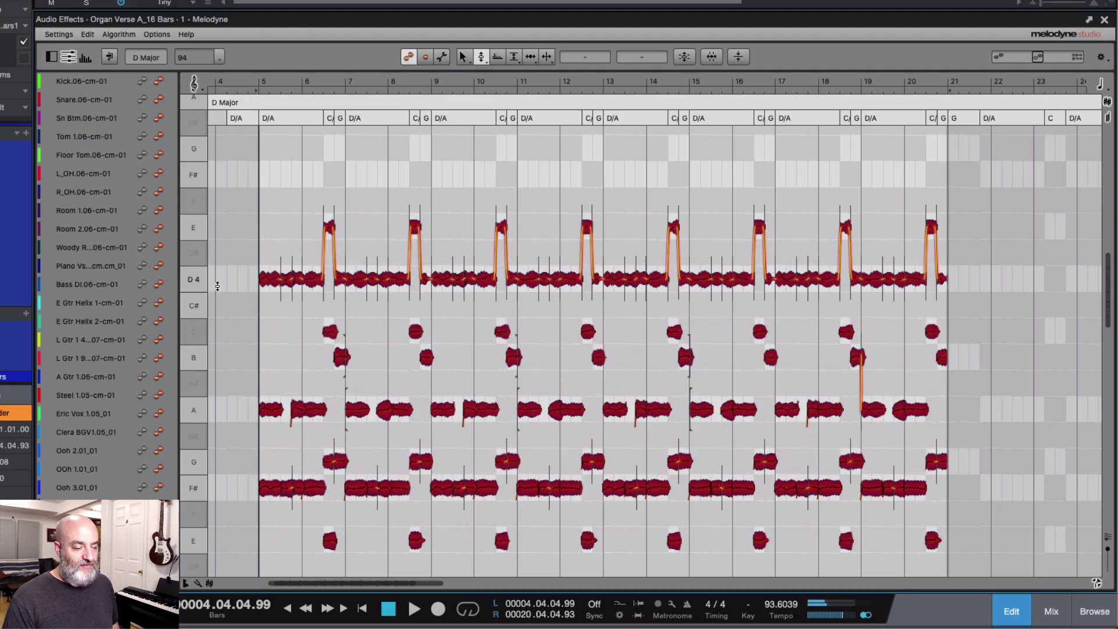
key(space)
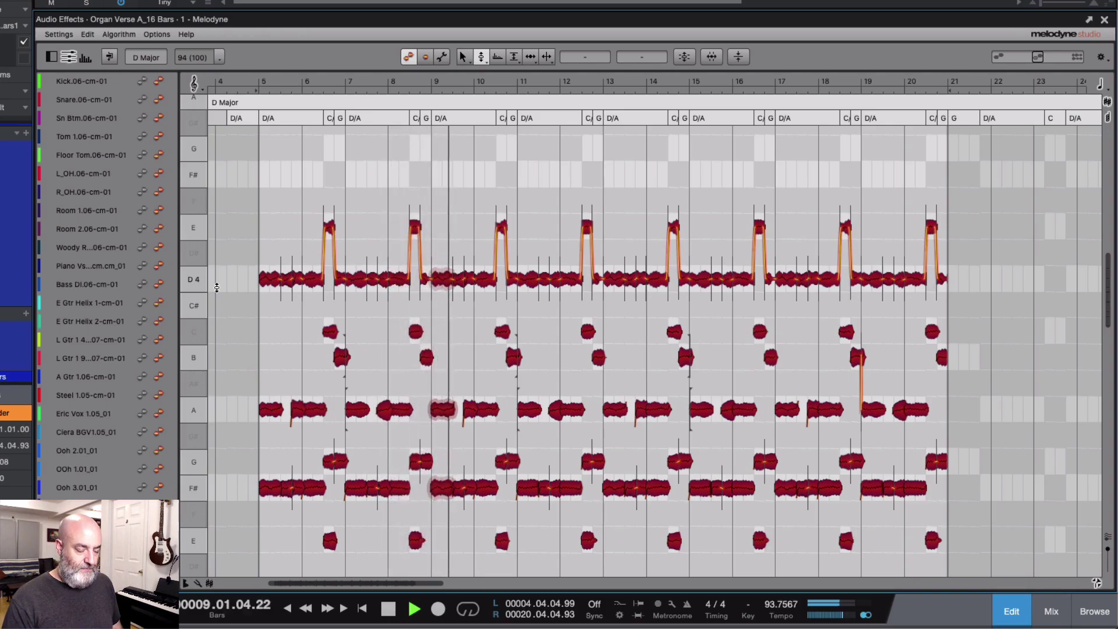
key(space)
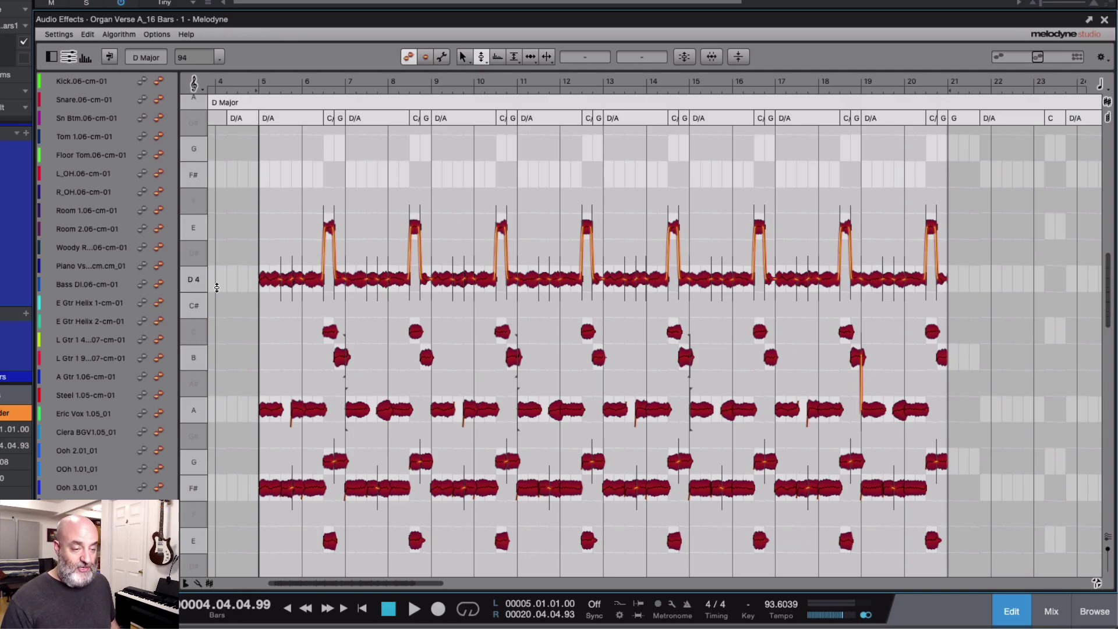
Restore the original pitch centers of all the selected notes.
right_click(278, 282)
mouse_move(315, 201)
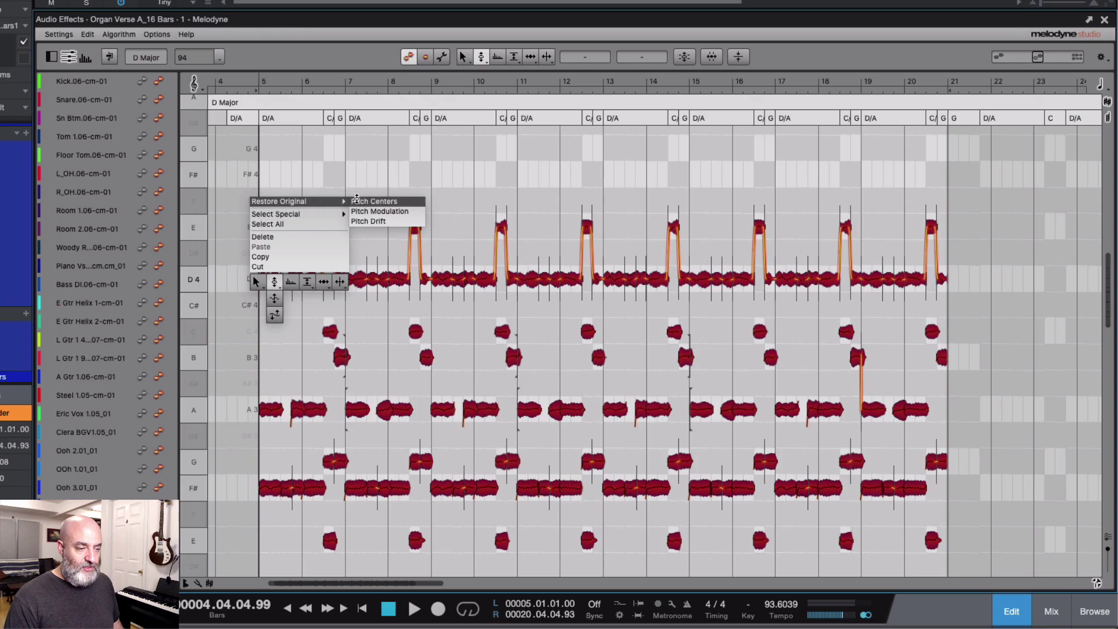
click(357, 201)
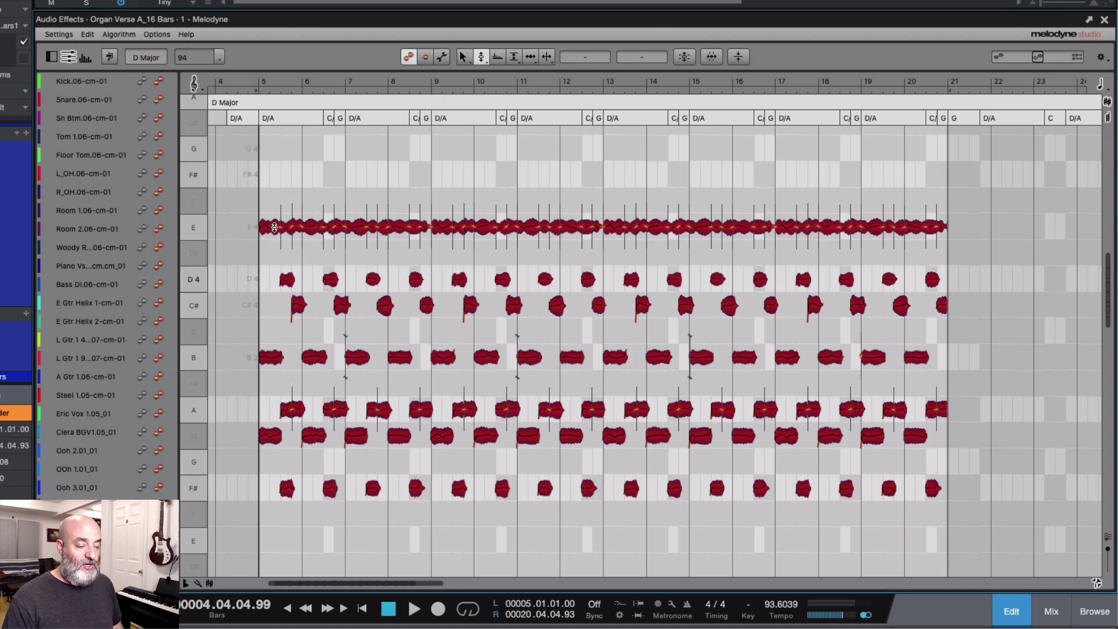
Snap all the selected notes to the nearest tones of the chord track and play the loop from bar 5.
key(ctrl+z)
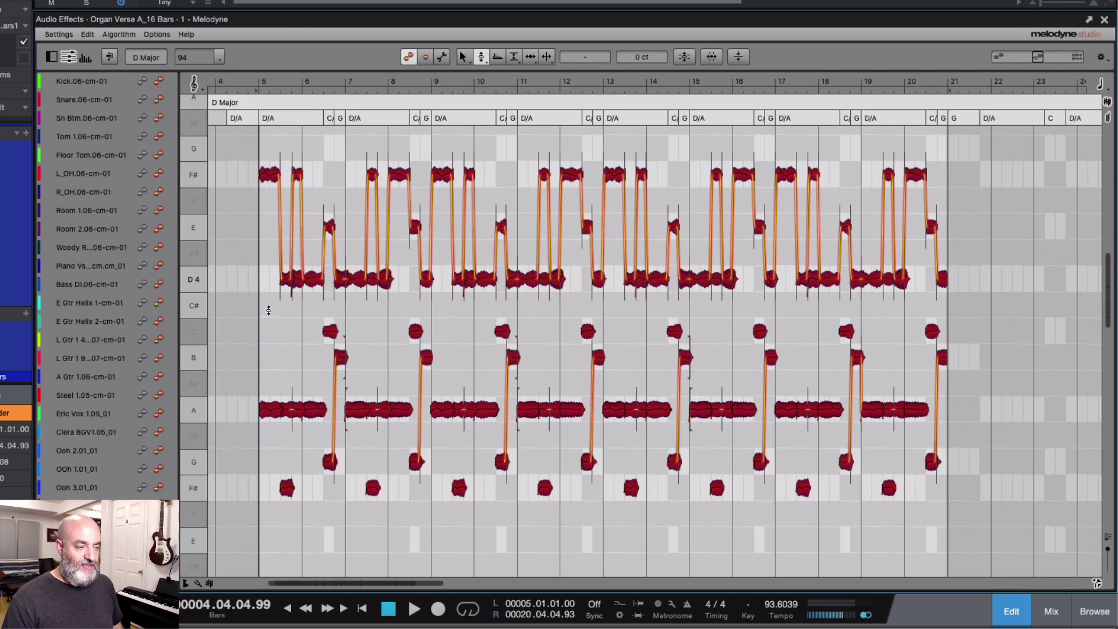
key(space)
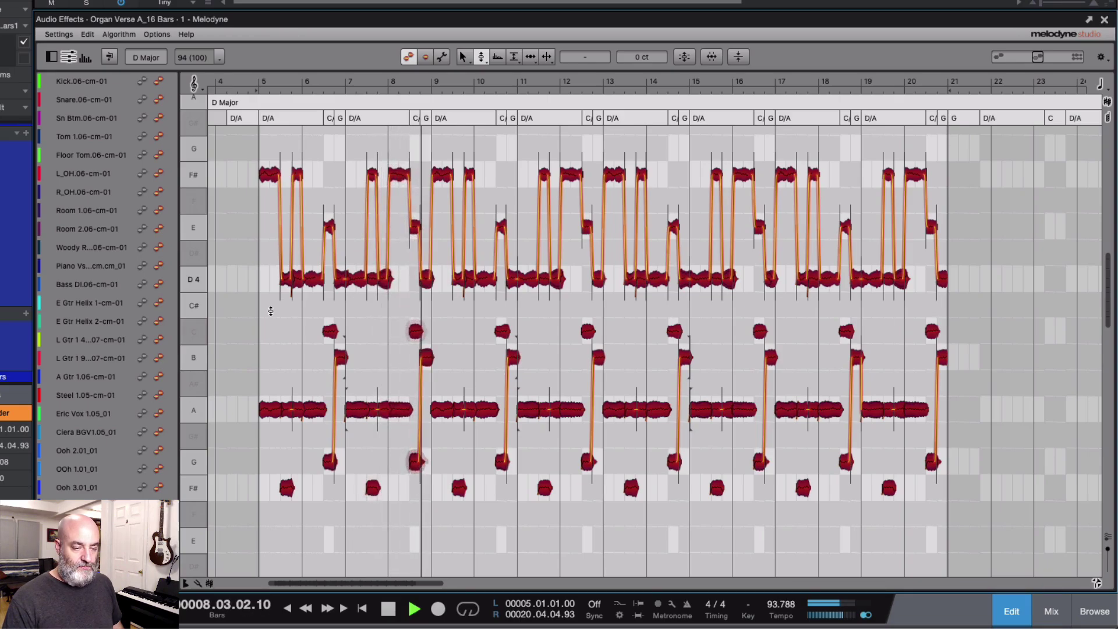
key(space)
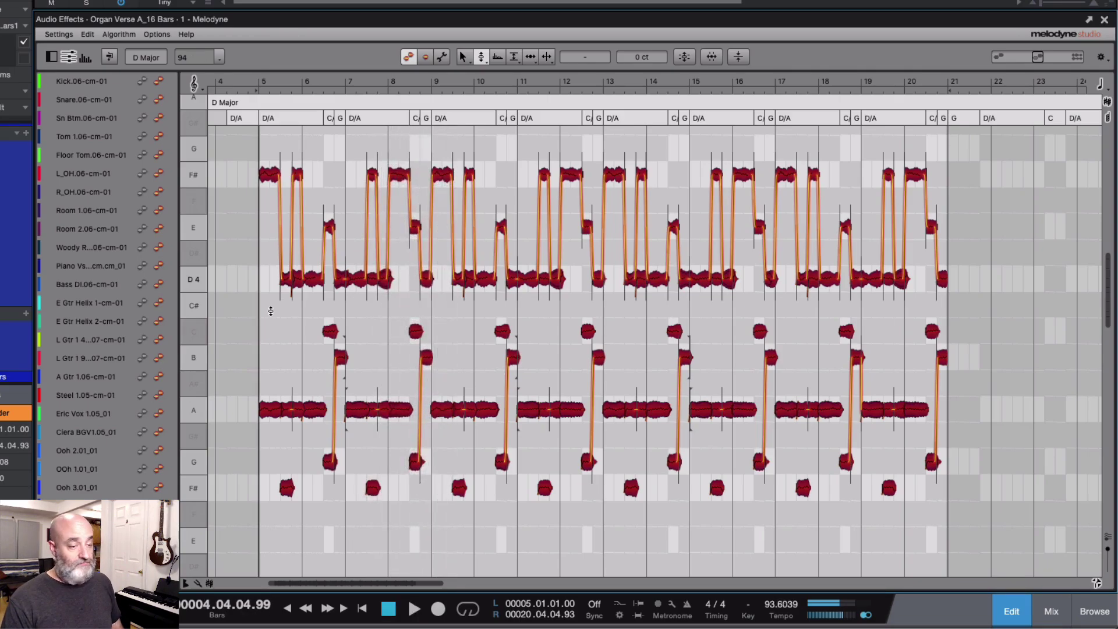
Restore the original pitch centers of all the chord-snapped organ notes and save the song.
right_click(260, 177)
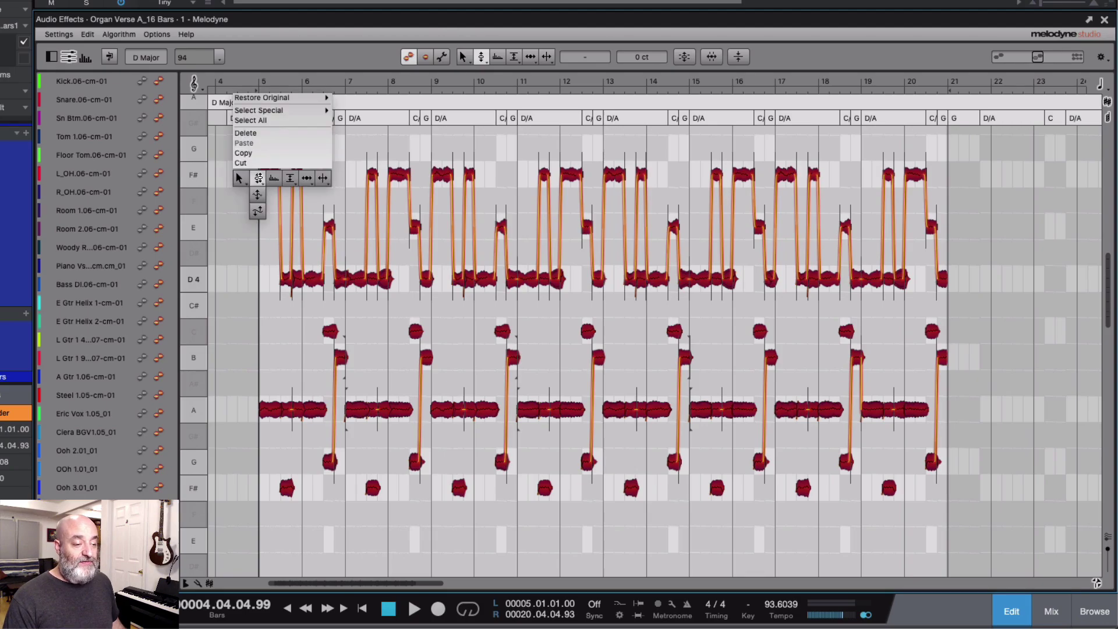
mouse_move(262, 98)
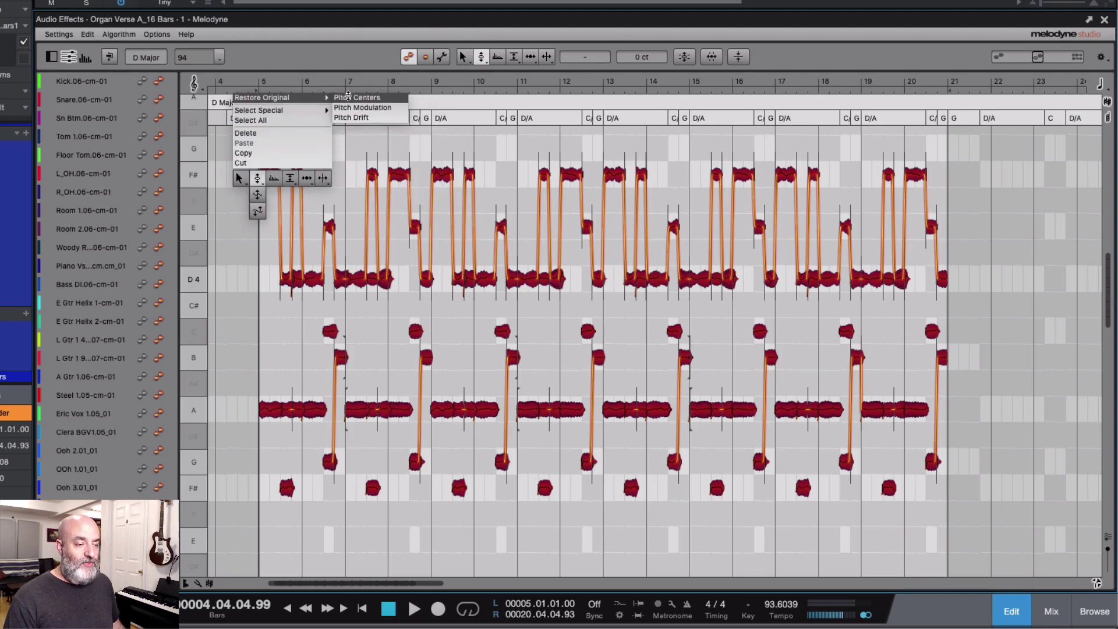
click(345, 99)
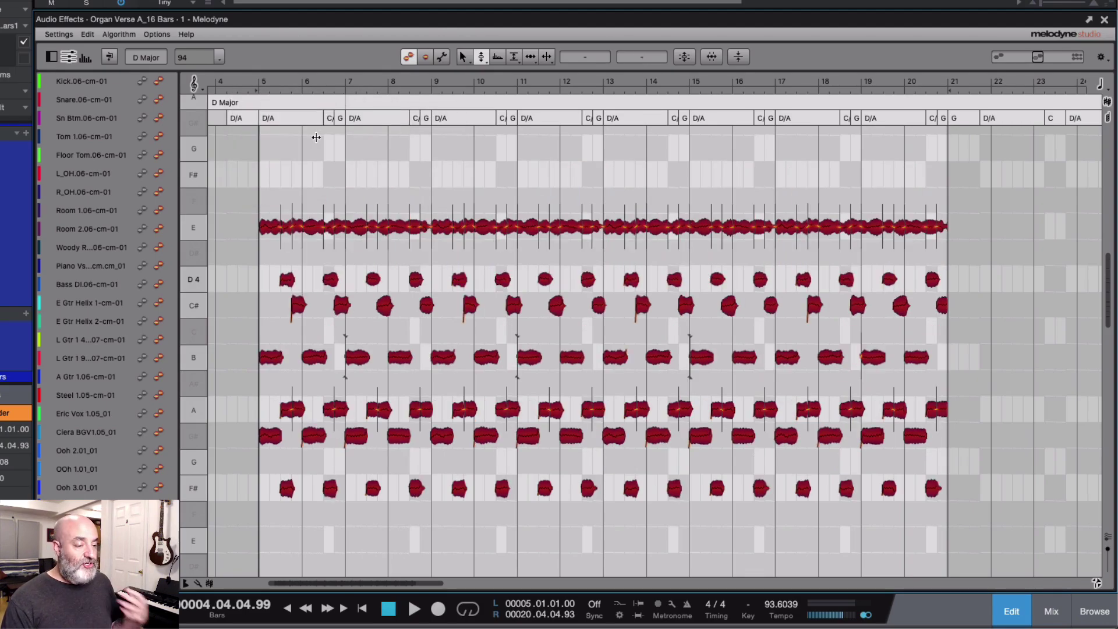
key(ctrl+s)
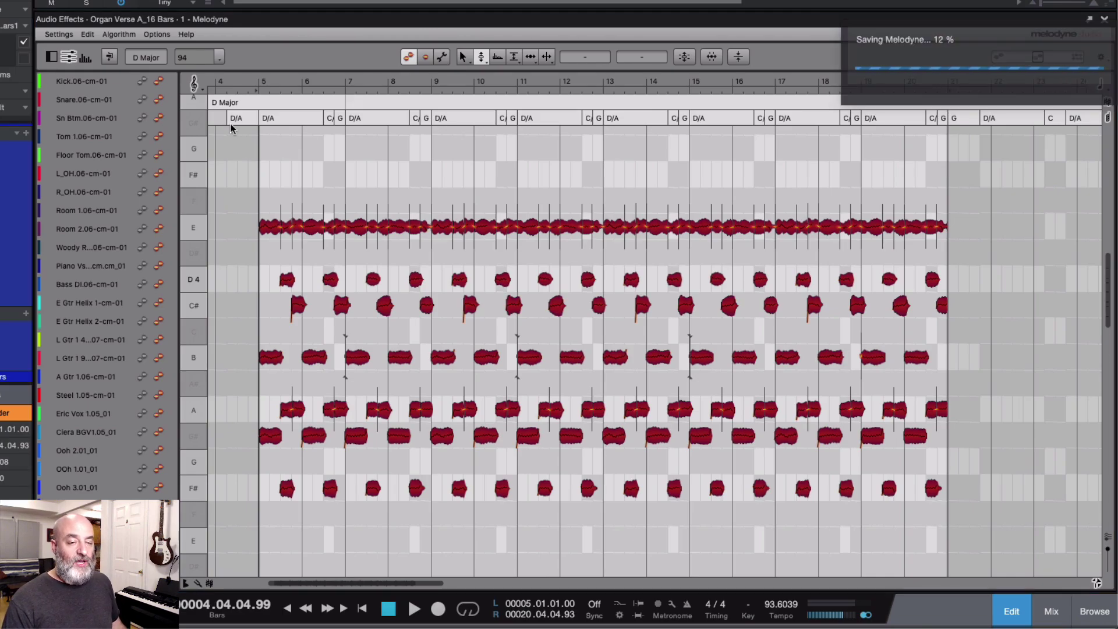
Switch the pitch grid to Chromatic Snap and move all the selected organ notes down a whole tone, from E4 to D4.
click(198, 91)
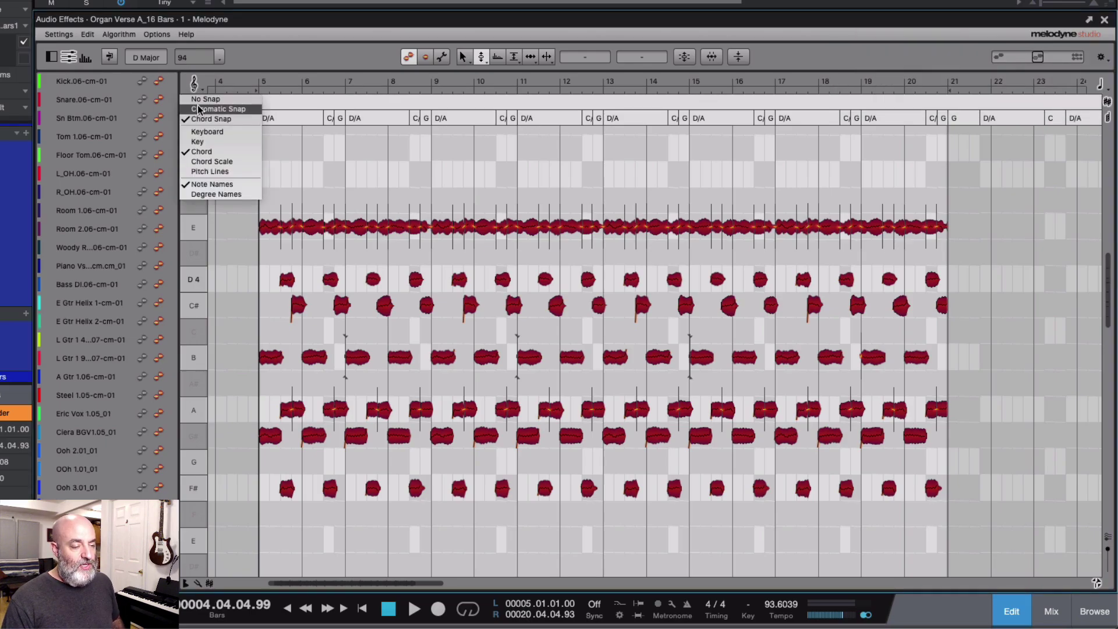
click(199, 109)
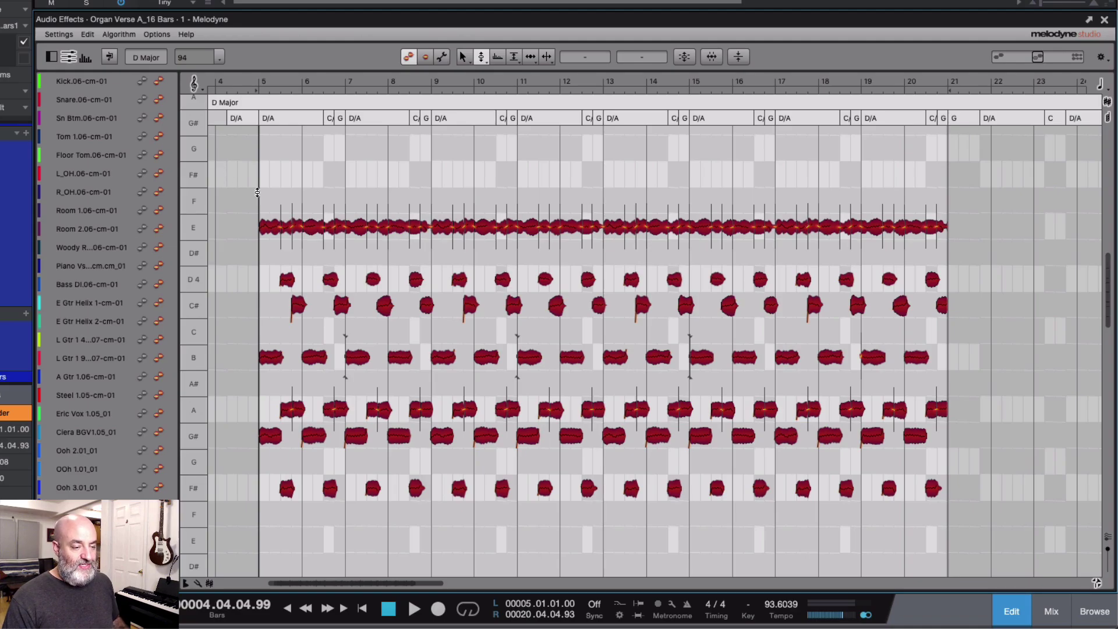
drag(271, 223, 271, 292)
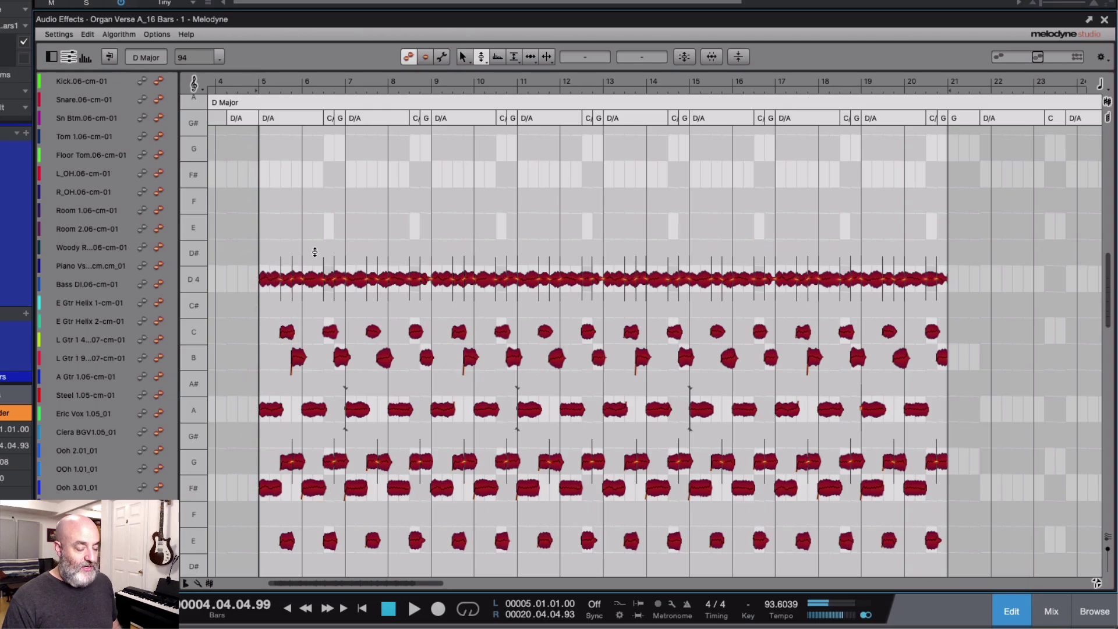
Show the notes of the piano, A Gtr 1.06 and E Gtr Helix 1 tracks behind the organ loop for reference.
scroll(314, 266, down, 1)
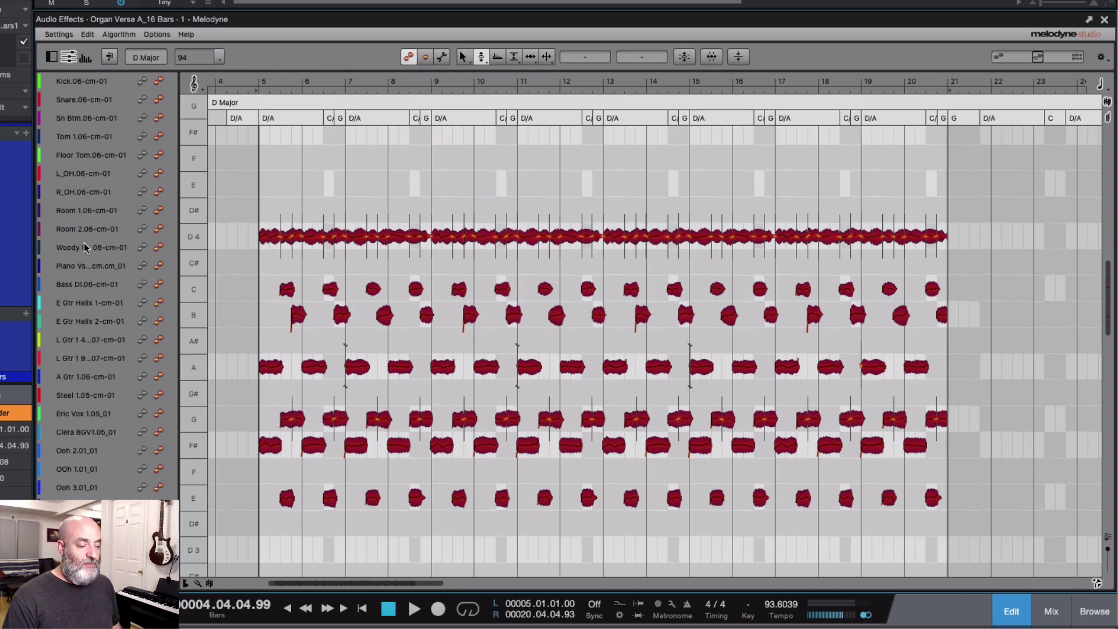
click(141, 266)
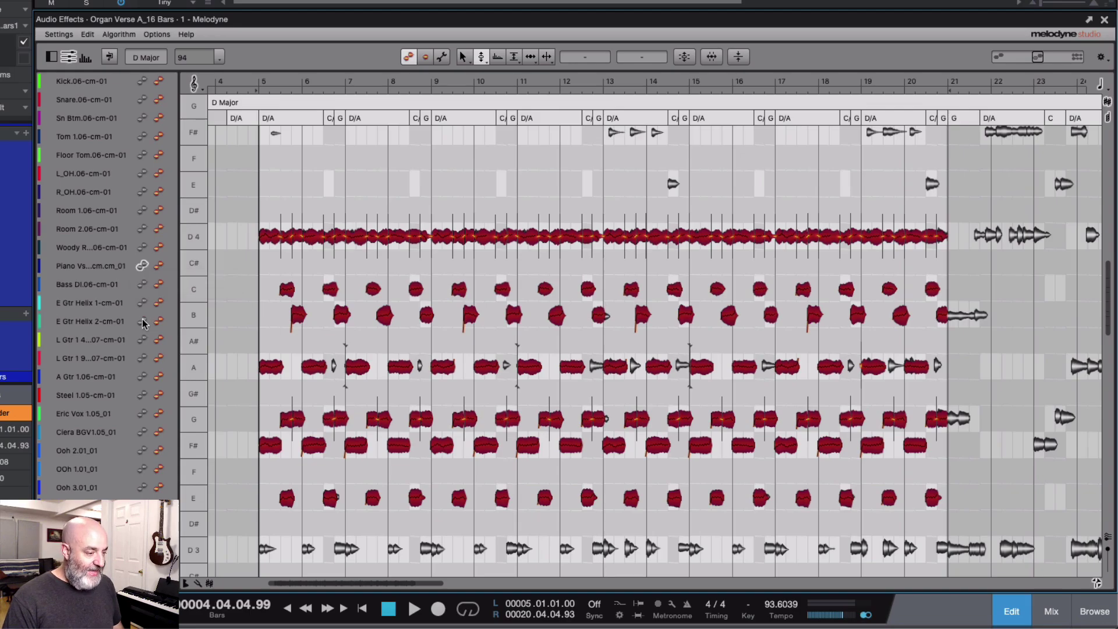
click(141, 377)
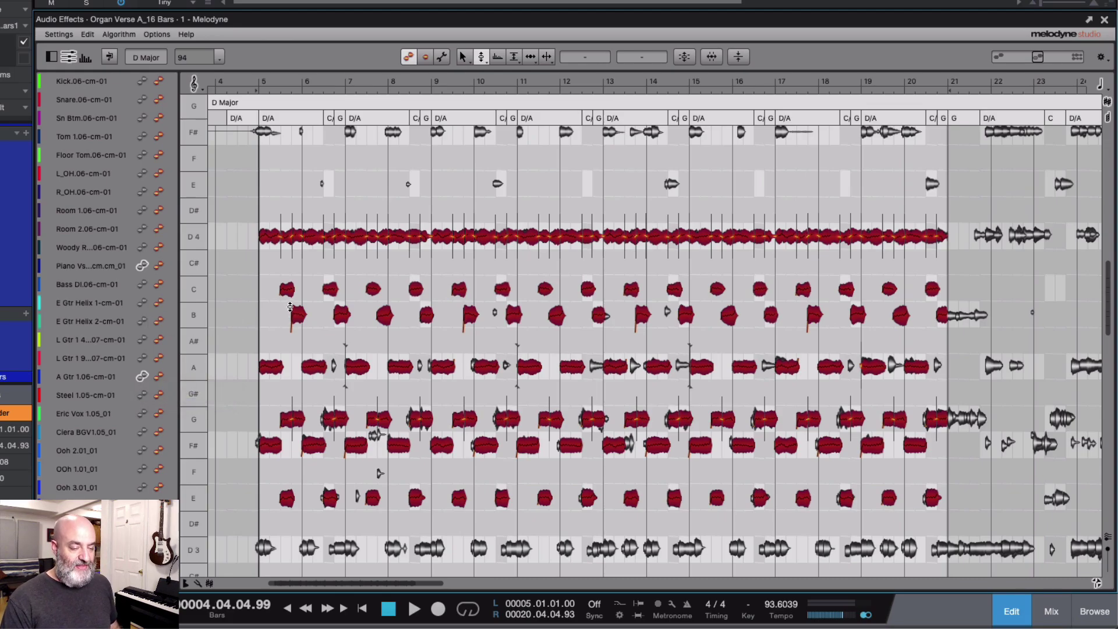
click(288, 289)
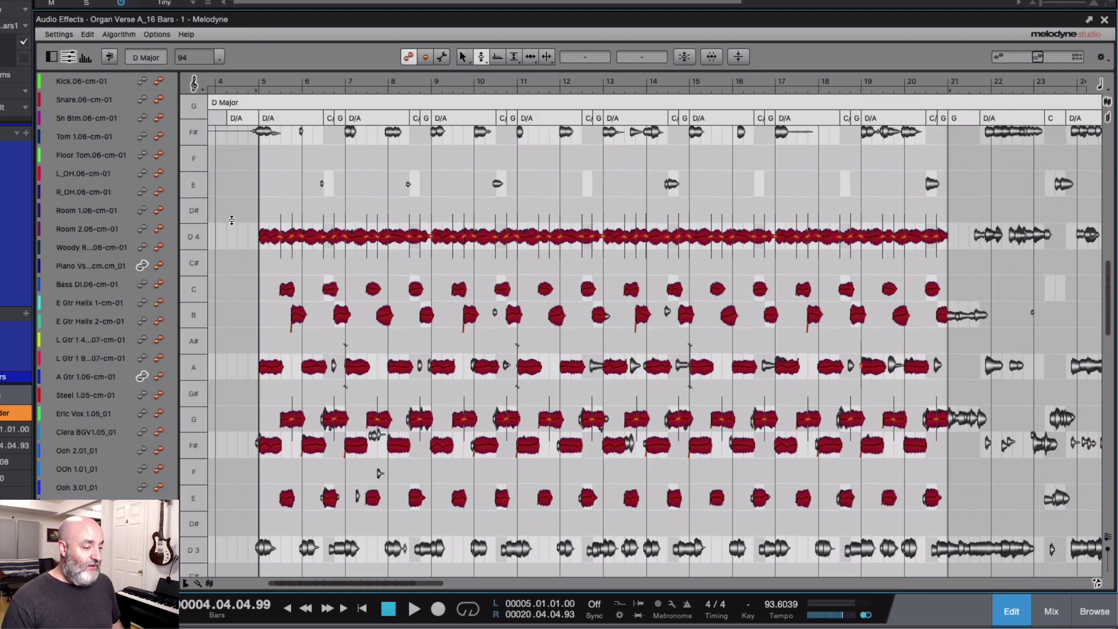
click(142, 302)
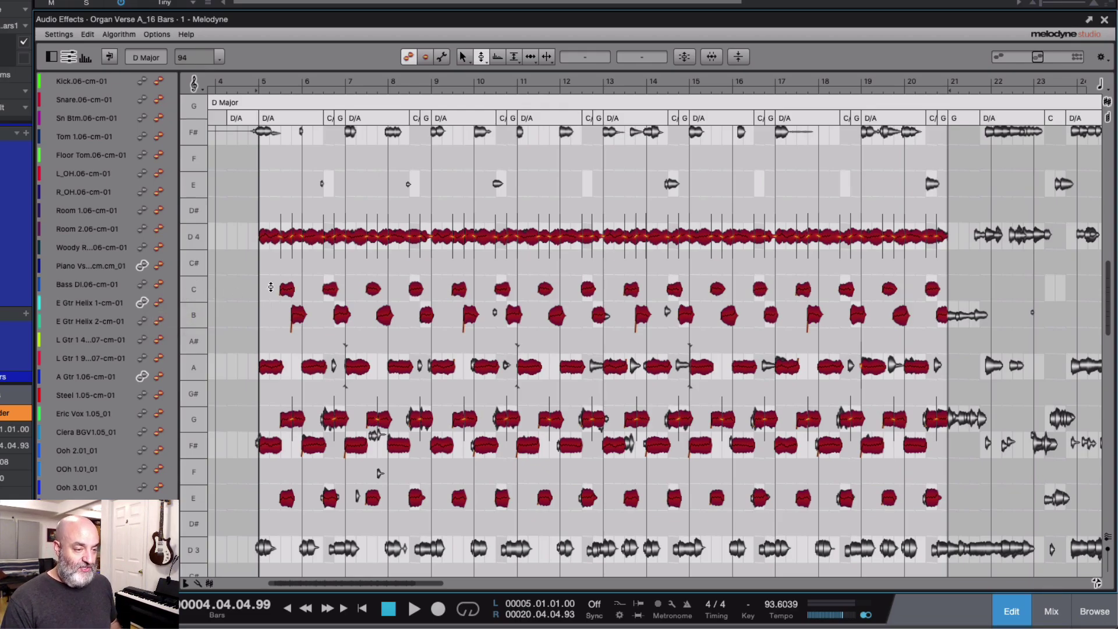
drag(350, 305, 350, 257)
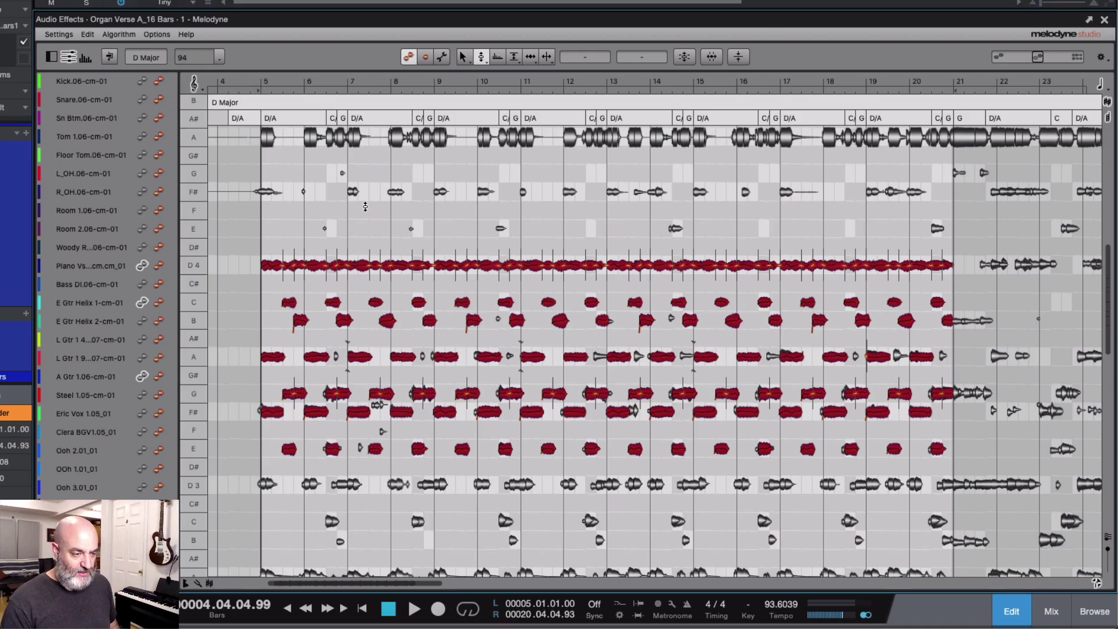
Mute every organ C4 and B3 note that falls within the D/A chords from bar 5 to bar 19, using the Amplitude tool.
click(284, 291)
click(288, 301)
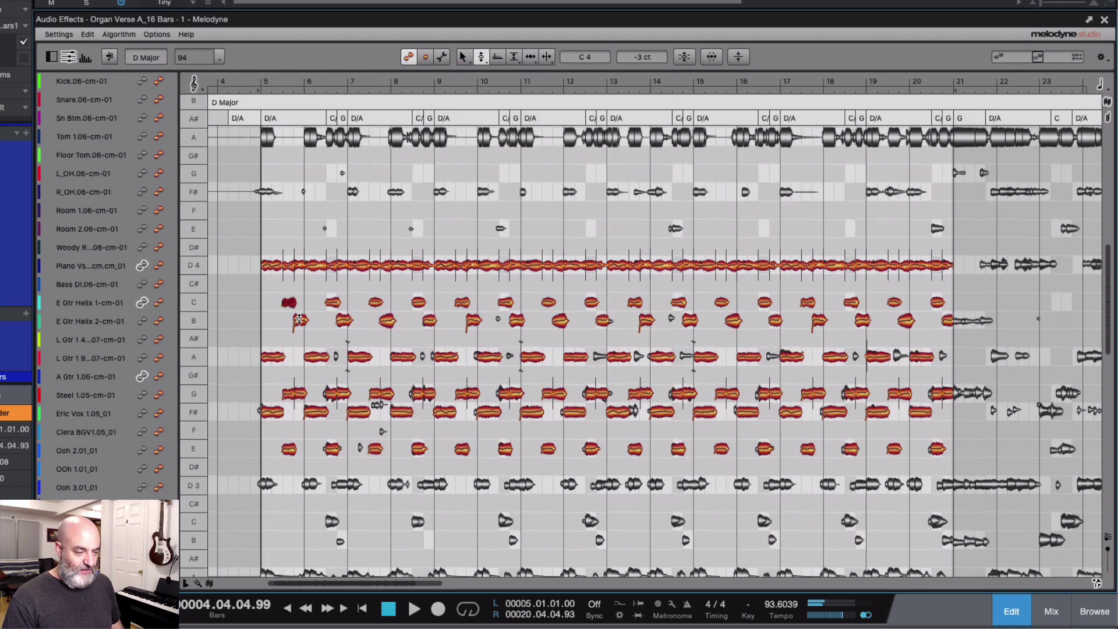
shift+click(299, 319)
shift+click(373, 302)
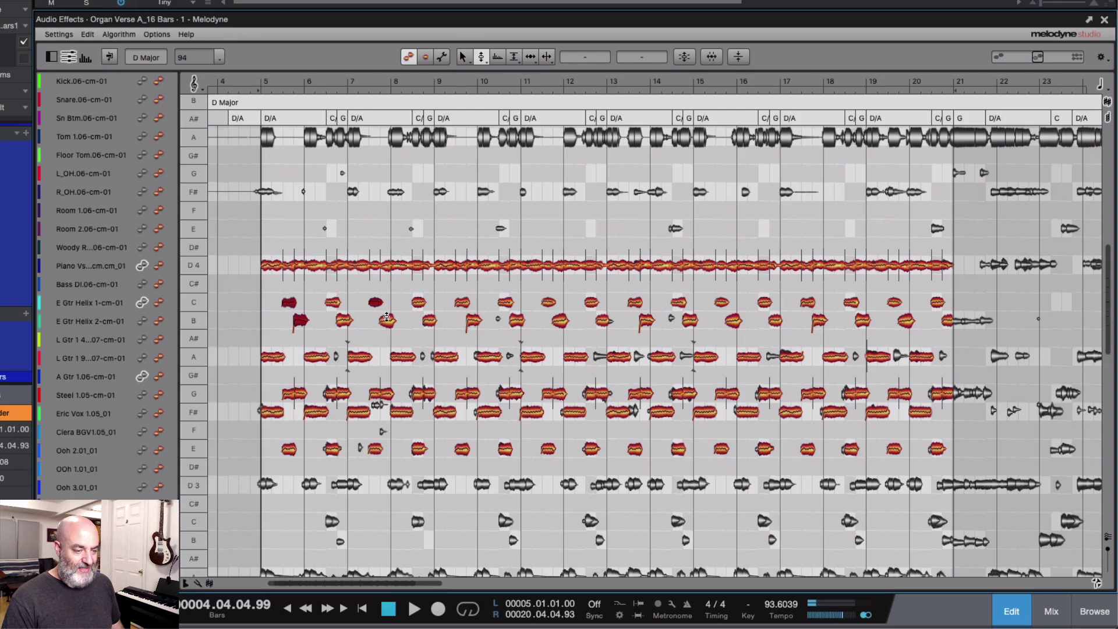
shift+click(388, 321)
shift+click(461, 303)
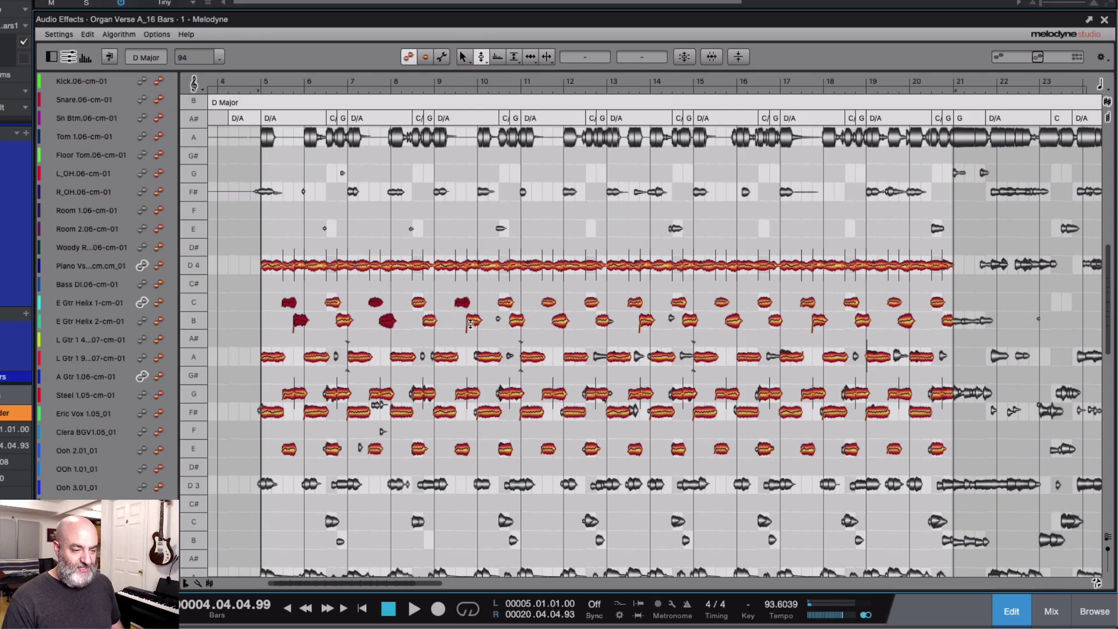
shift+click(473, 321)
shift+click(547, 303)
shift+click(558, 320)
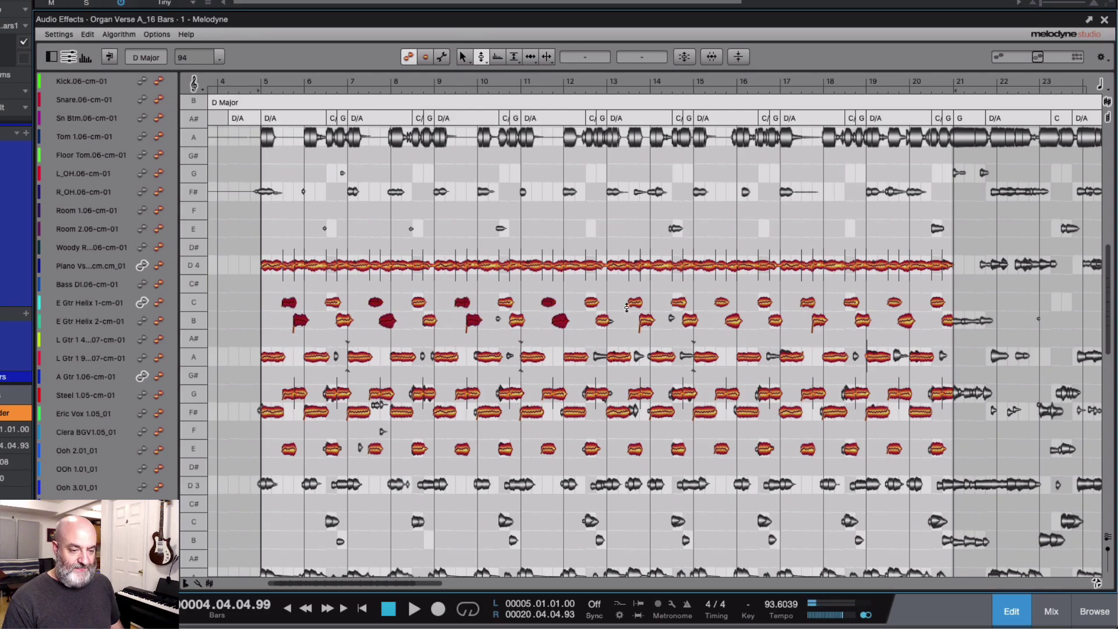
shift+click(635, 303)
shift+click(645, 321)
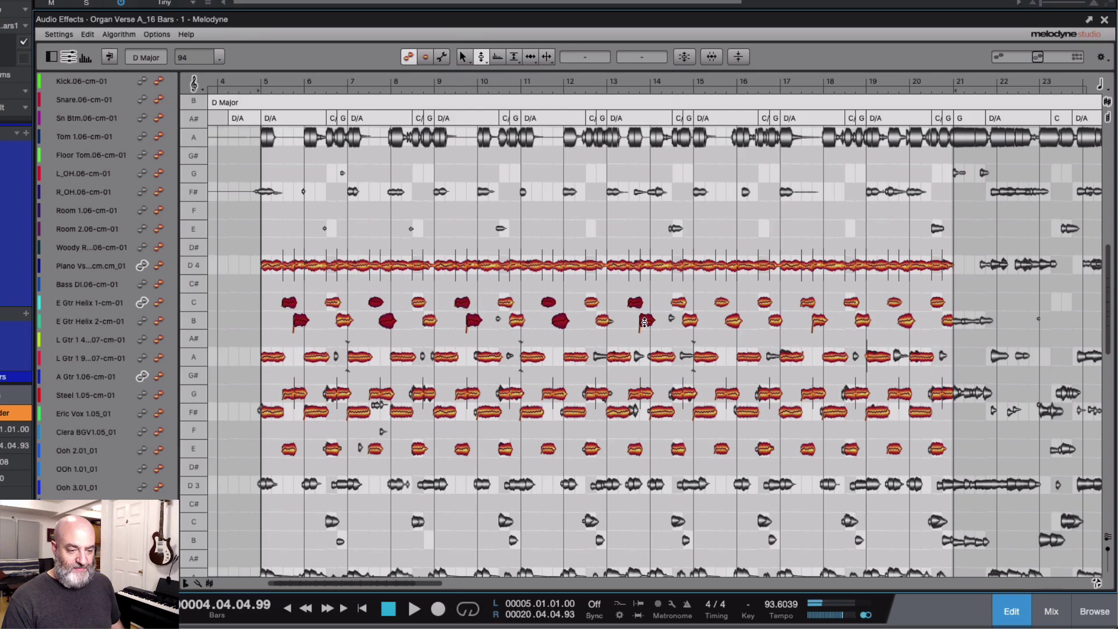
shift+click(722, 302)
shift+click(734, 321)
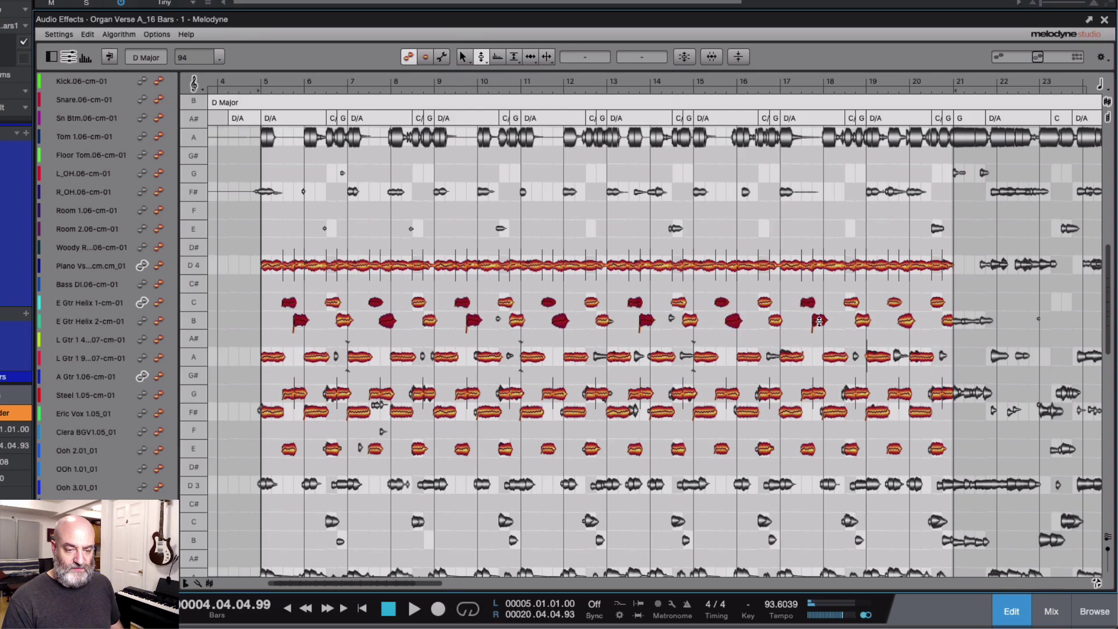
shift+click(906, 321)
right_click(907, 322)
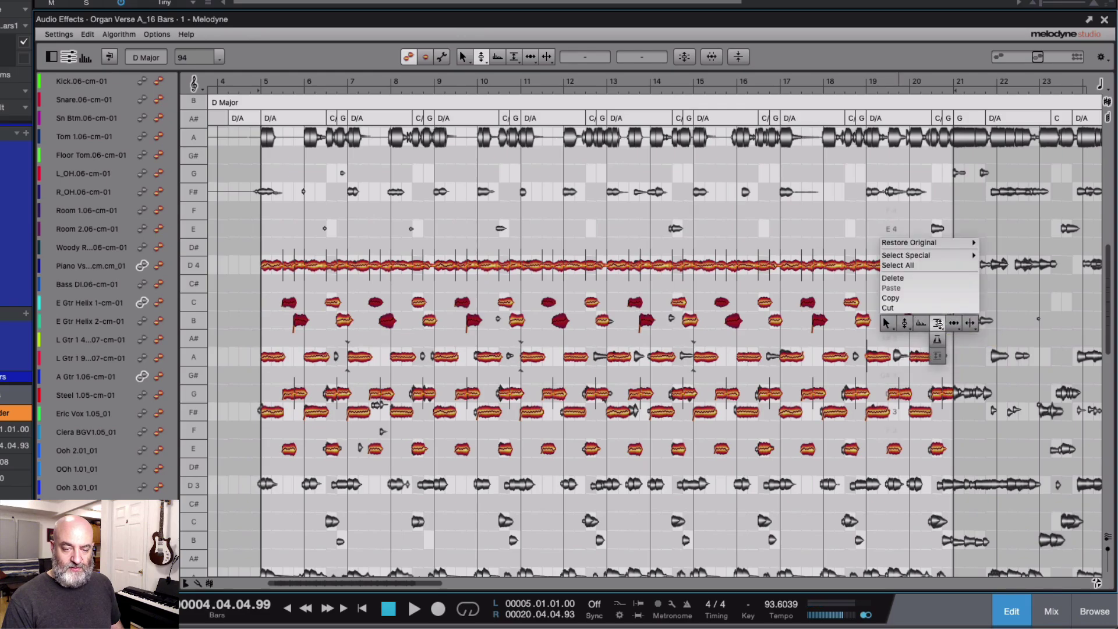
click(938, 324)
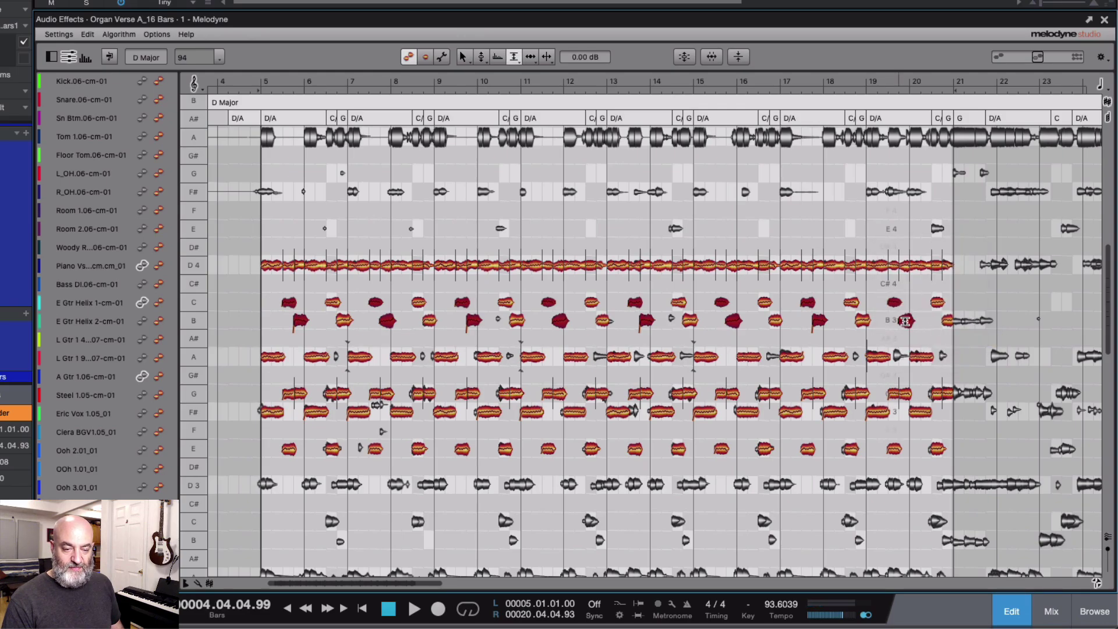
double_click(907, 321)
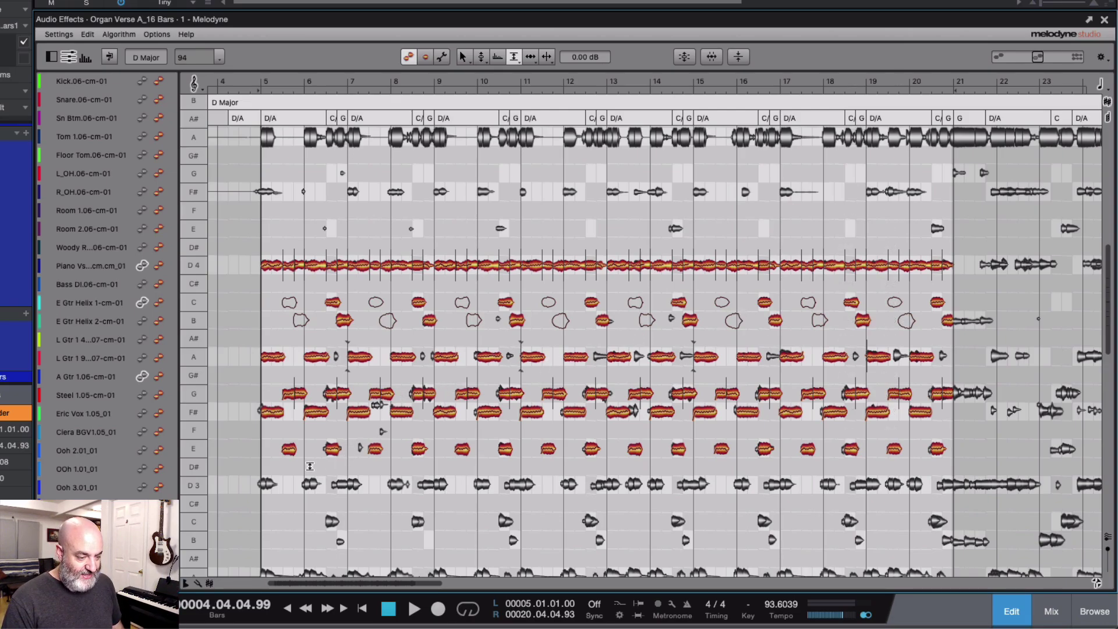
Delete all the organ's E3 notes that fall within the D/A chords from bar 5 to bar 19.
click(290, 450)
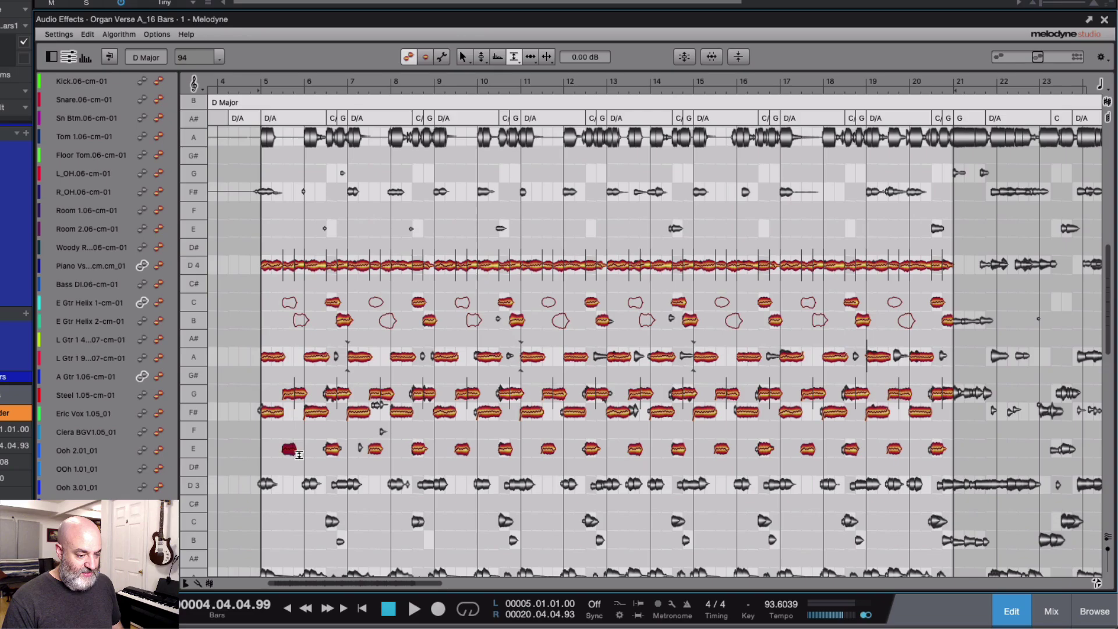
shift+click(376, 449)
shift+click(462, 449)
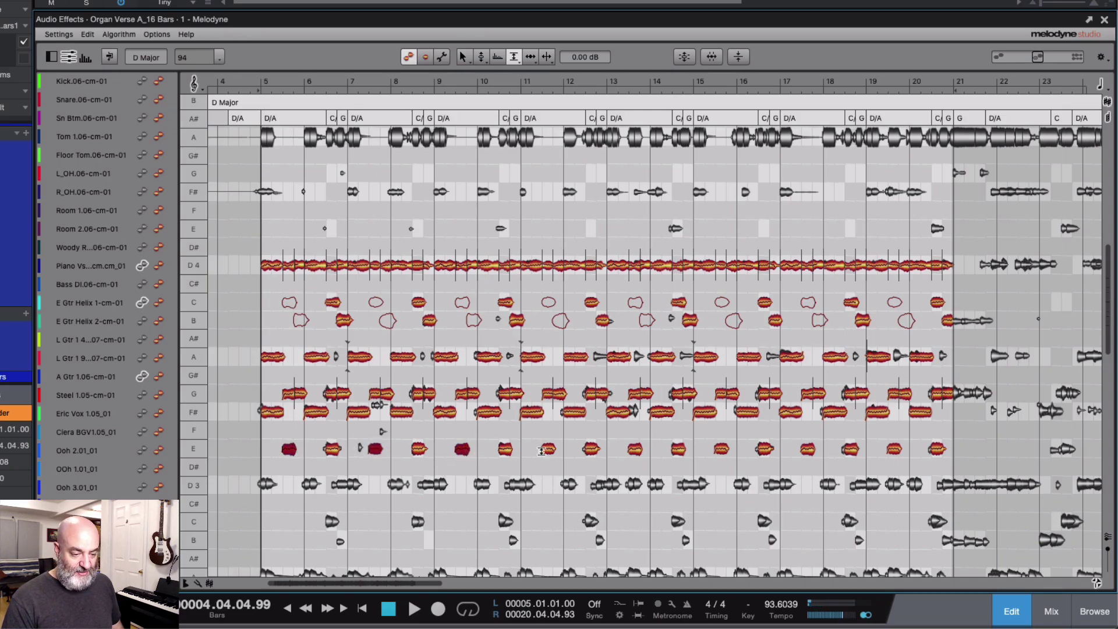
shift+click(548, 450)
shift+click(635, 449)
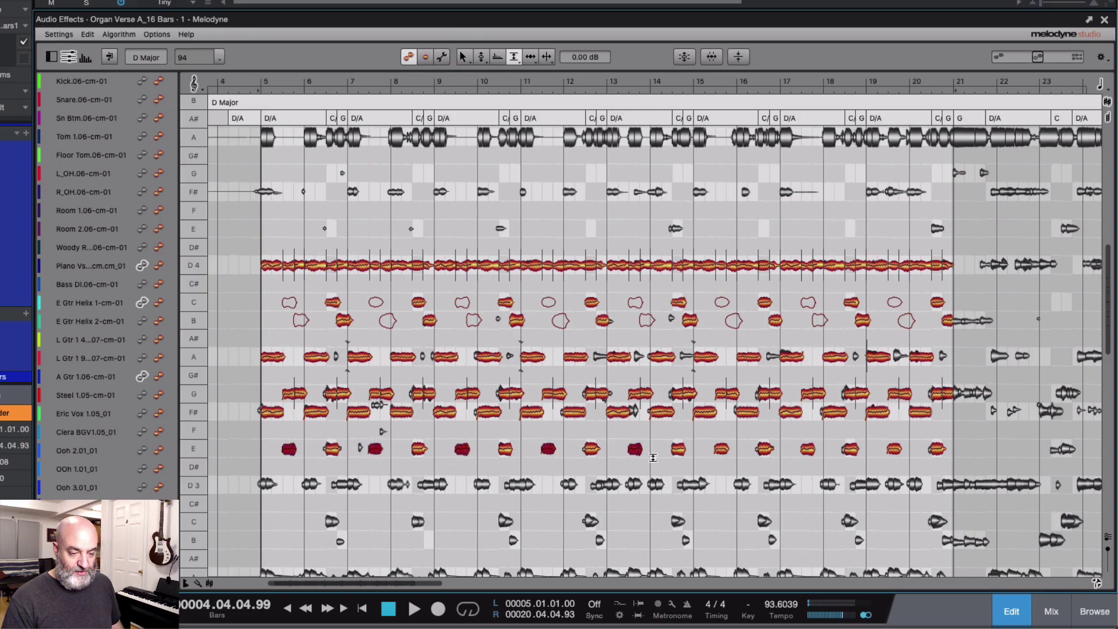
shift+click(722, 449)
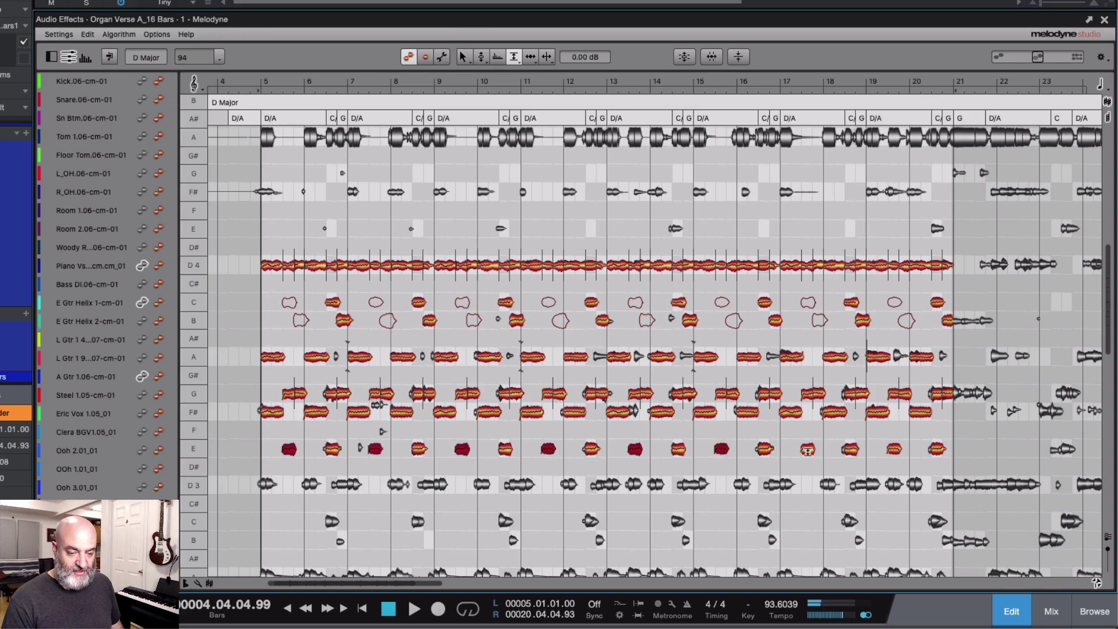
shift+click(899, 448)
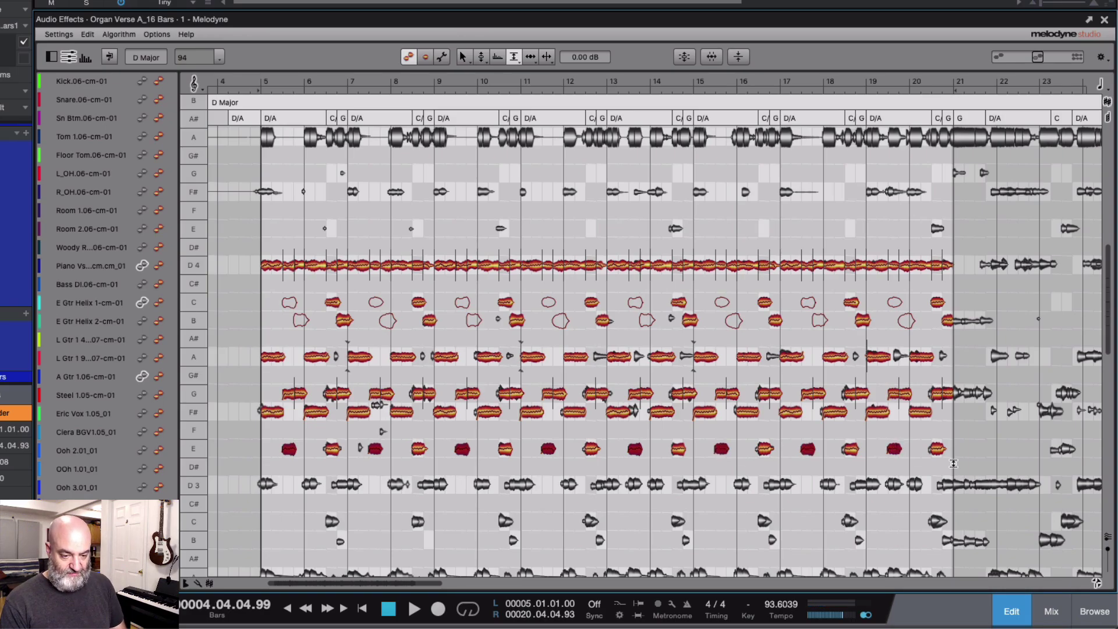
key(Delete)
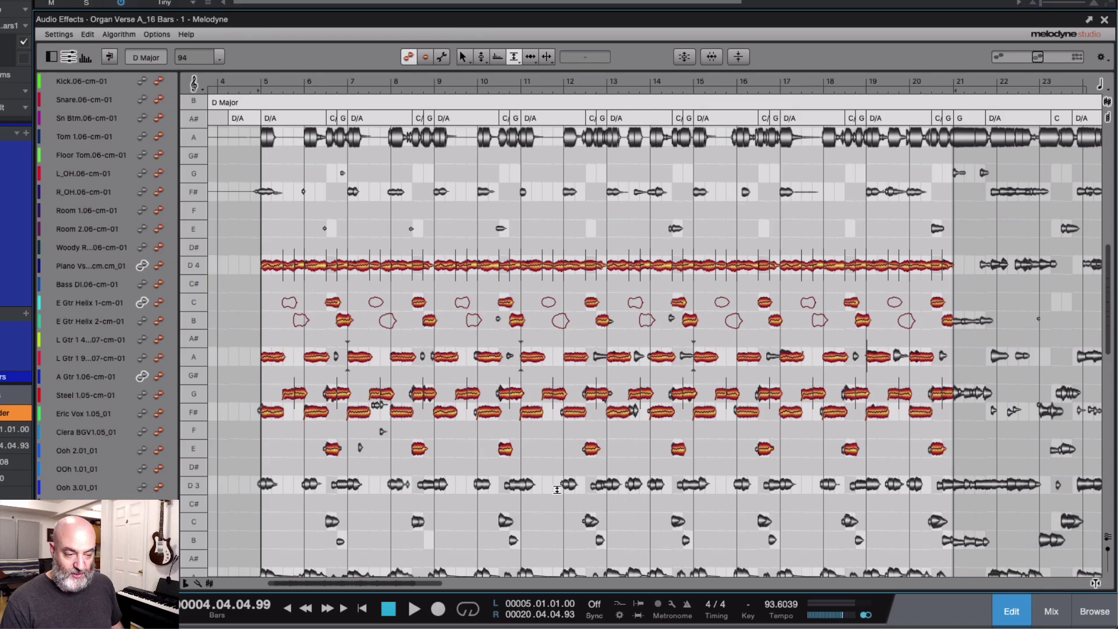
Mute all the organ's G3 notes that fall within the D/A chords from bar 5 to bar 19.
click(288, 396)
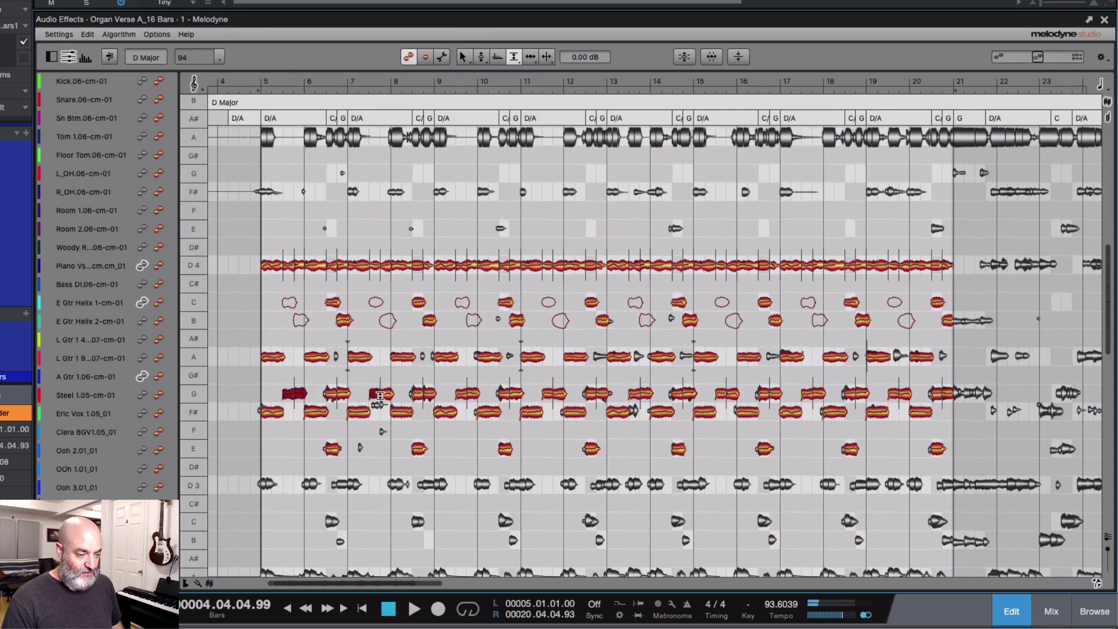
shift+click(468, 395)
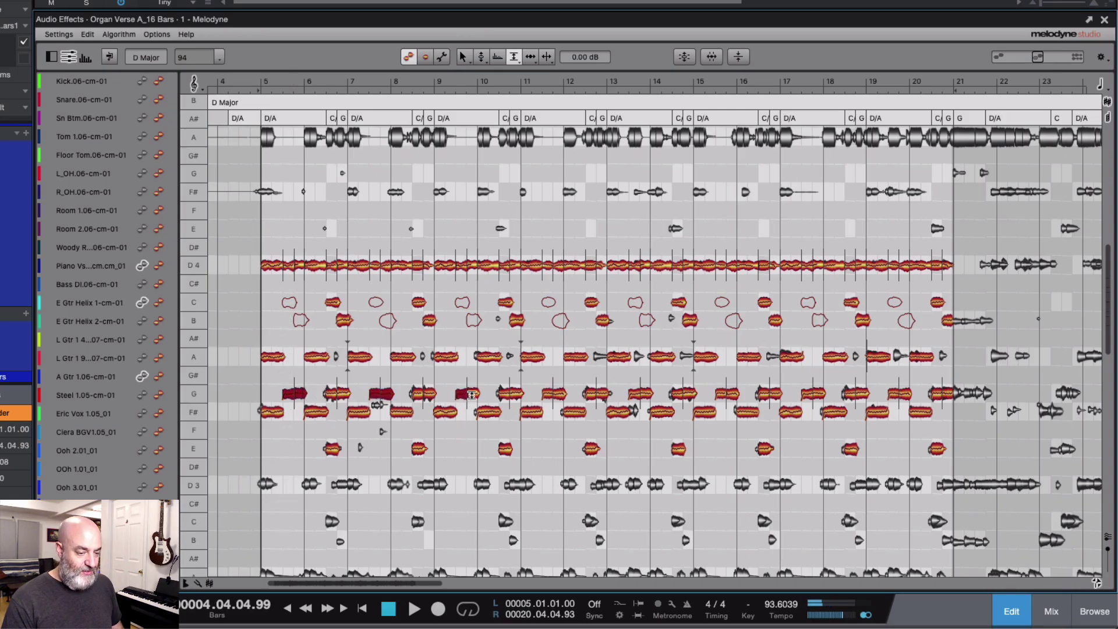
shift+click(556, 396)
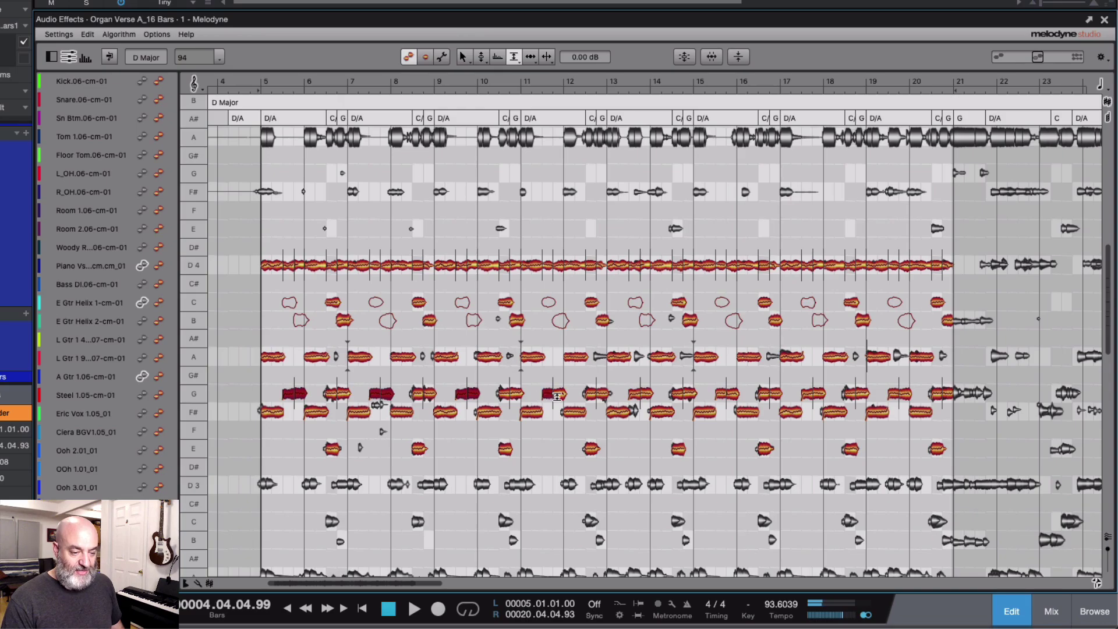
shift+click(648, 395)
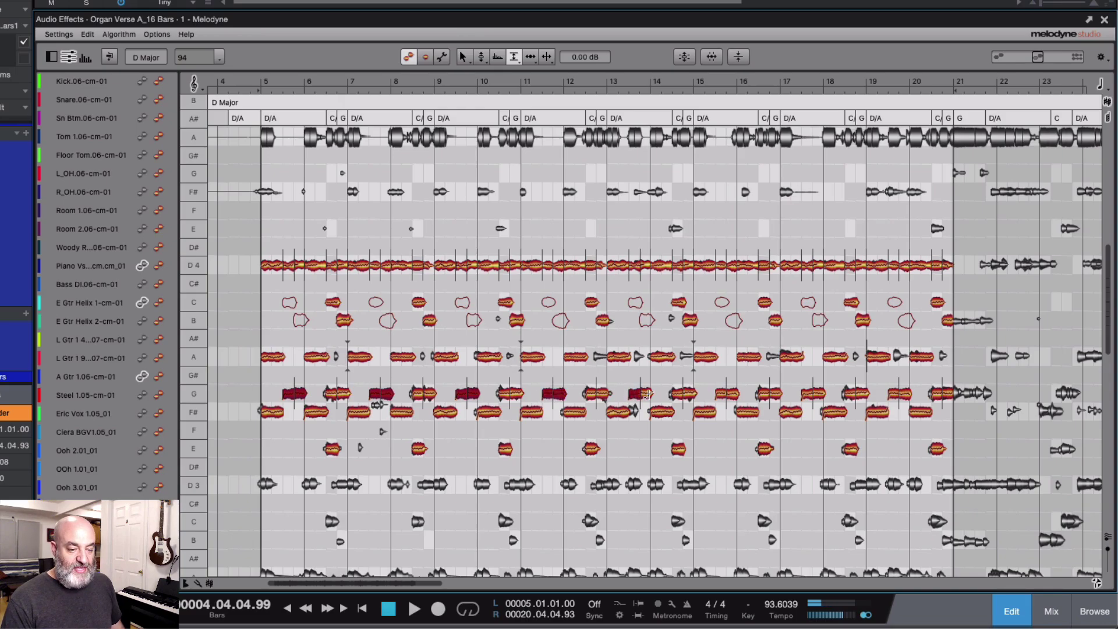
shift+click(728, 395)
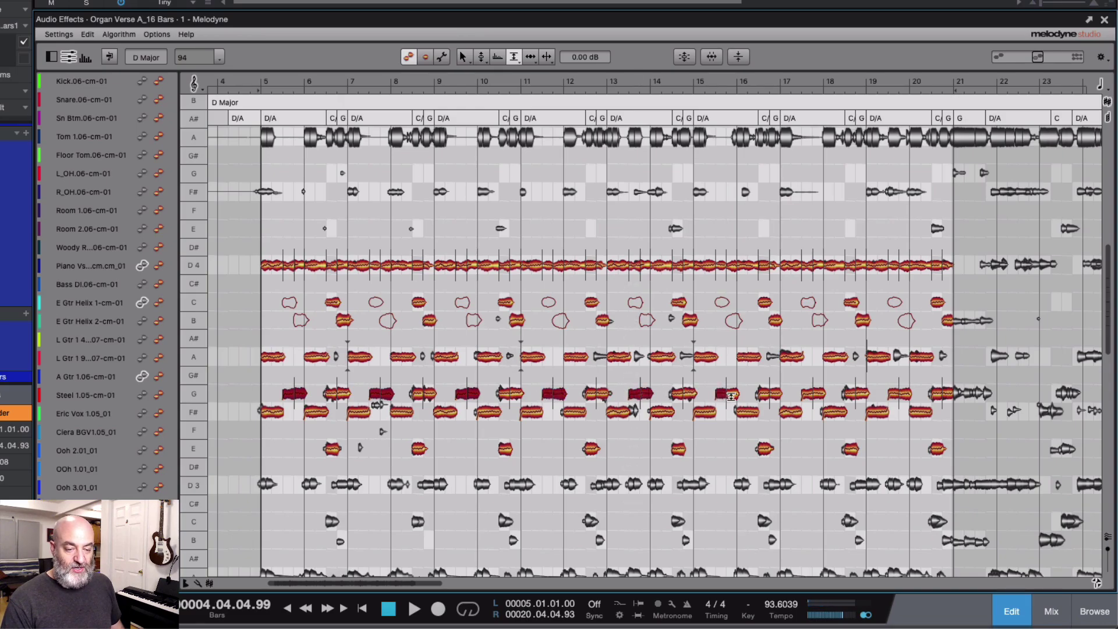
shift+click(804, 395)
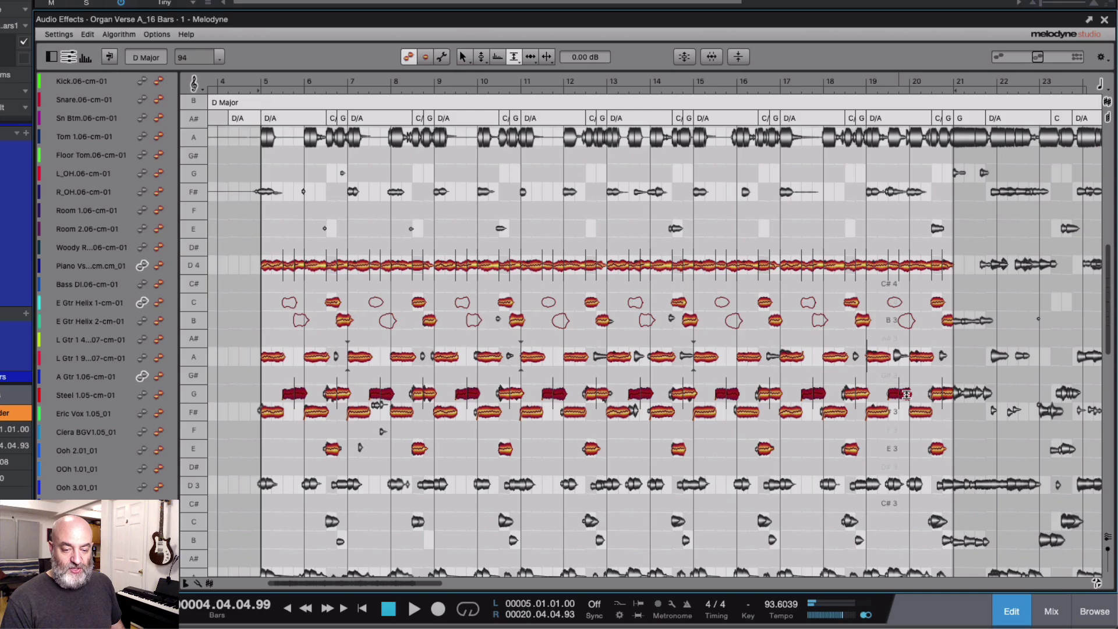
double_click(907, 394)
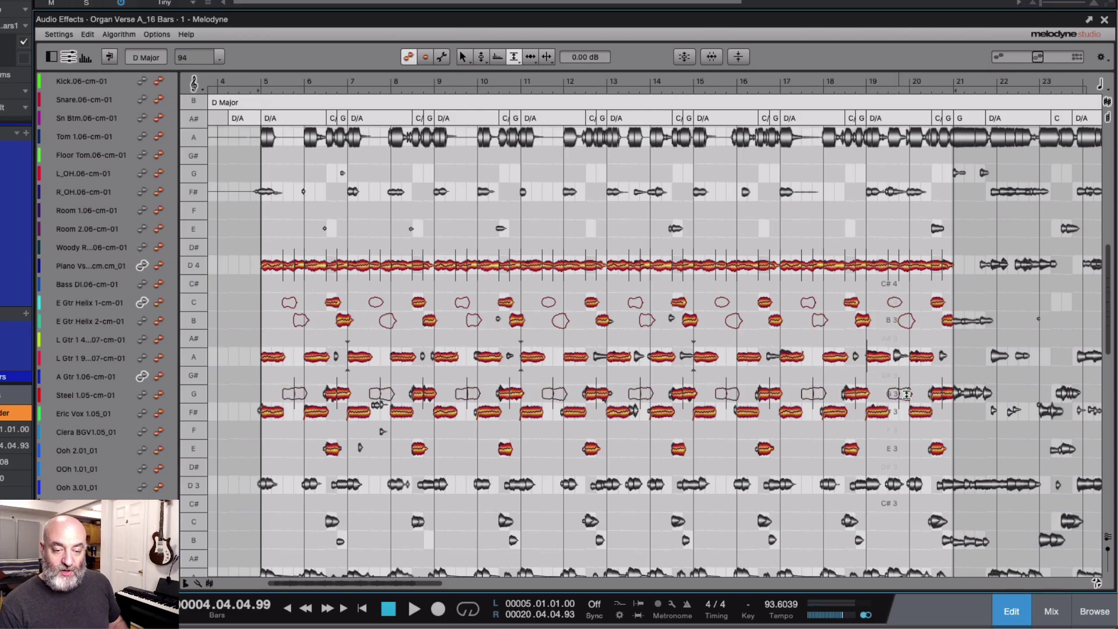
Audition the organ, then stretch its A3 and F#3 notes at bars 5 and 7 with the Time tool to meet the notes at bars 6 and 8.
key(space)
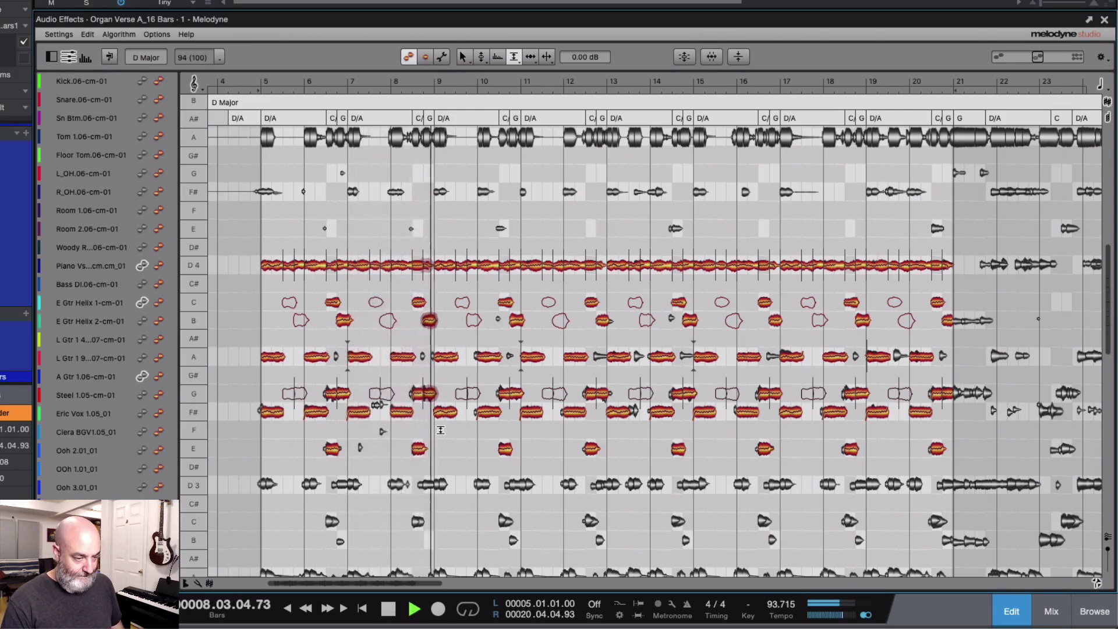
key(space)
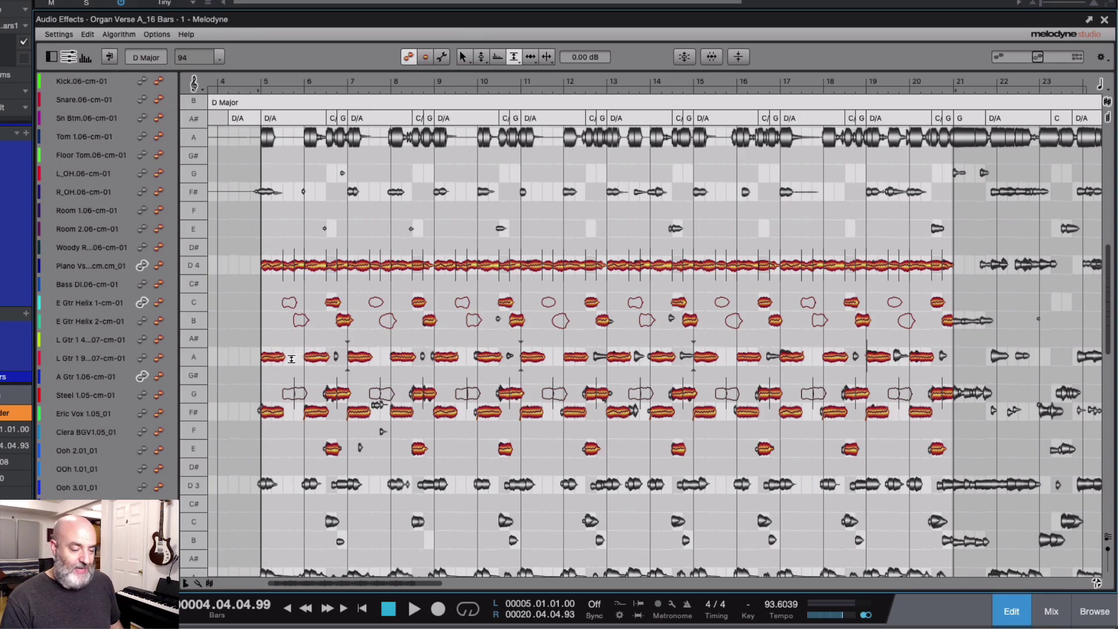
right_click(275, 414)
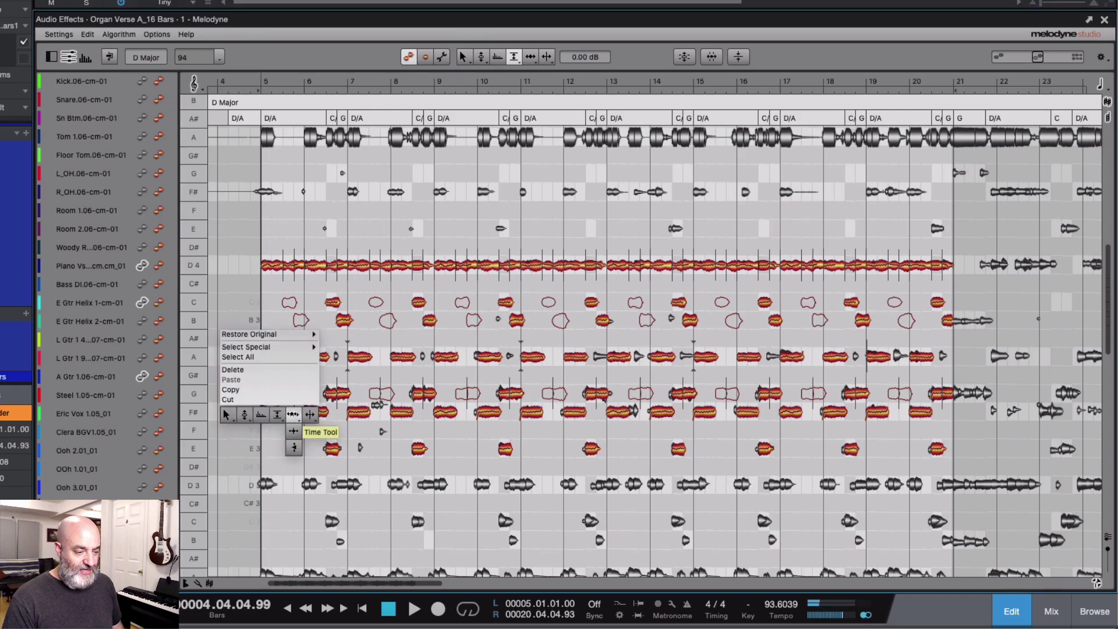
click(292, 414)
drag(281, 414, 298, 415)
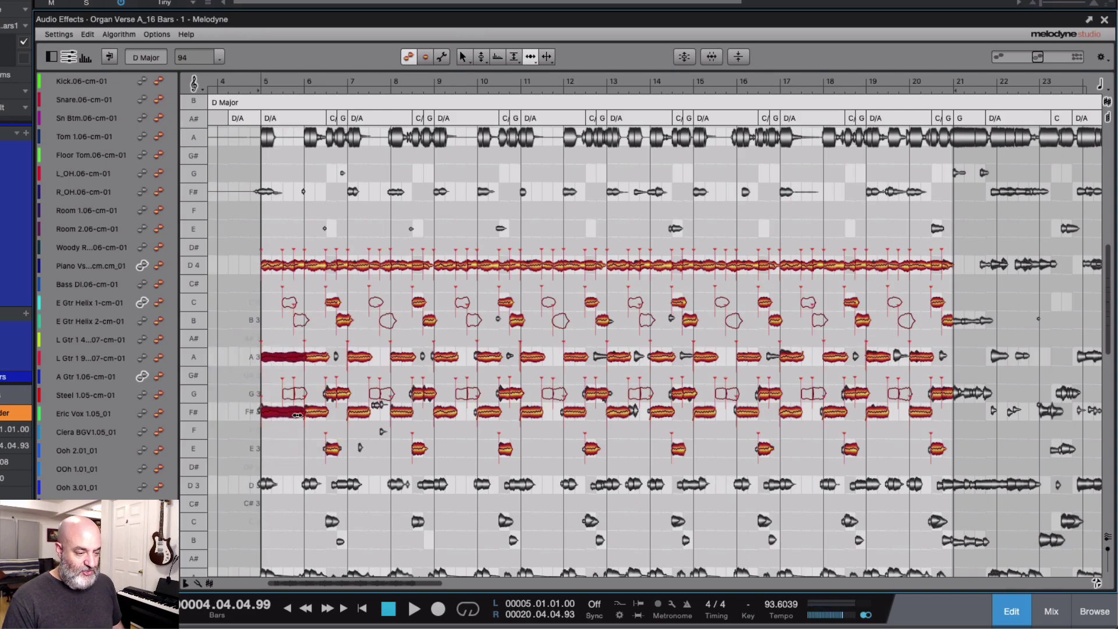
click(359, 357)
shift+click(358, 412)
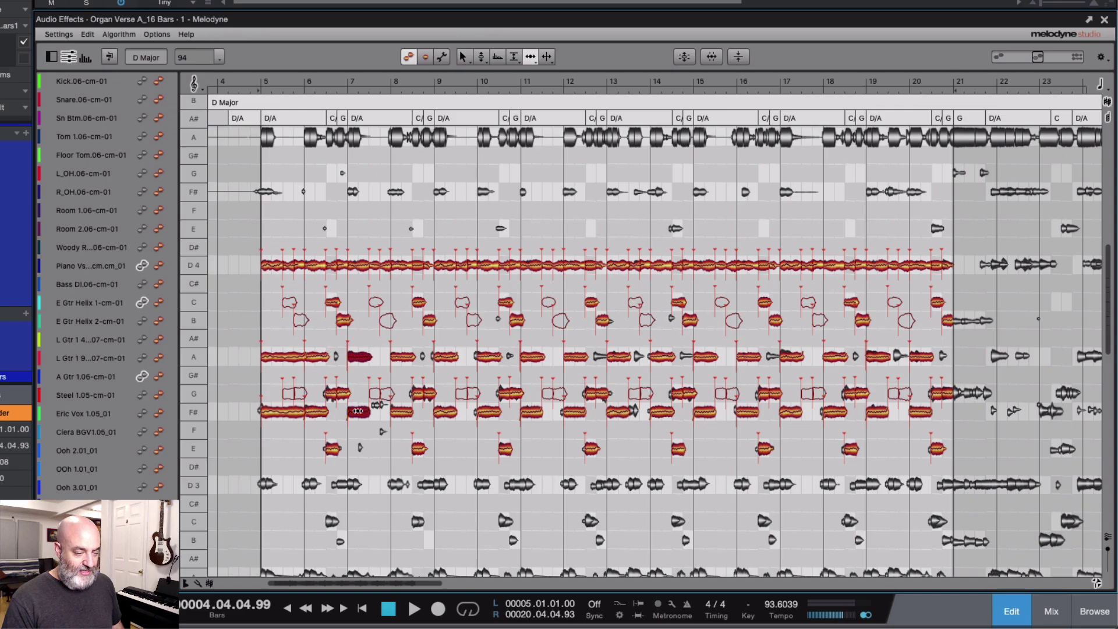
drag(366, 411, 385, 412)
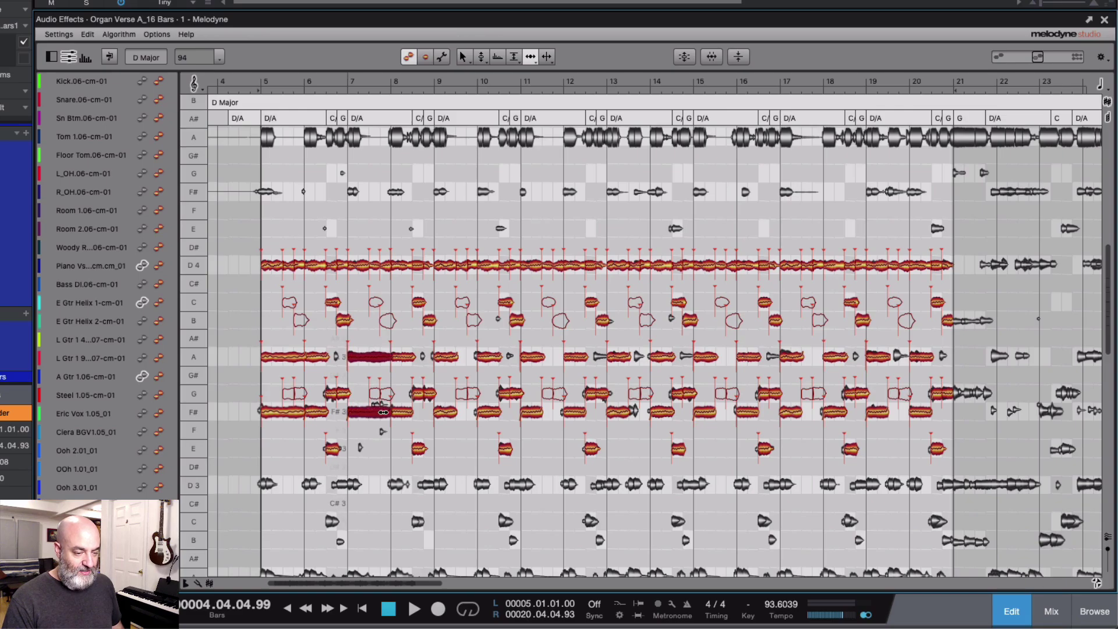
Stretch the organ's A3 and F#3 notes starting at bars 9 and 11 to meet the notes at bars 10 and 12.
click(444, 356)
shift+click(444, 413)
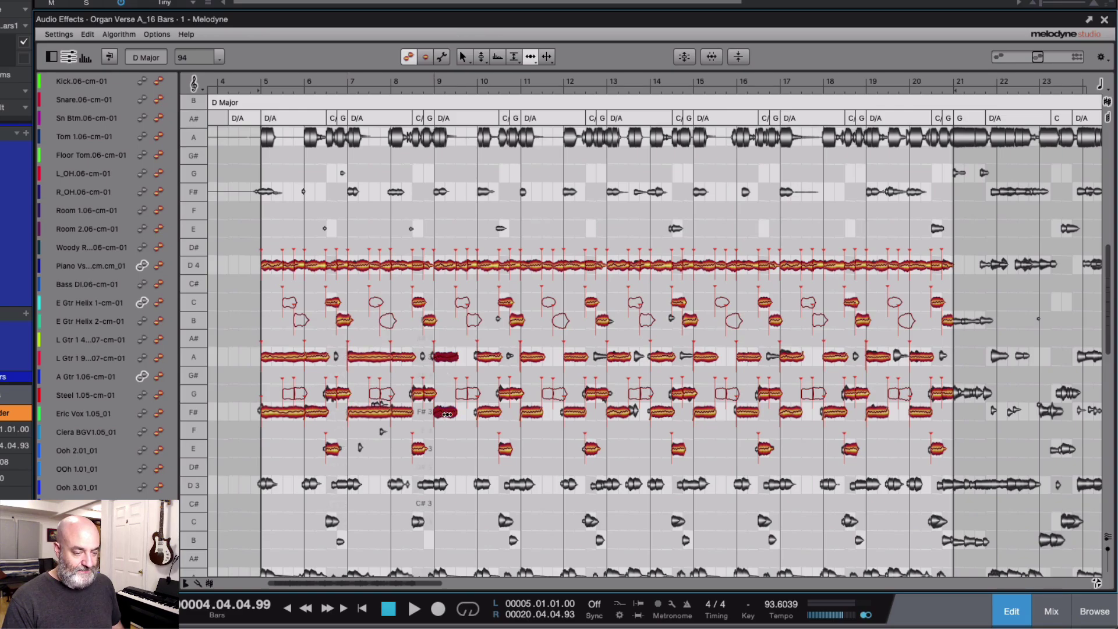
drag(452, 414, 501, 414)
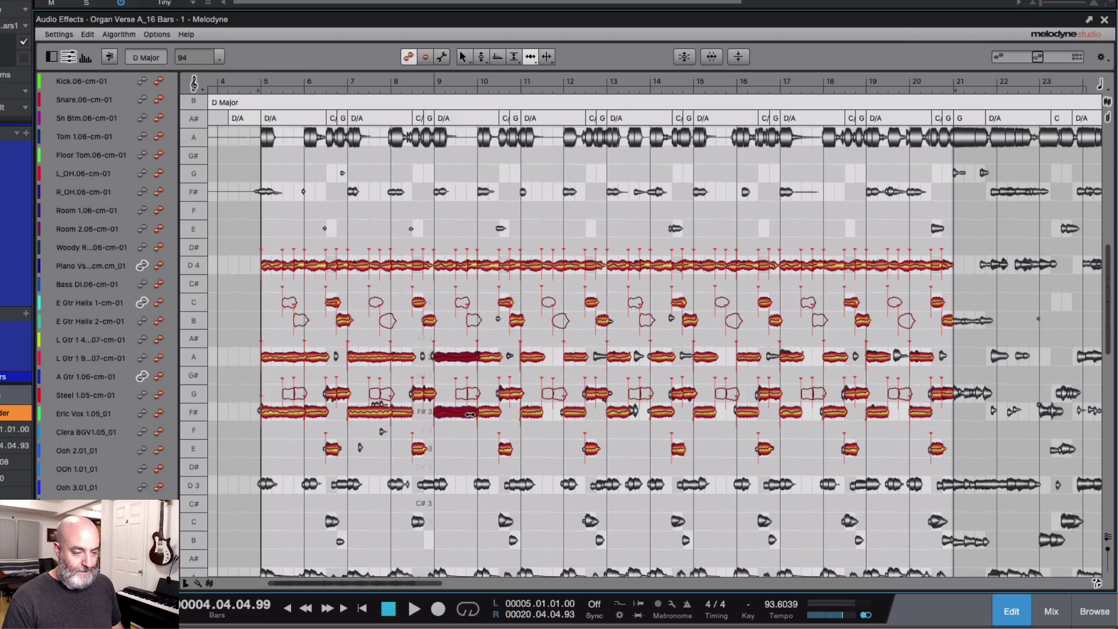
click(529, 362)
click(534, 414)
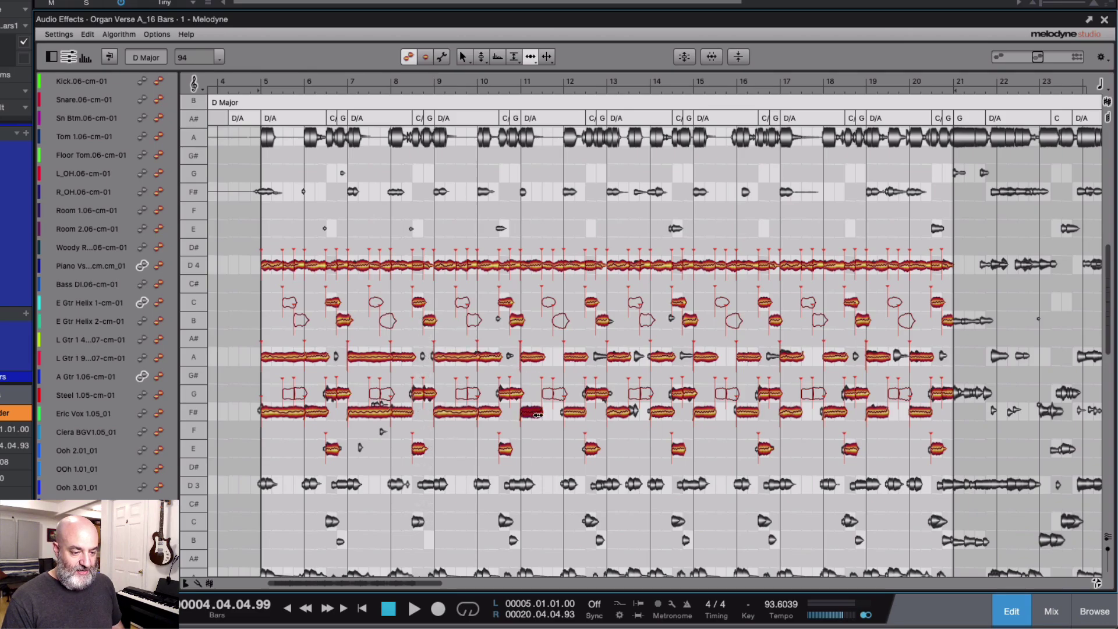
shift+click(529, 360)
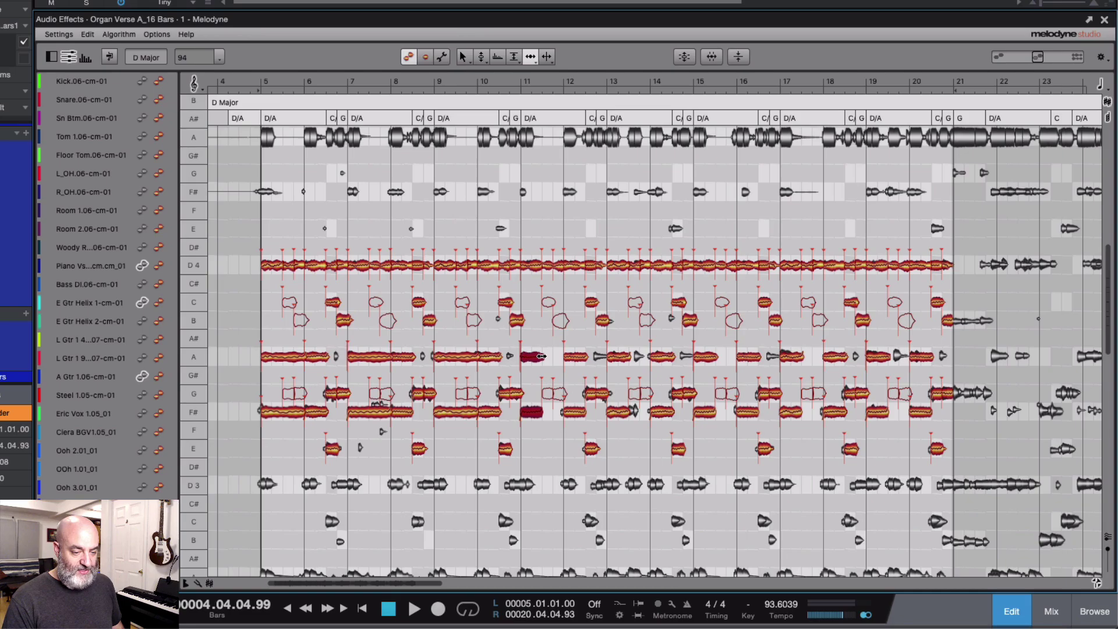
drag(541, 356, 566, 357)
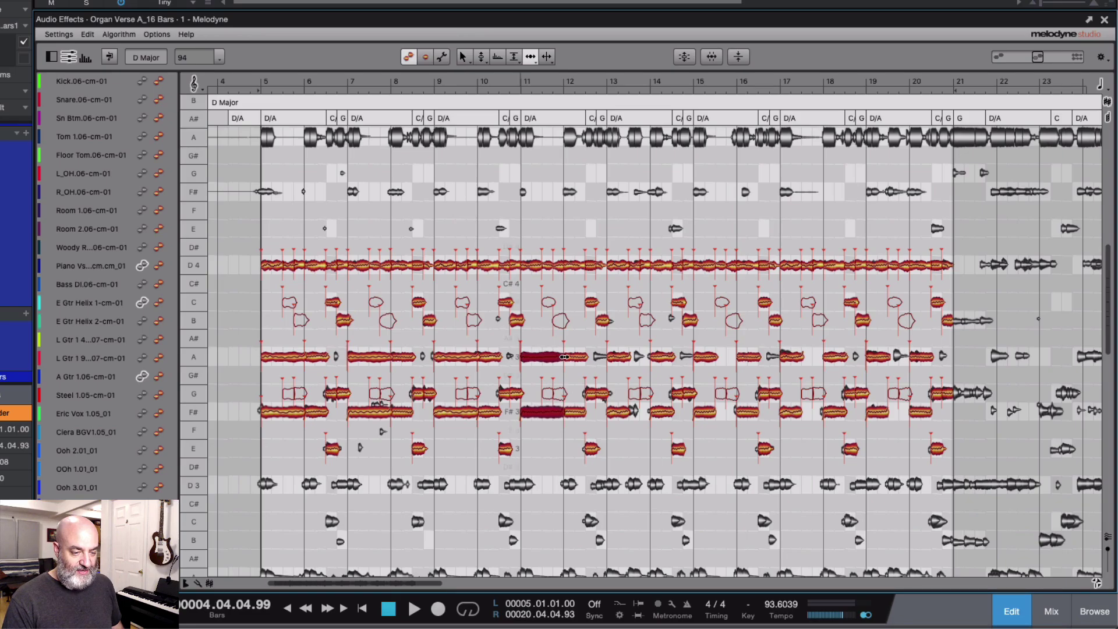
Stretch the organ's A3 and F#3 notes starting at bars 13 and 15 to meet the notes at bars 14 and 16.
click(613, 358)
shift+click(622, 412)
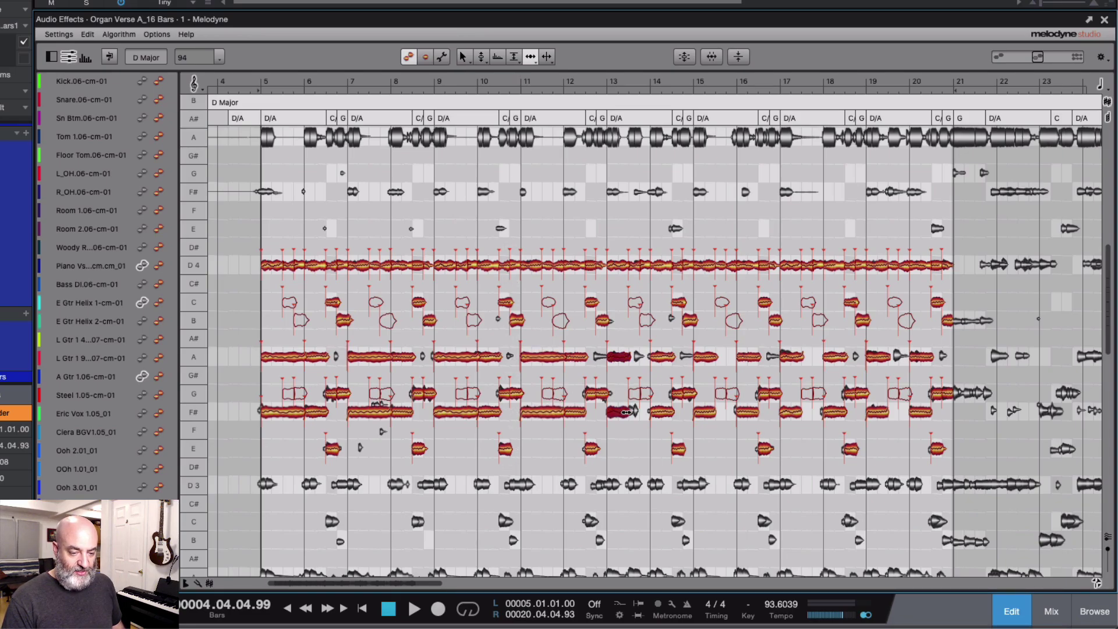
drag(626, 413, 642, 412)
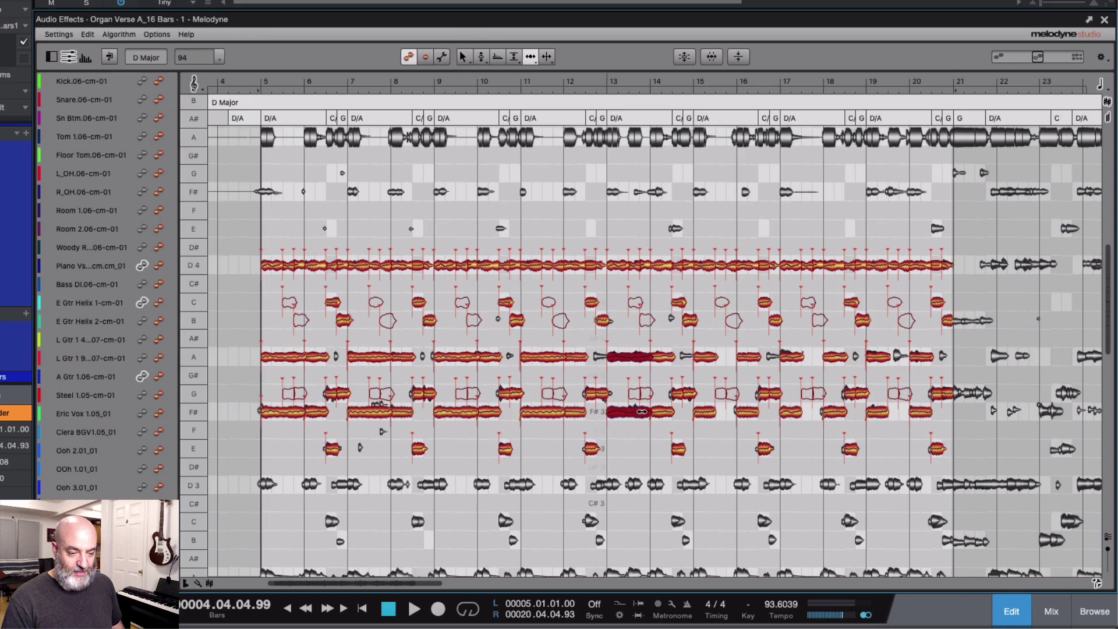
click(703, 365)
shift+click(705, 413)
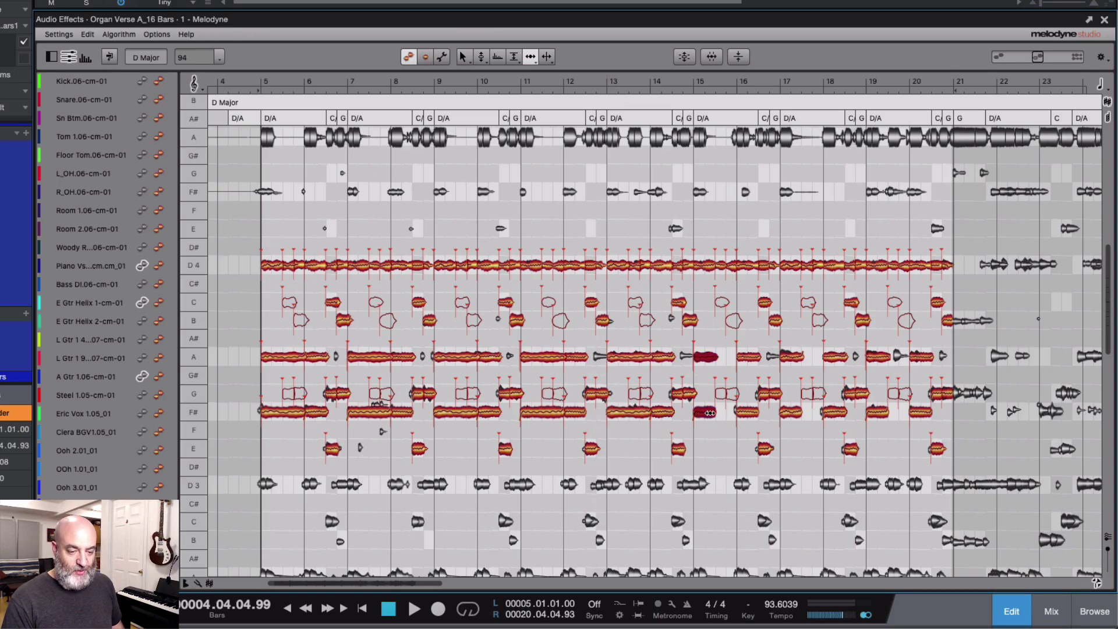
drag(714, 412, 740, 413)
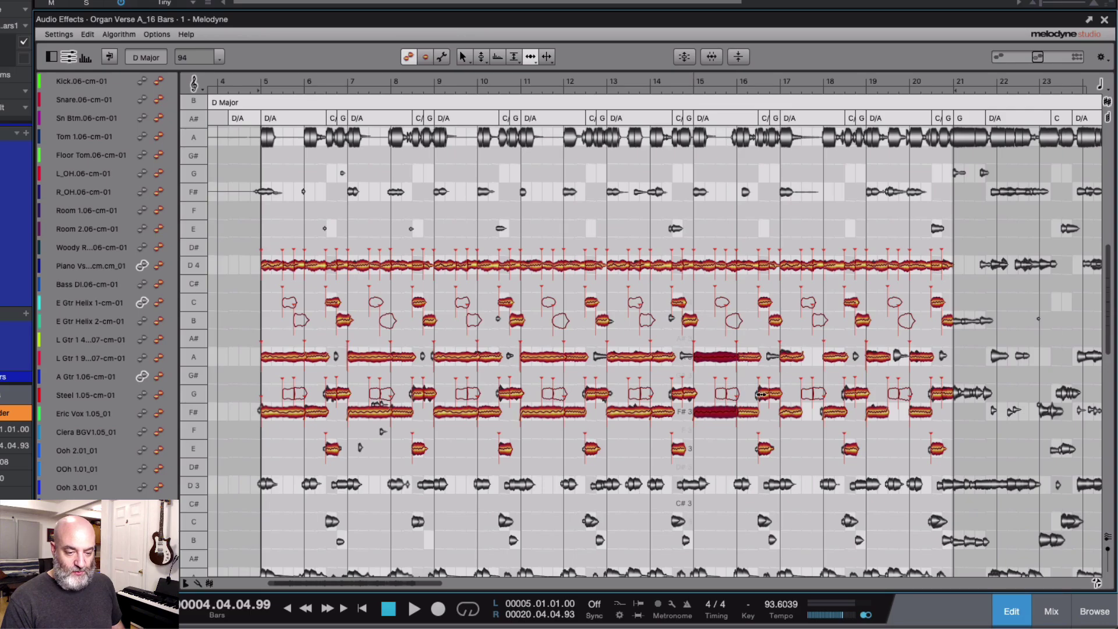
Stretch the organ's A3 and F#3 notes at bars 17 and 19 to meet the notes at bars 18 and 20, and play the result.
click(792, 356)
shift+click(791, 413)
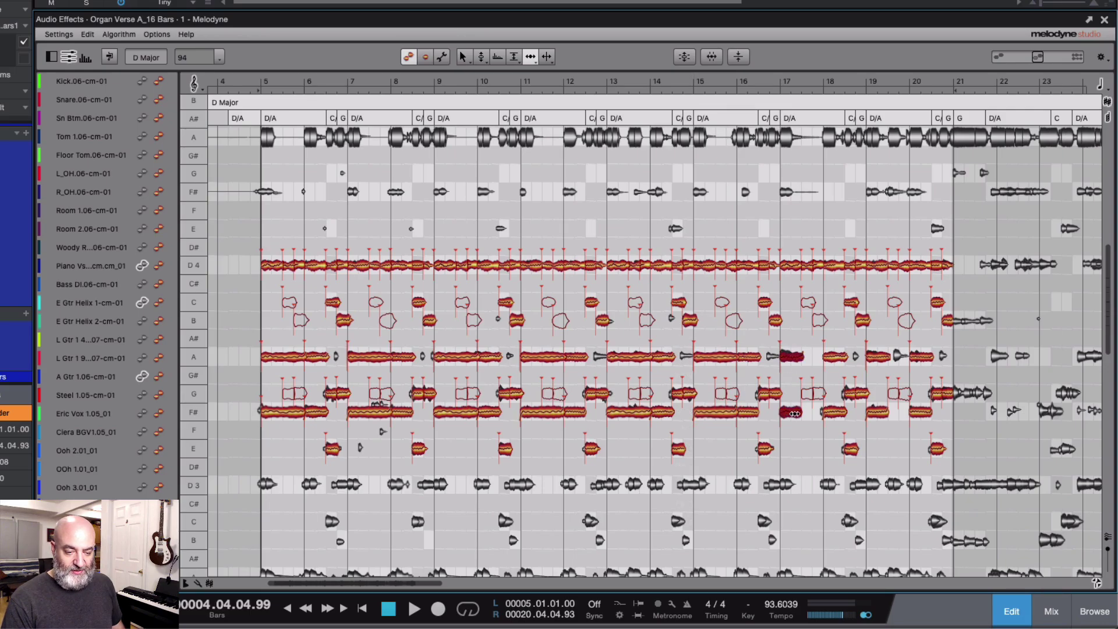
drag(800, 413, 846, 412)
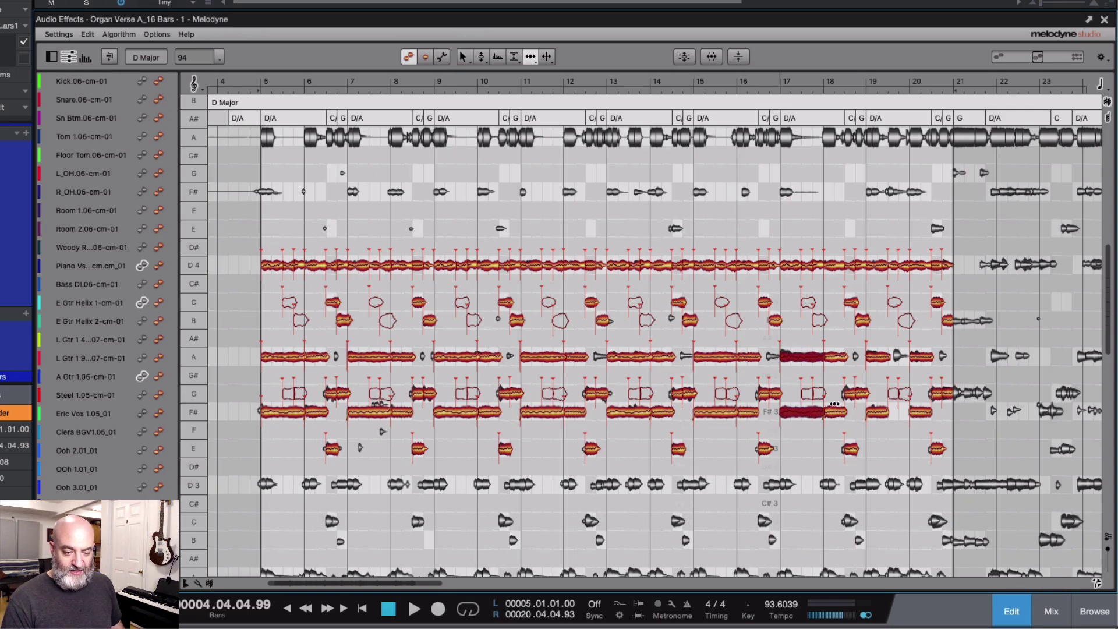
click(877, 356)
shift+click(878, 412)
shift+click(878, 412)
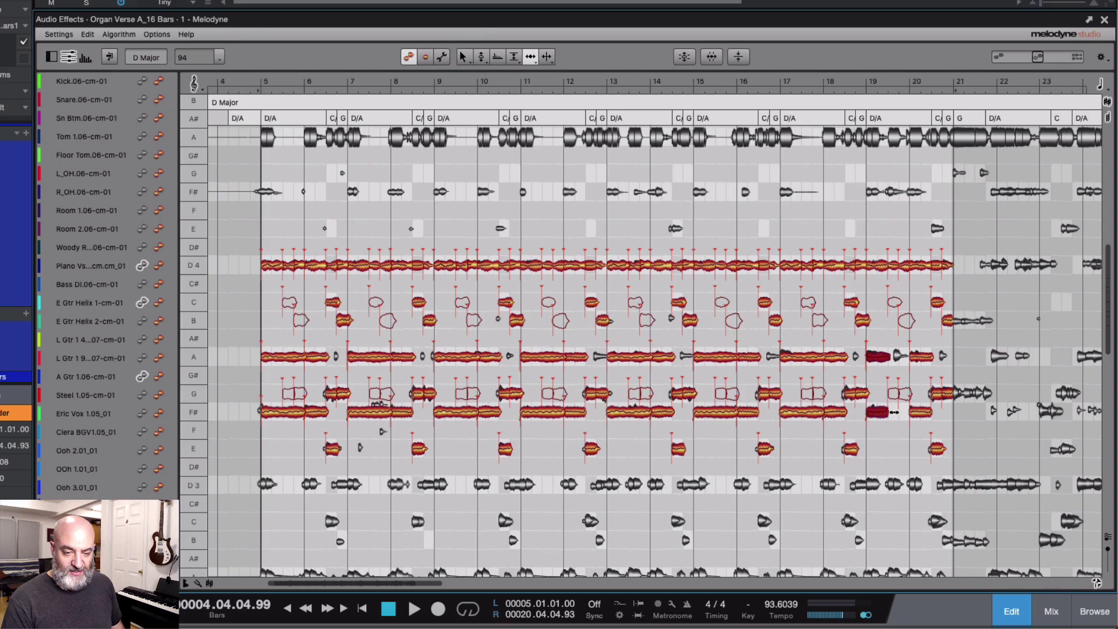
drag(895, 412, 915, 412)
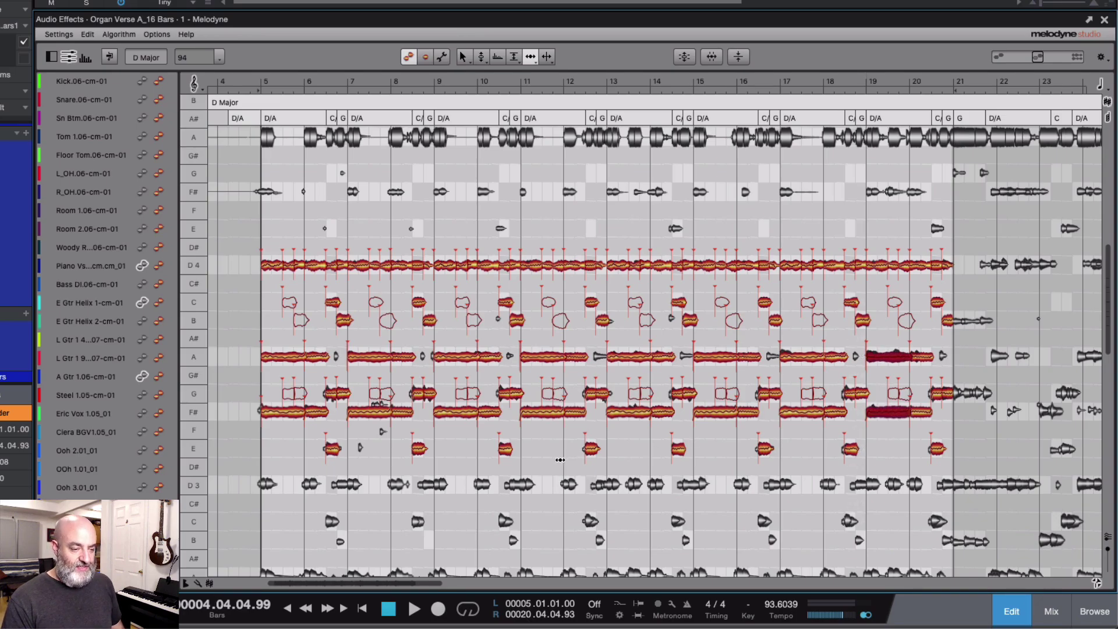
key(space)
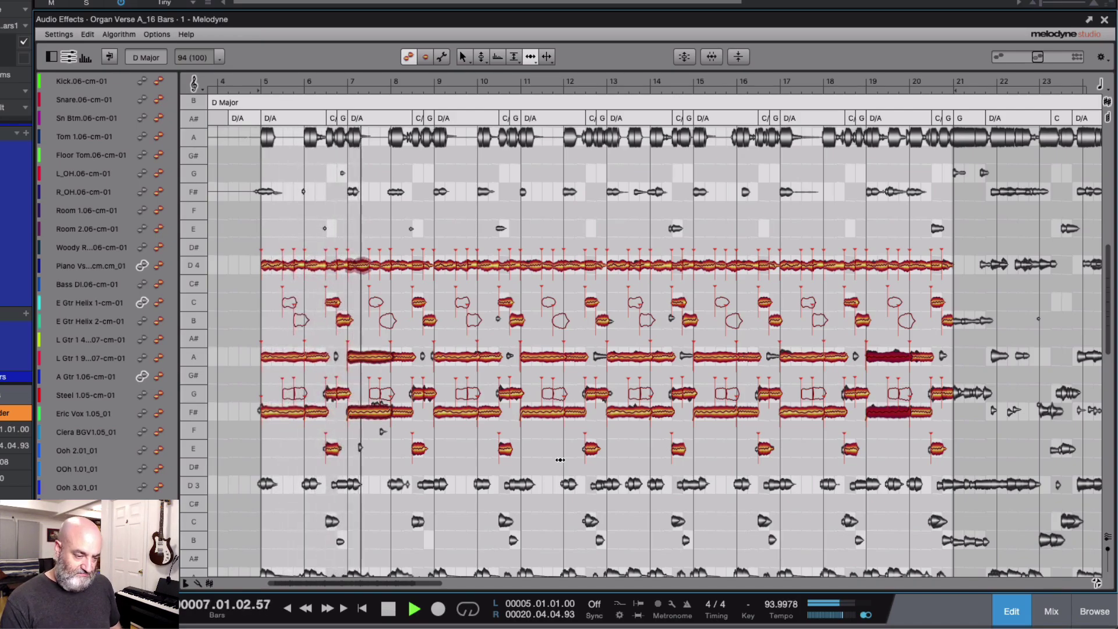
key(space)
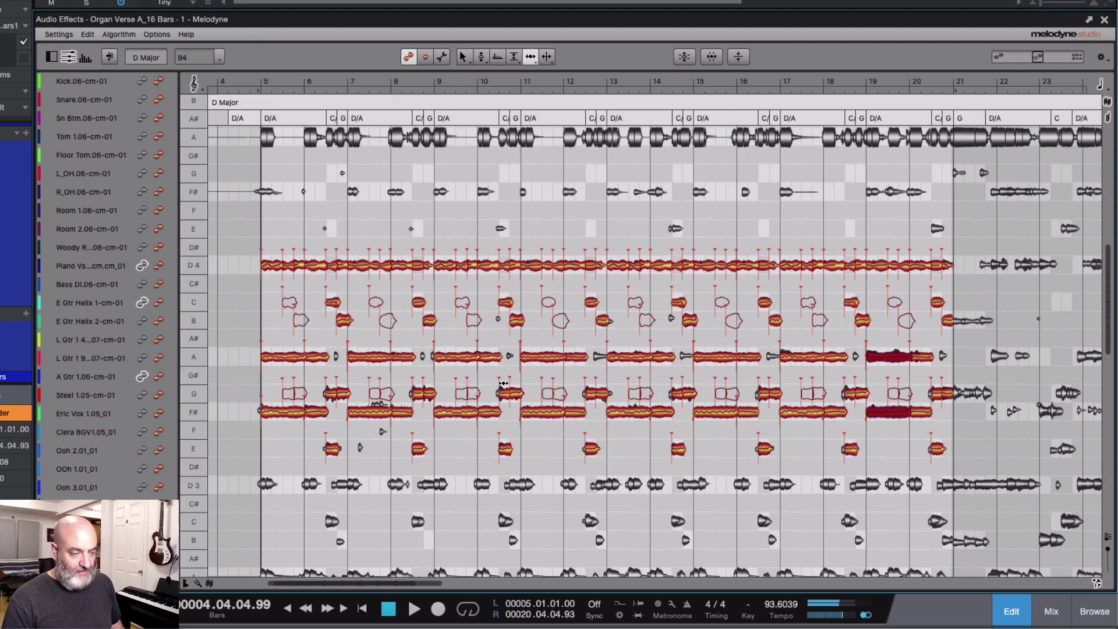
Raise all the organ's D4 notes that fall on the C chords to E4 with the Pitch tool, and play the result.
click(330, 265)
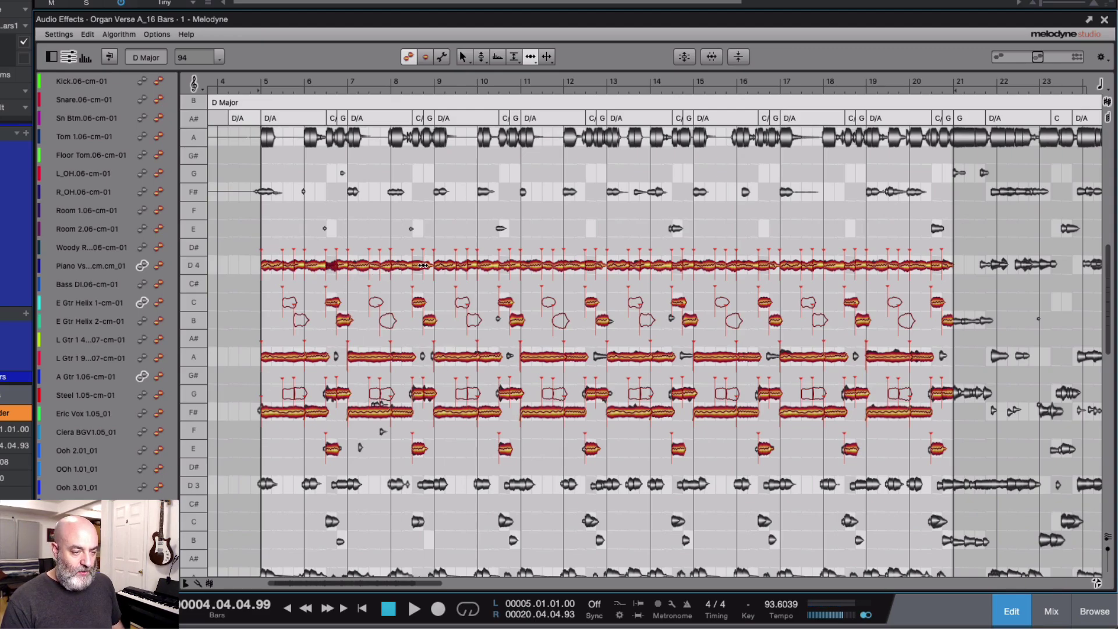
shift+click(504, 266)
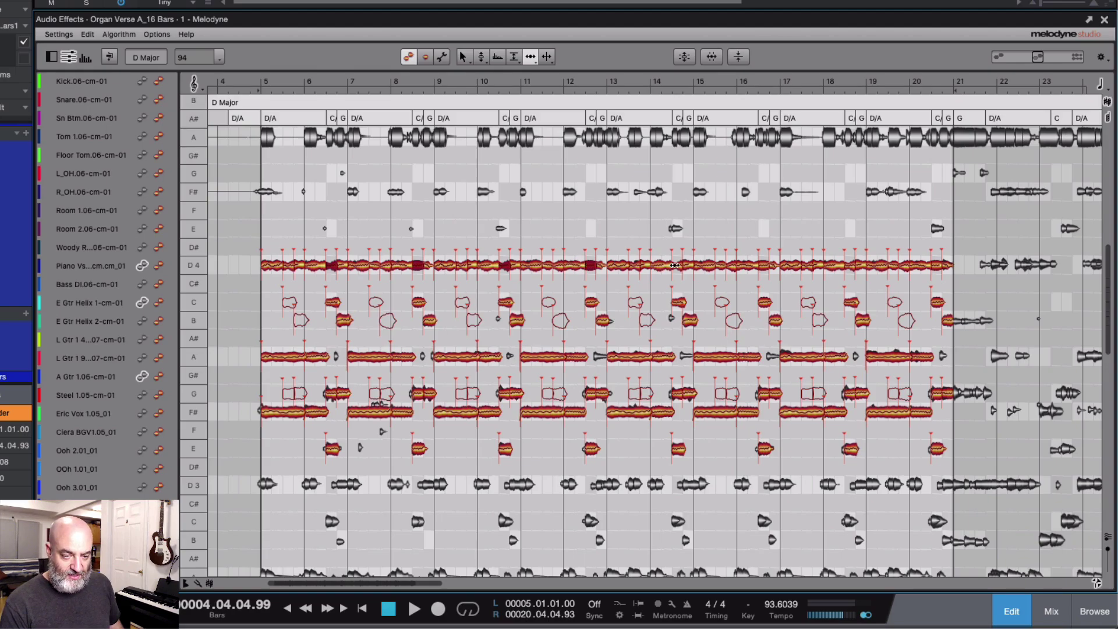
shift+click(764, 265)
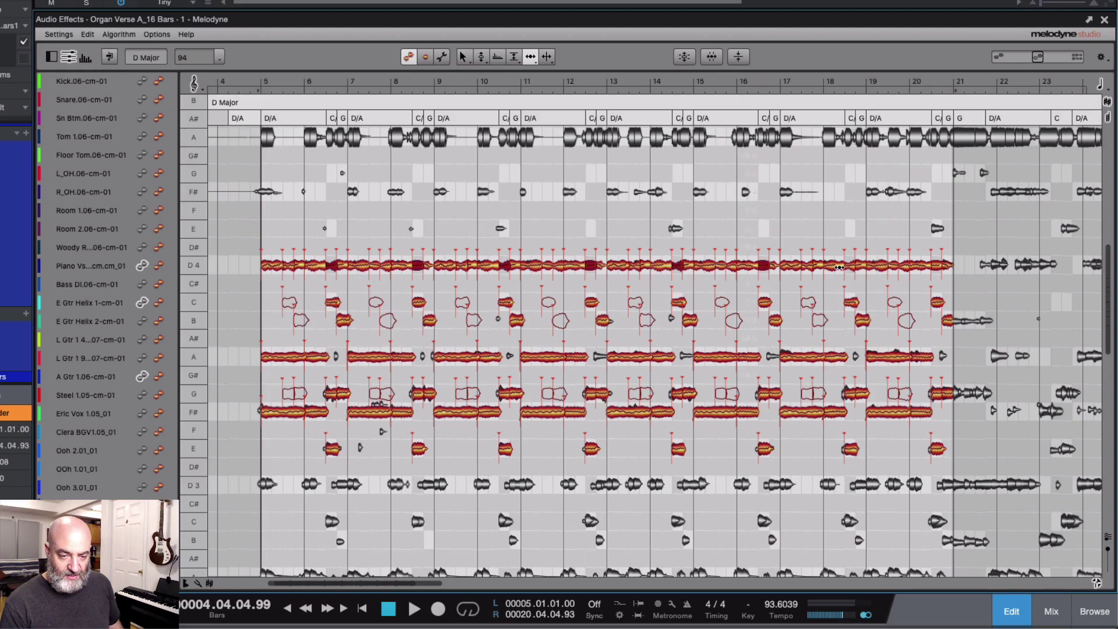
right_click(936, 266)
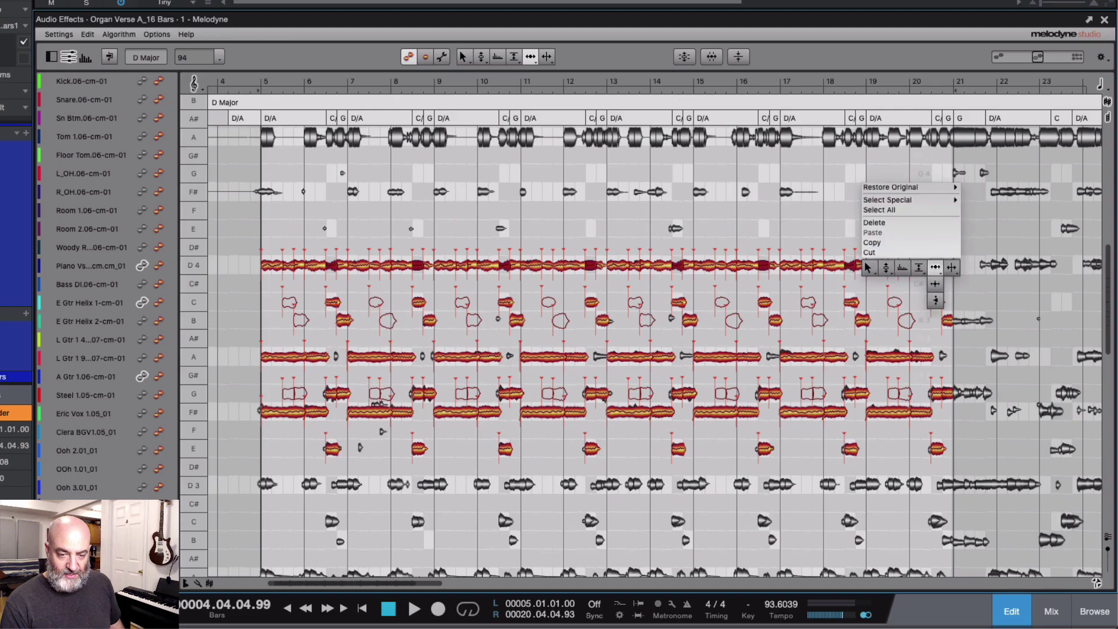
click(886, 266)
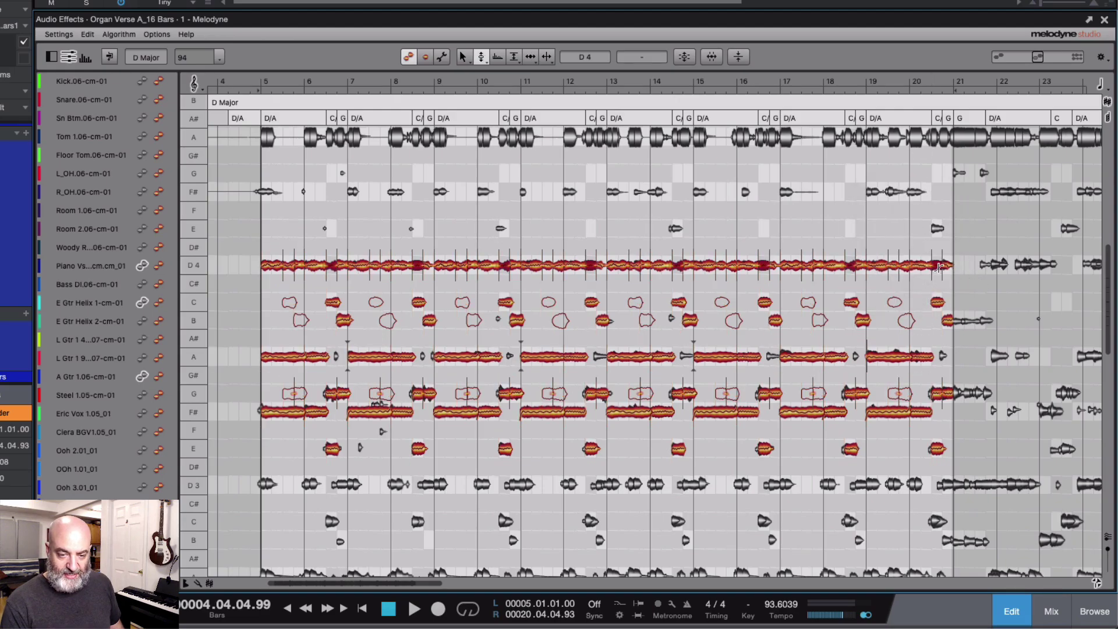
drag(941, 265, 940, 231)
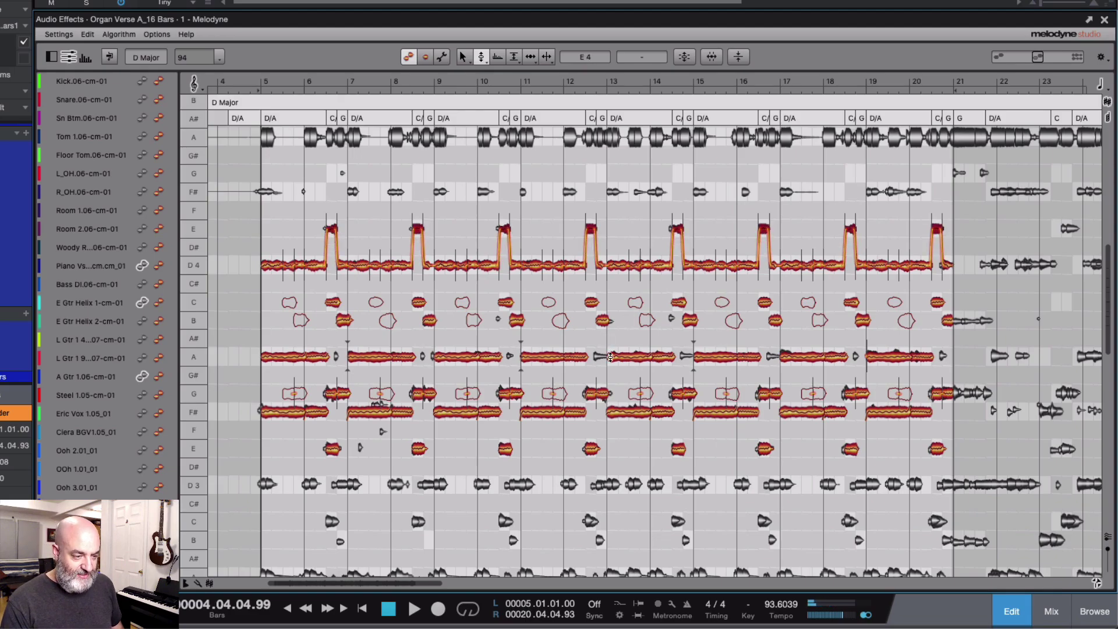
key(space)
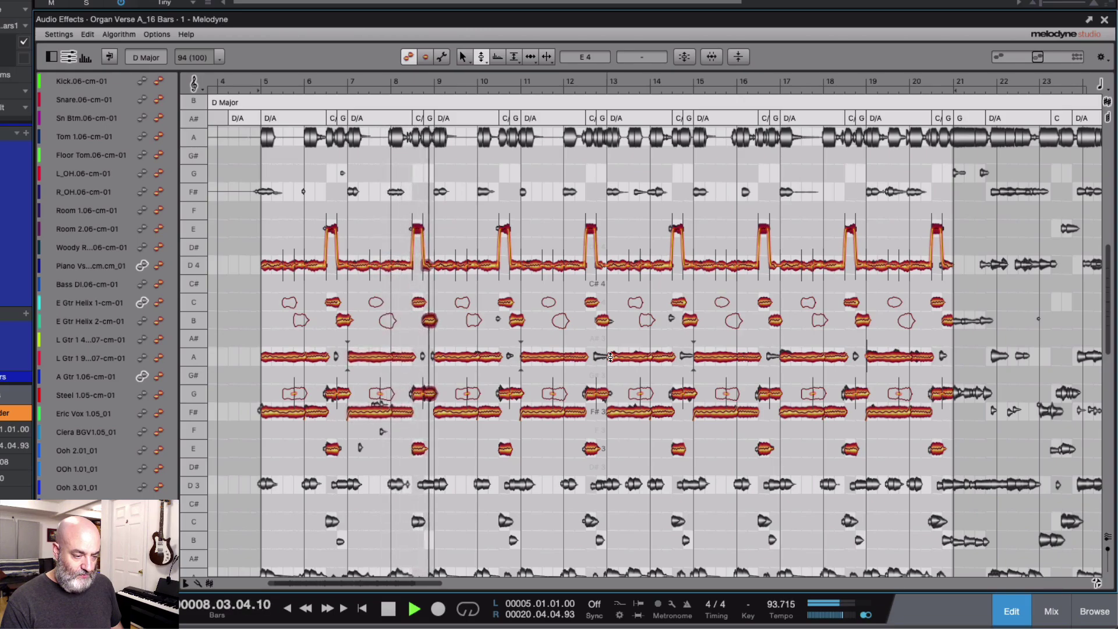
key(space)
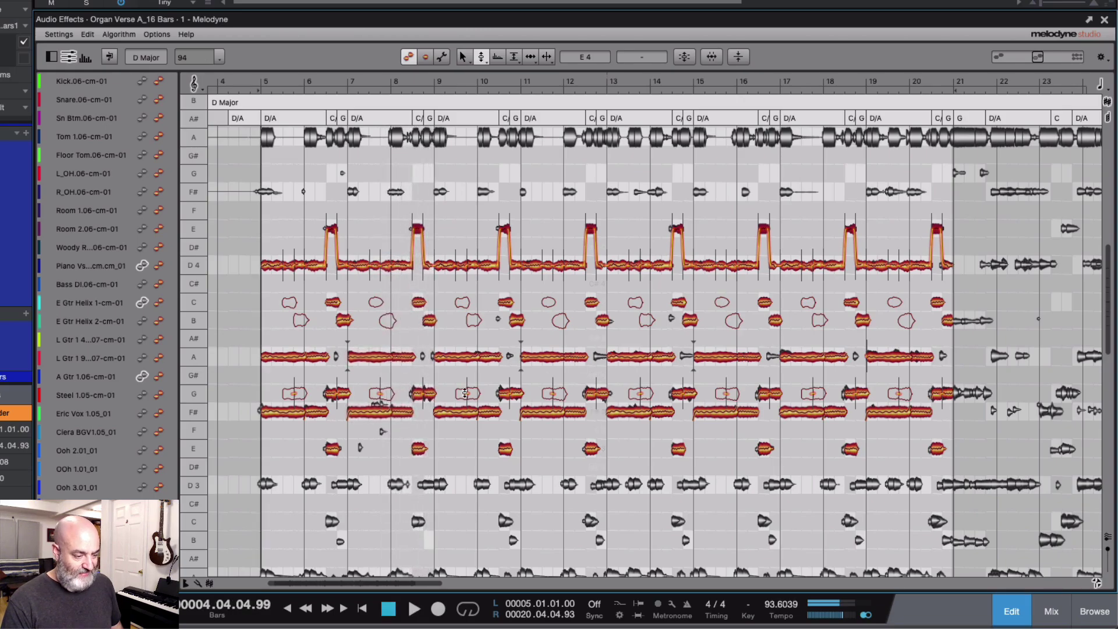
Mute all the organ's remaining E3 notes using the Amplitude tool, and play the result.
double_click(194, 450)
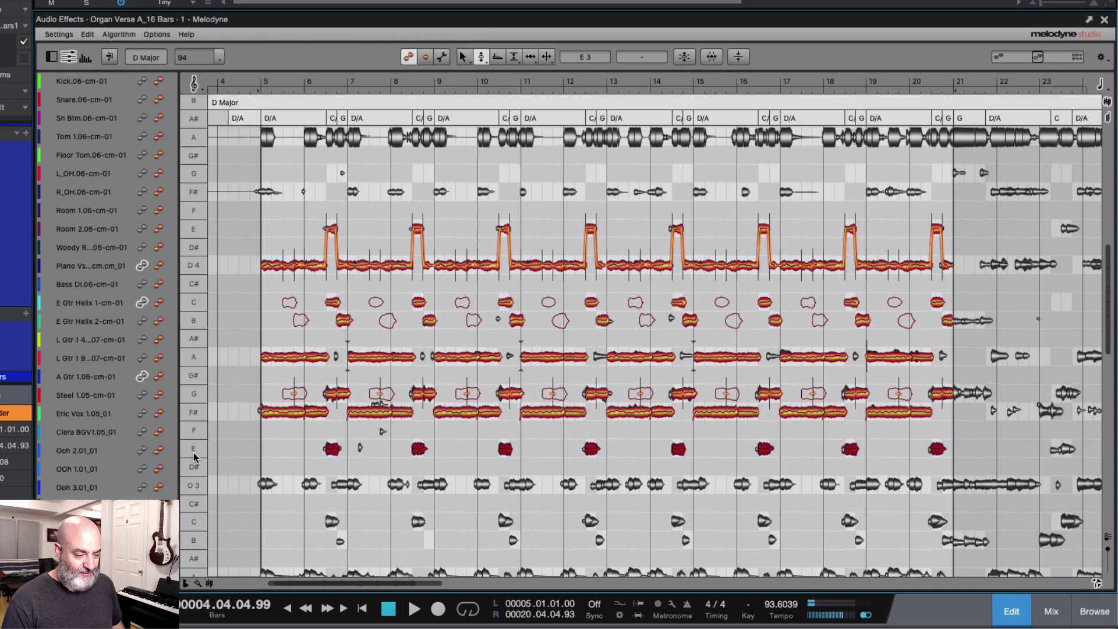
right_click(333, 449)
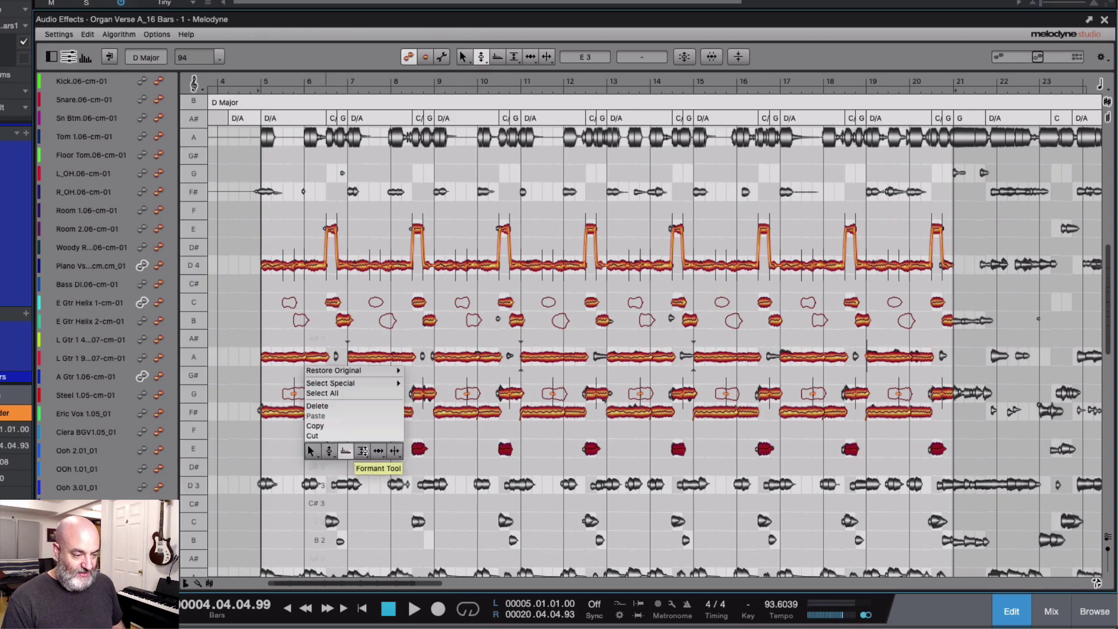
click(361, 467)
double_click(333, 448)
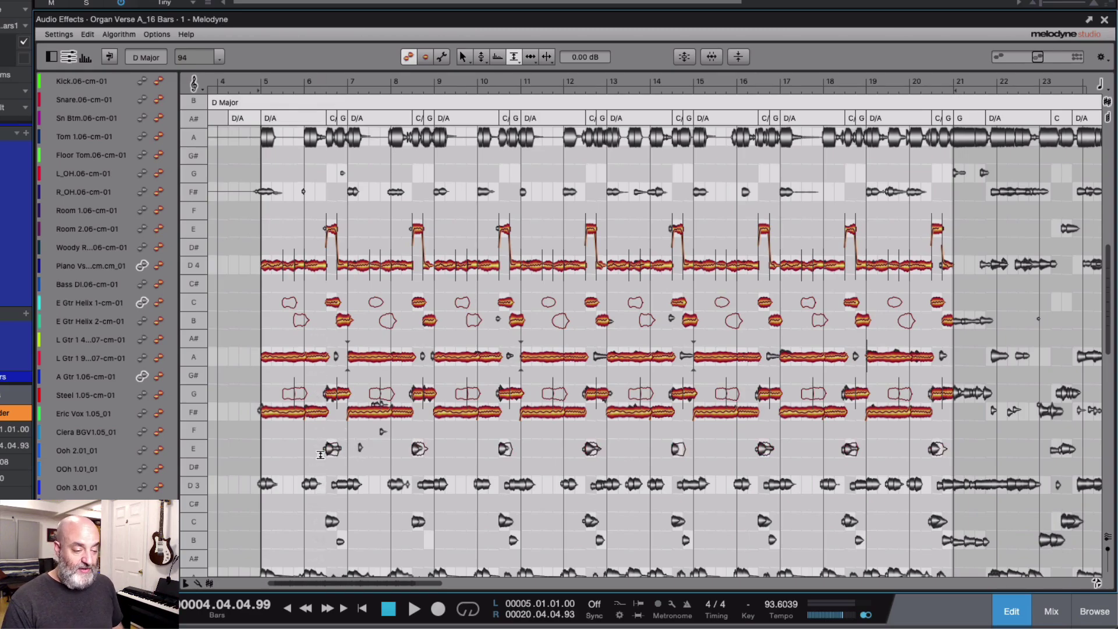
key(space)
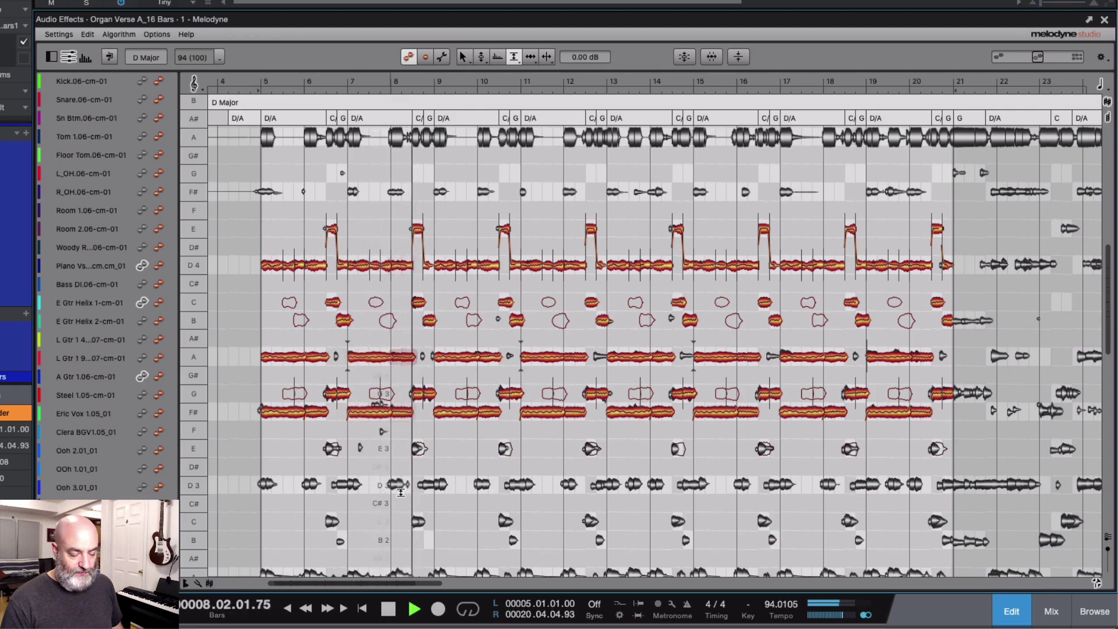
key(space)
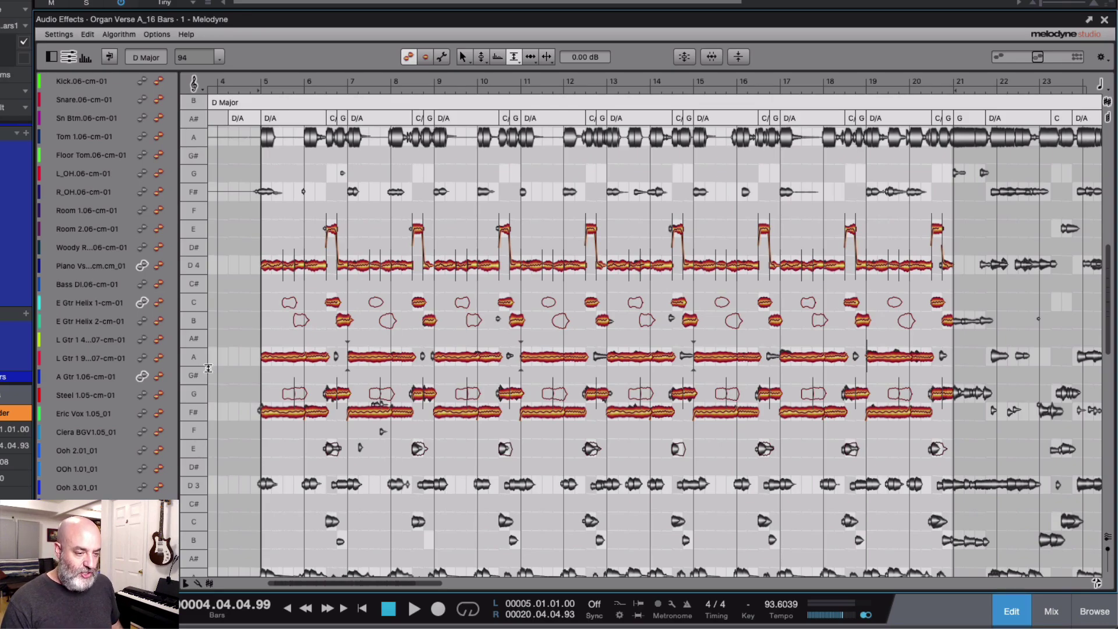
Hide the reference notes of the piano, E Gtr Helix 1 and A Gtr 1.06 tracks.
click(141, 265)
click(142, 303)
click(141, 379)
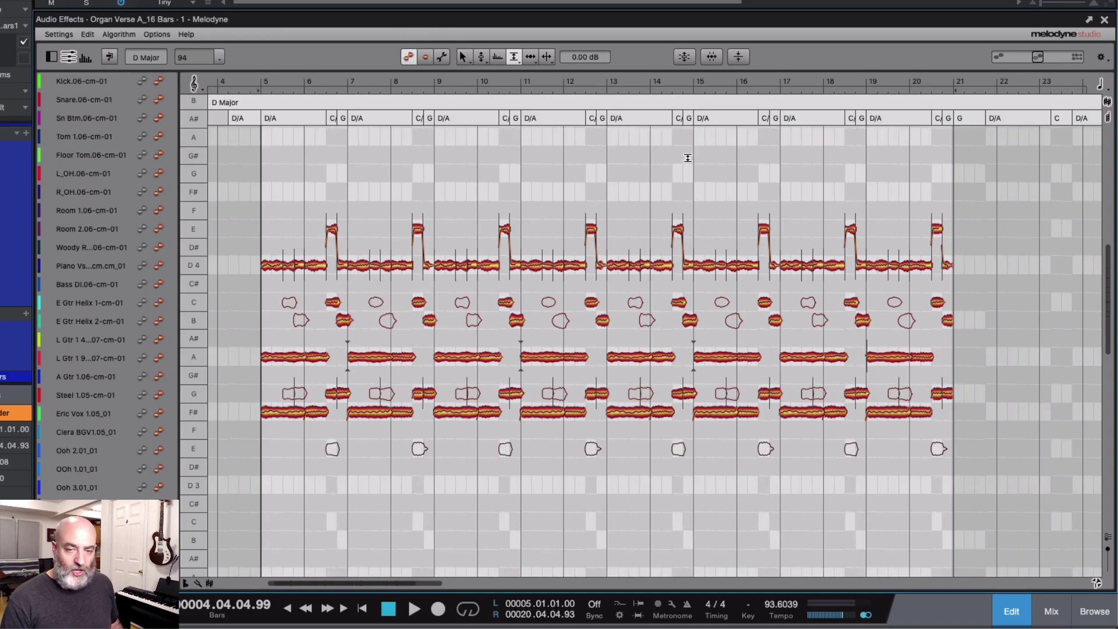
Check the Monitor When Editing Blobs option, and audition the organ's D4 note at bar 9 and E4 note in bar 10 with the Pitch tool.
click(1102, 60)
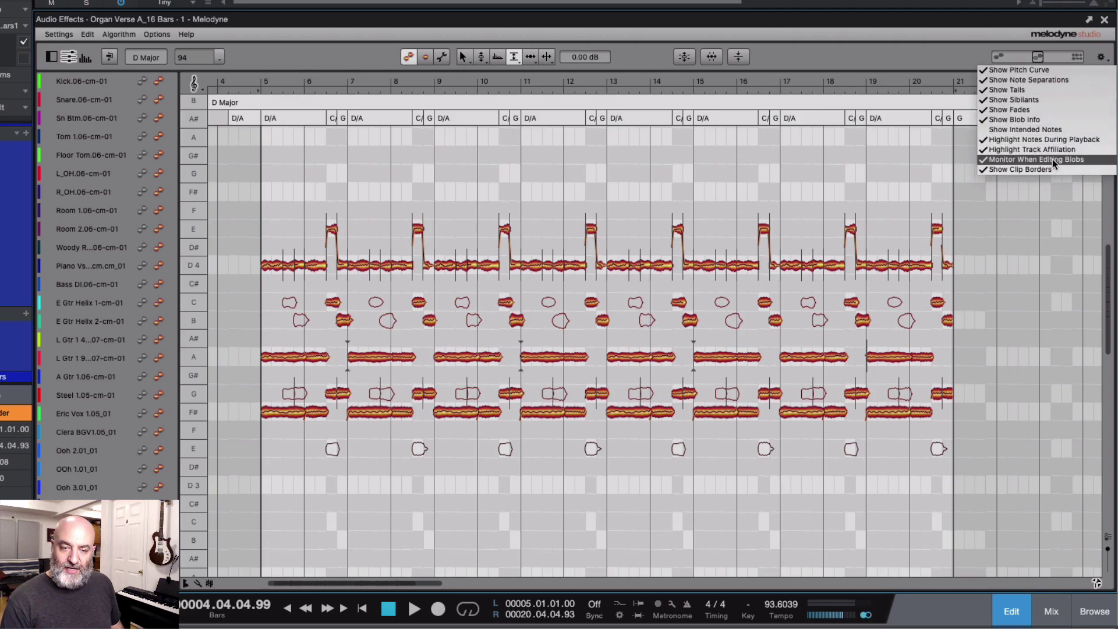
click(905, 52)
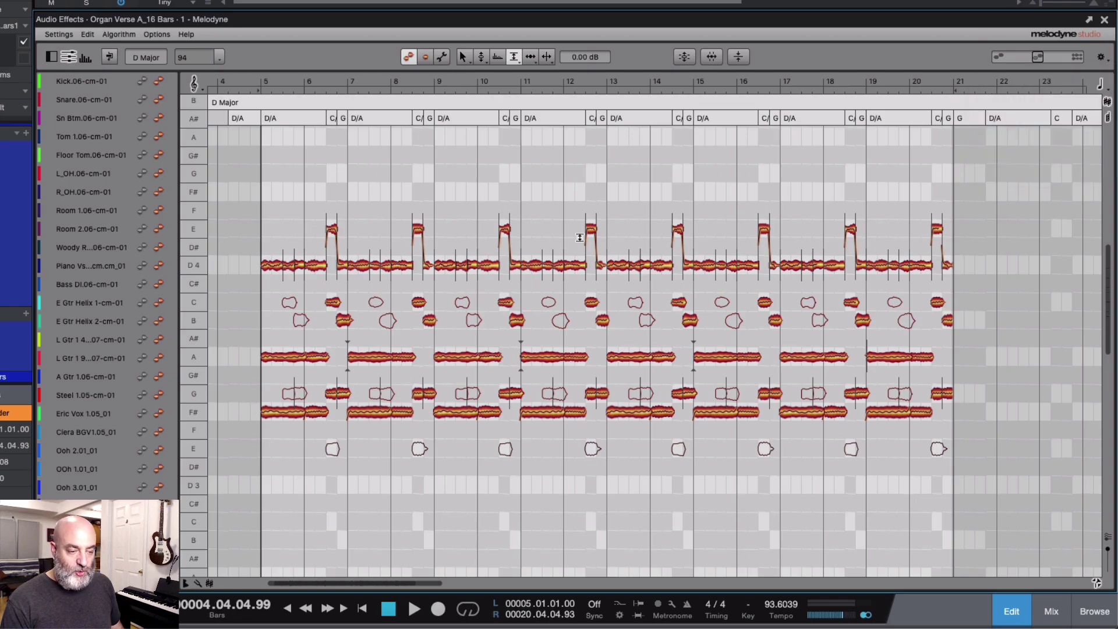
right_click(446, 266)
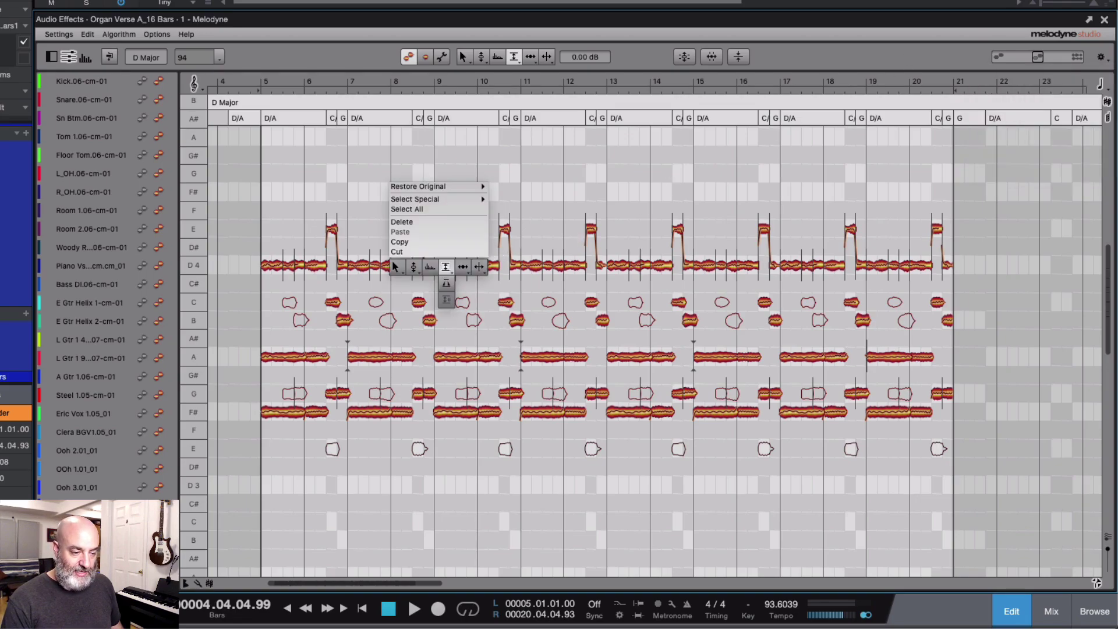
click(446, 266)
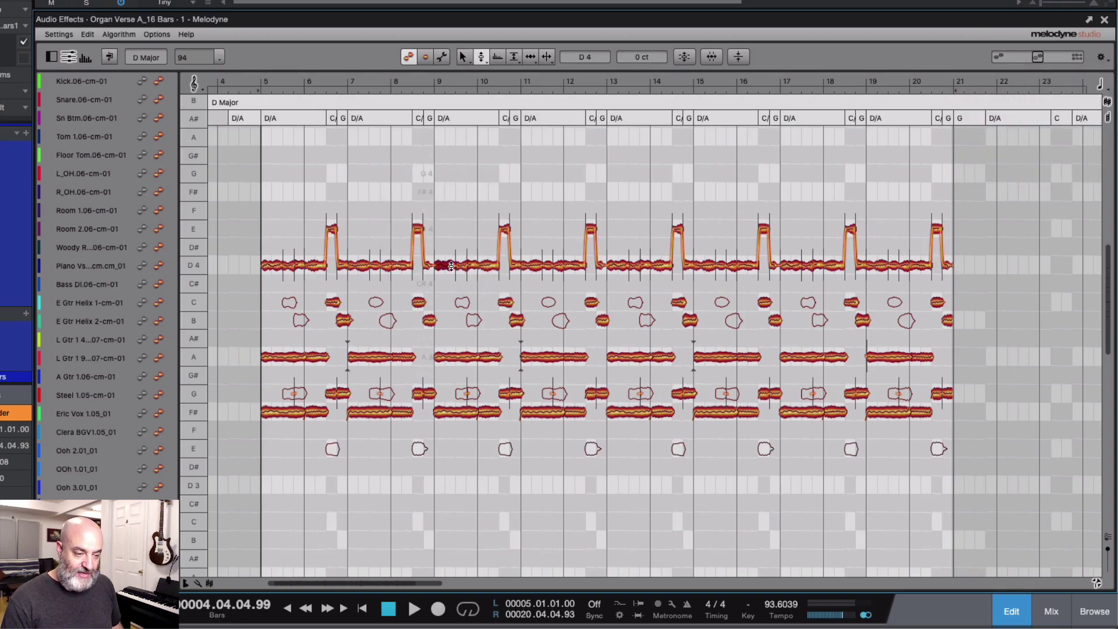
click(451, 266)
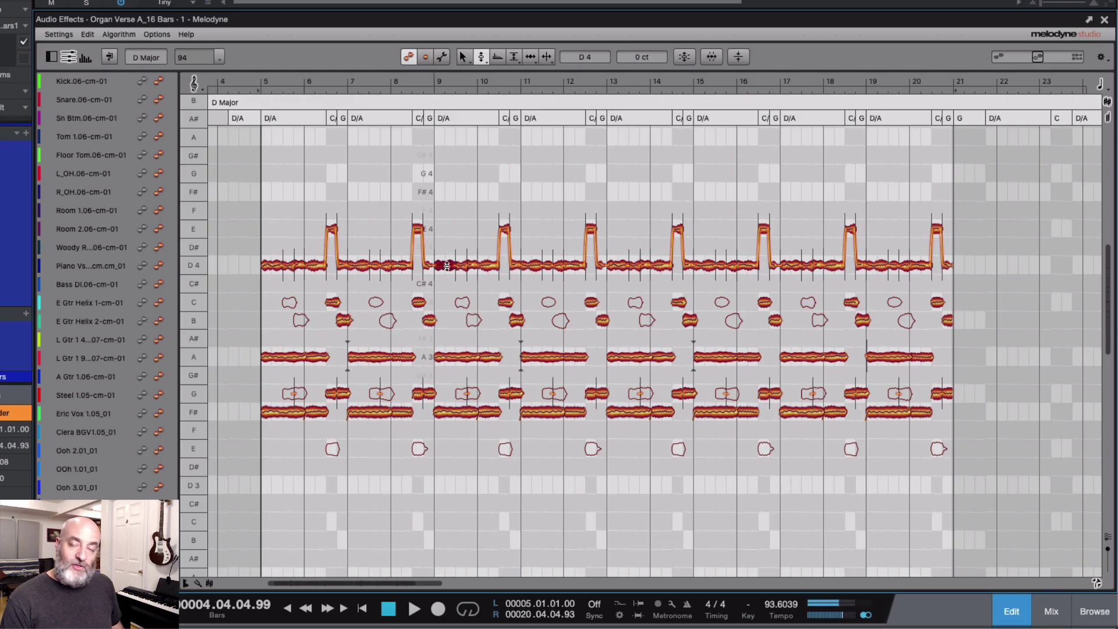
mouse_move(447, 266)
mouse_down()
mouse_move(451, 196)
mouse_move(449, 265)
mouse_move(465, 267)
mouse_up()
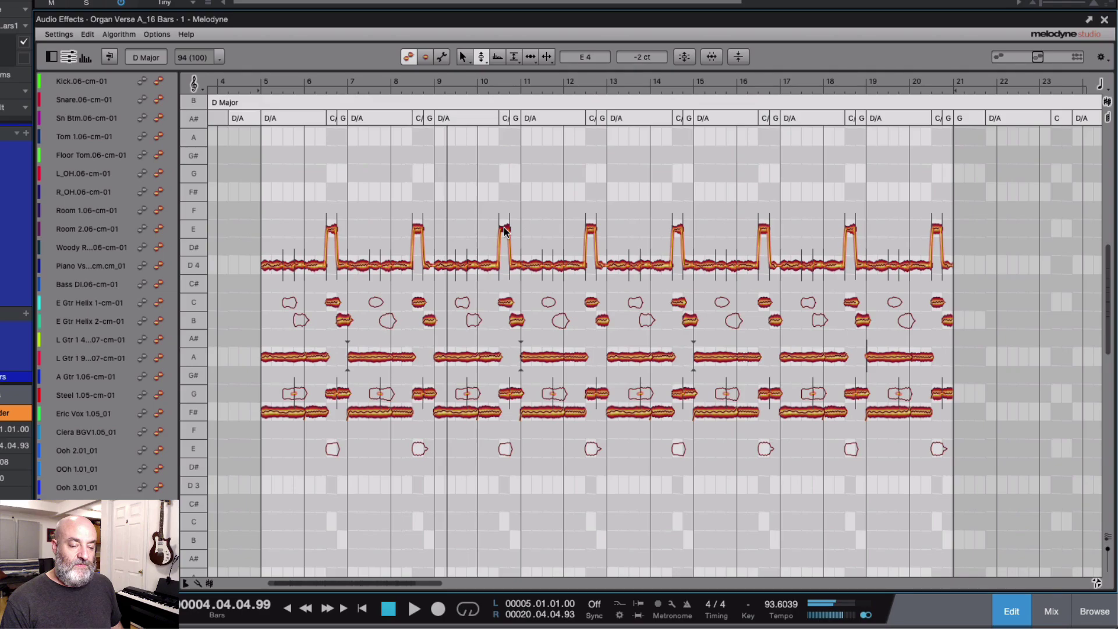
mouse_move(504, 230)
mouse_down()
mouse_move(506, 175)
mouse_move(505, 229)
mouse_up()
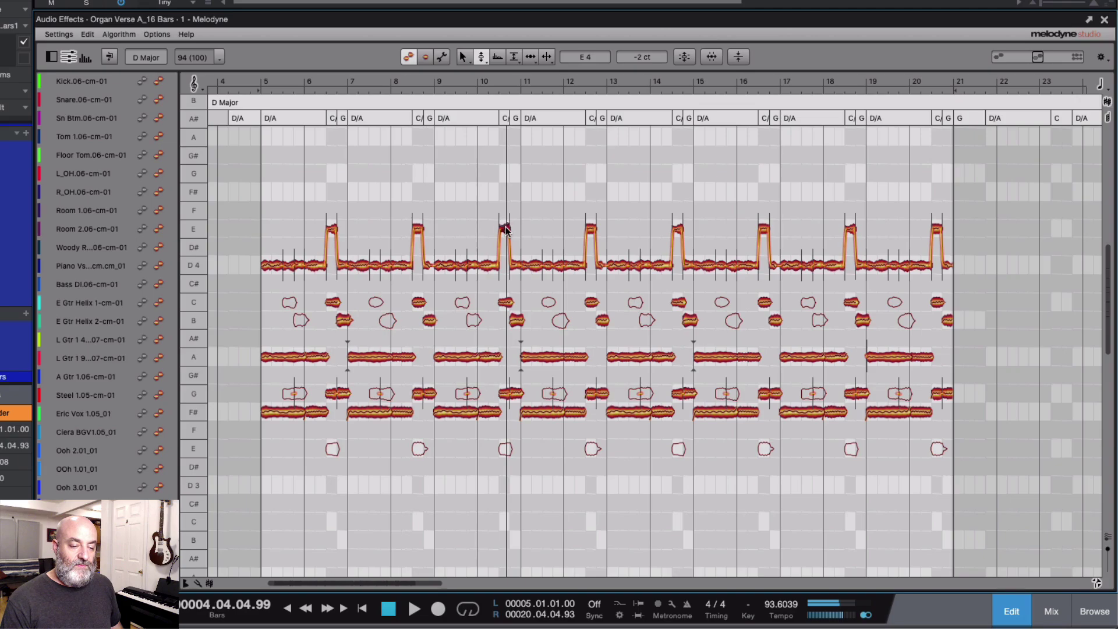